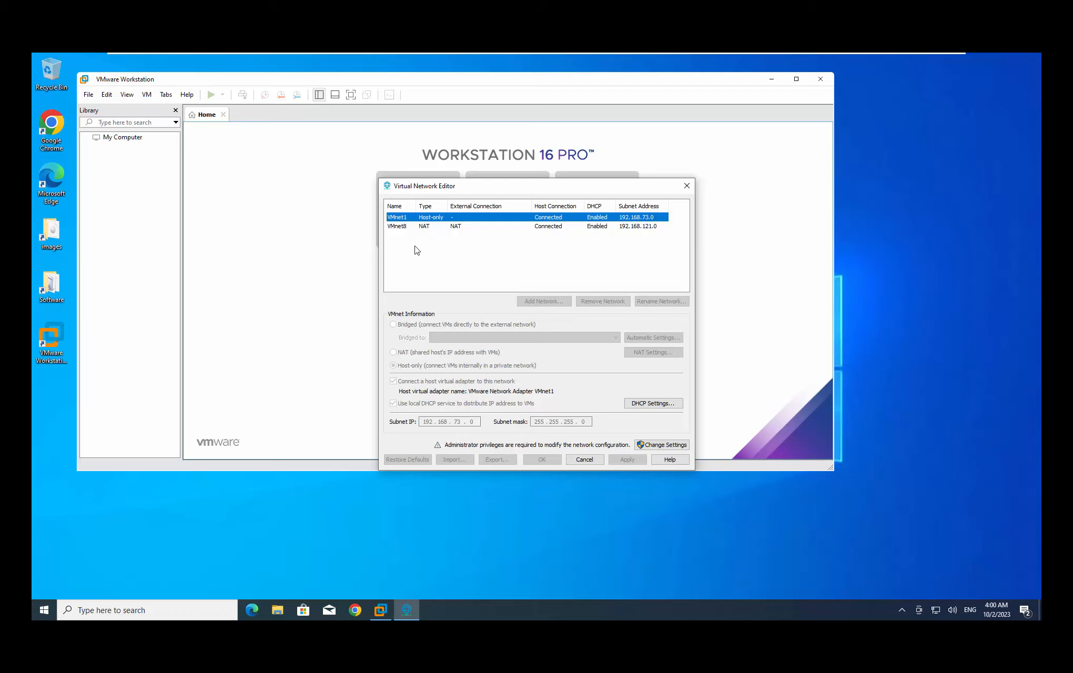
Grant the Virtual Network Editor administrator rights through Change Settings and the UAC prompt
{"action": "left_click", "coordinate": [661, 445]}
{"action": "left_click", "coordinate": [657, 445]}
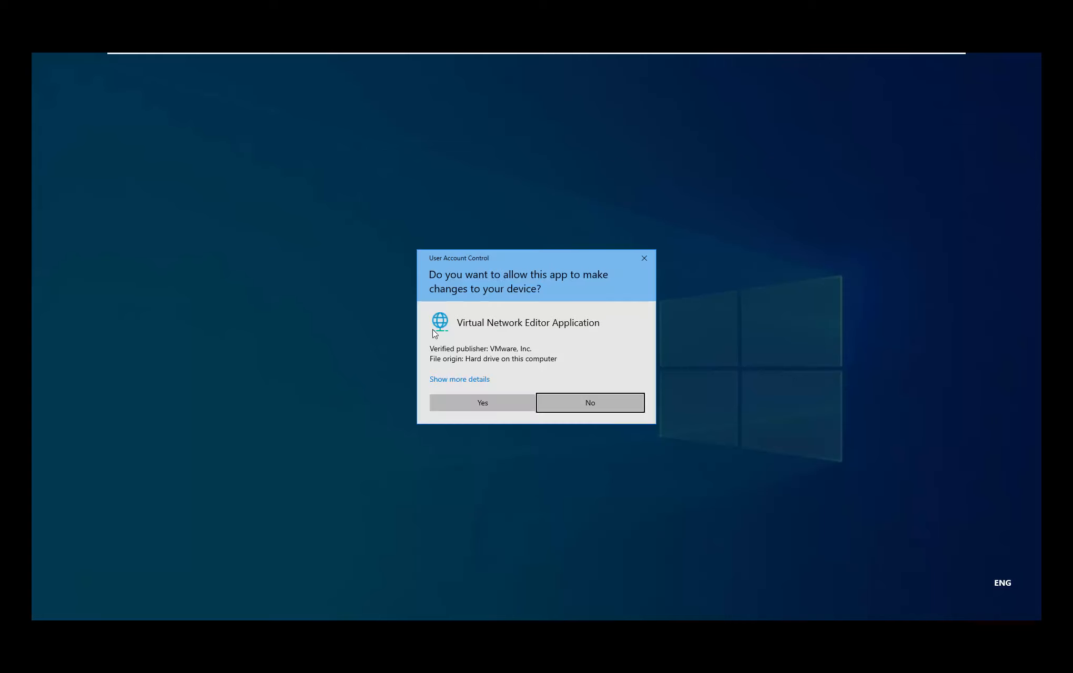
{"action": "left_click", "coordinate": [476, 401]}
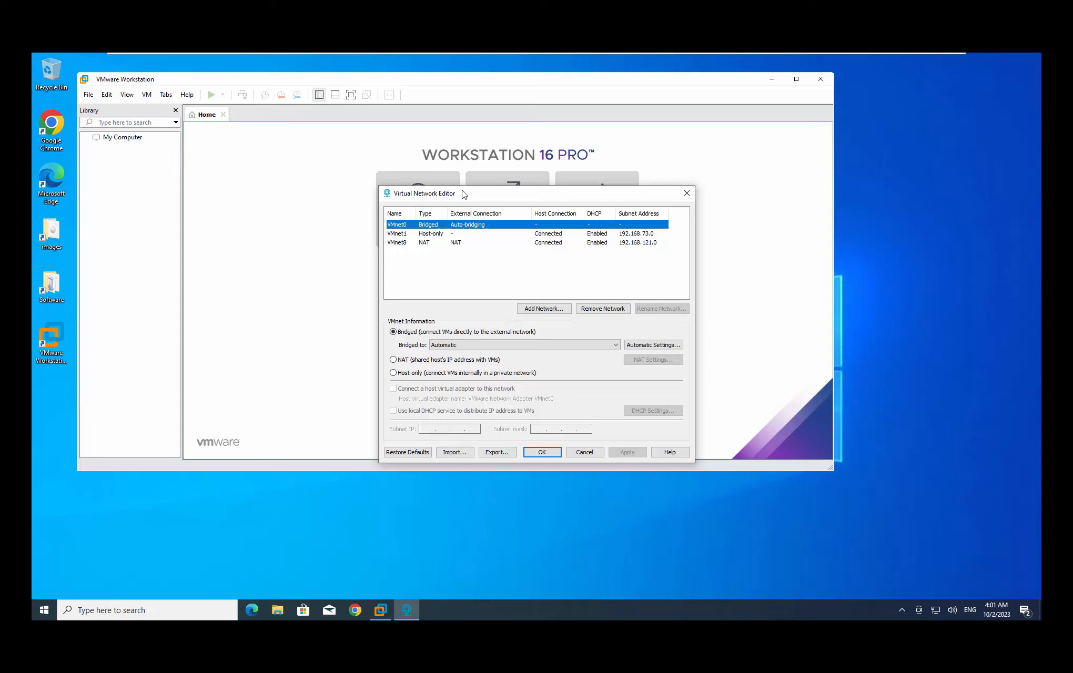
Reposition the network editor and select VMnet1 to view its 192.168.73.0 host-only settings
{"action": "left_click_drag", "start_coordinate": [464, 195], "coordinate": [431, 141]}
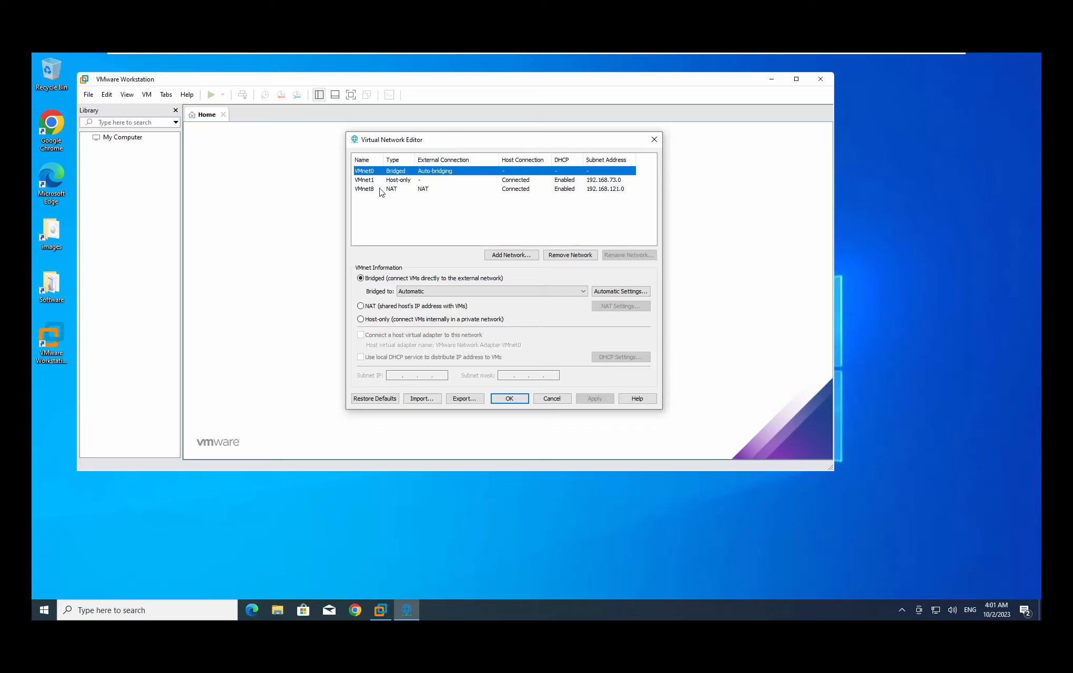
{"action": "left_click", "coordinate": [405, 181]}
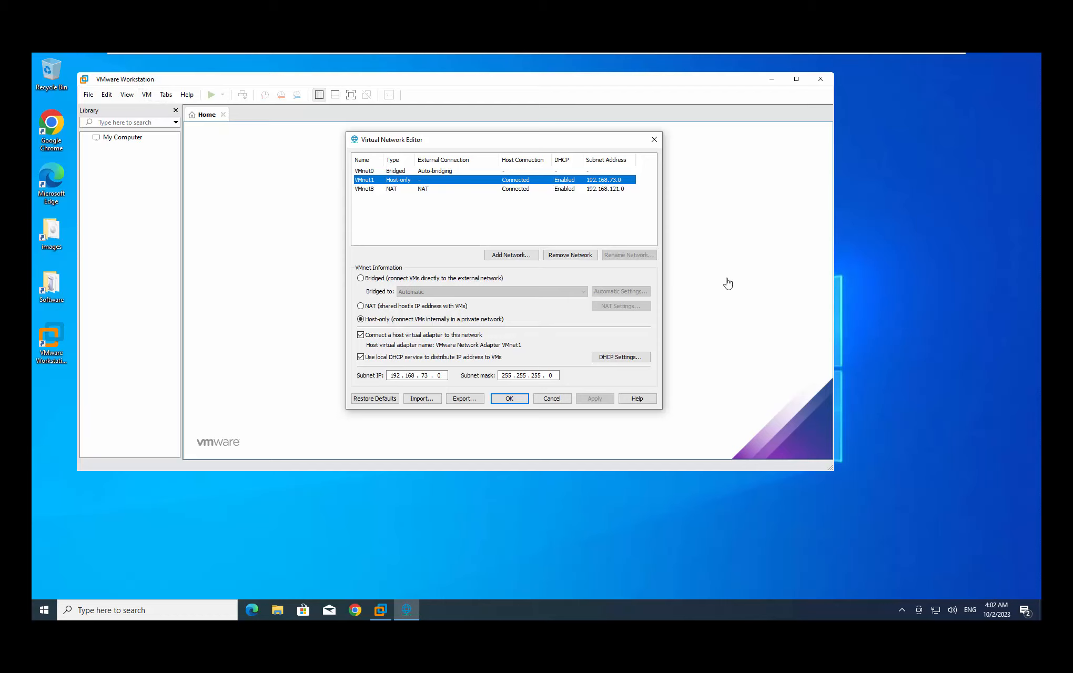
Select VMnet8 to view its NAT settings: subnet 192.168.121.0, mask 255.255.255.0
{"action": "left_click", "coordinate": [960, 232]}
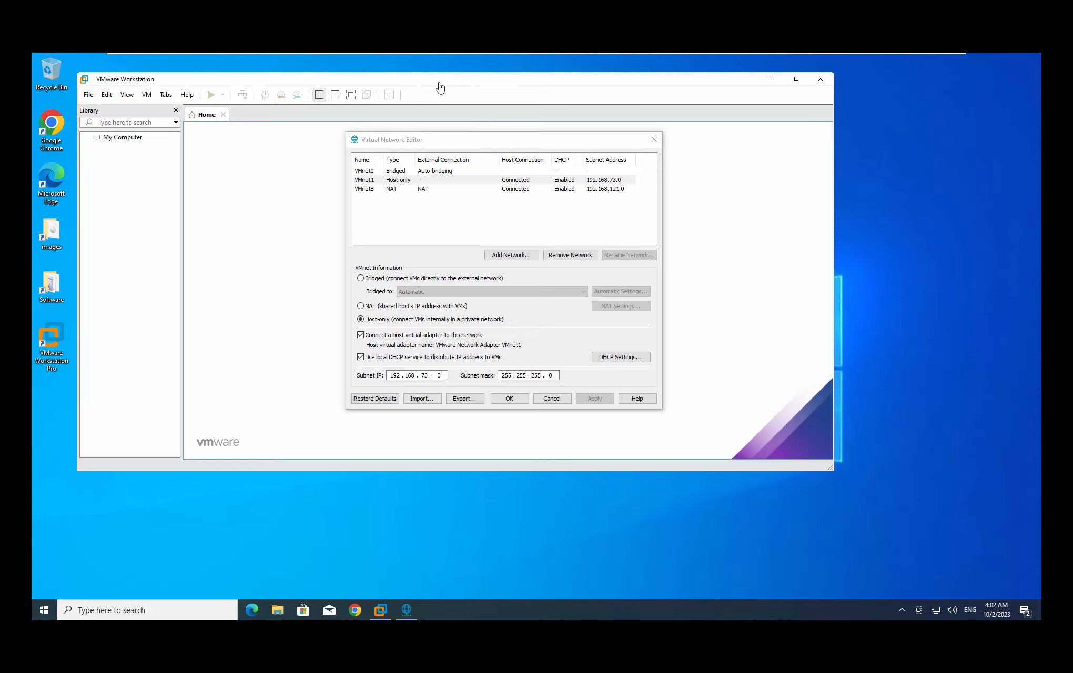
{"action": "left_click", "coordinate": [395, 181]}
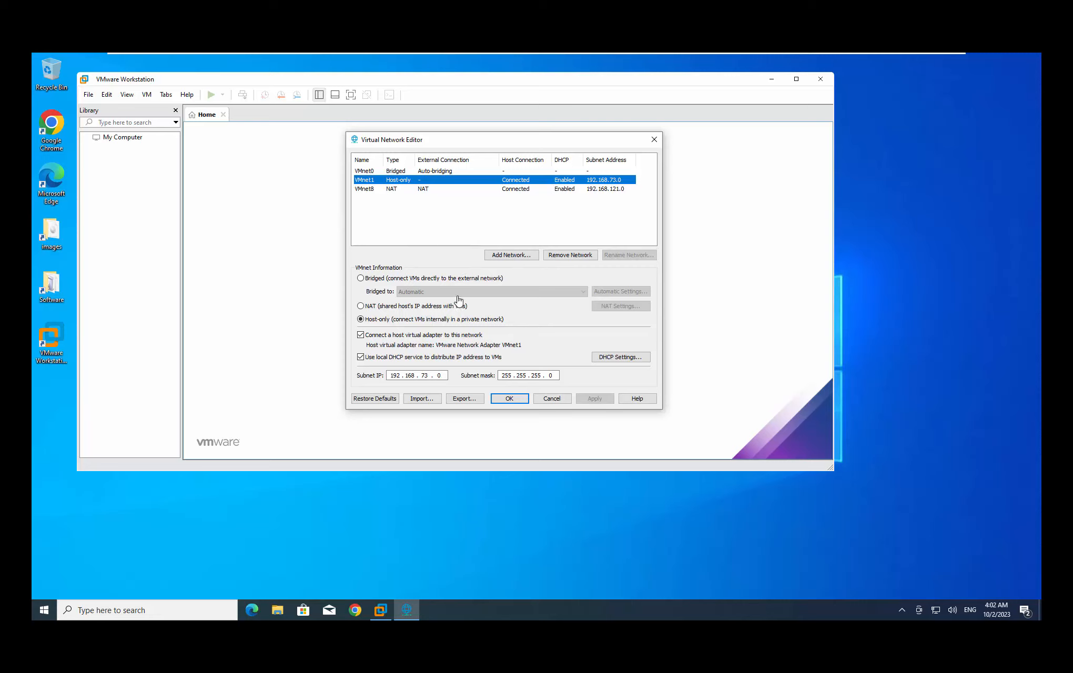
{"action": "left_click", "coordinate": [369, 192]}
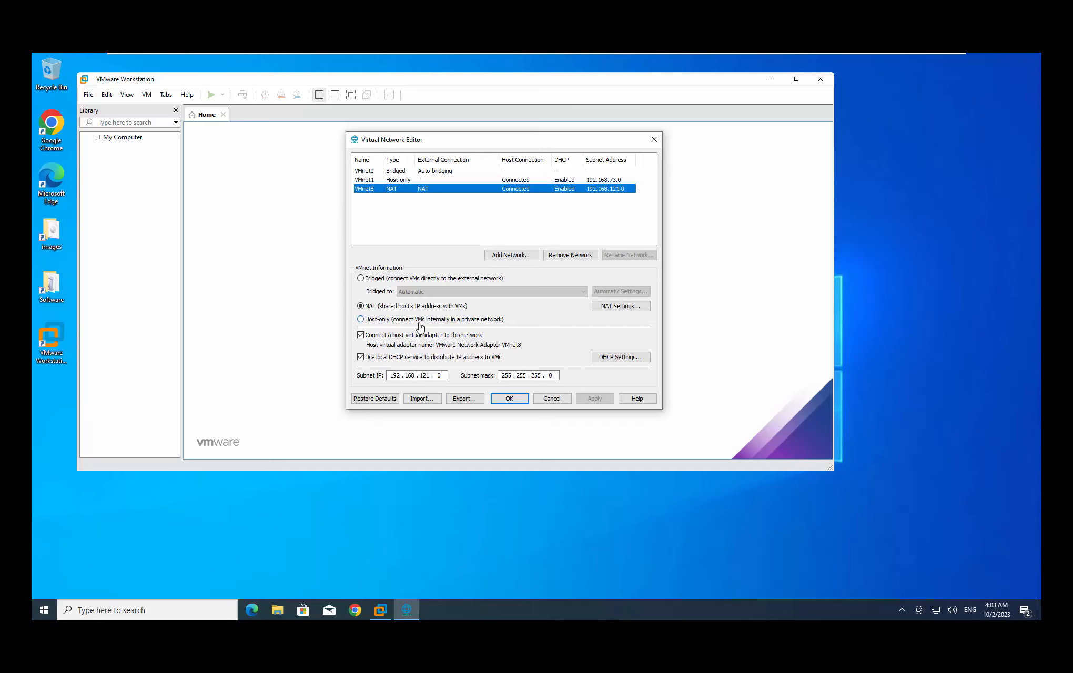
Select VMnet0 to view its bridged settings, currently bridged to Automatic
{"action": "left_click", "coordinate": [395, 172]}
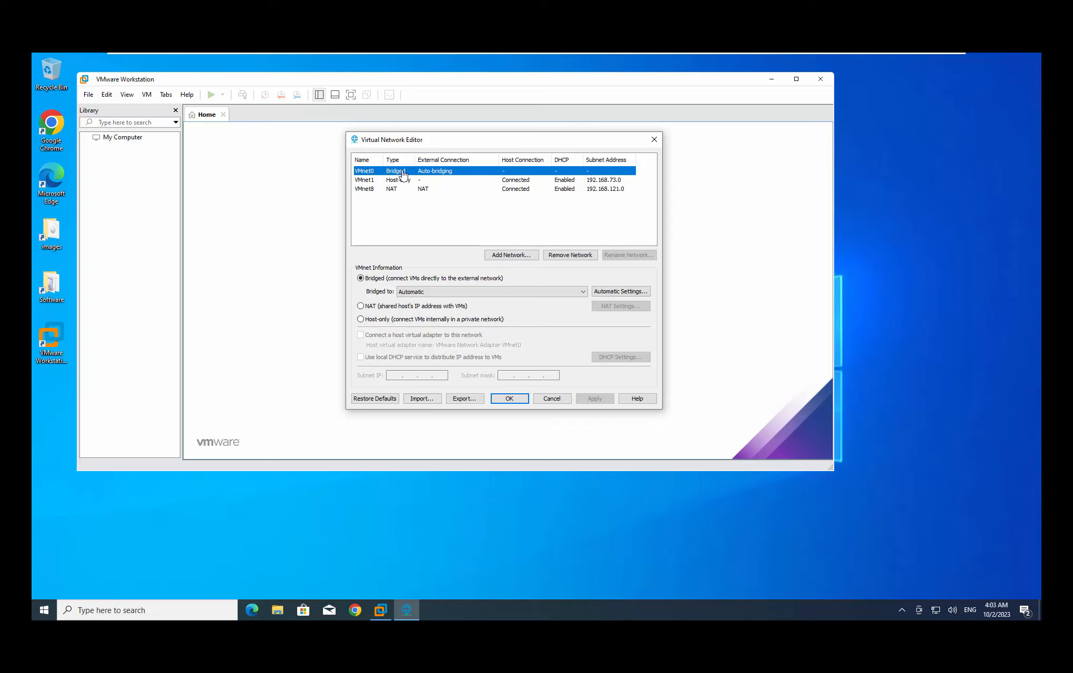
Set VMnet0's Bridged to adapter to Intel(R) 82574L Gigabit Network Connection and apply
{"action": "left_click", "coordinate": [426, 293]}
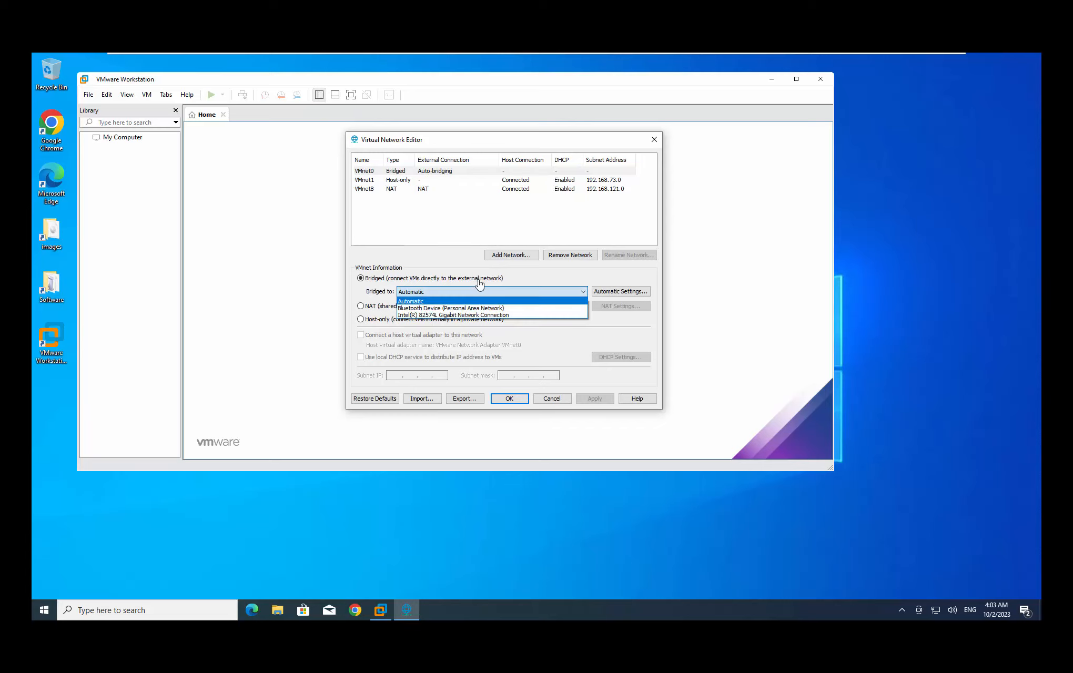
{"action": "left_click", "coordinate": [383, 299]}
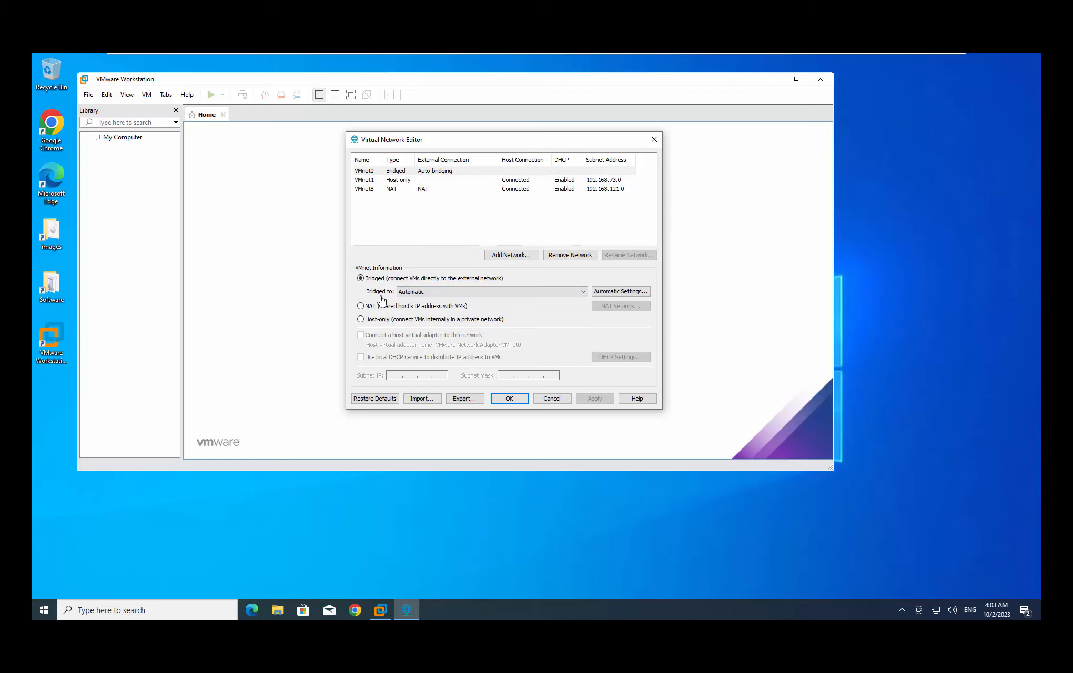
{"action": "left_click", "coordinate": [424, 293]}
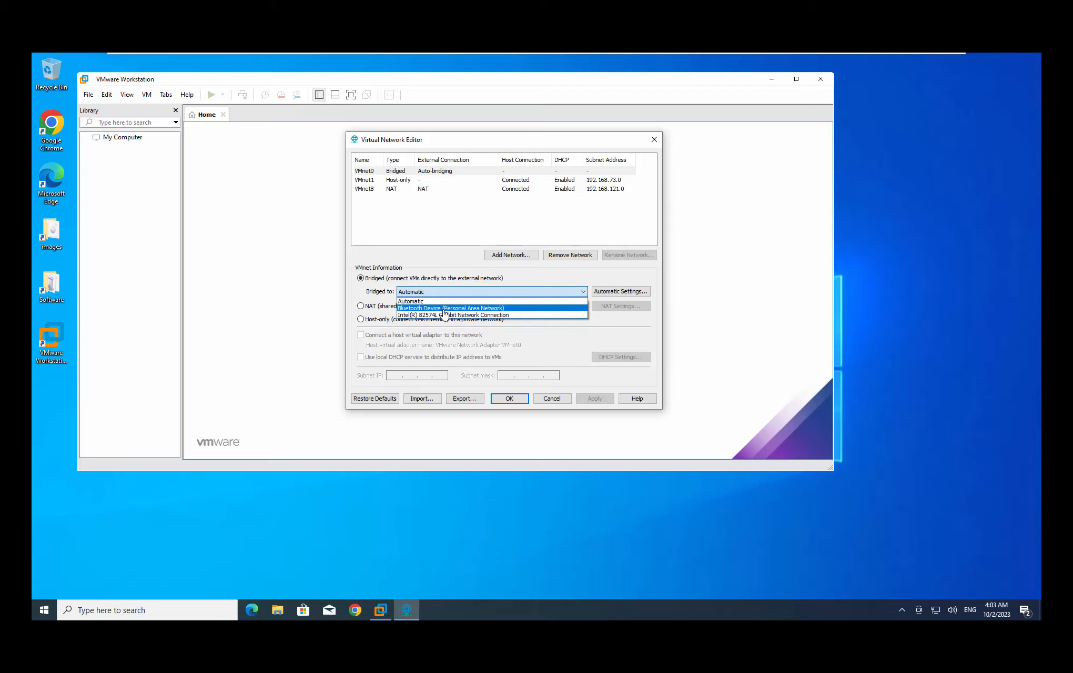
{"action": "left_click", "coordinate": [408, 316]}
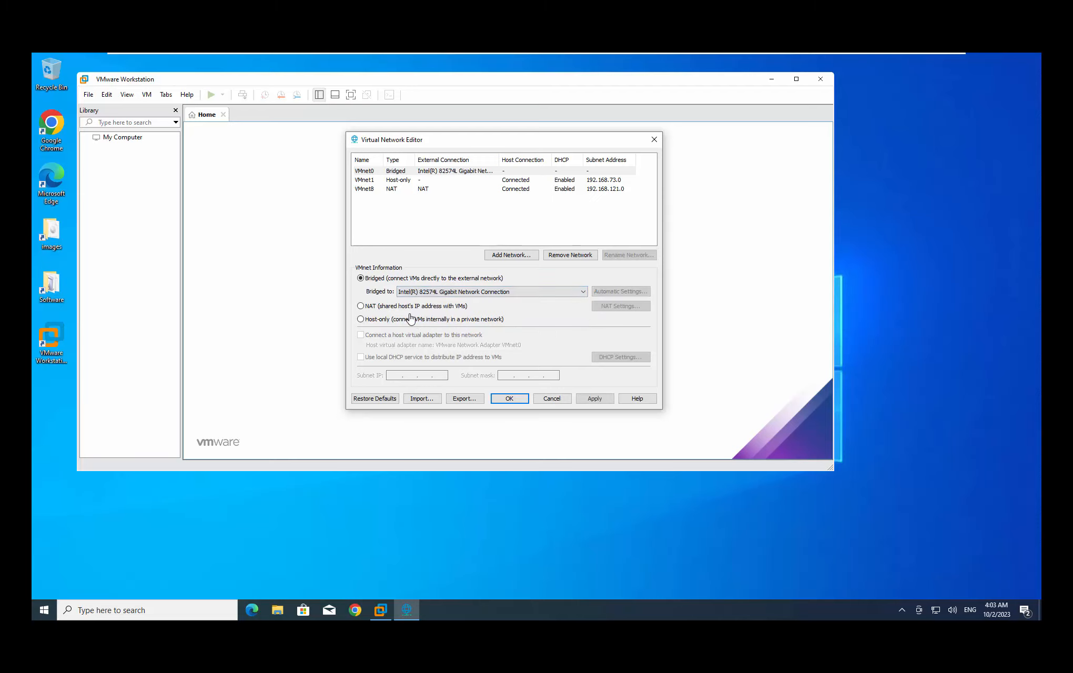
{"action": "left_click", "coordinate": [471, 292]}
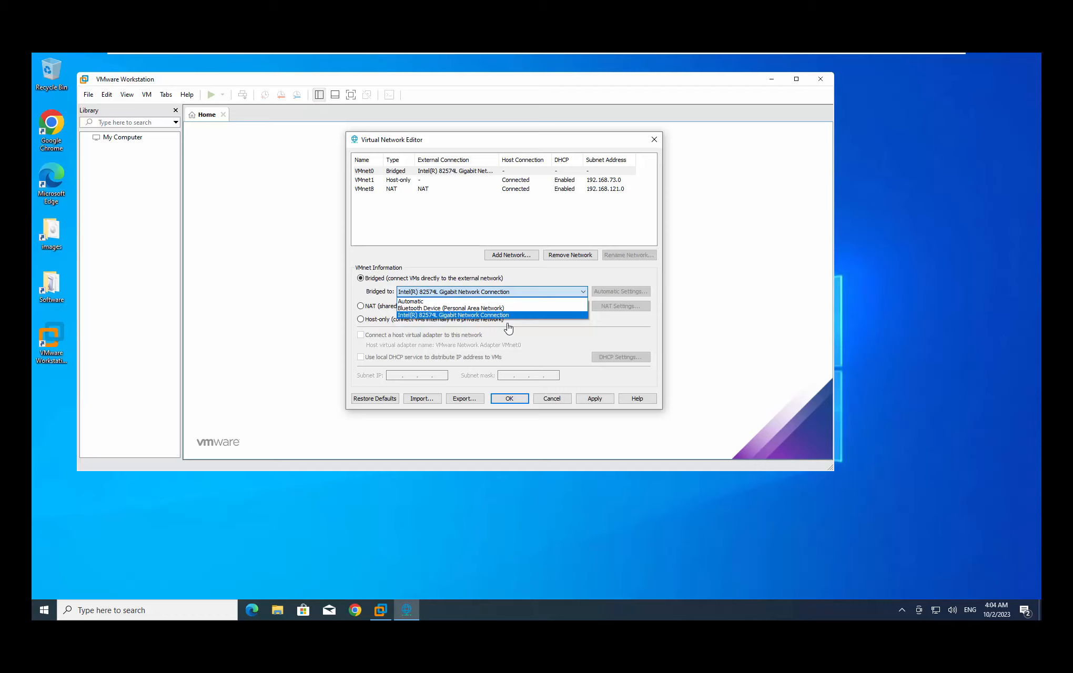
{"action": "left_click", "coordinate": [407, 315]}
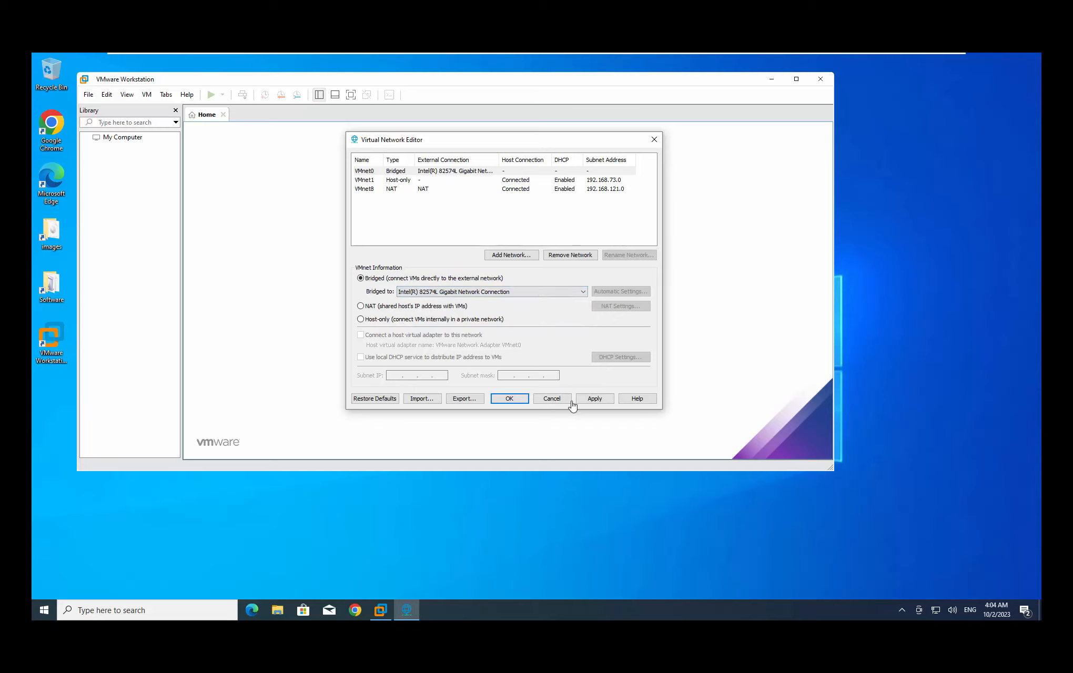
{"action": "left_click", "coordinate": [602, 399]}
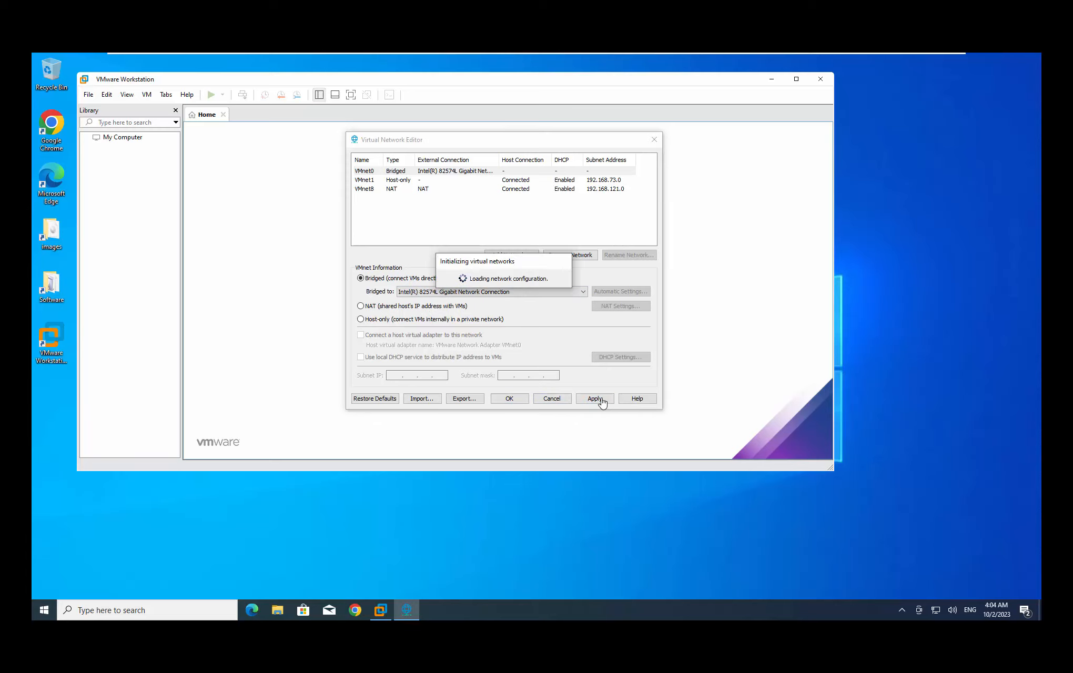
Confirm the network changes with OK, returning to the Workstation Home tab
{"action": "left_click", "coordinate": [508, 400]}
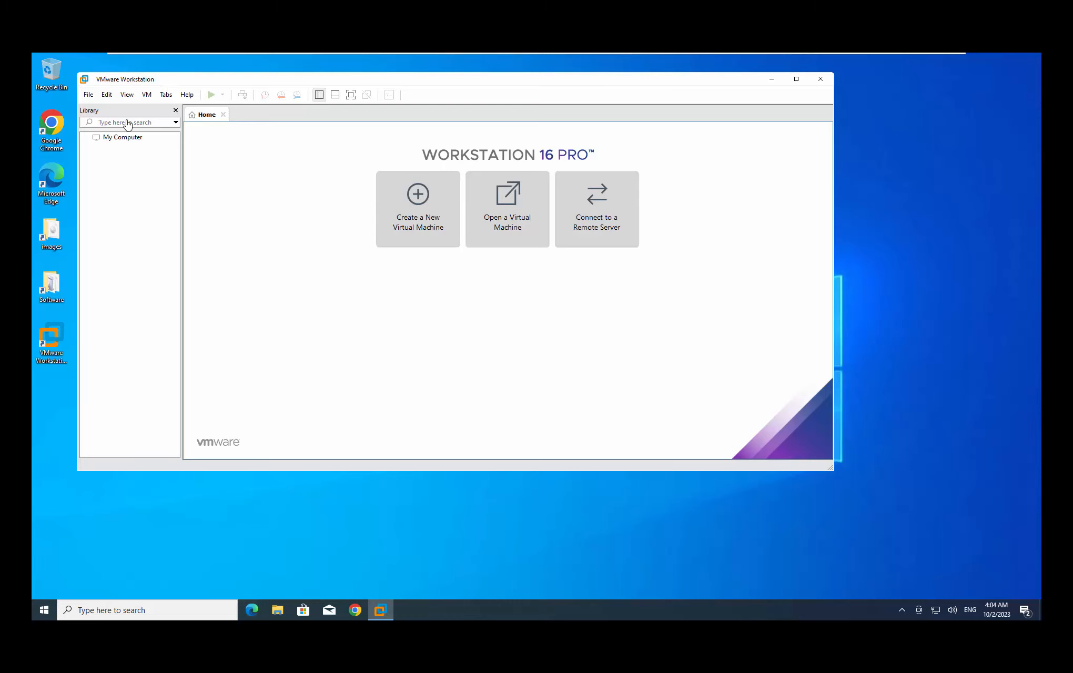
Create a Typical new virtual machine, choosing to install the operating system later
{"action": "left_click", "coordinate": [88, 95]}
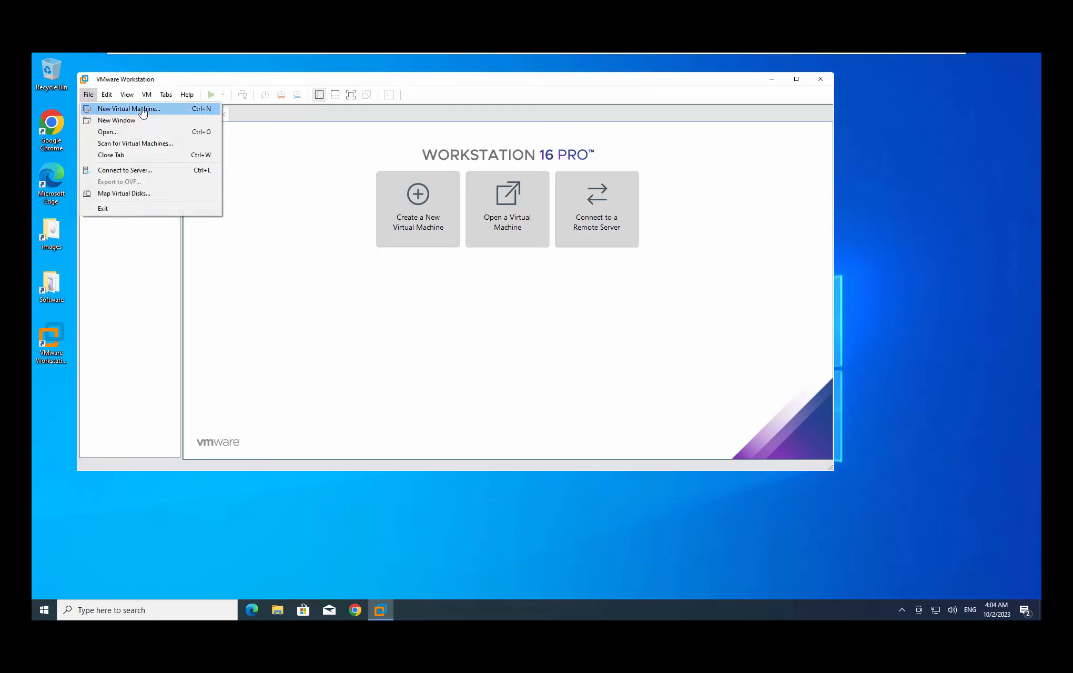
{"action": "left_click", "coordinate": [630, 327]}
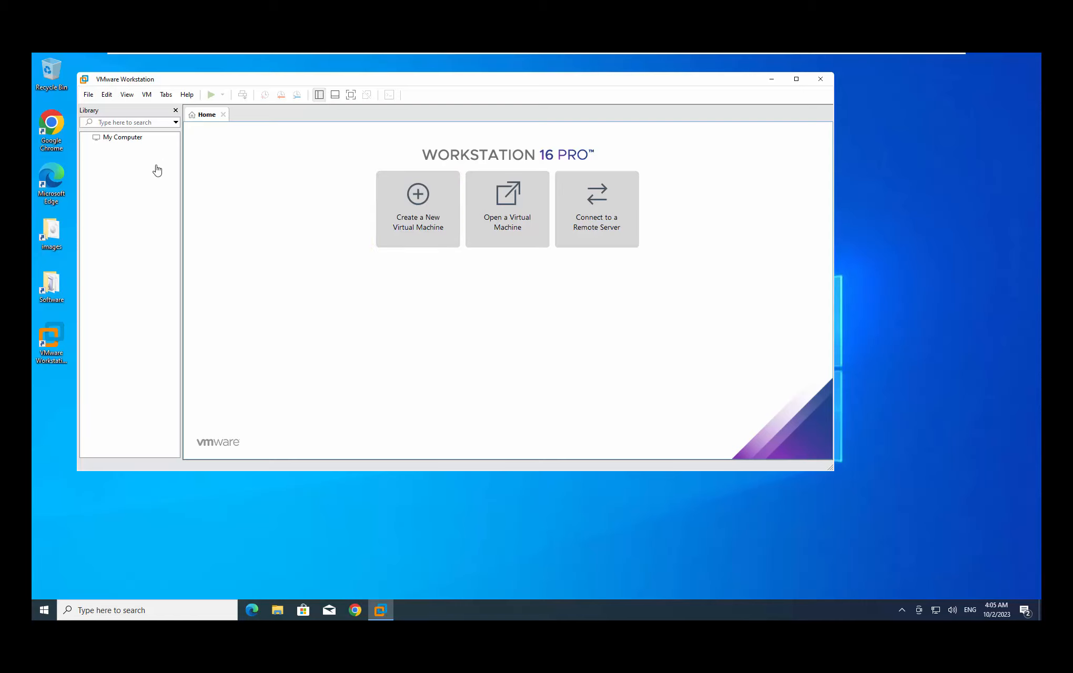
{"action": "left_click", "coordinate": [88, 95]}
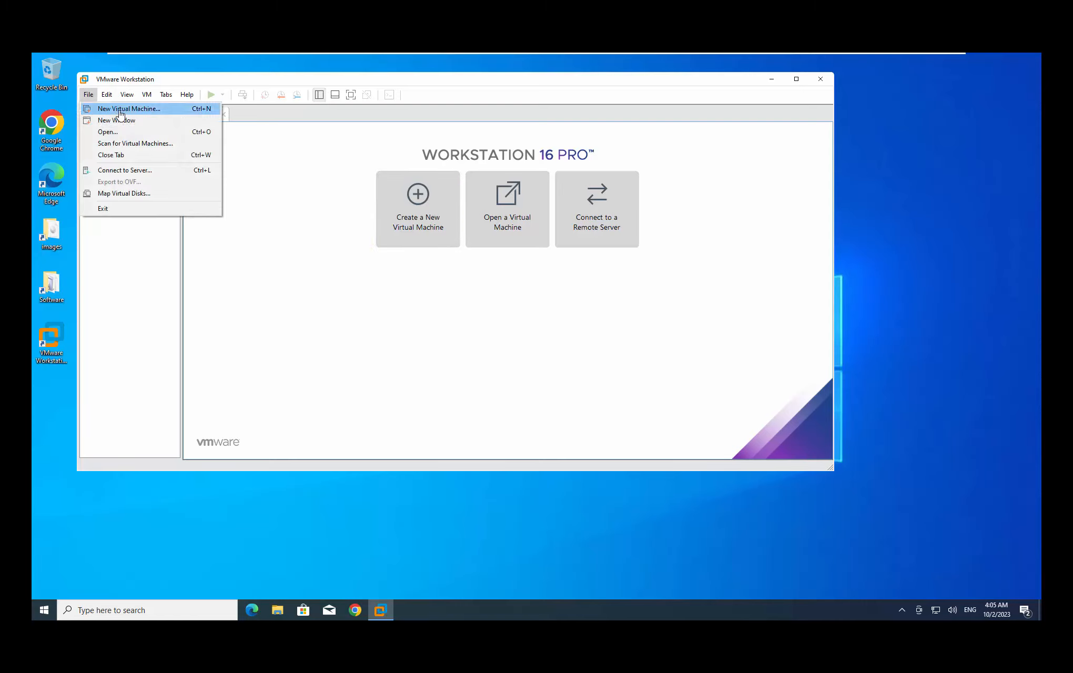
{"action": "left_click", "coordinate": [139, 111]}
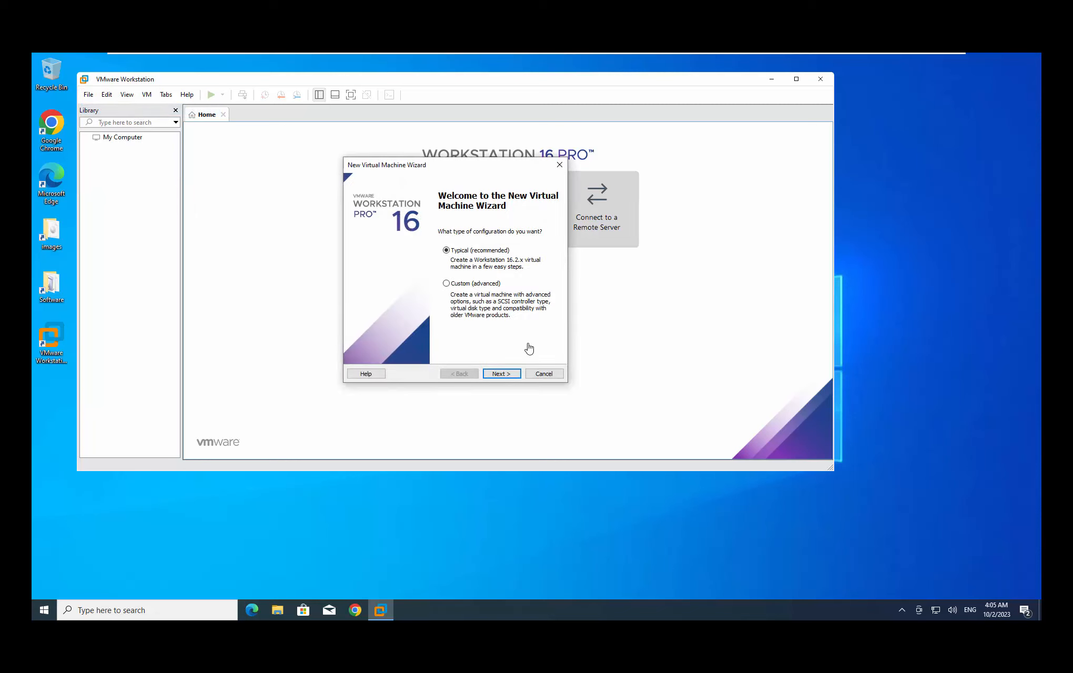
{"action": "left_click_drag", "start_coordinate": [468, 168], "coordinate": [507, 150]}
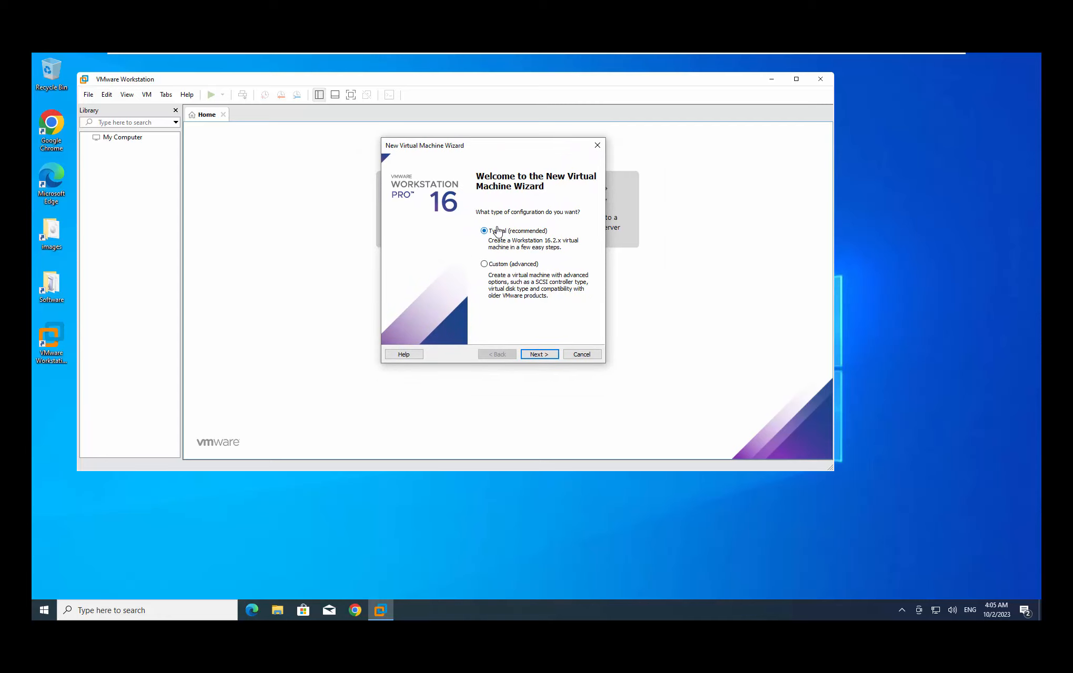
{"action": "left_click", "coordinate": [538, 355]}
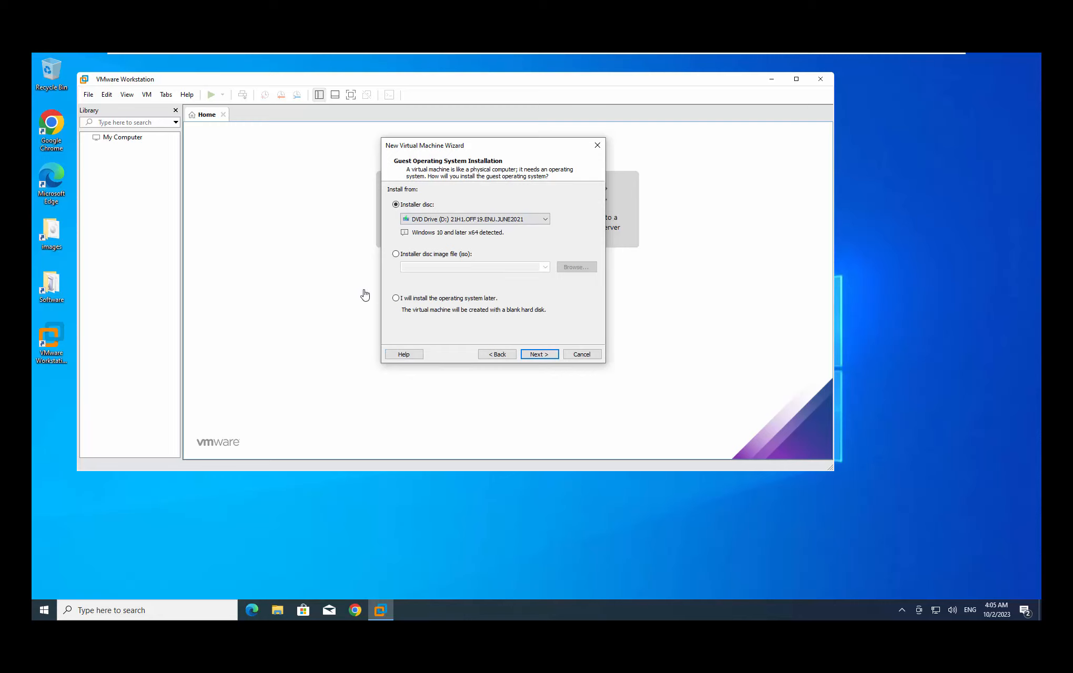
{"action": "left_click", "coordinate": [396, 298]}
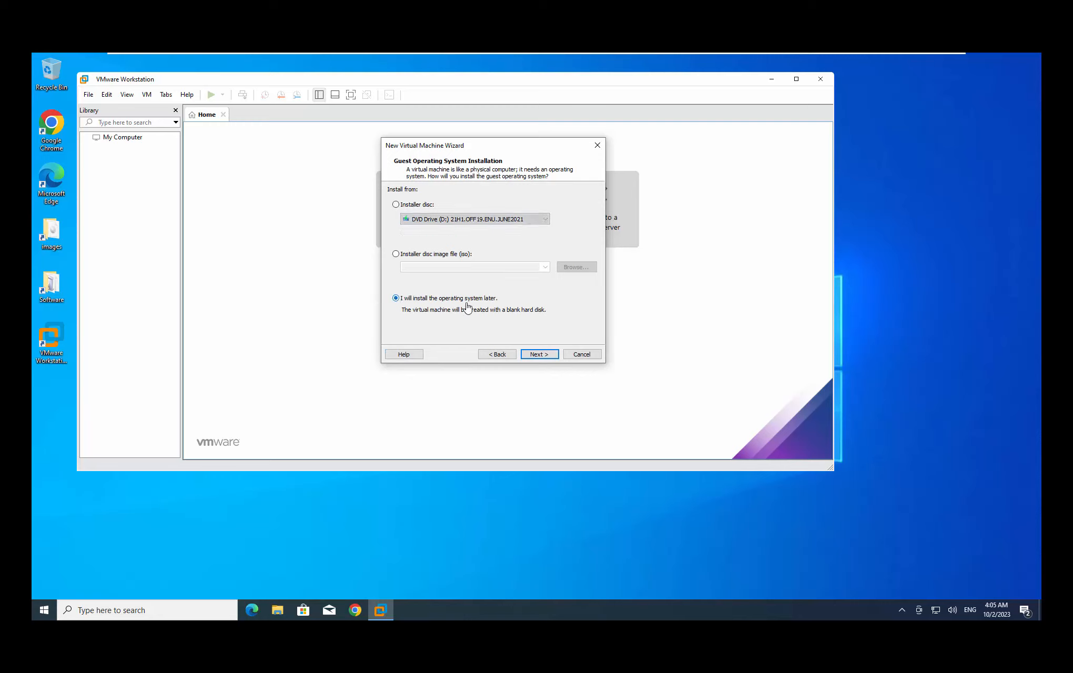
{"action": "left_click", "coordinate": [539, 355]}
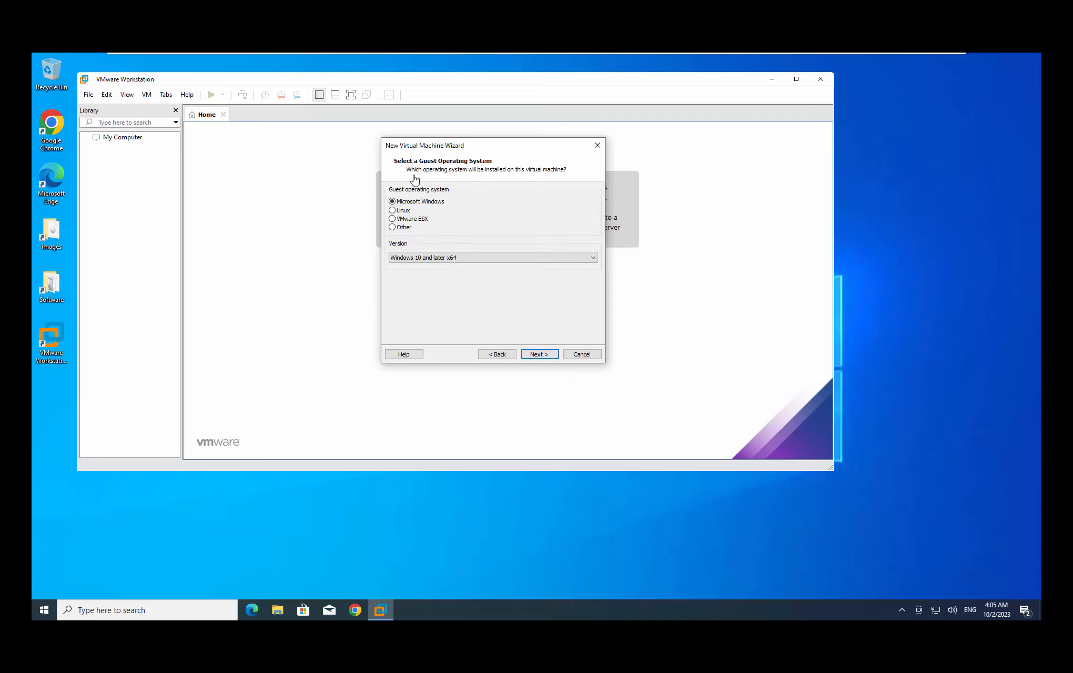
Set the guest OS to Linux, version Red Hat Enterprise Linux 8 64-bit, and continue
{"action": "left_click", "coordinate": [403, 211]}
{"action": "left_click", "coordinate": [425, 257]}
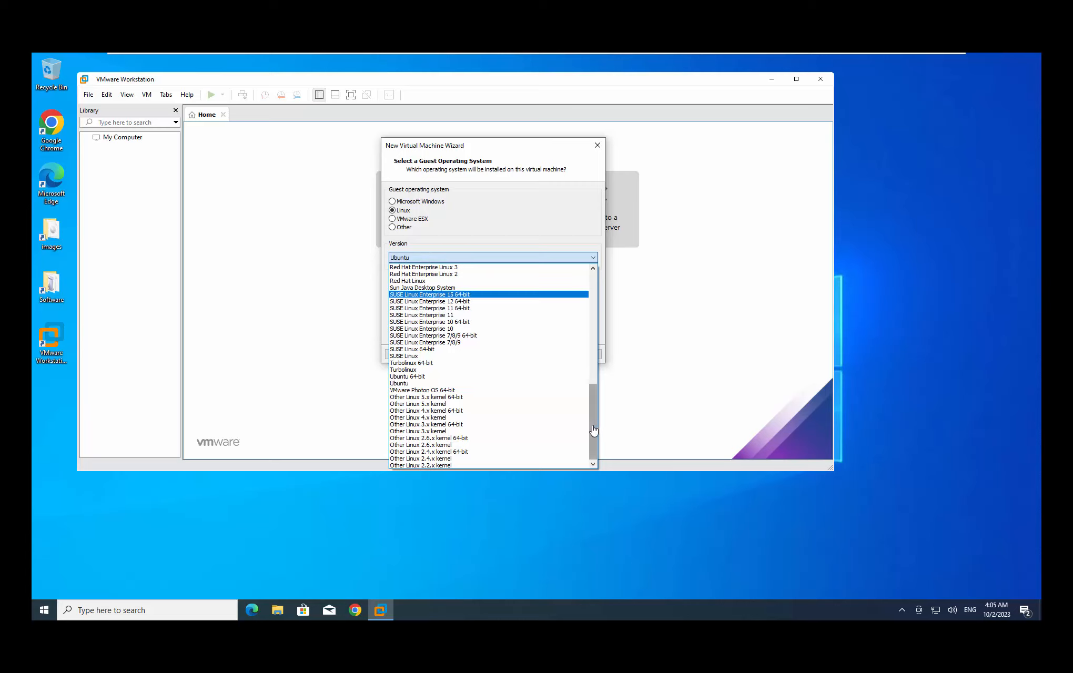
{"action": "left_click_drag", "start_coordinate": [593, 430], "coordinate": [603, 304]}
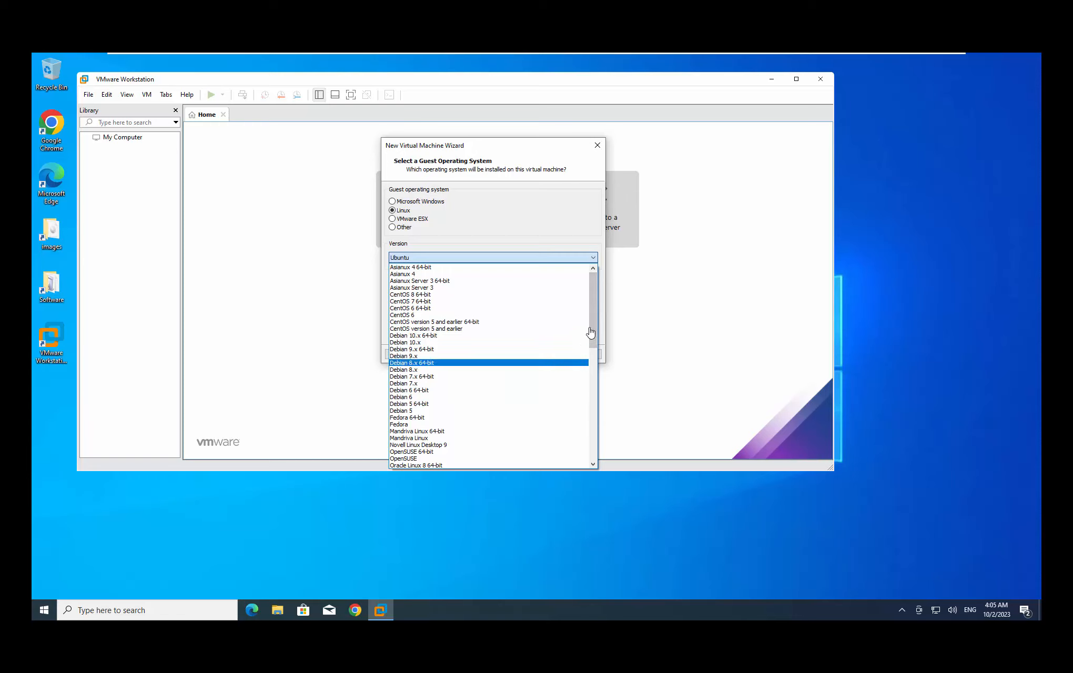
{"action": "scroll", "coordinate": [592, 336], "scroll_direction": "down", "scroll_amount": 6}
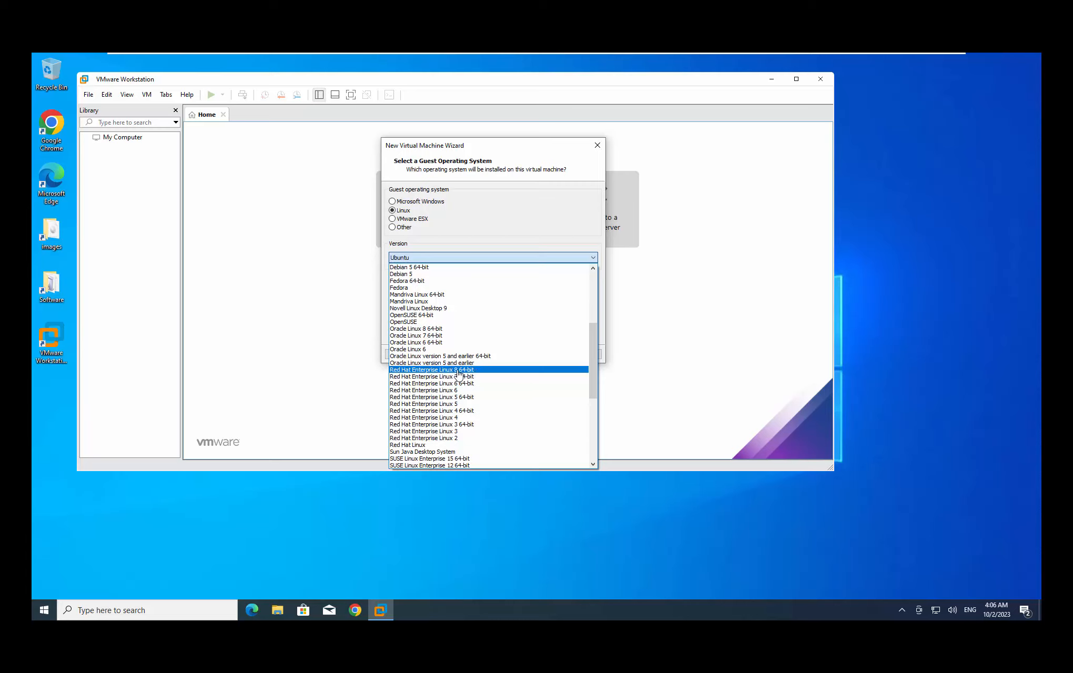
{"action": "left_click", "coordinate": [458, 371]}
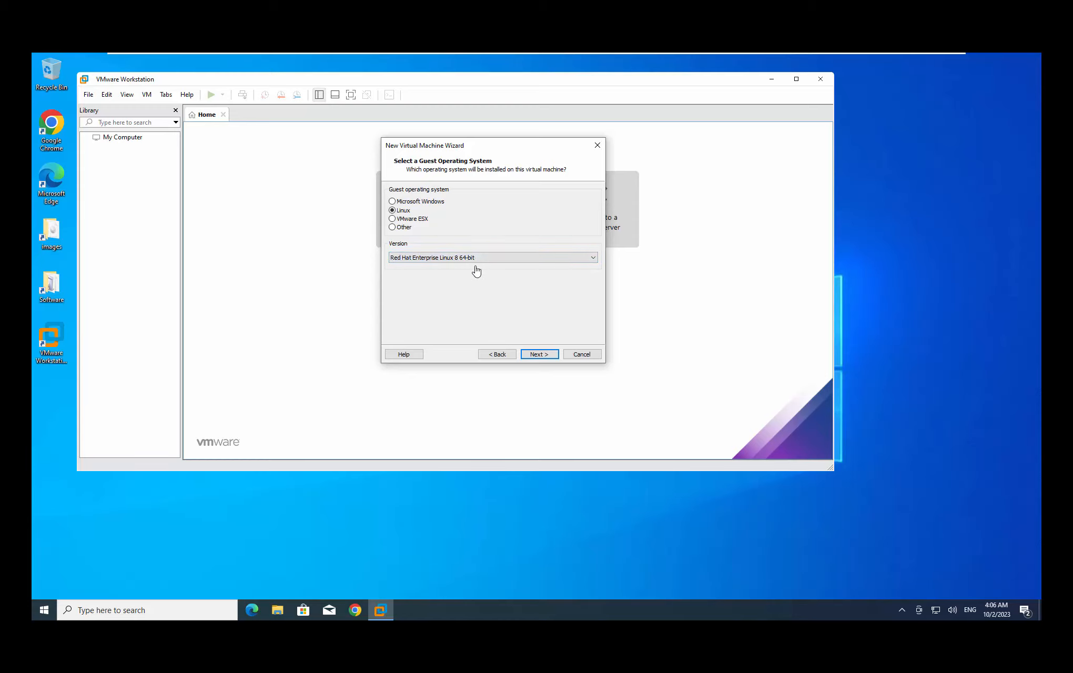
{"action": "left_click", "coordinate": [538, 354]}
Name the virtual machine Linuxsvr_Min-SVR01 and browse for its location folder
{"action": "left_click_drag", "start_coordinate": [494, 206], "coordinate": [310, 204]}
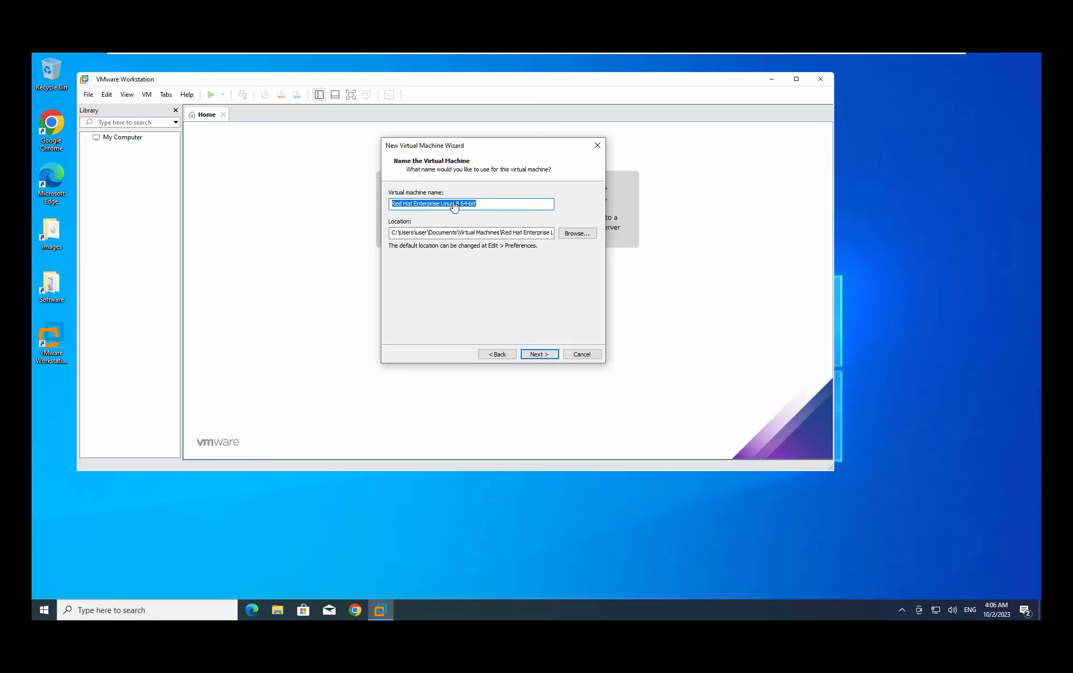
{"action": "left_click_drag", "start_coordinate": [491, 207], "coordinate": [392, 206]}
{"action": "type", "text": "Linuxsvr_Min-SVR01"}
{"action": "left_click", "coordinate": [578, 237]}
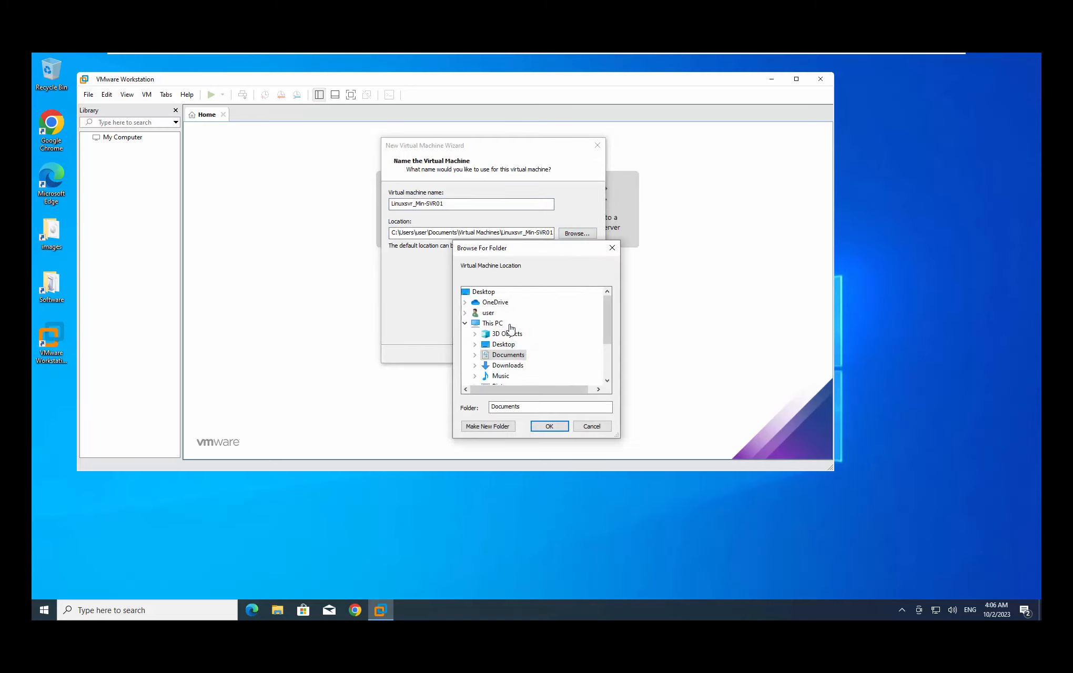
Create a new folder under Local Disk (C:) in the folder picker
{"action": "scroll", "coordinate": [610, 357], "scroll_direction": "down", "scroll_amount": 1}
{"action": "scroll", "coordinate": [610, 357], "scroll_direction": "down", "scroll_amount": 1}
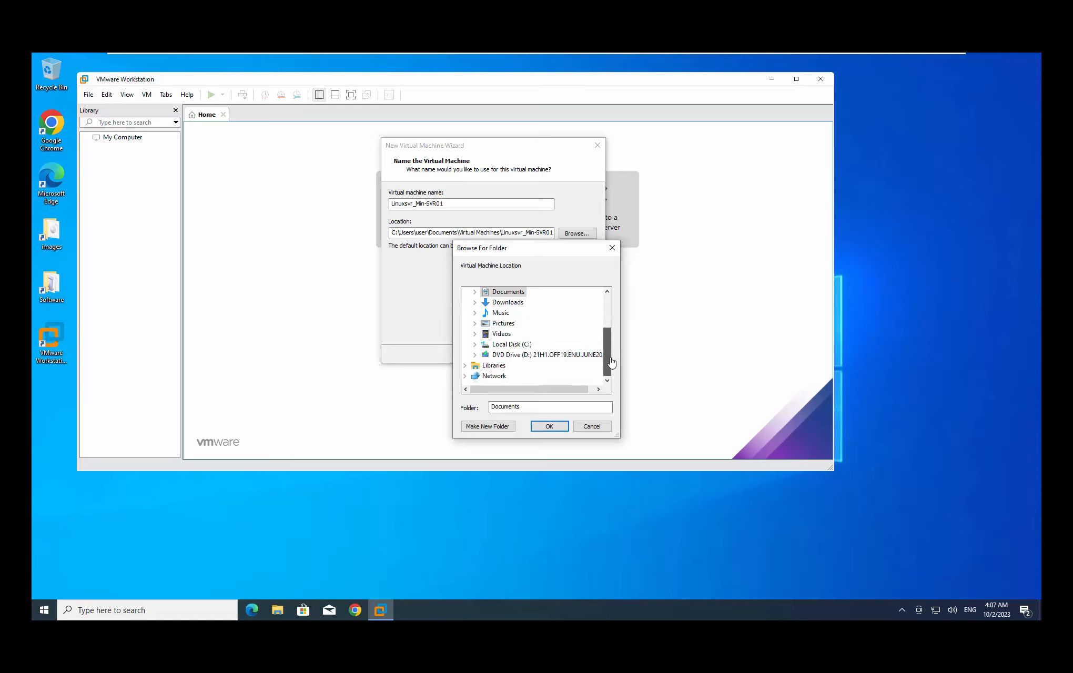
{"action": "left_click", "coordinate": [521, 345]}
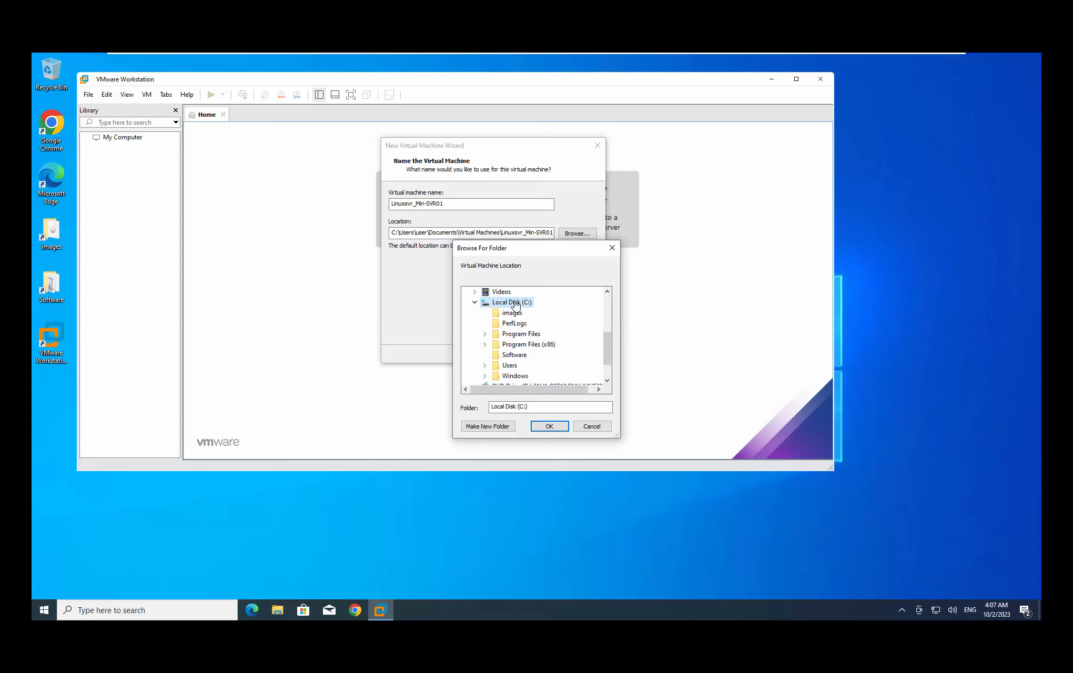
{"action": "left_click_drag", "start_coordinate": [541, 252], "coordinate": [705, 156]}
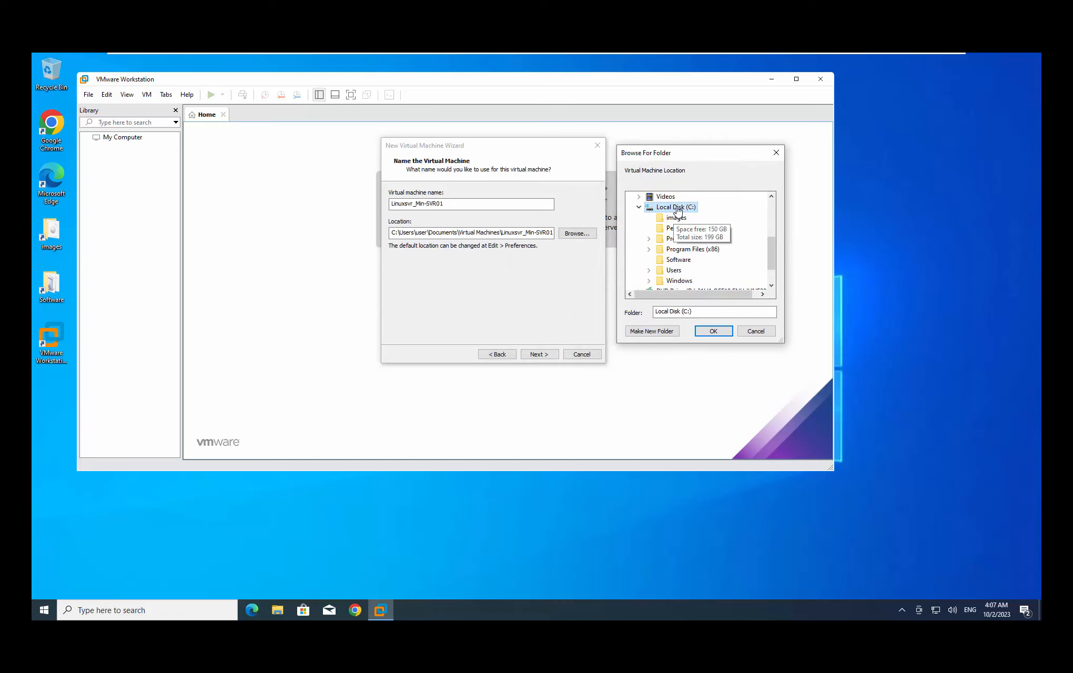
{"action": "left_click", "coordinate": [651, 331]}
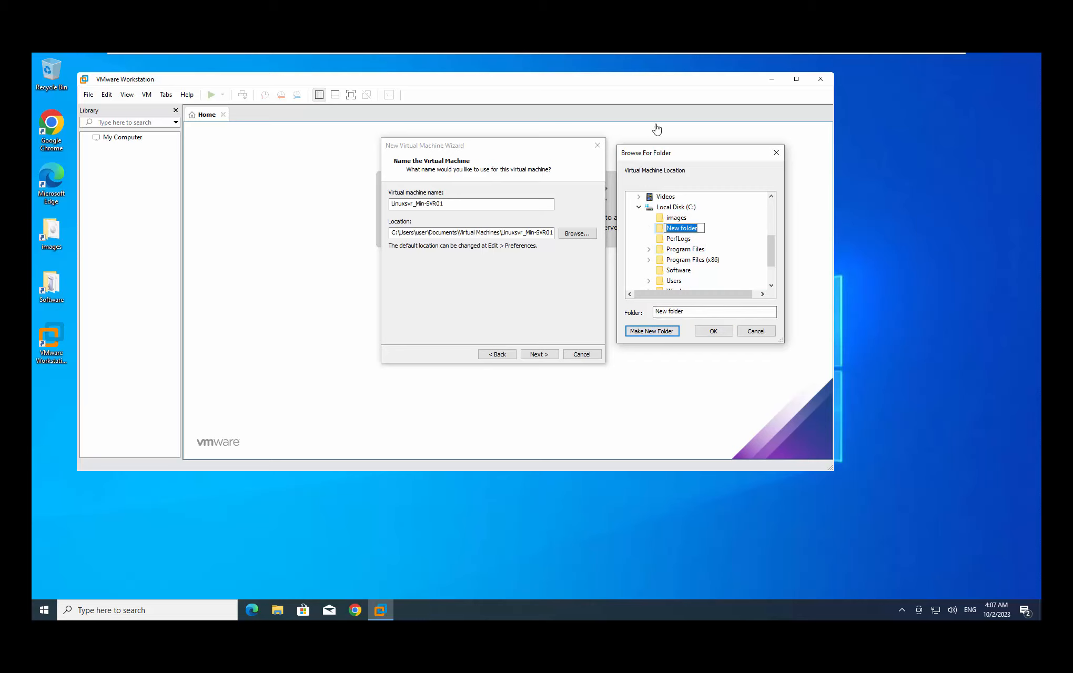
{"action": "left_click_drag", "start_coordinate": [664, 157], "coordinate": [662, 151]}
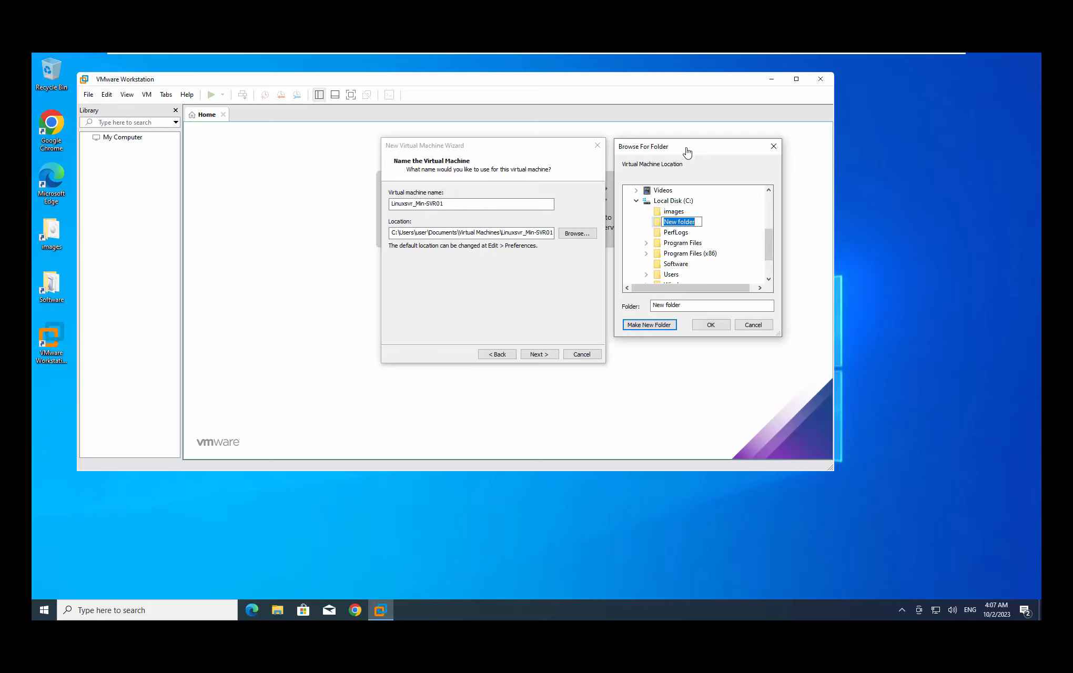
{"action": "left_click_drag", "start_coordinate": [683, 152], "coordinate": [678, 151]}
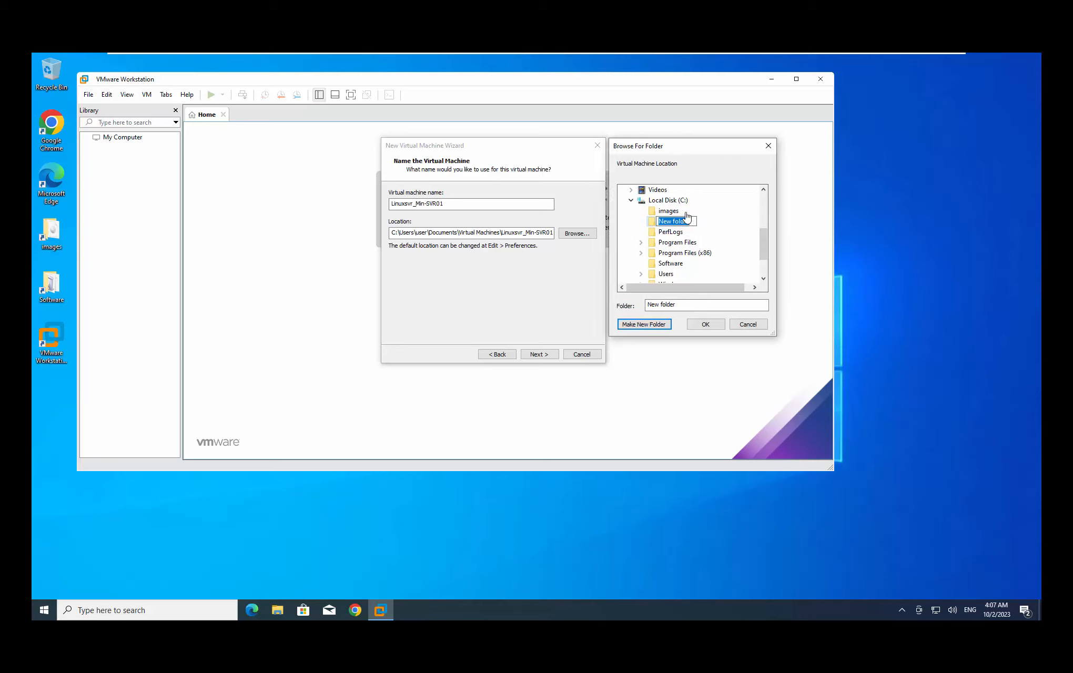
Rename the new folder Linuxsvr_Min-SVR01 and use it as the machine's location
{"action": "left_click", "coordinate": [689, 224]}
{"action": "left_click_drag", "start_coordinate": [691, 225], "coordinate": [643, 222]}
{"action": "type", "text": "Linuxsvr_Min-SVR01"}
{"action": "key", "text": "Return"}
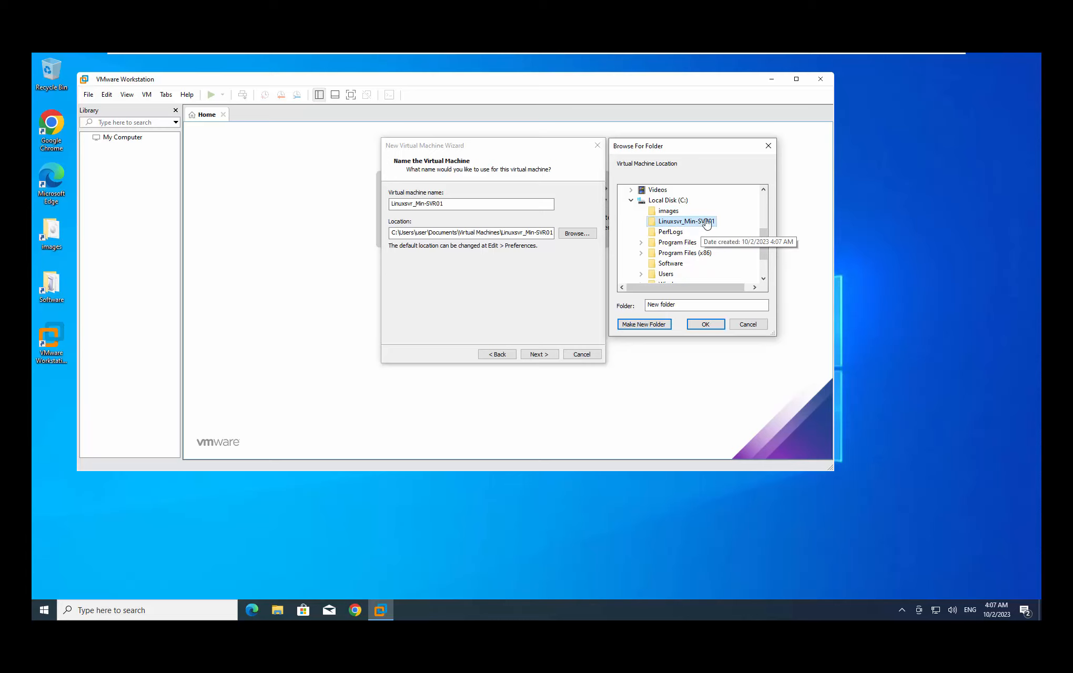
{"action": "left_click", "coordinate": [705, 324]}
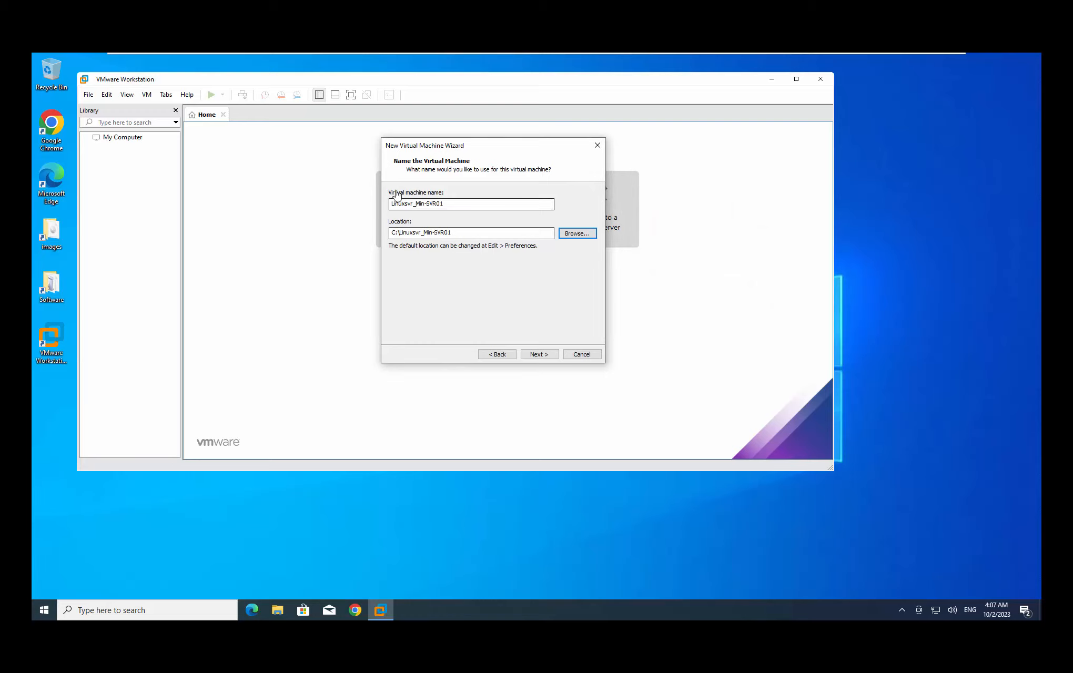
Check the virtual machine name Linuxsvr_Min-SVR01 and its location path
{"action": "left_click", "coordinate": [452, 208]}
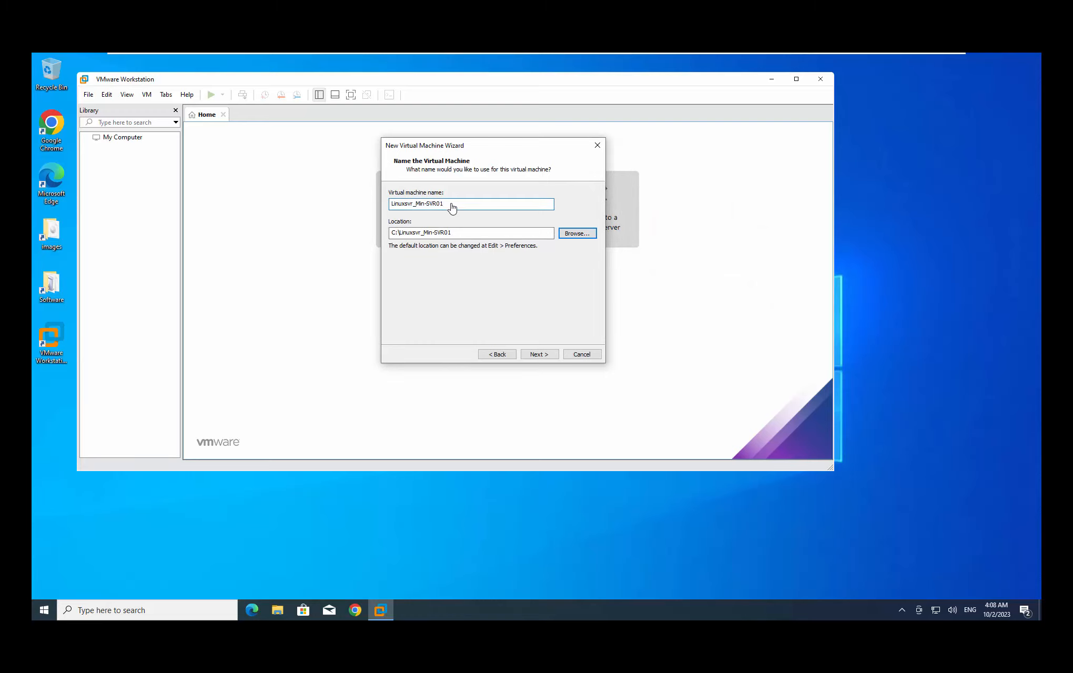
{"action": "left_click_drag", "start_coordinate": [450, 205], "coordinate": [376, 206]}
{"action": "left_click", "coordinate": [469, 234]}
{"action": "left_click_drag", "start_coordinate": [450, 236], "coordinate": [366, 238]}
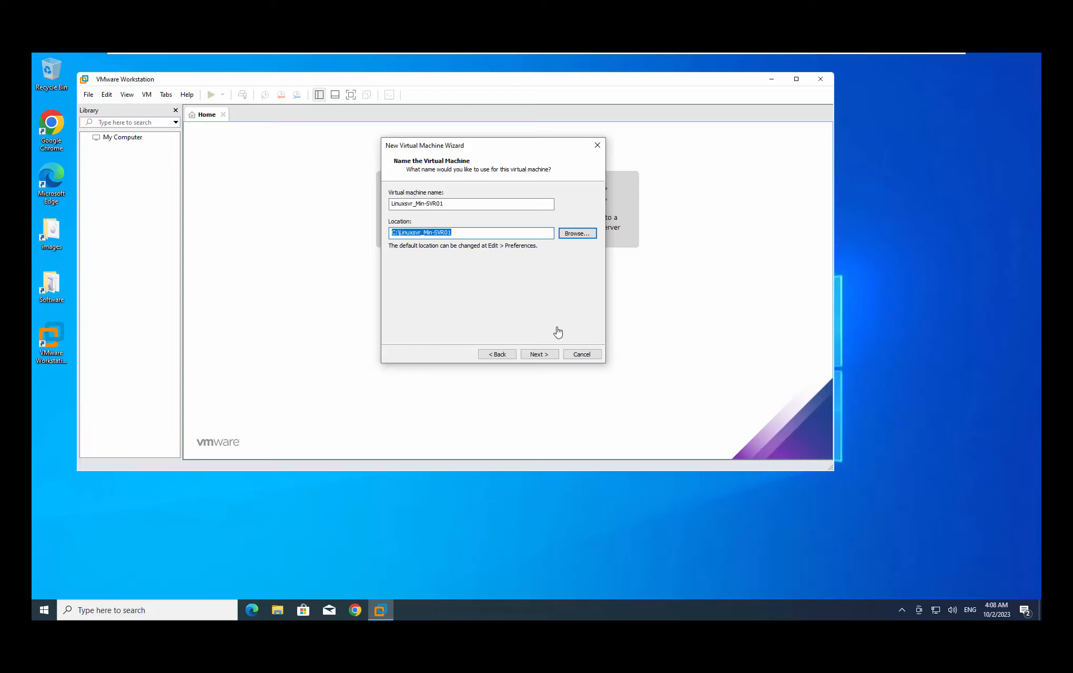
Set the maximum disk size to 100 GB and reach the ready-to-create summary
{"action": "left_click", "coordinate": [547, 355]}
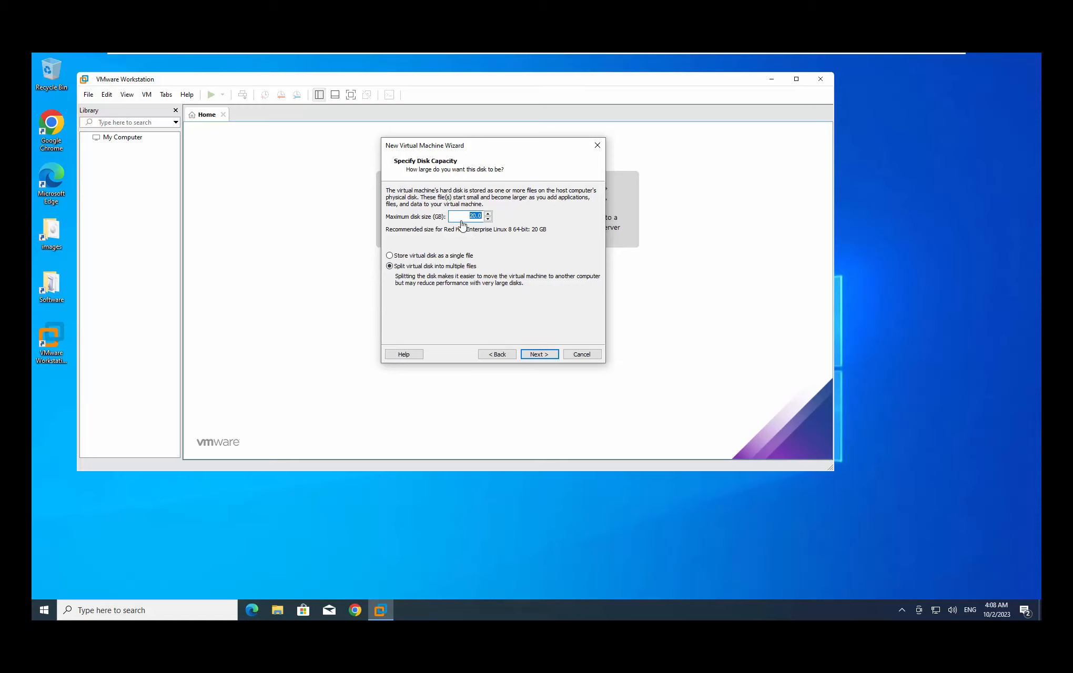
{"action": "left_click_drag", "start_coordinate": [468, 151], "coordinate": [420, 171]}
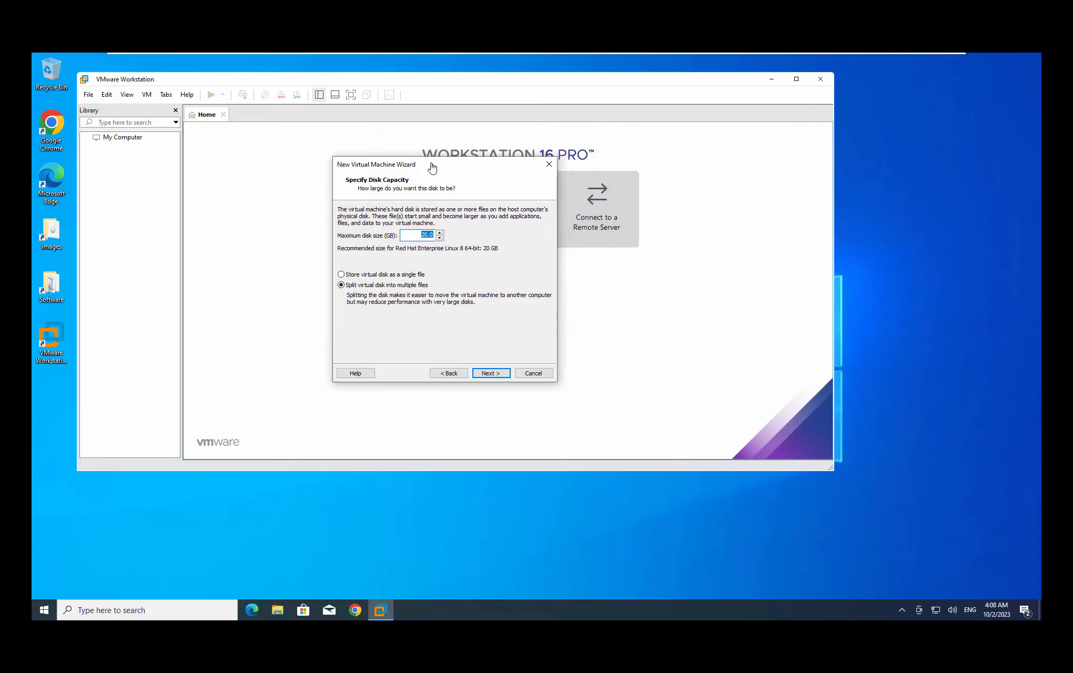
{"action": "left_click", "coordinate": [419, 237]}
{"action": "left_click", "coordinate": [491, 374]}
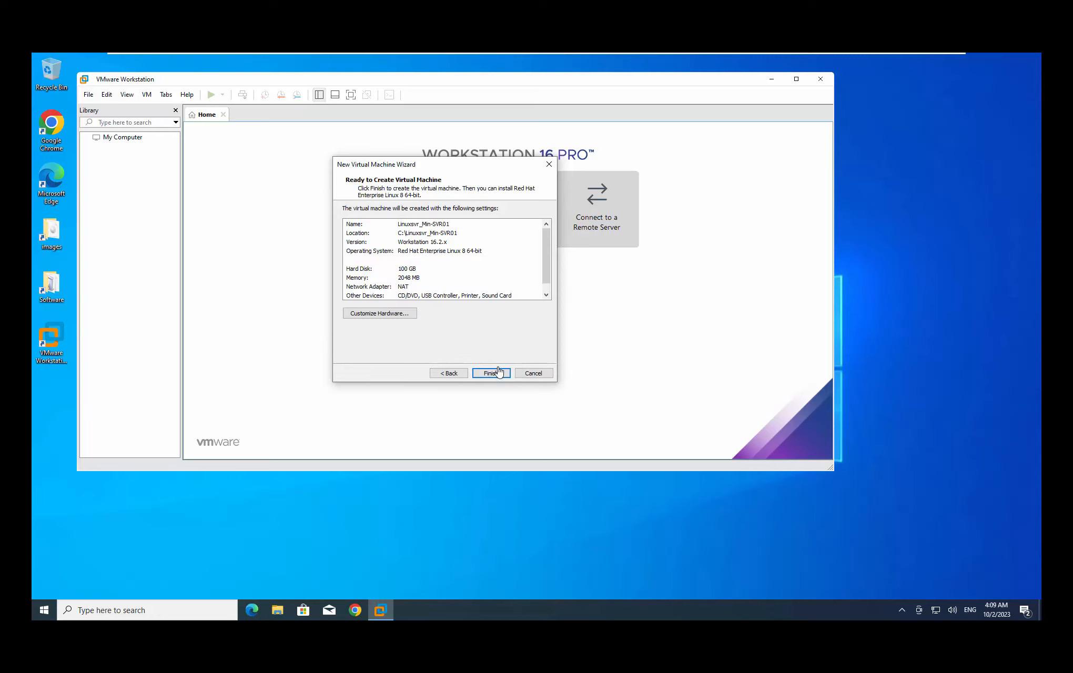
Create the Linuxsvr_Min-SVR01 VM and select Memory in its device list
{"action": "left_click", "coordinate": [494, 374]}
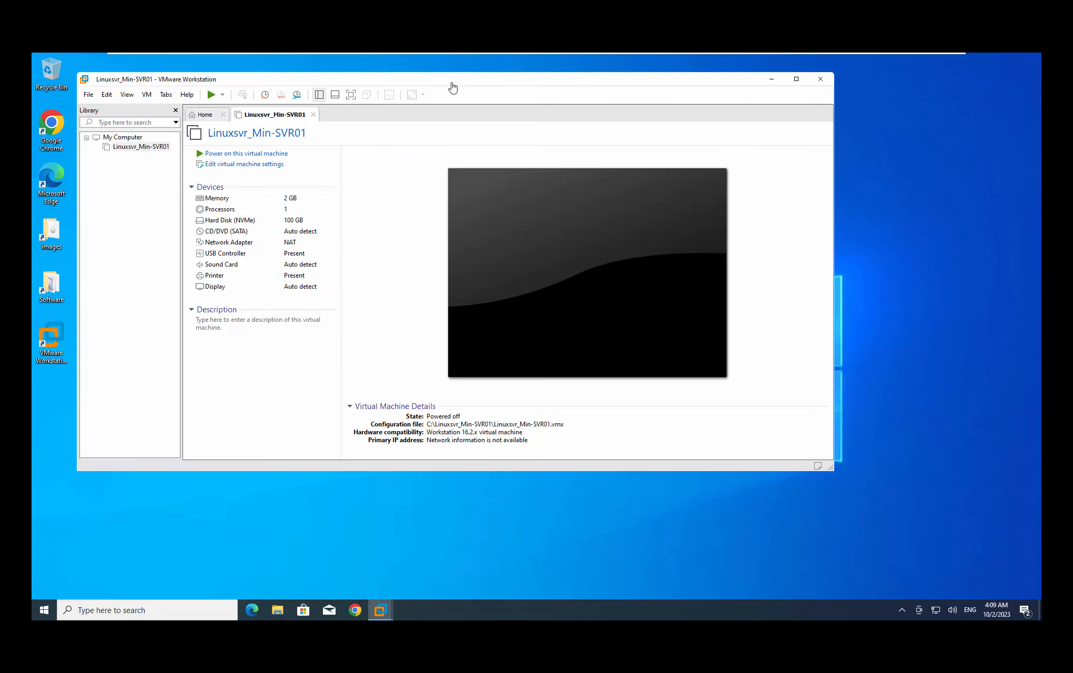
{"action": "mouse_move", "coordinate": [452, 85]}
{"action": "left_mouse_down"}
{"action": "mouse_move", "coordinate": [493, 84]}
{"action": "mouse_move", "coordinate": [456, 82]}
{"action": "left_mouse_up"}
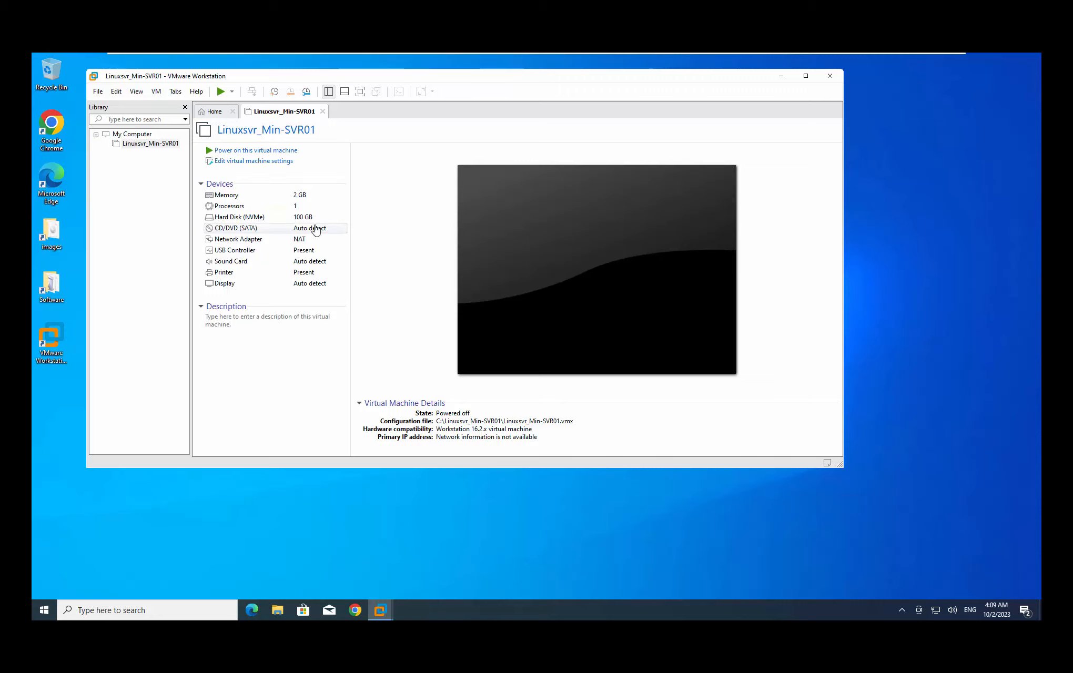
{"action": "left_click", "coordinate": [234, 197]}
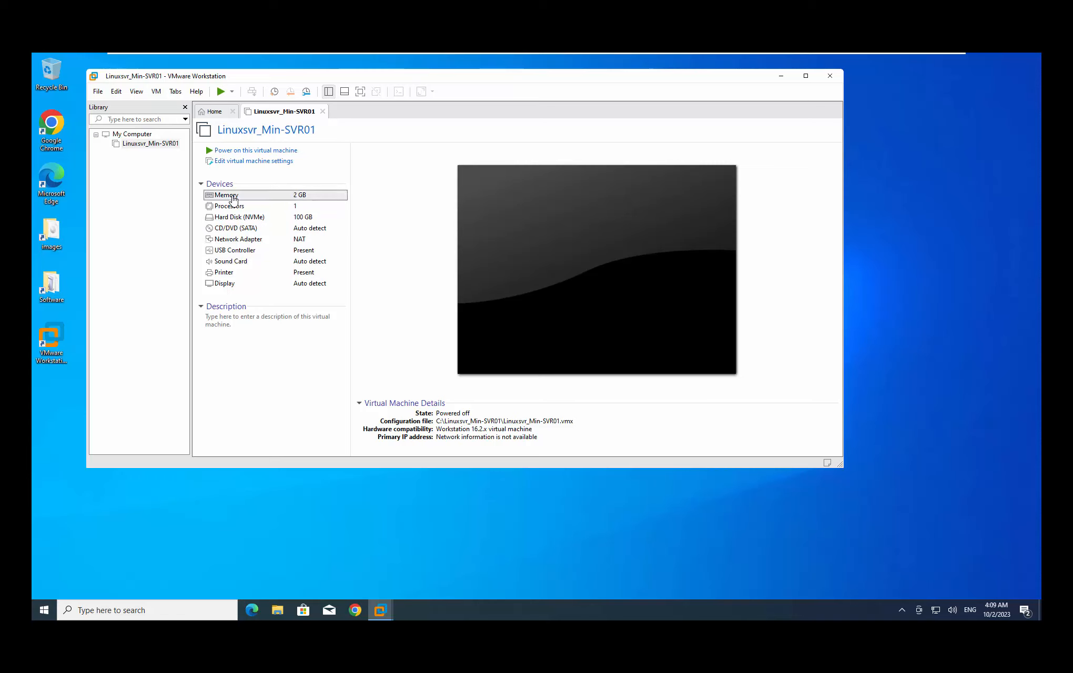
Set the virtual machine's memory to 4096 MB
{"action": "double_click", "coordinate": [233, 197]}
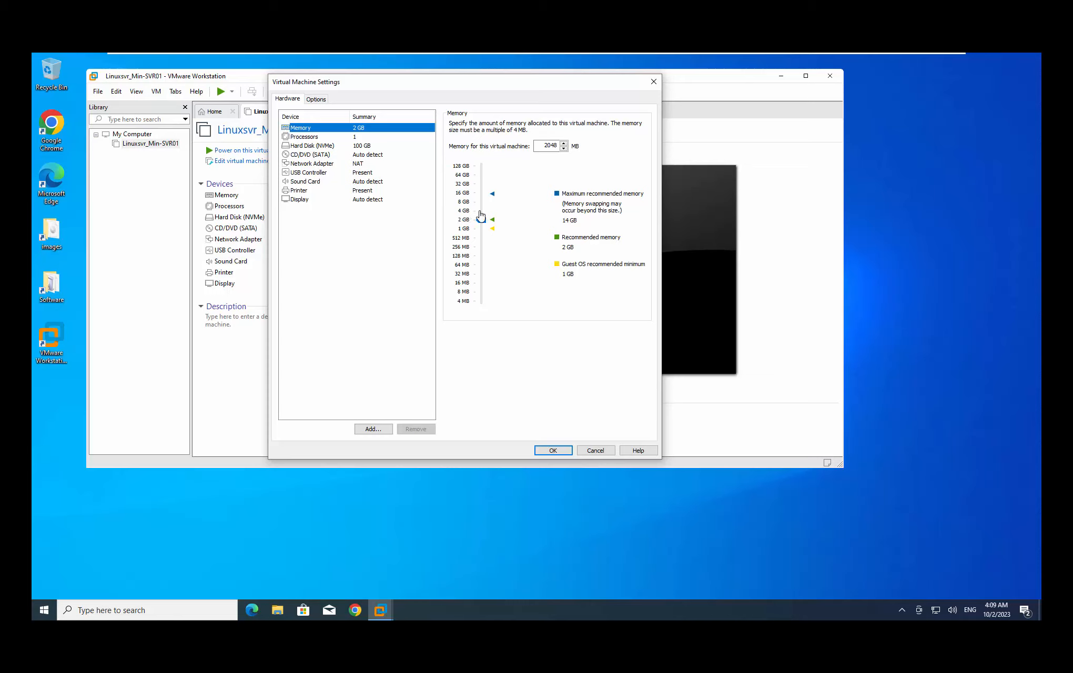
{"action": "left_click", "coordinate": [479, 217]}
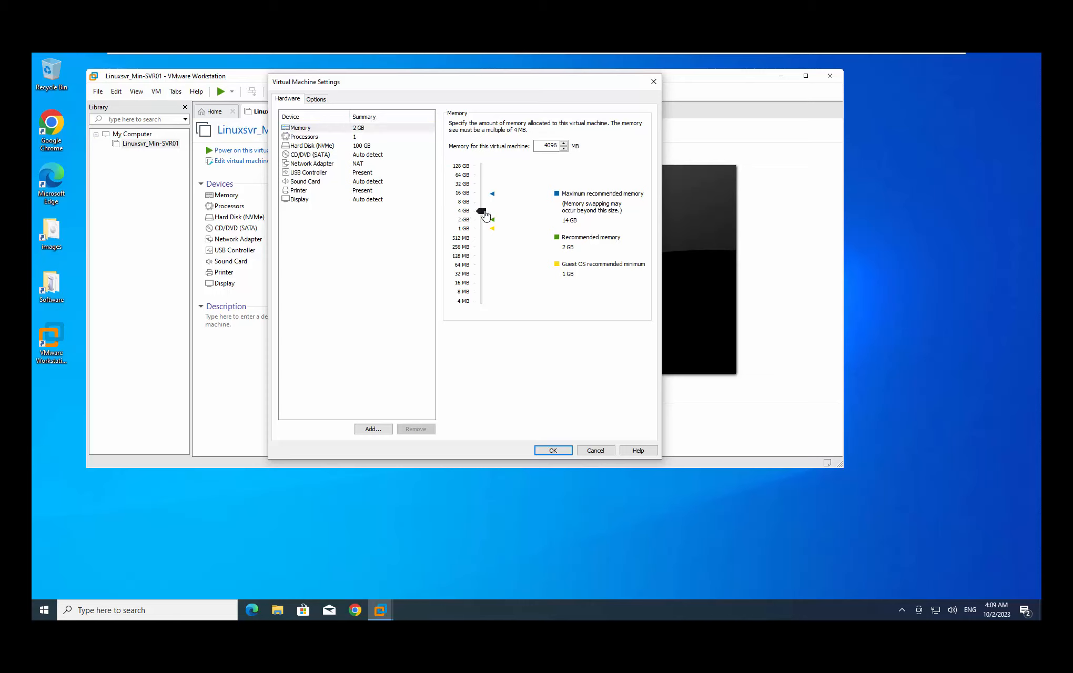
{"action": "double_click", "coordinate": [546, 148]}
Configure 2 processors with 2 cores each, 4 cores in total
{"action": "left_click", "coordinate": [309, 137]}
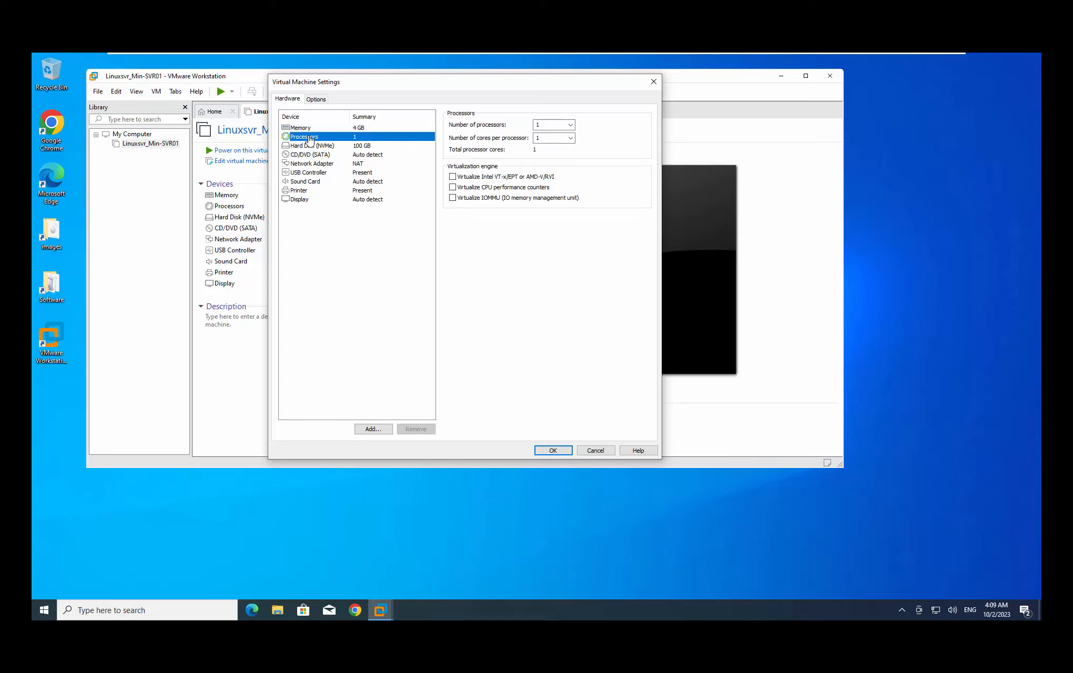
{"action": "left_click", "coordinate": [571, 125]}
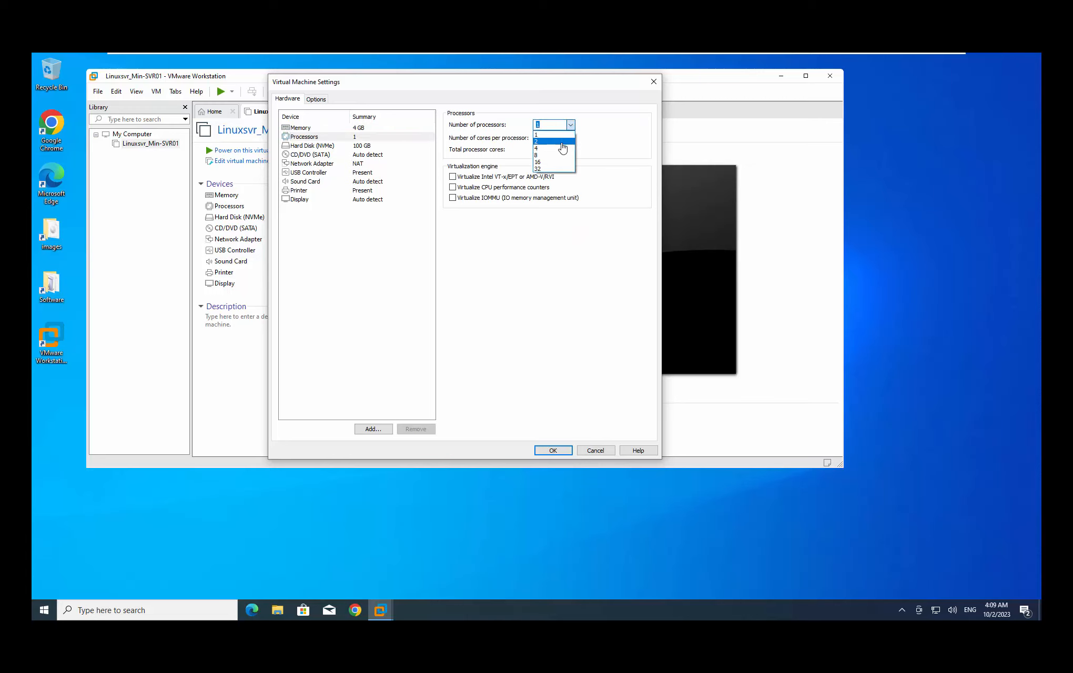
{"action": "left_click", "coordinate": [562, 143]}
{"action": "left_click", "coordinate": [570, 138]}
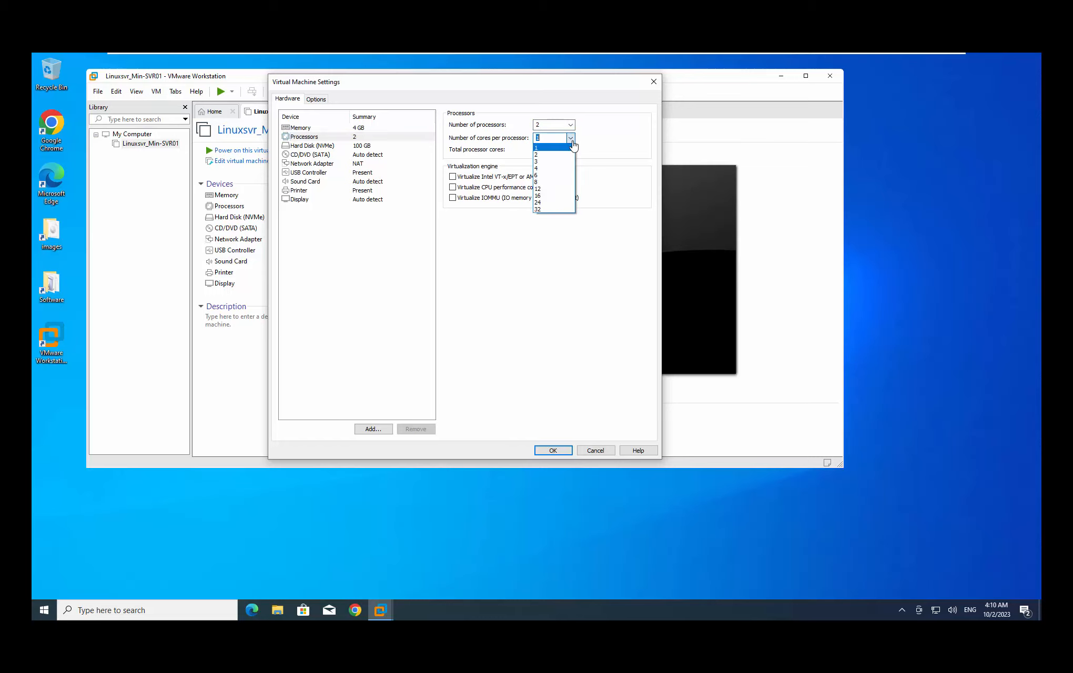
{"action": "left_click", "coordinate": [562, 155]}
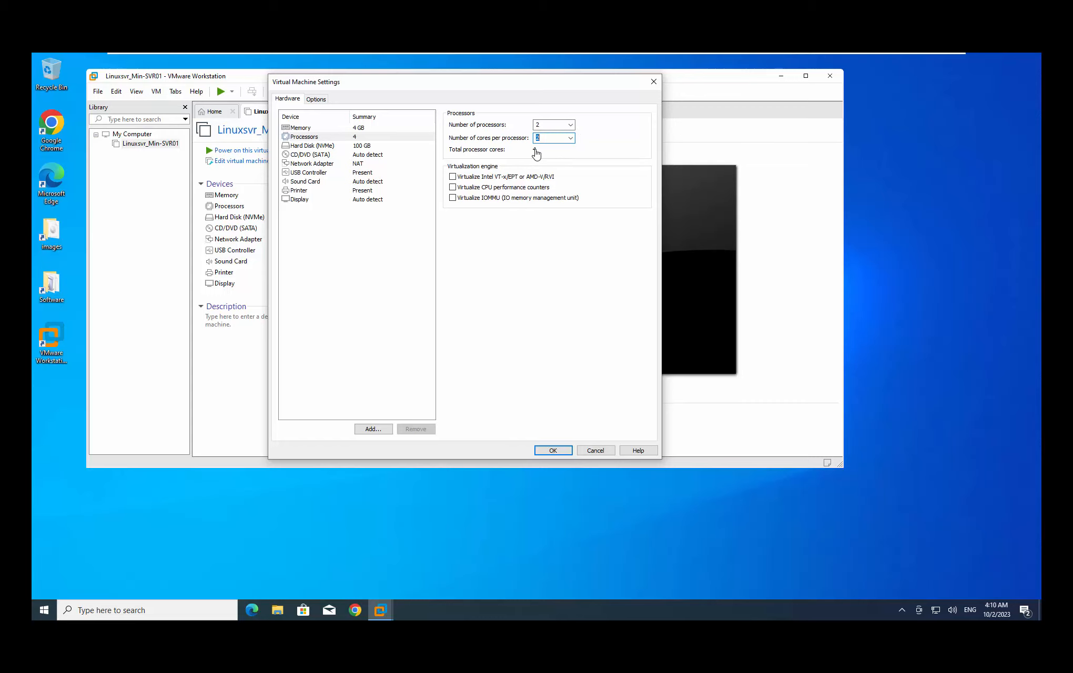
{"action": "left_click", "coordinate": [321, 147]}
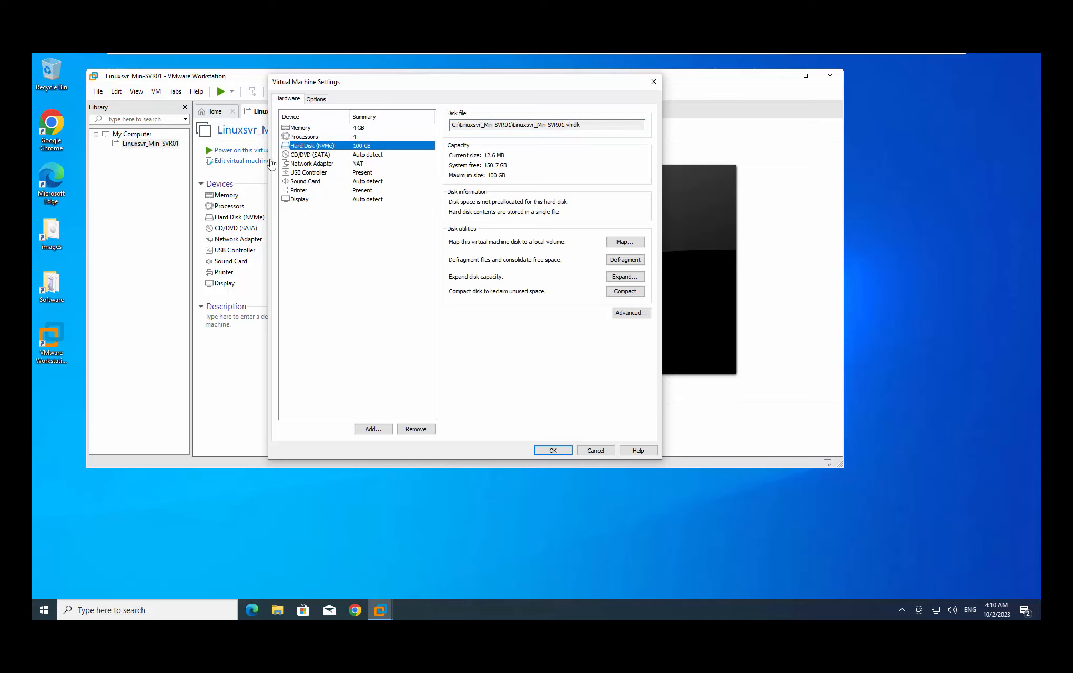
{"action": "left_click", "coordinate": [307, 155]}
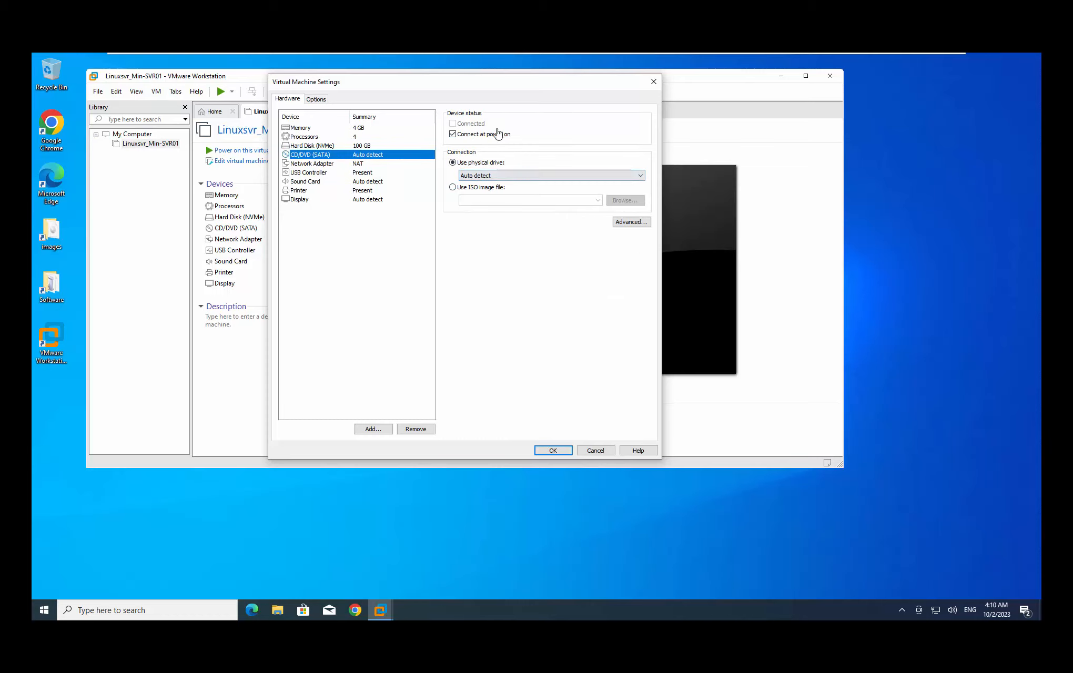
Attach C:\images\Rocky-9.1-x86_64-dvd.iso as the CD/DVD drive's ISO image
{"action": "left_click", "coordinate": [454, 188]}
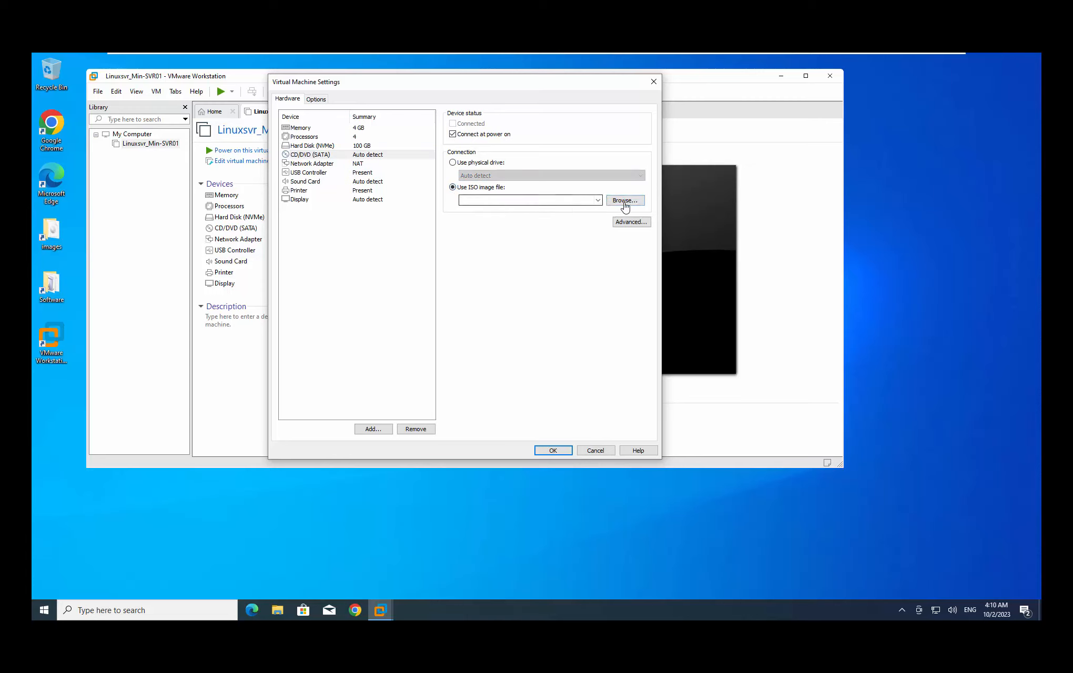
{"action": "left_click", "coordinate": [624, 203]}
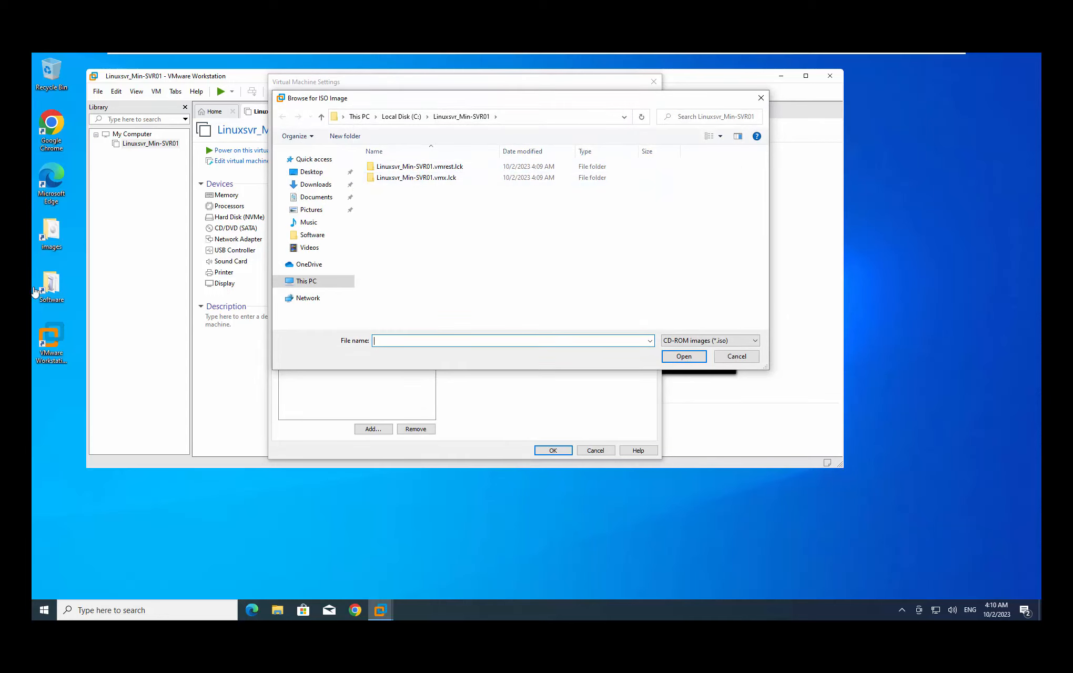
{"action": "left_click", "coordinate": [326, 284]}
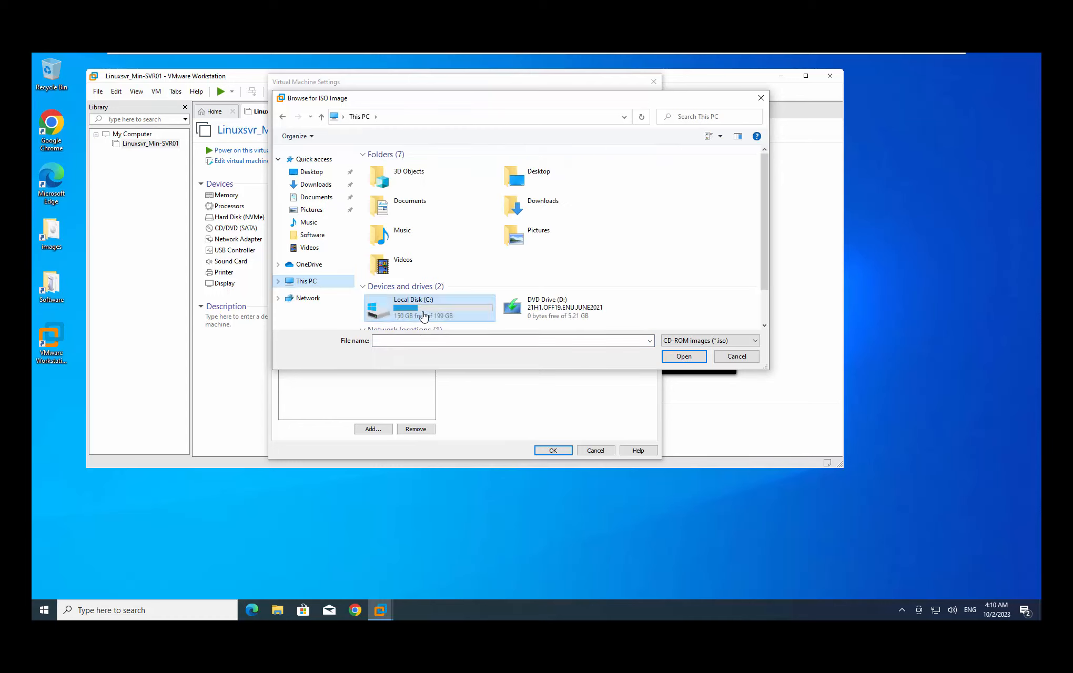
{"action": "double_click", "coordinate": [424, 316]}
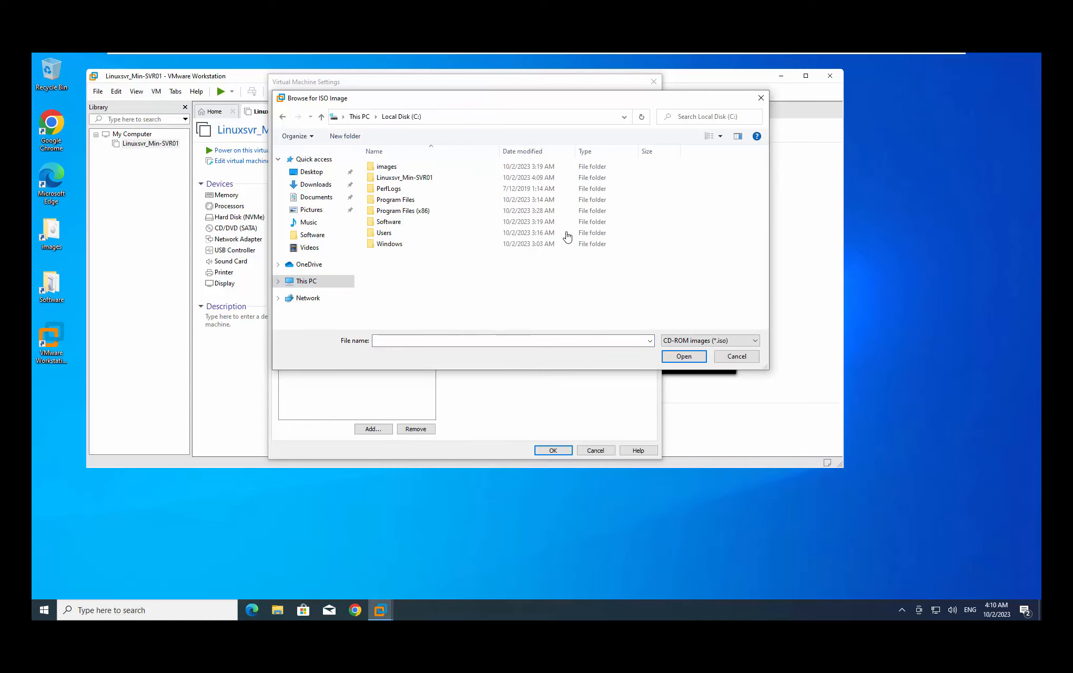
{"action": "double_click", "coordinate": [391, 169]}
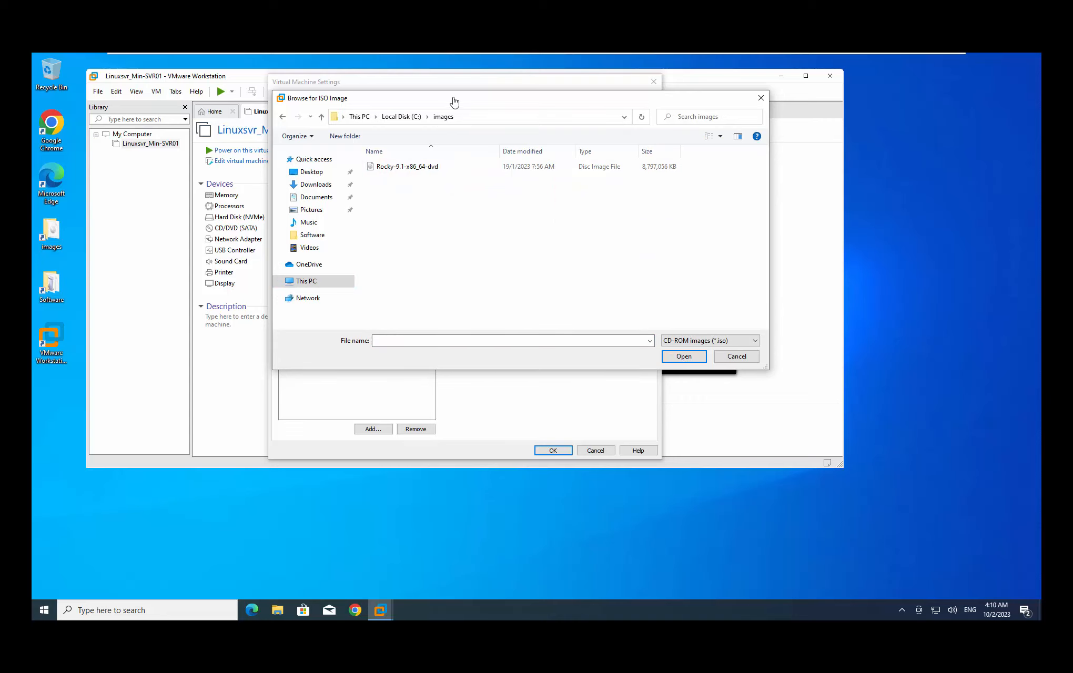
{"action": "left_click_drag", "start_coordinate": [456, 101], "coordinate": [582, 167]}
{"action": "left_click_drag", "start_coordinate": [551, 198], "coordinate": [451, 239]}
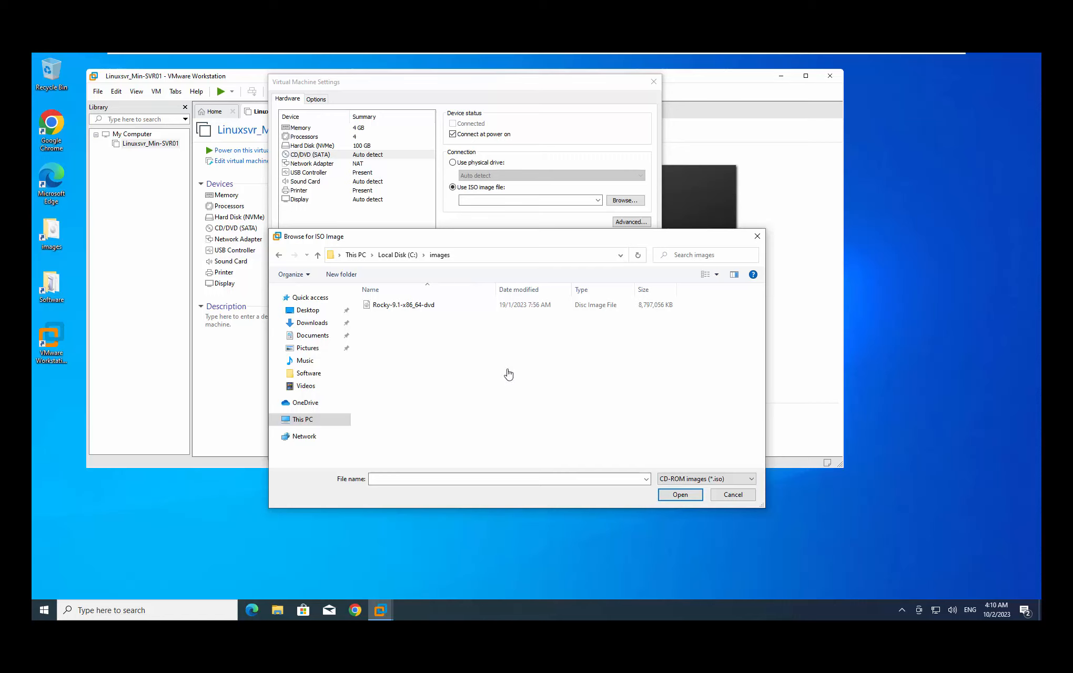
{"action": "left_click", "coordinate": [390, 307]}
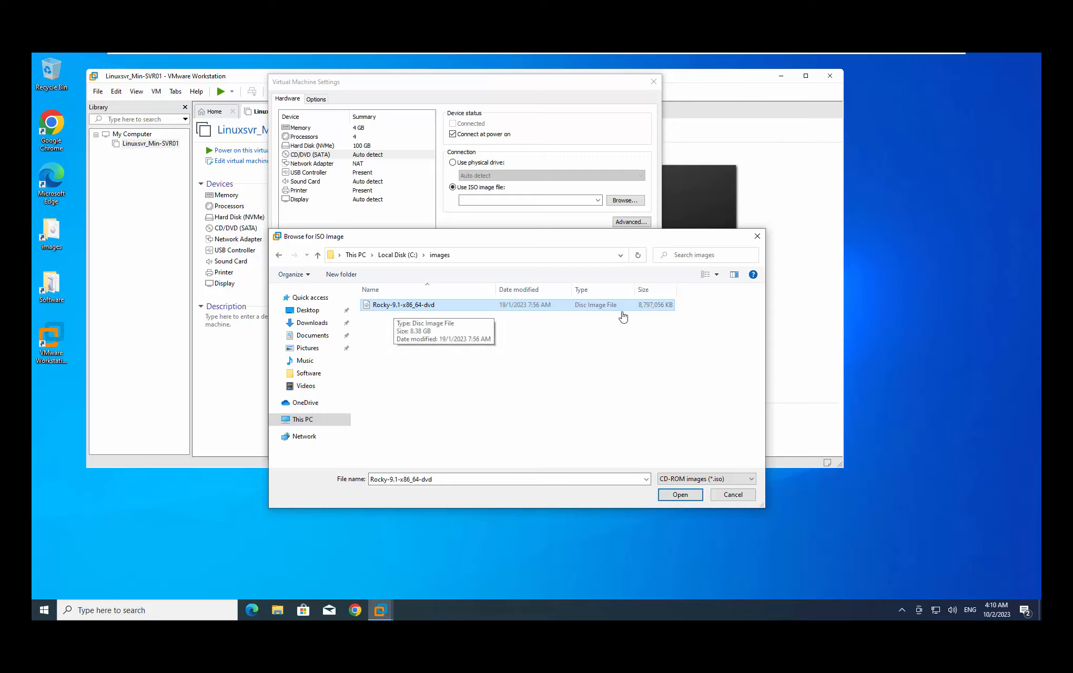
{"action": "left_click", "coordinate": [667, 398]}
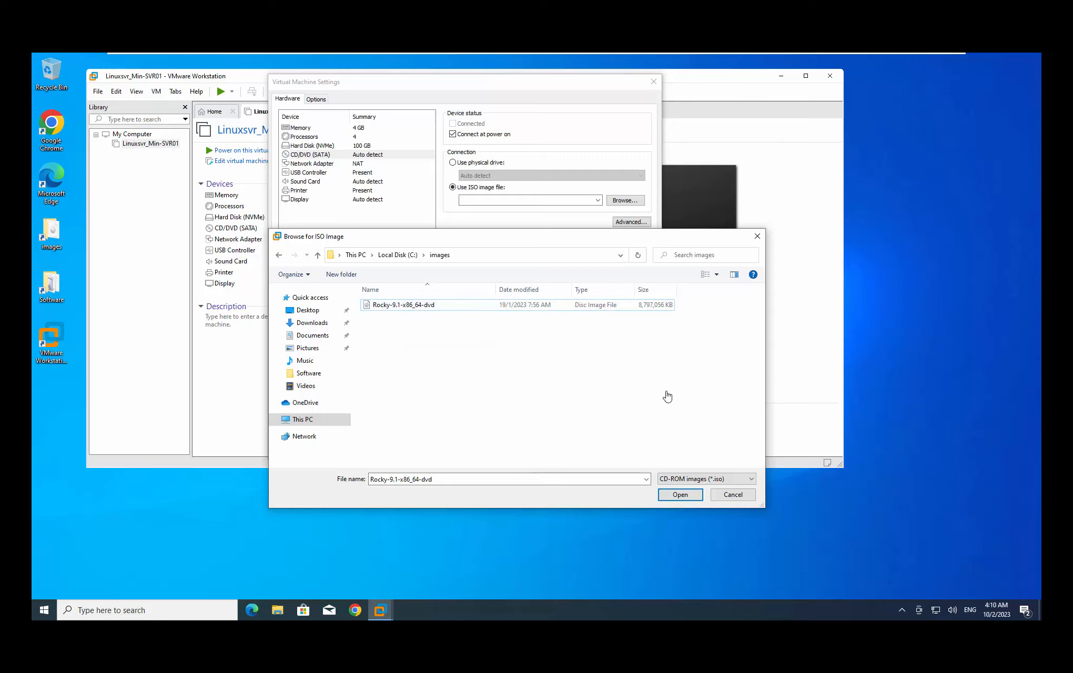
{"action": "left_click", "coordinate": [411, 308]}
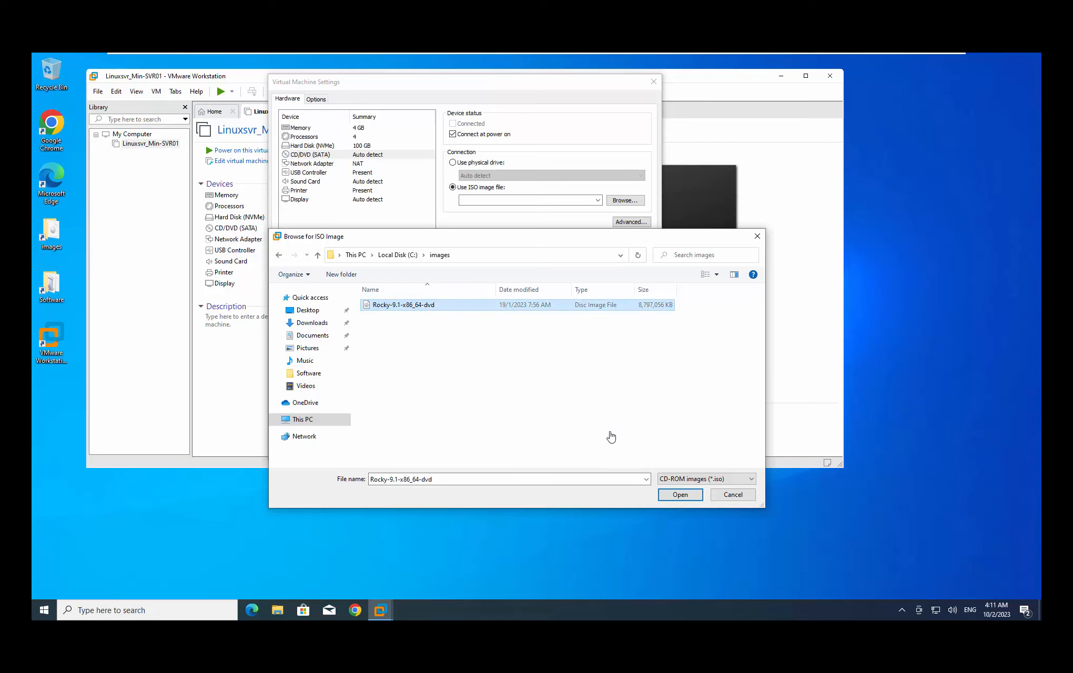
{"action": "left_click", "coordinate": [693, 489]}
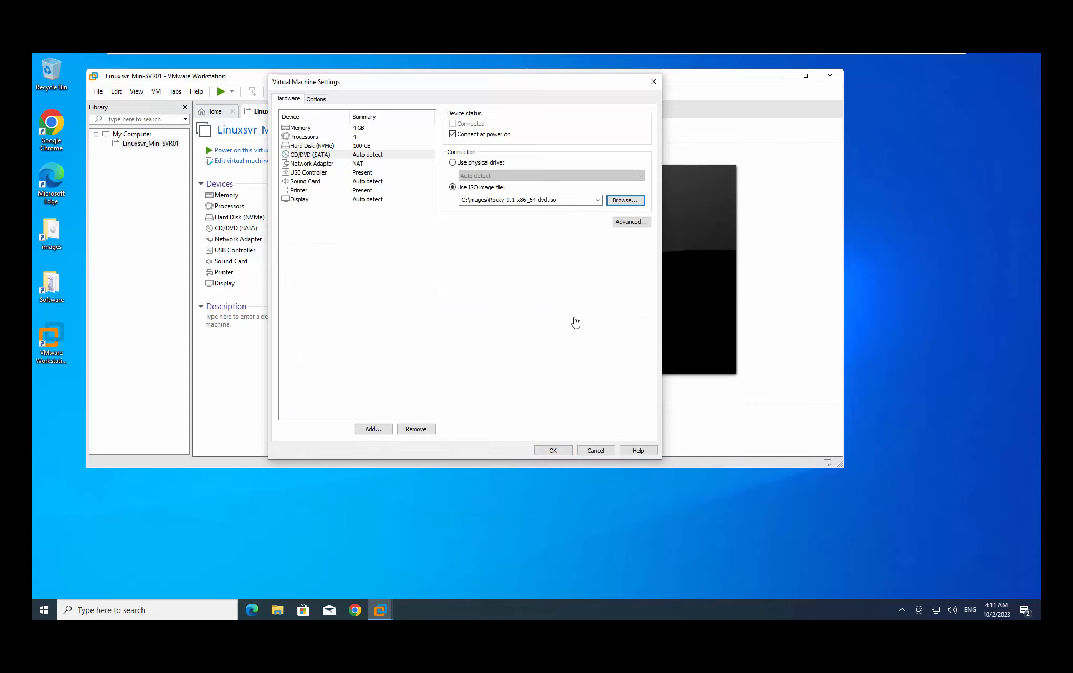
Set the network adapter to Bridged, replicating the physical connection state, and save the settings
{"action": "left_click", "coordinate": [319, 163]}
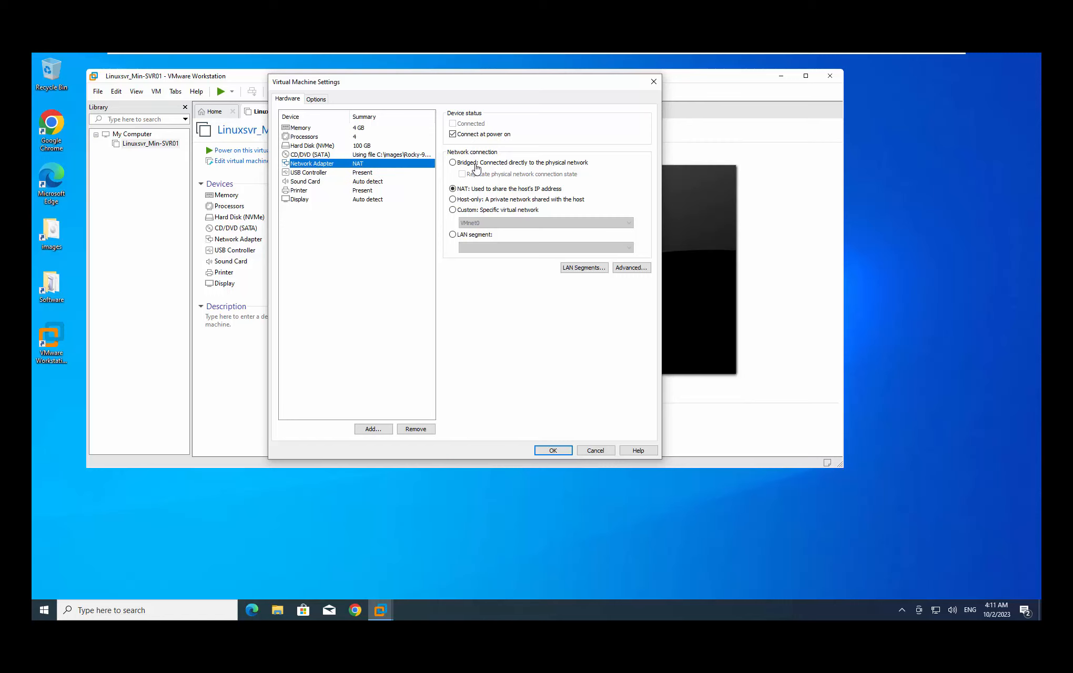
{"action": "left_click", "coordinate": [453, 163]}
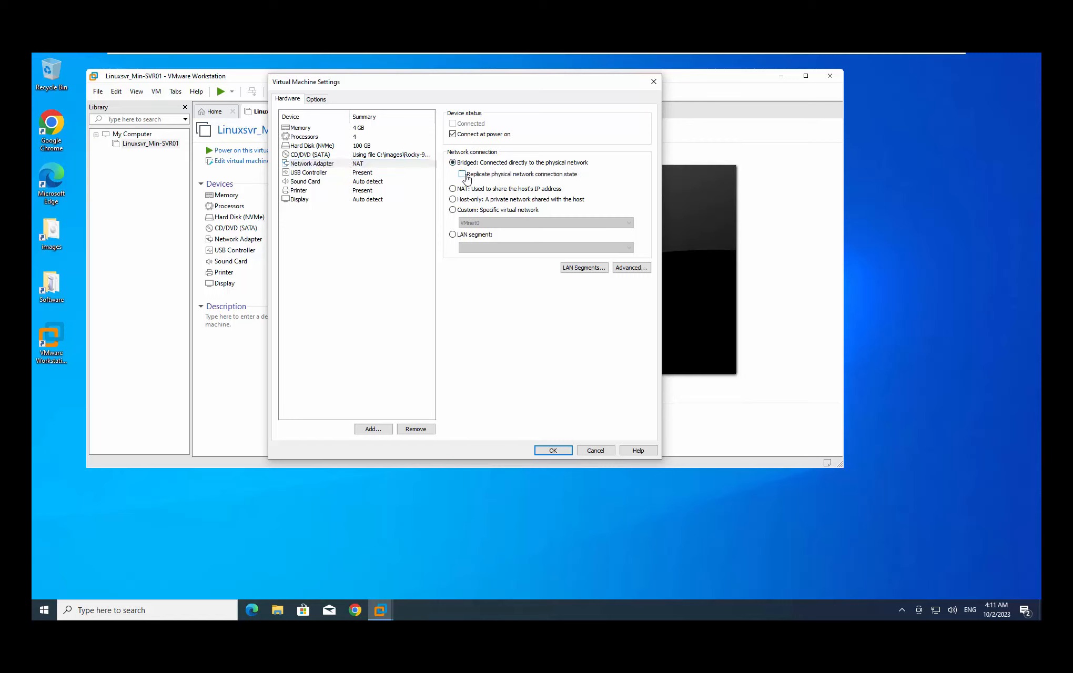
{"action": "left_click", "coordinate": [465, 177]}
{"action": "left_click", "coordinate": [309, 164]}
{"action": "left_click", "coordinate": [314, 173]}
{"action": "left_click", "coordinate": [386, 164]}
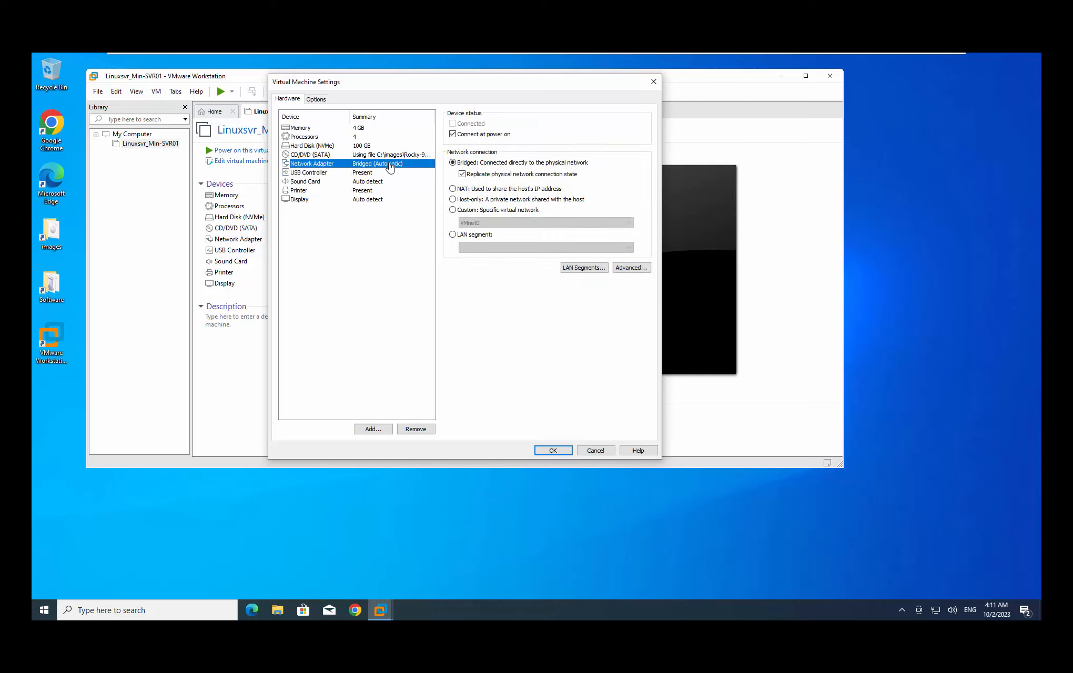
{"action": "left_click", "coordinate": [551, 450]}
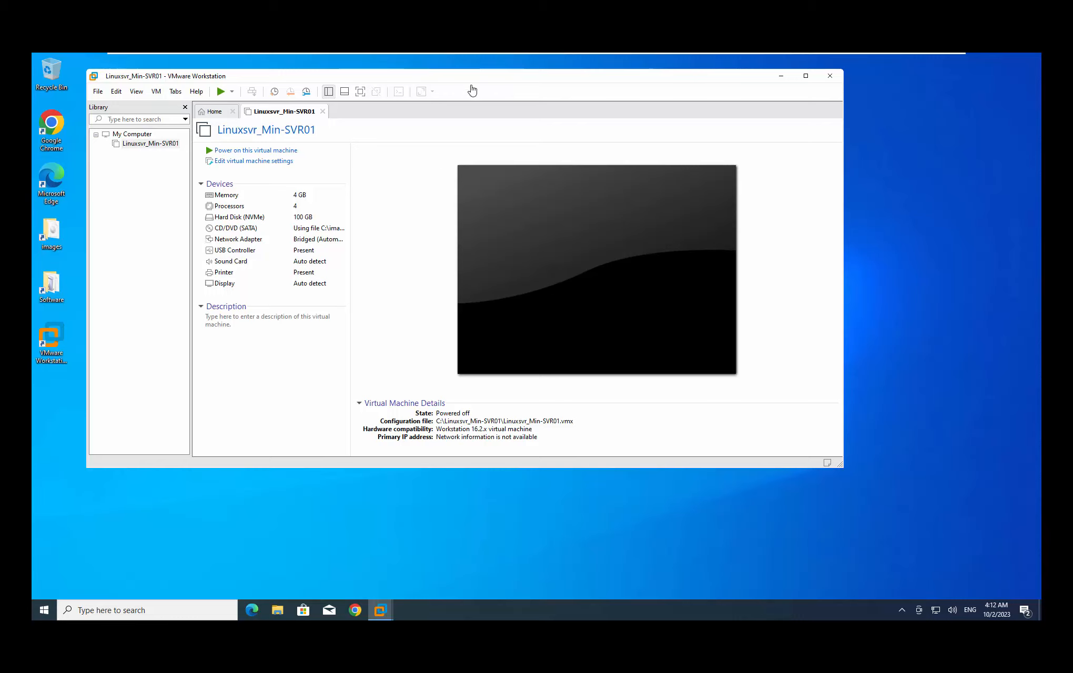
Power on Linuxsvr_Min-SVR01 and dismiss the degraded-performance warning
{"action": "mouse_move", "coordinate": [477, 79]}
{"action": "left_mouse_down"}
{"action": "mouse_move", "coordinate": [500, 83]}
{"action": "mouse_move", "coordinate": [473, 104]}
{"action": "mouse_move", "coordinate": [468, 83]}
{"action": "left_mouse_up"}
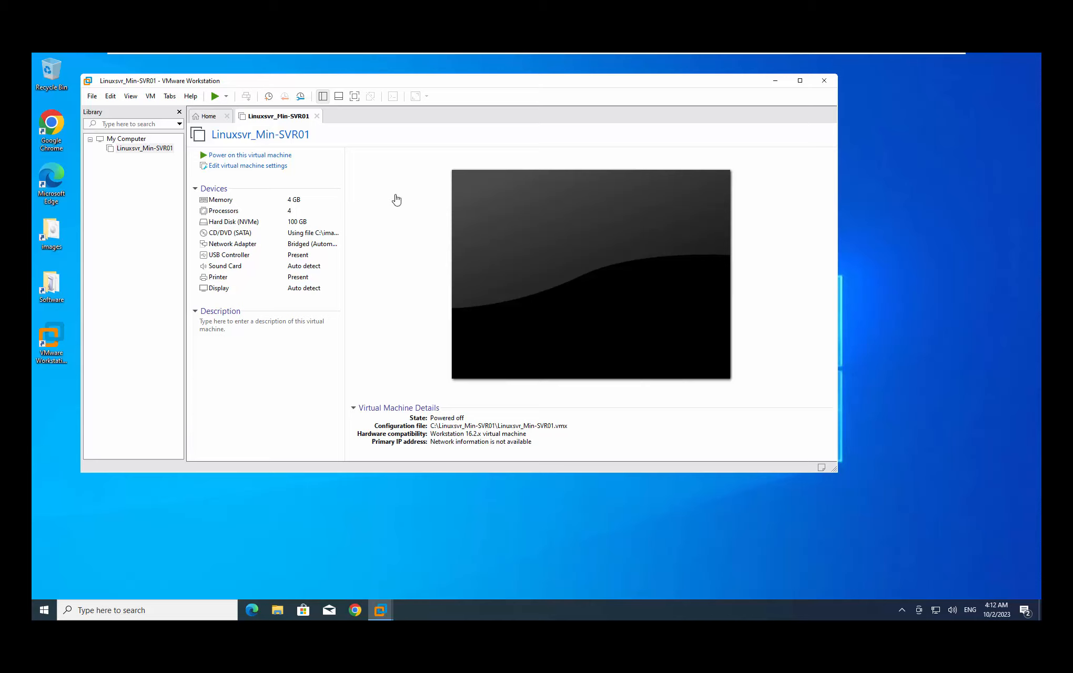
{"action": "left_click", "coordinate": [252, 156]}
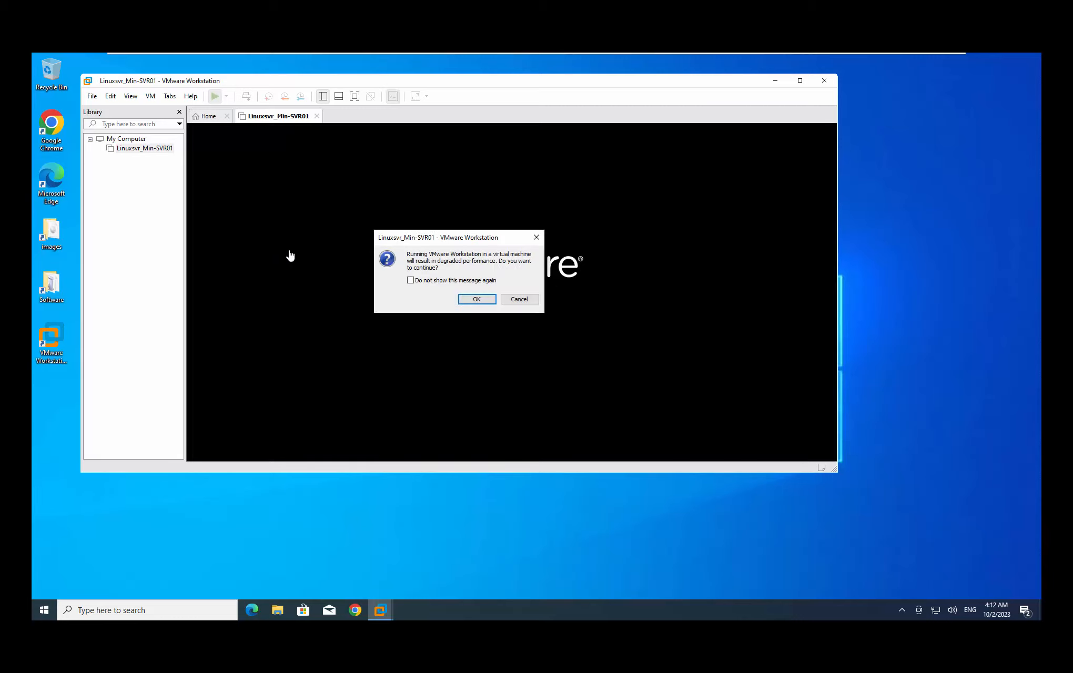
{"action": "left_click", "coordinate": [474, 299]}
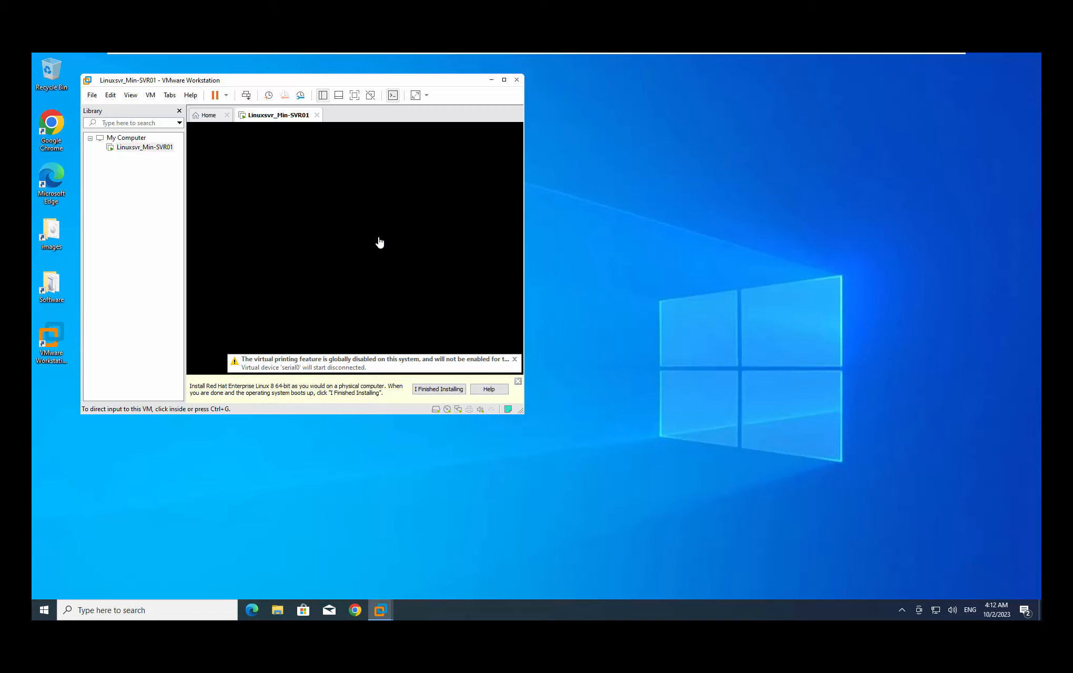
Boot the Install Rocky Linux 9.1 entry, skipping the media-test option
{"action": "left_click", "coordinate": [362, 230]}
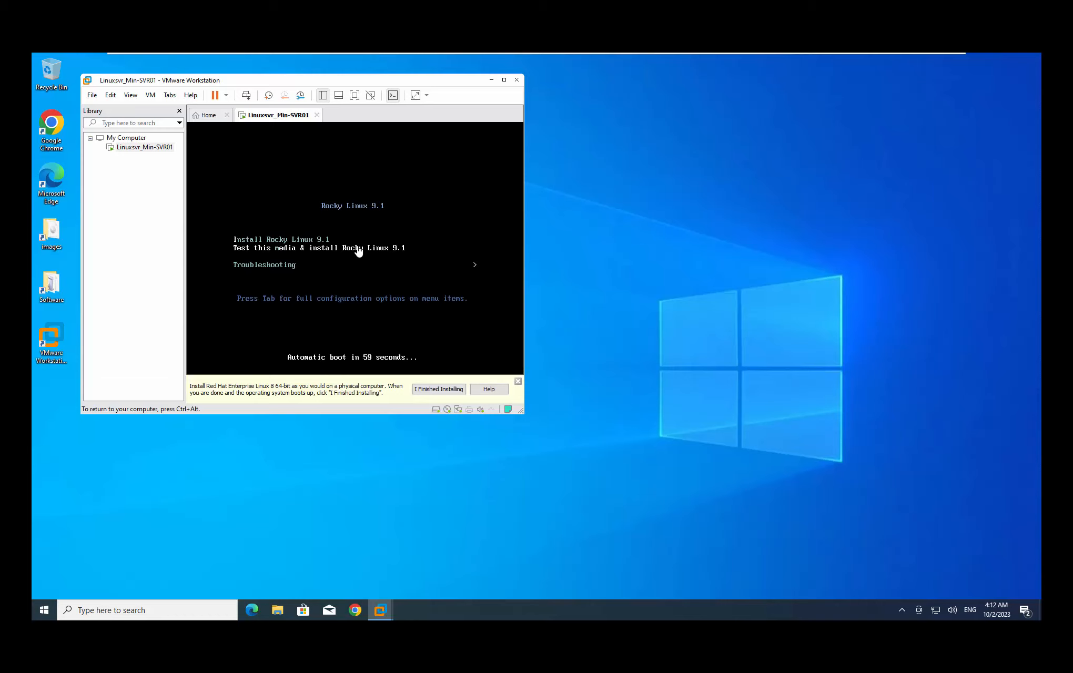
{"action": "key", "text": "Up"}
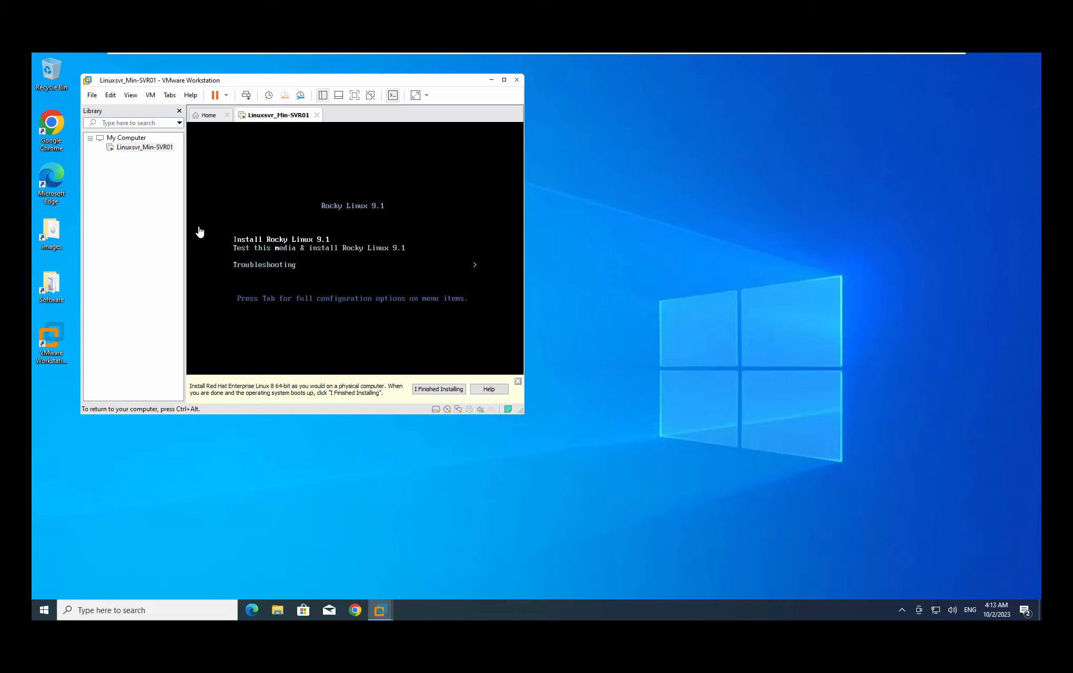
{"action": "key", "text": "Down"}
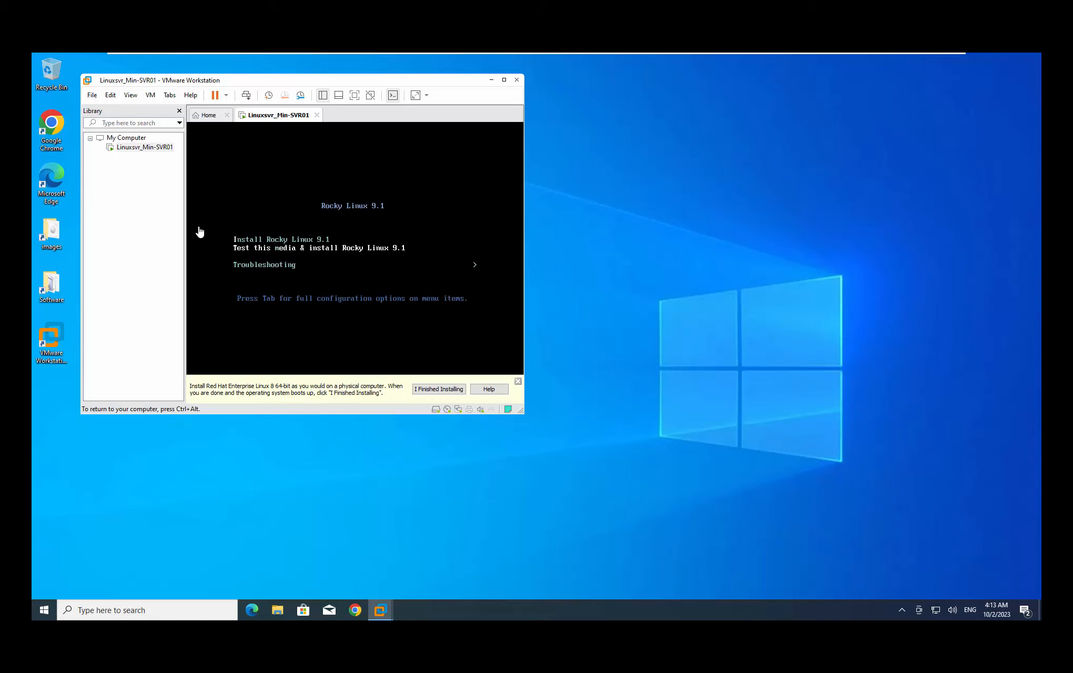
{"action": "key", "text": "Up"}
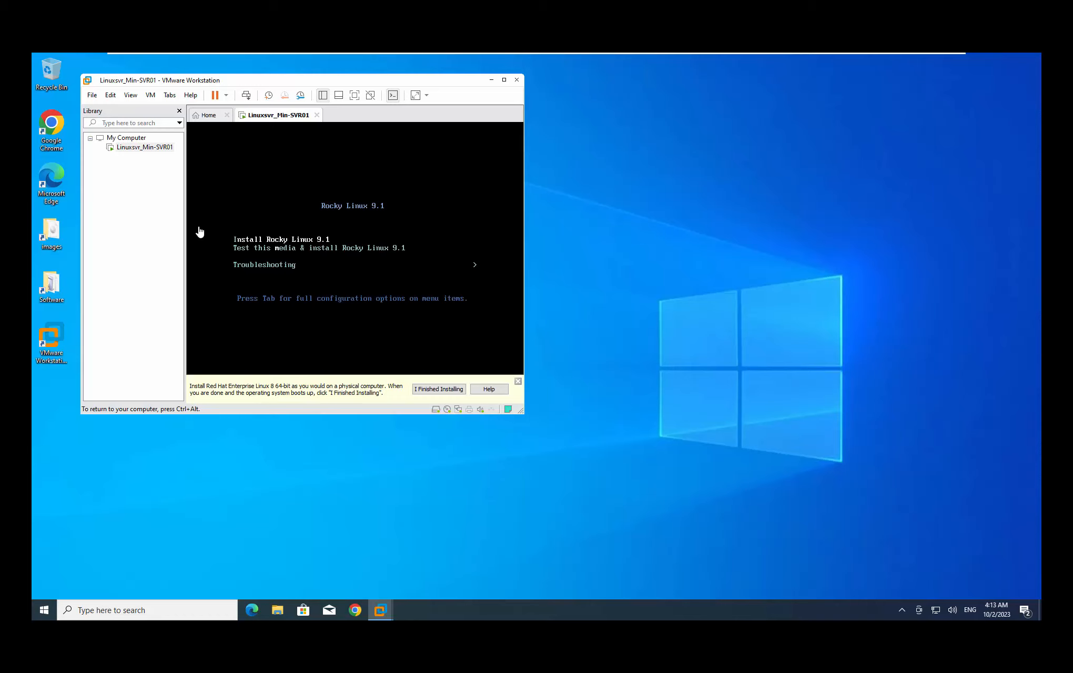
{"action": "key", "text": "Return"}
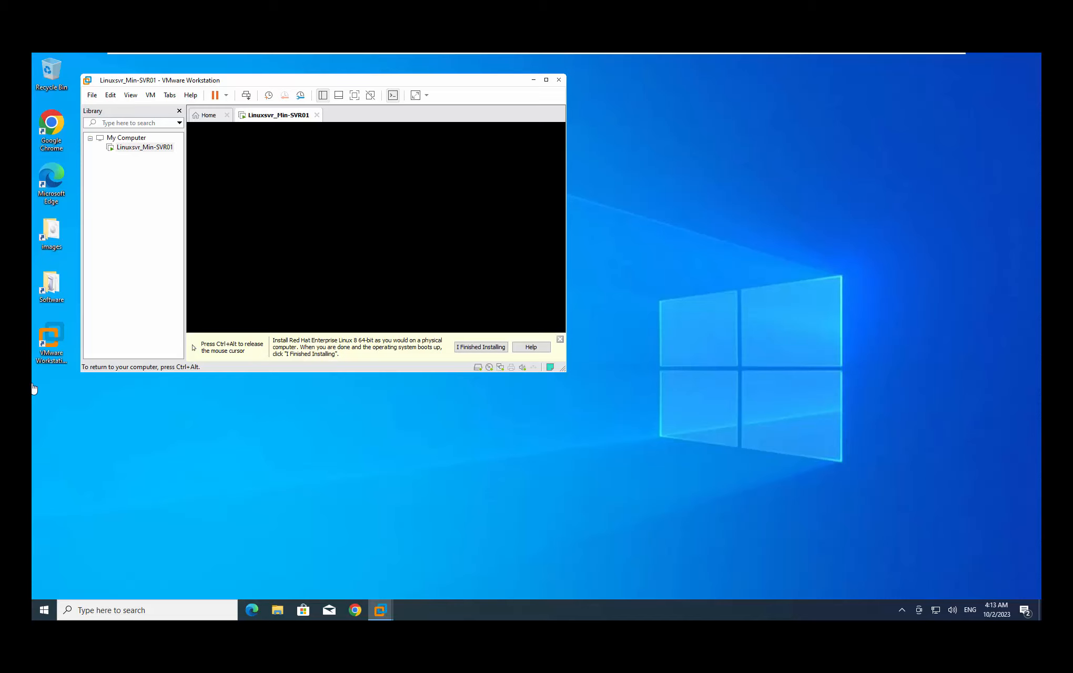
Release input from the VM, then continue the installer with English (United States)
{"action": "key", "text": "ctrl+alt"}
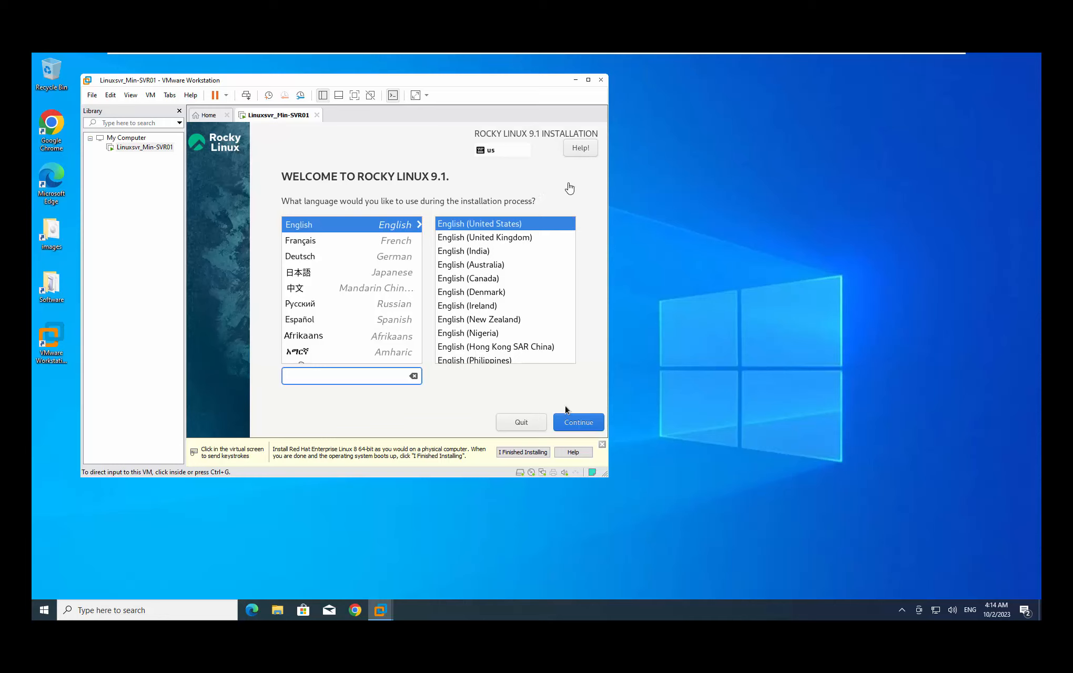
{"action": "left_click", "coordinate": [566, 410]}
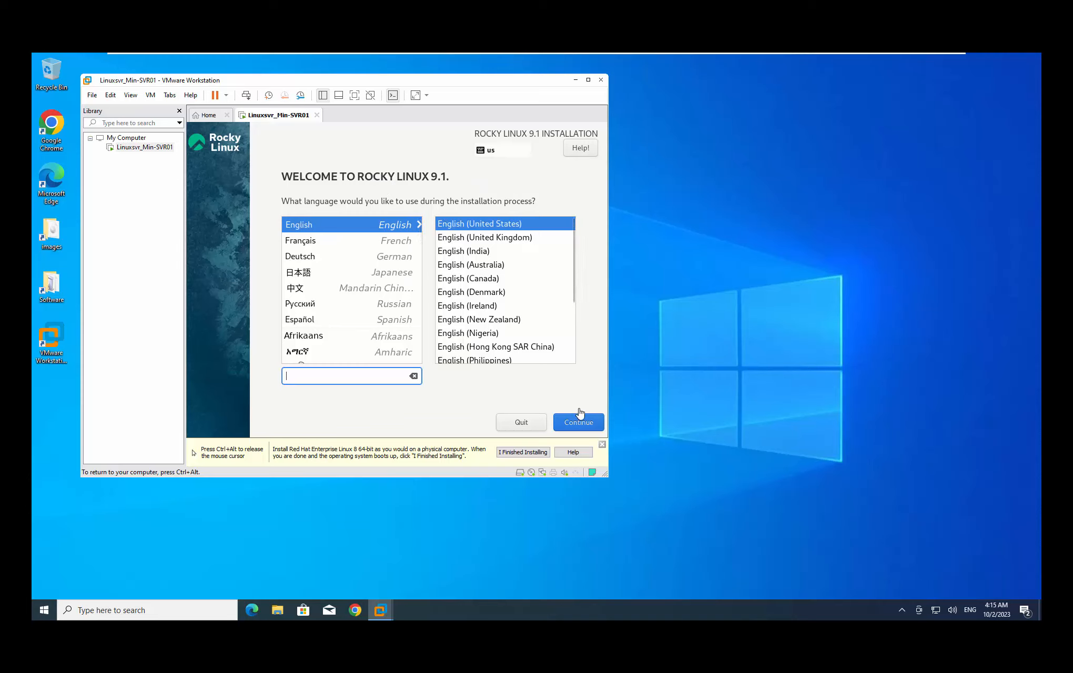
{"action": "left_click", "coordinate": [581, 427]}
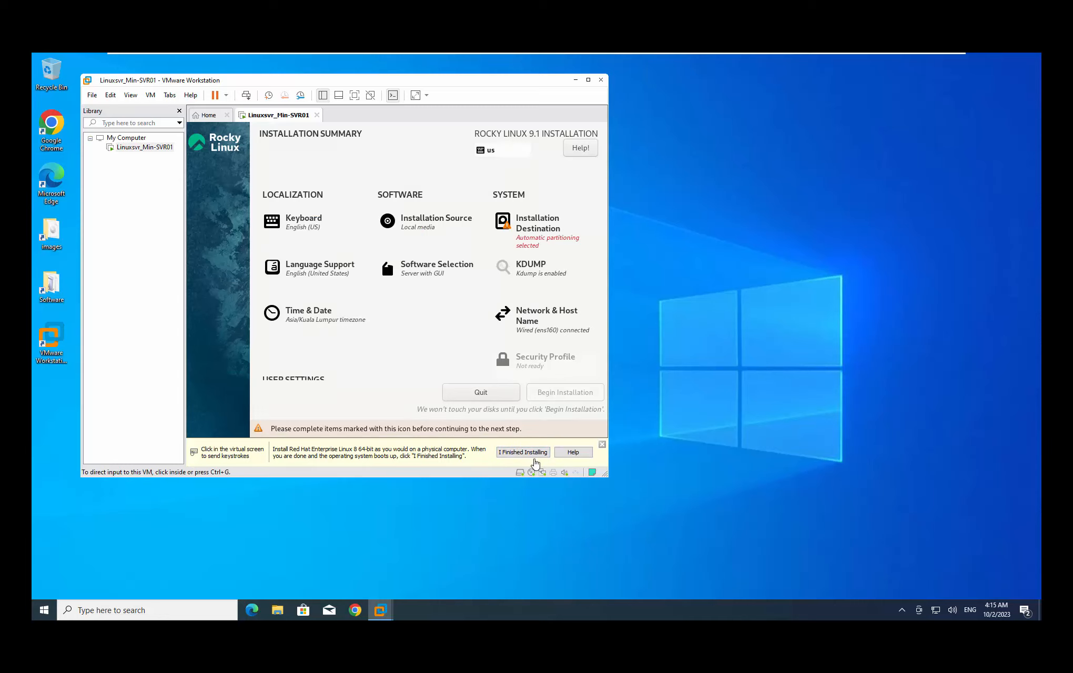
Dismiss the install reminder and keep the time zone at Asia/Kuala Lumpur
{"action": "left_click", "coordinate": [520, 456]}
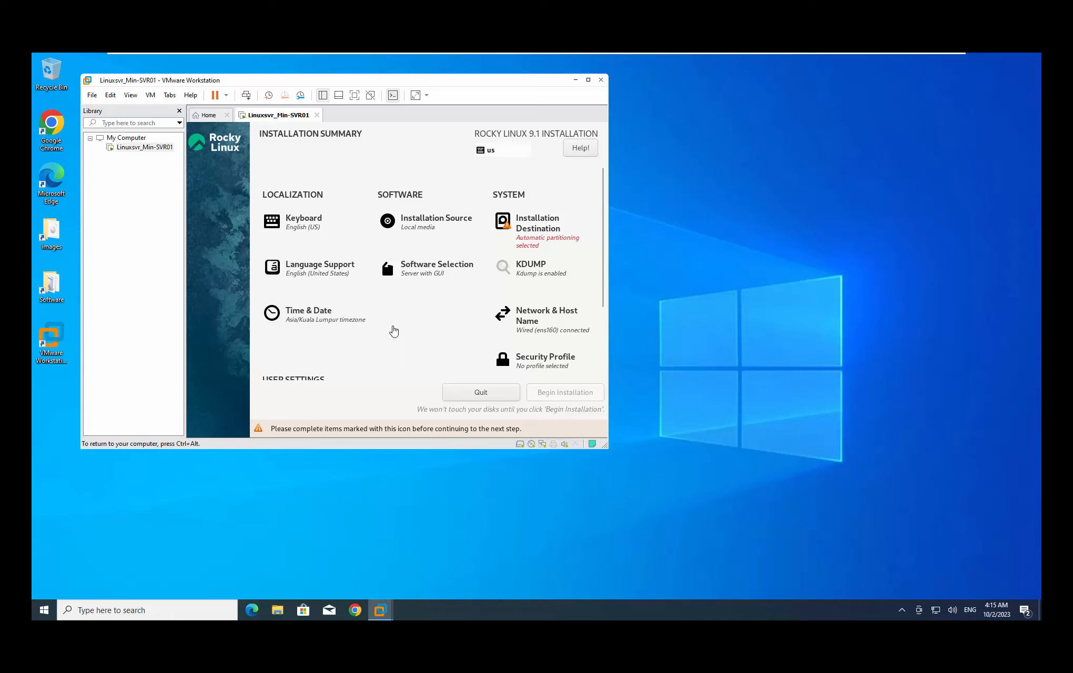
{"action": "left_click", "coordinate": [323, 311]}
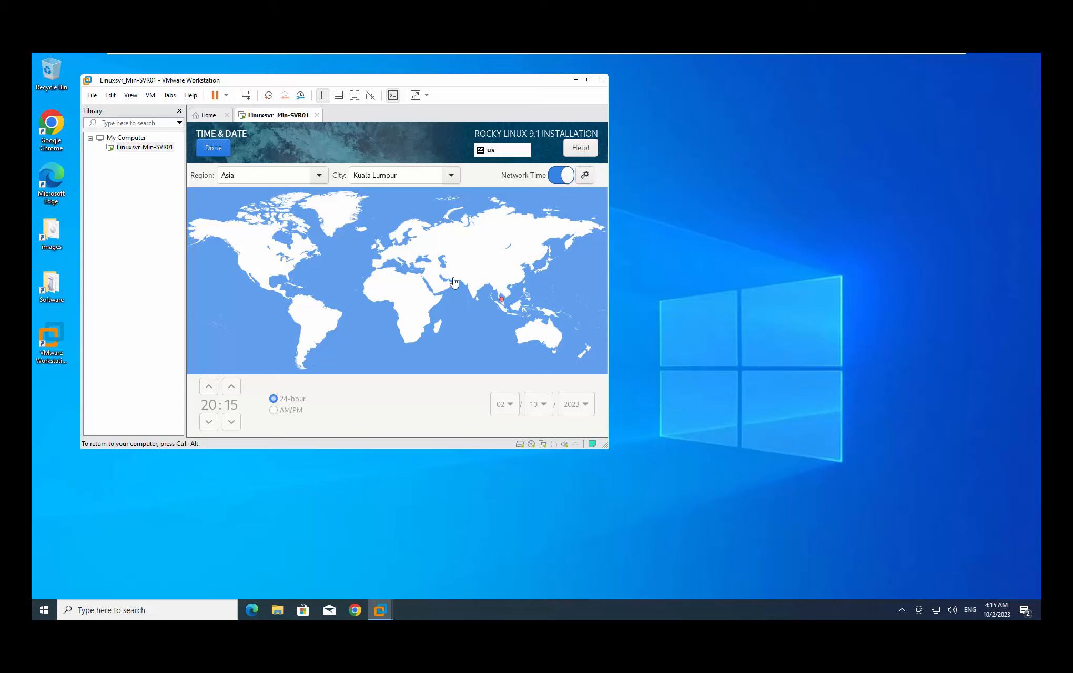
{"action": "left_click", "coordinate": [505, 315]}
{"action": "left_click", "coordinate": [429, 273]}
{"action": "left_click", "coordinate": [444, 267]}
{"action": "left_click", "coordinate": [486, 275]}
{"action": "left_click", "coordinate": [401, 251]}
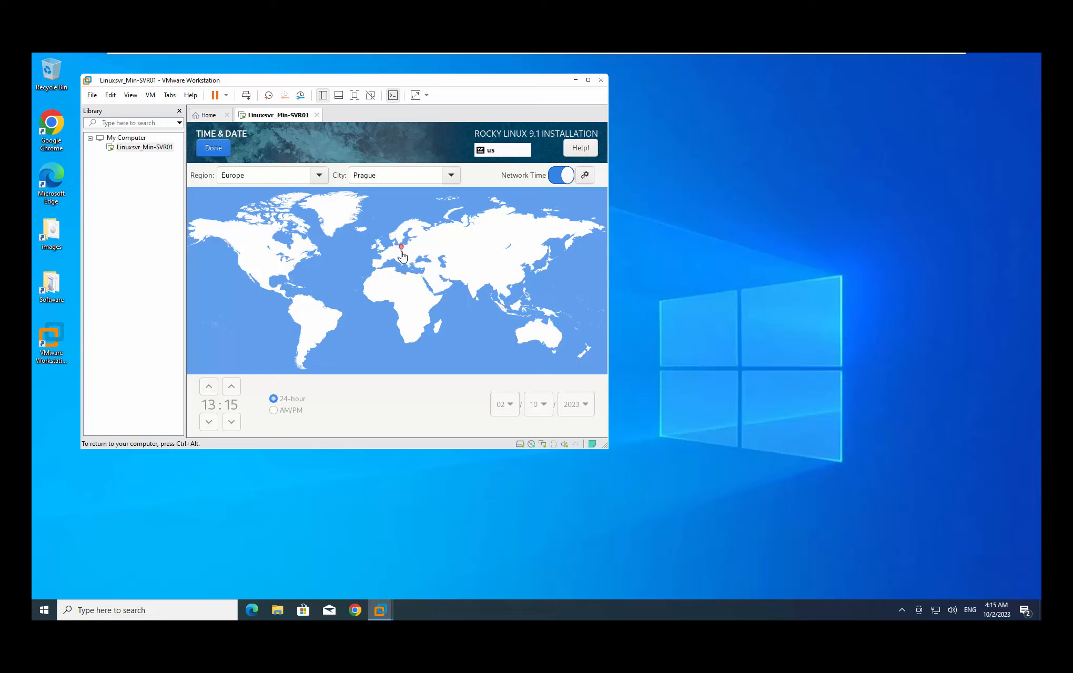
{"action": "left_click", "coordinate": [505, 311]}
{"action": "left_click", "coordinate": [213, 148]}
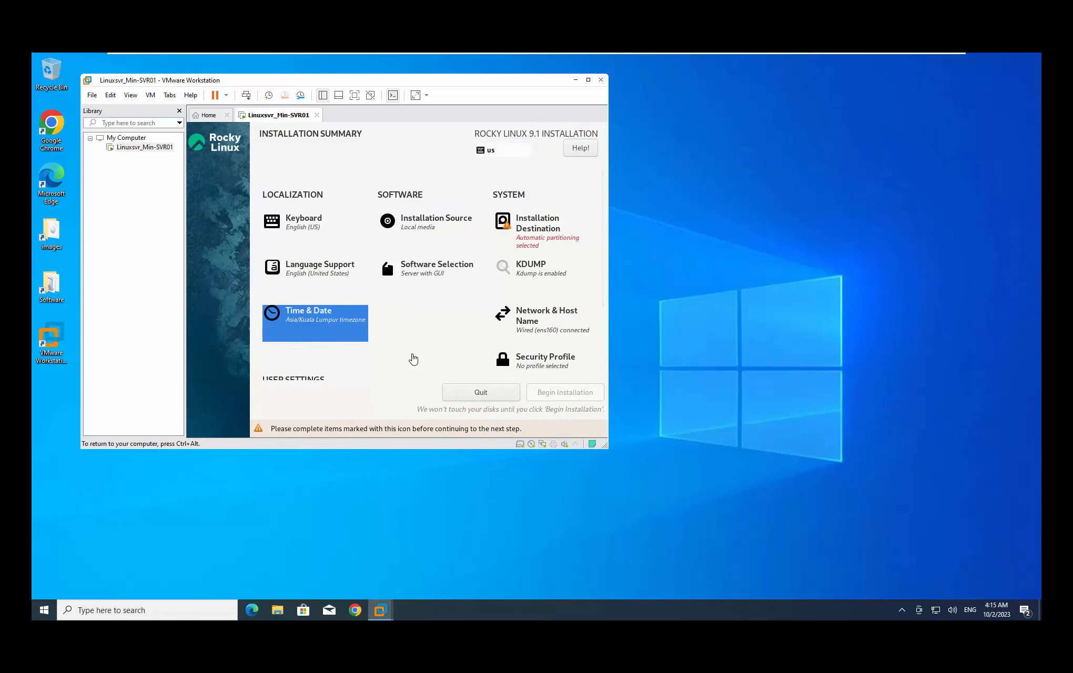
Choose Minimal Install with the Standard and Legacy UNIX Compatibility groups
{"action": "left_click", "coordinate": [436, 274]}
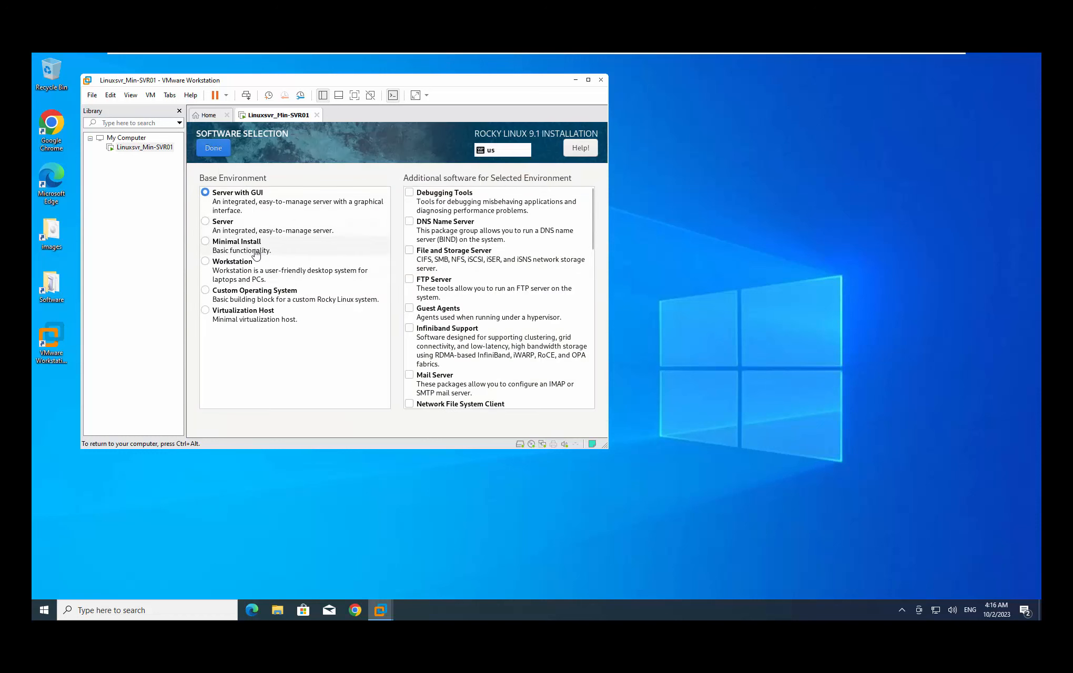
{"action": "left_click", "coordinate": [220, 245]}
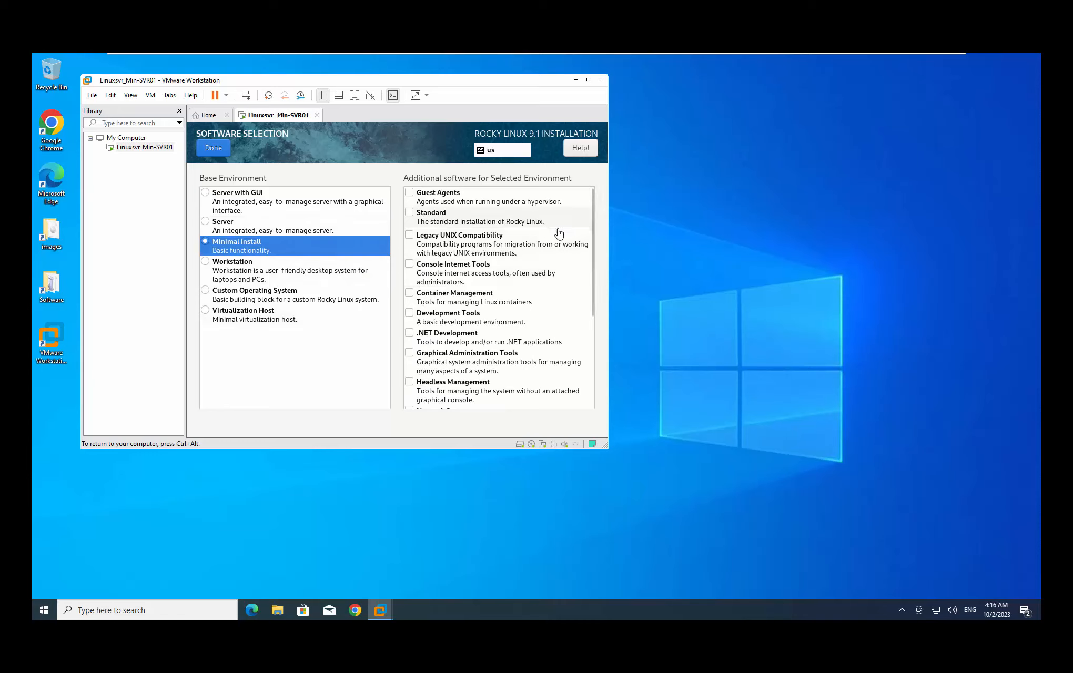
{"action": "left_click", "coordinate": [411, 213]}
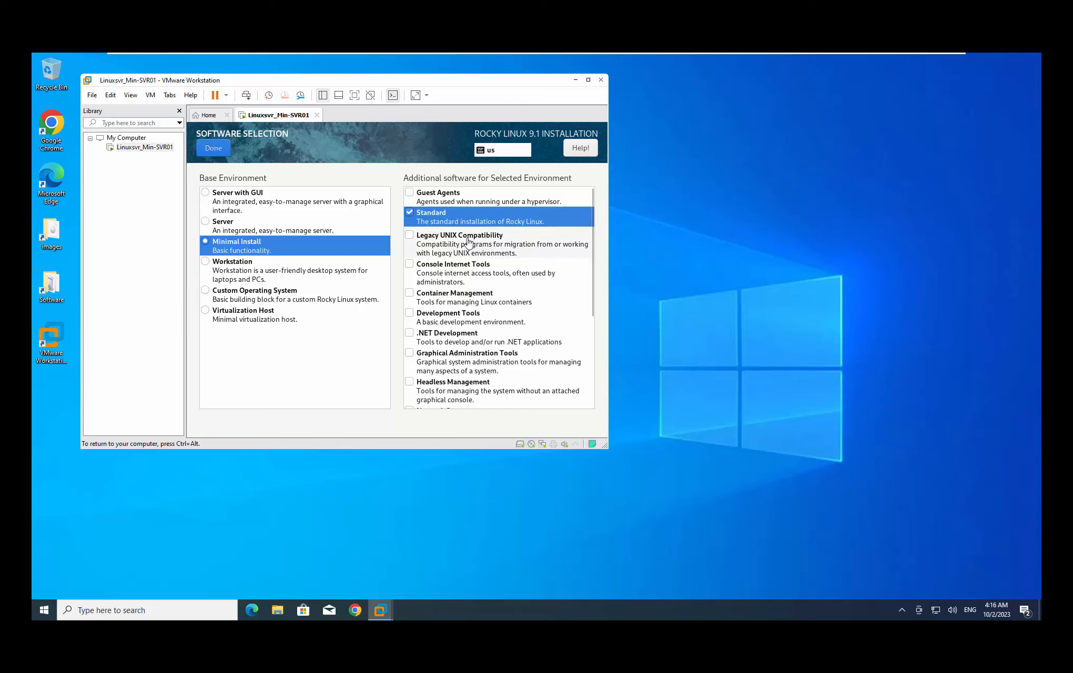
{"action": "left_click", "coordinate": [409, 238]}
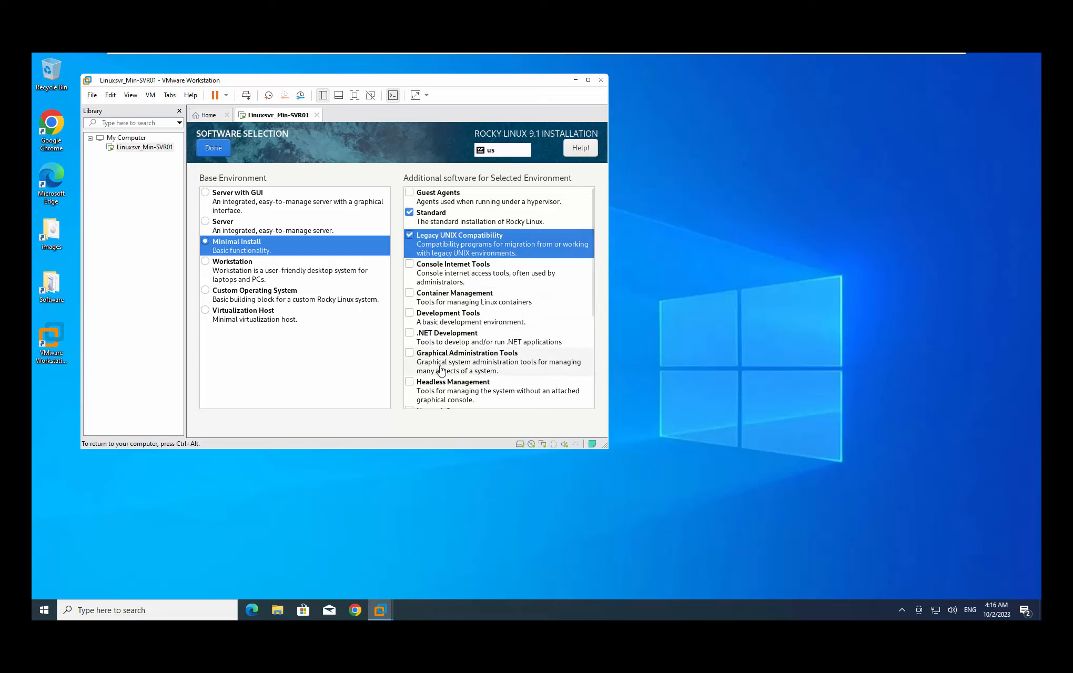
Add Network Servers, Security Tools and System Tools, then confirm the software selection
{"action": "scroll", "coordinate": [440, 369], "scroll_direction": "down", "scroll_amount": 5}
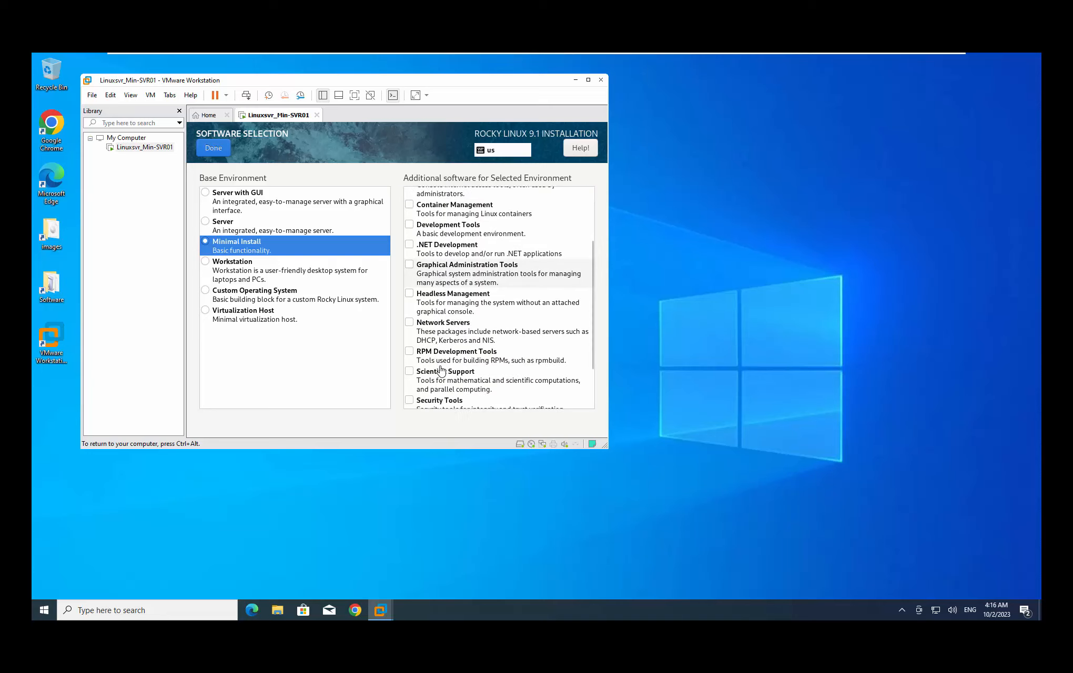
{"action": "left_click", "coordinate": [410, 293]}
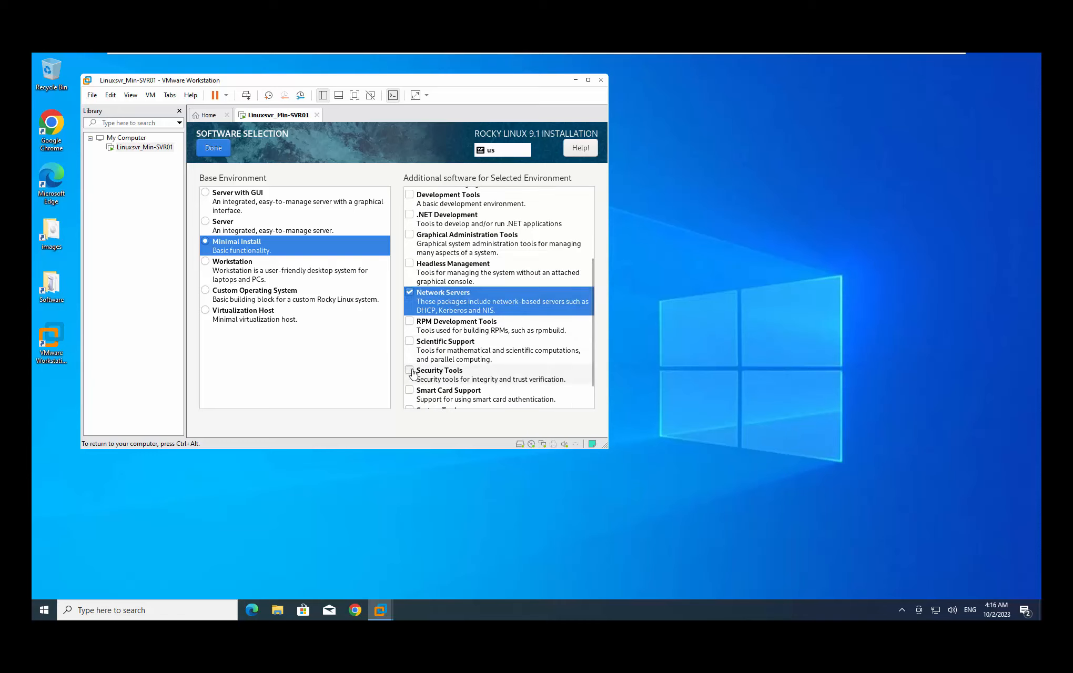
{"action": "left_click", "coordinate": [412, 371]}
{"action": "scroll", "coordinate": [421, 374], "scroll_direction": "down", "scroll_amount": 1}
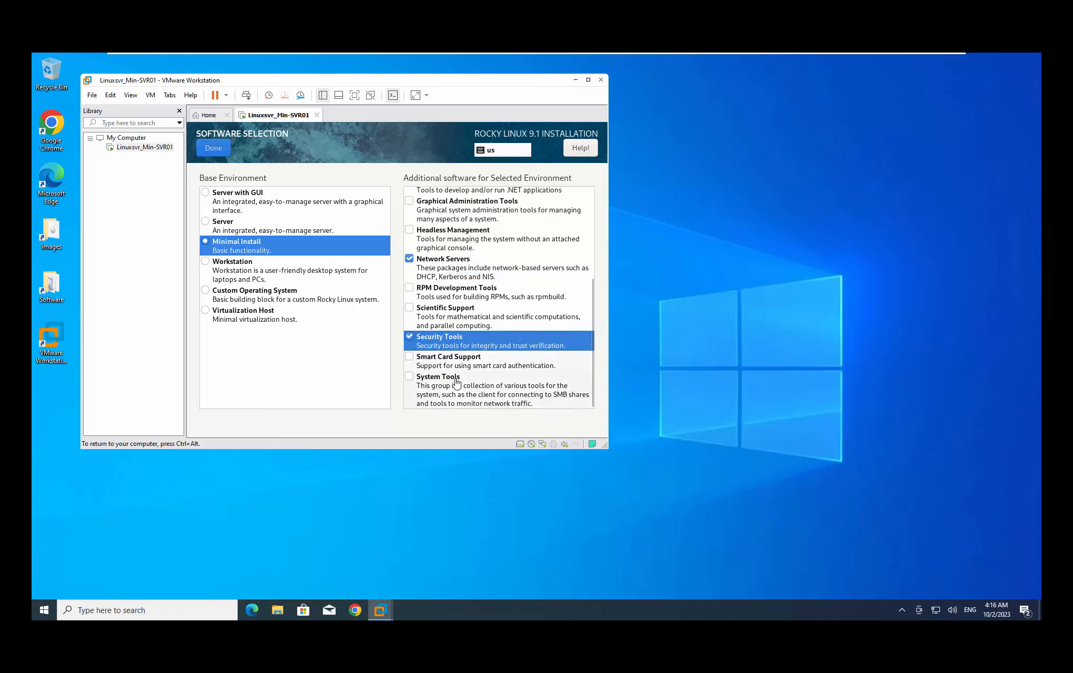
{"action": "left_click", "coordinate": [410, 378]}
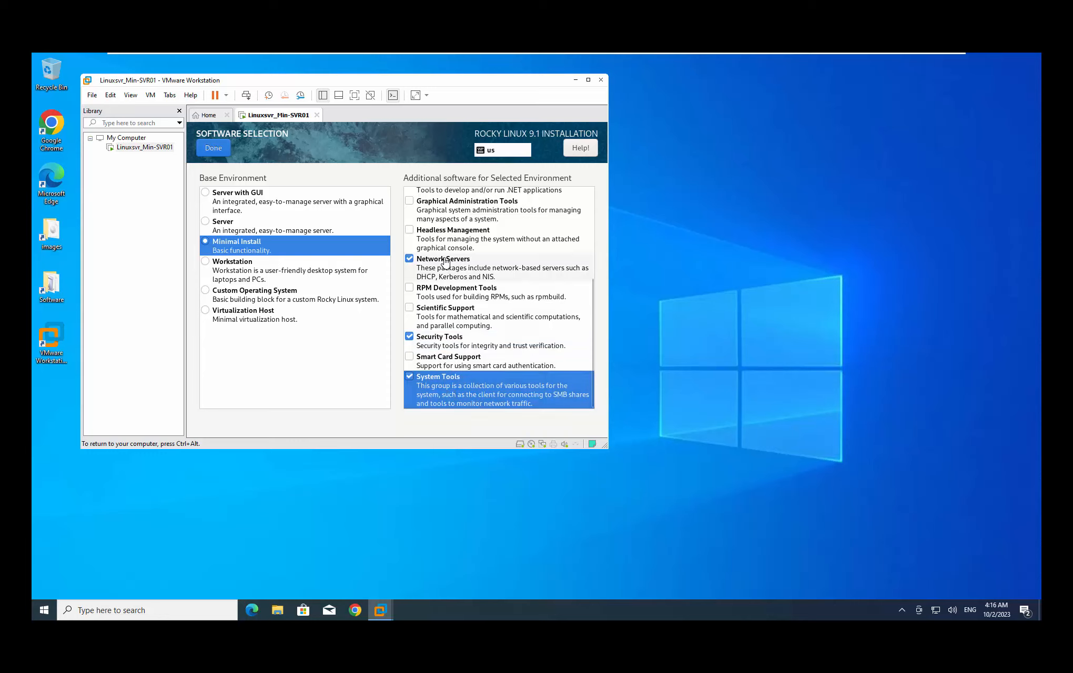
{"action": "scroll", "coordinate": [445, 261], "scroll_direction": "up", "scroll_amount": 5}
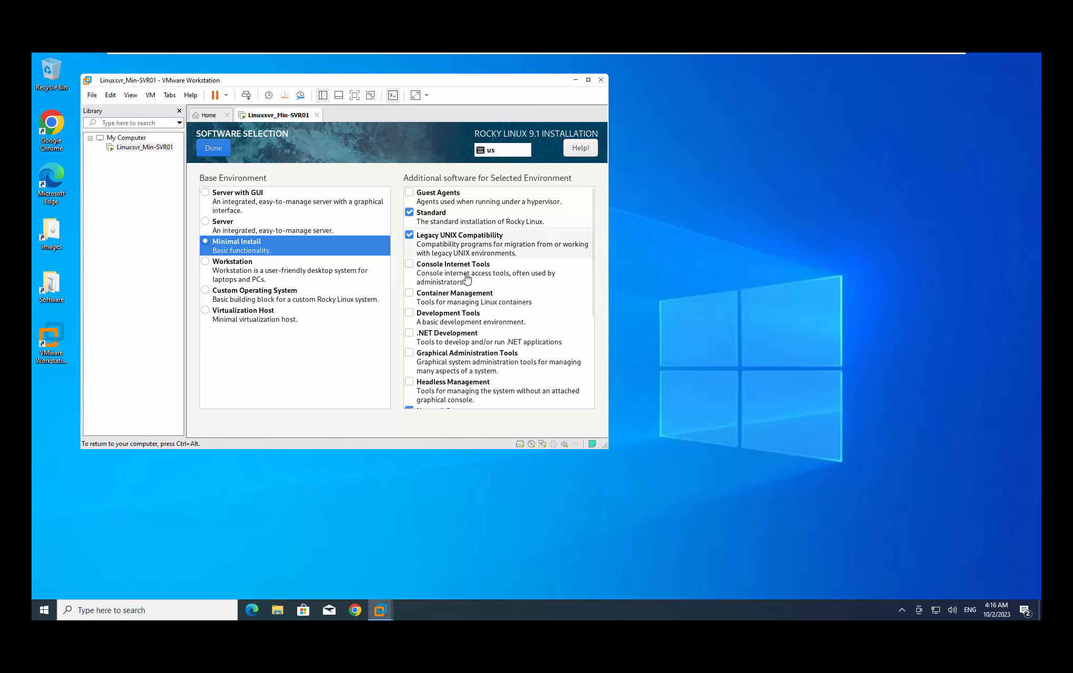
{"action": "scroll", "coordinate": [462, 263], "scroll_direction": "down", "scroll_amount": 5}
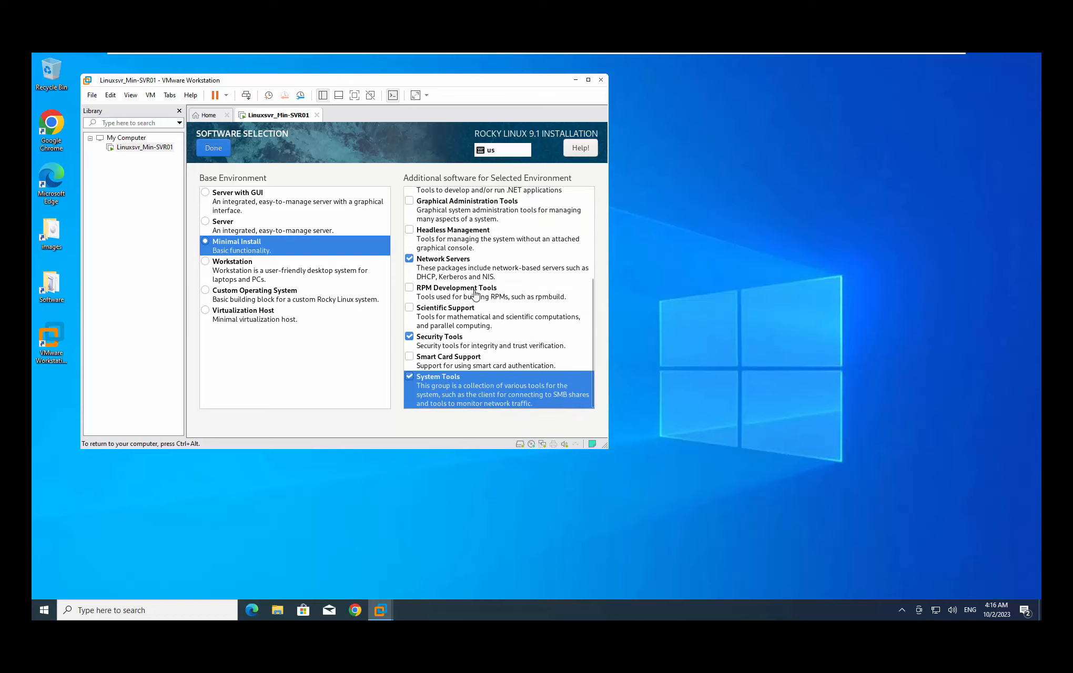
{"action": "scroll", "coordinate": [475, 293], "scroll_direction": "up", "scroll_amount": 5}
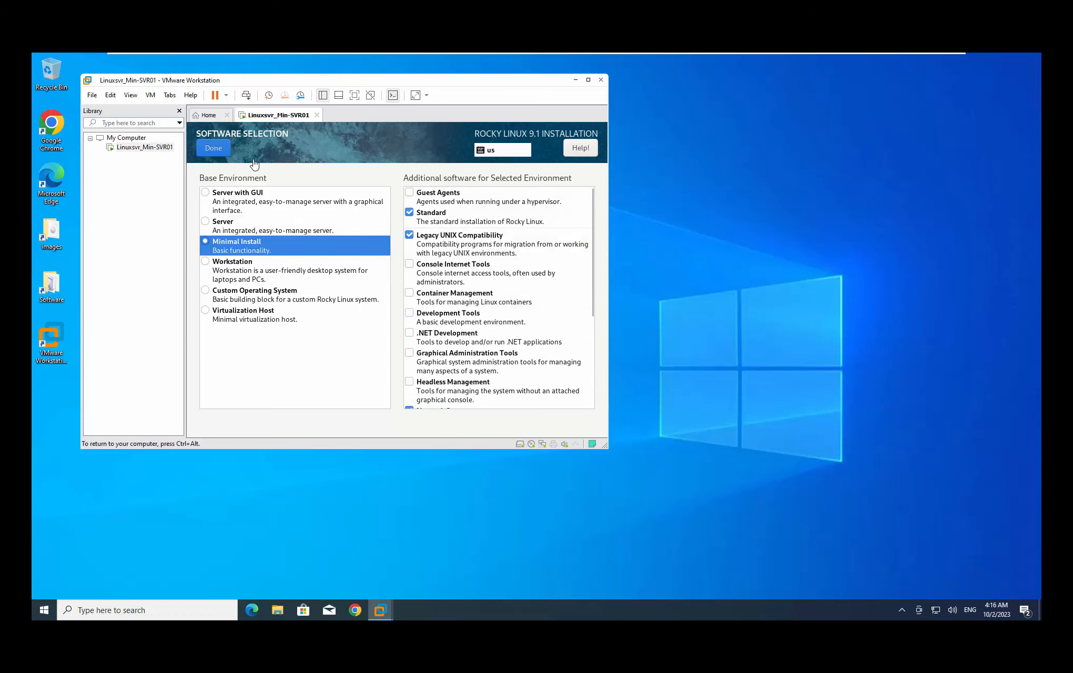
{"action": "left_click", "coordinate": [213, 150]}
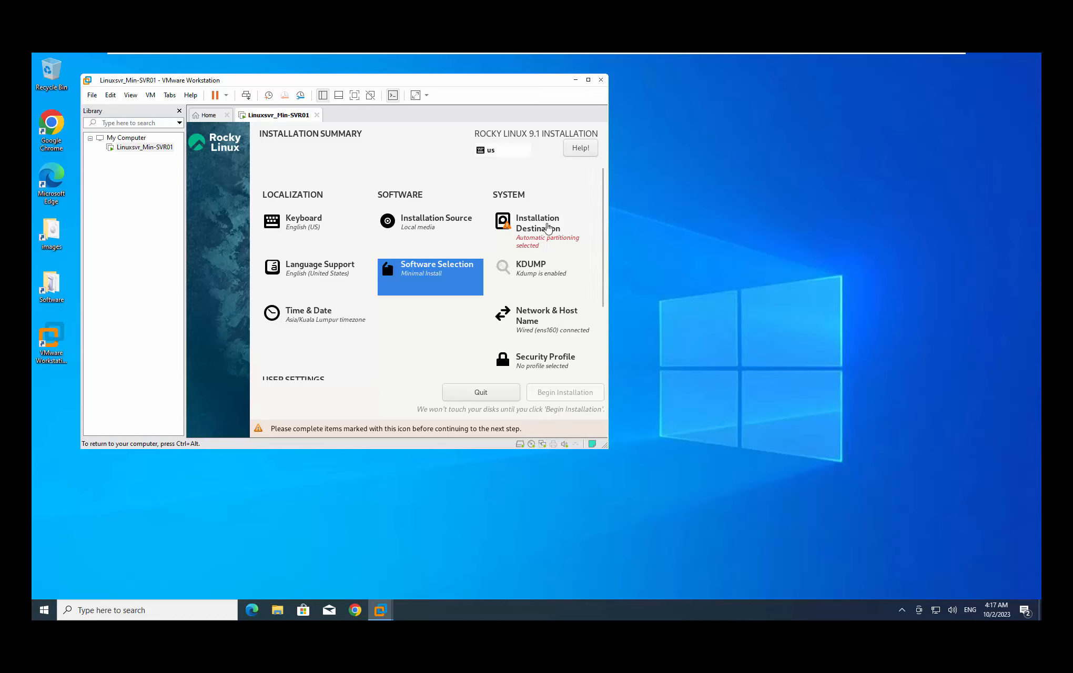
Keep automatic partitioning on the 100 GiB NVMe disk as the installation destination
{"action": "left_click", "coordinate": [532, 229]}
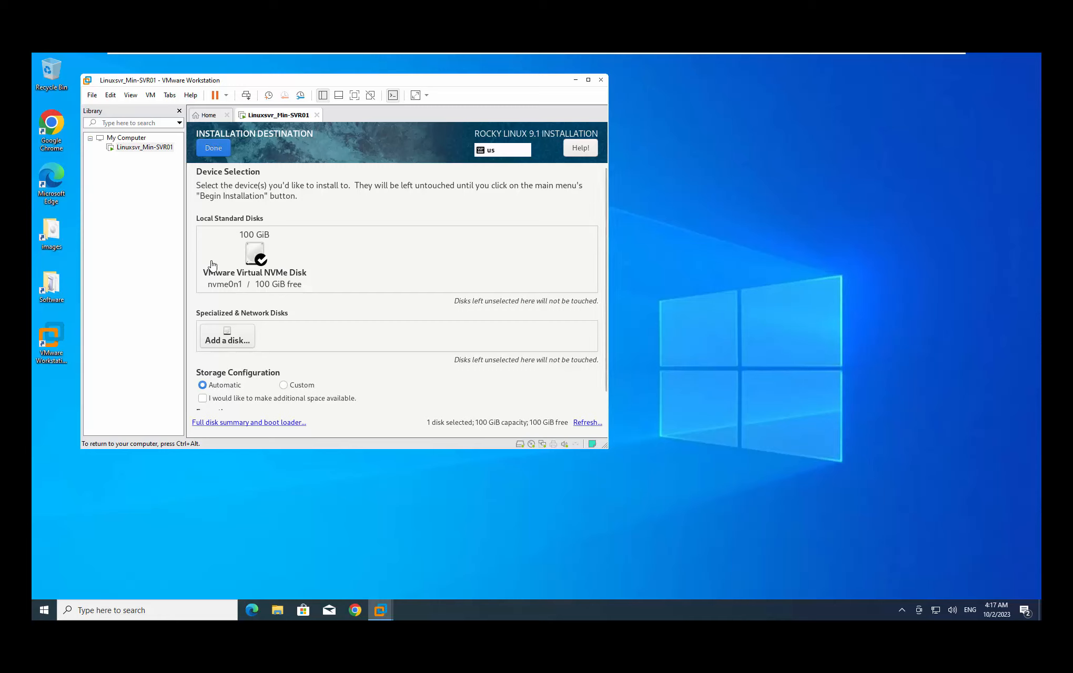
{"action": "left_click", "coordinate": [223, 151]}
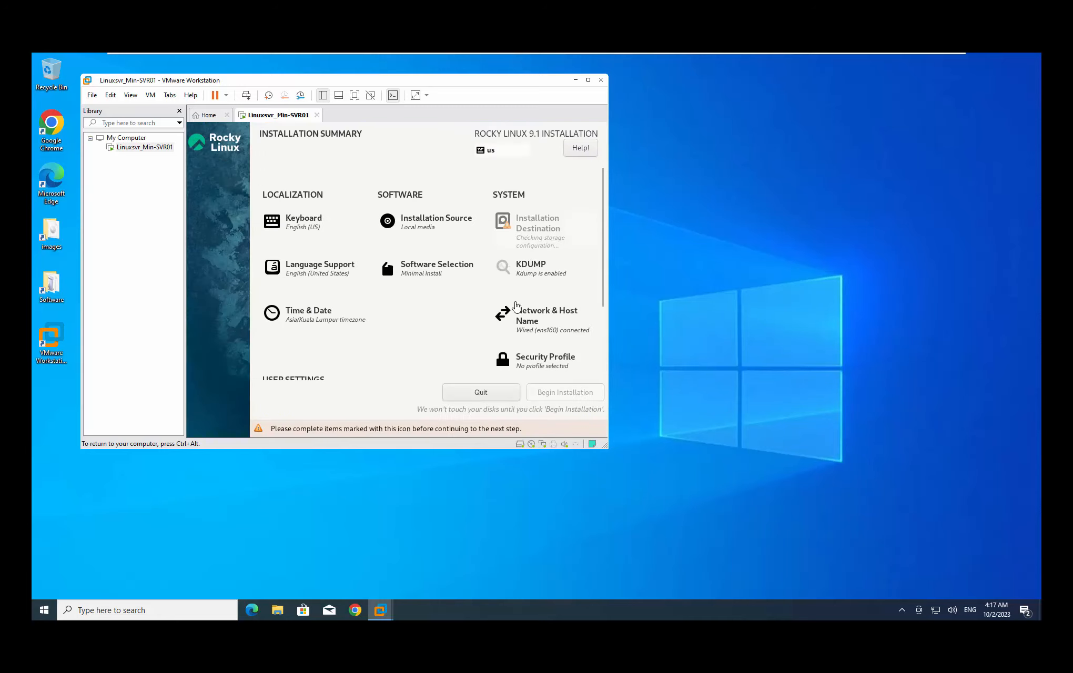
{"action": "key", "text": "ctrl+alt"}
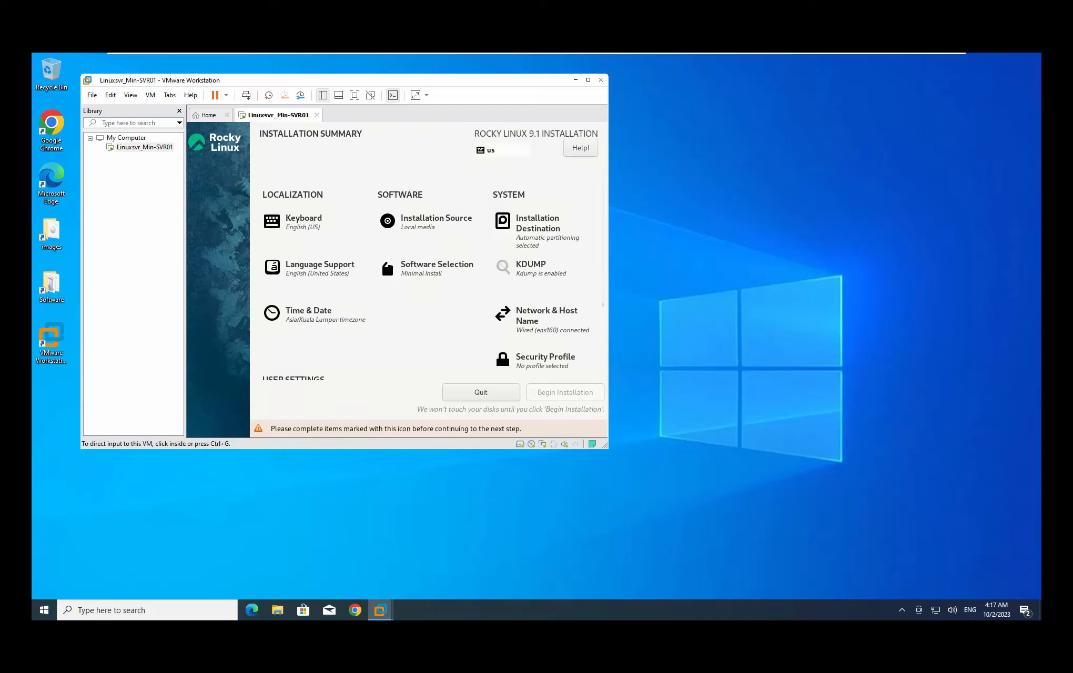
Open Network & Host Name to view ens160 connected at 192.168.0.115/24
{"action": "left_click", "coordinate": [361, 339]}
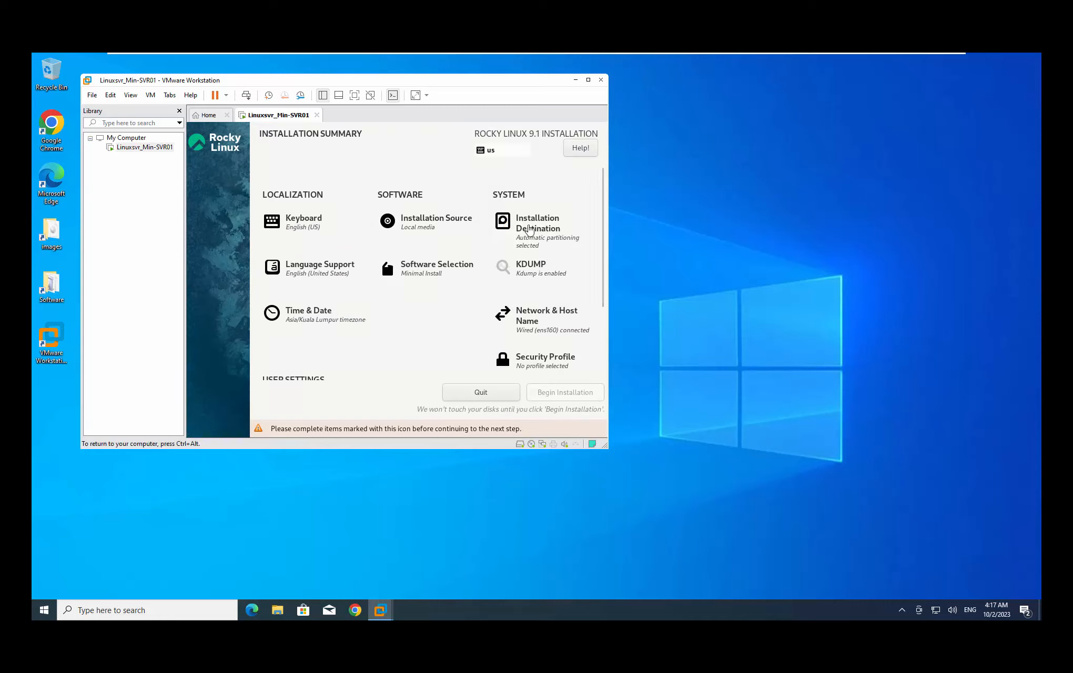
{"action": "left_click", "coordinate": [529, 321]}
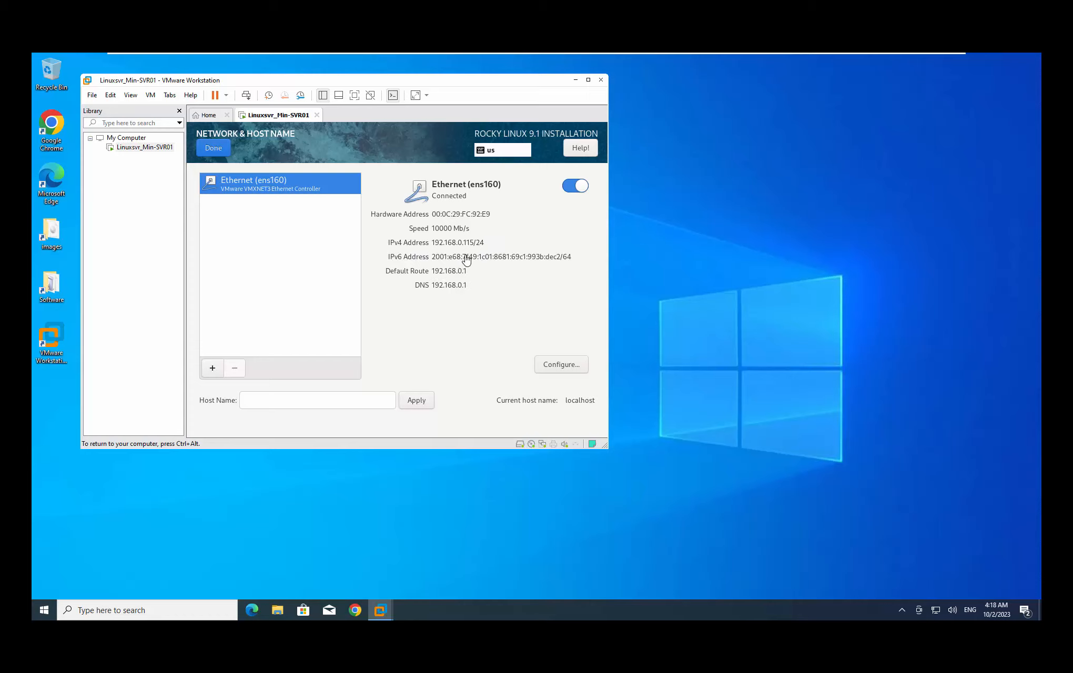
Launch Notepad from Windows search and place it on the empty desktop at right
{"action": "key", "text": "ctrl+alt"}
{"action": "left_click", "coordinate": [62, 601]}
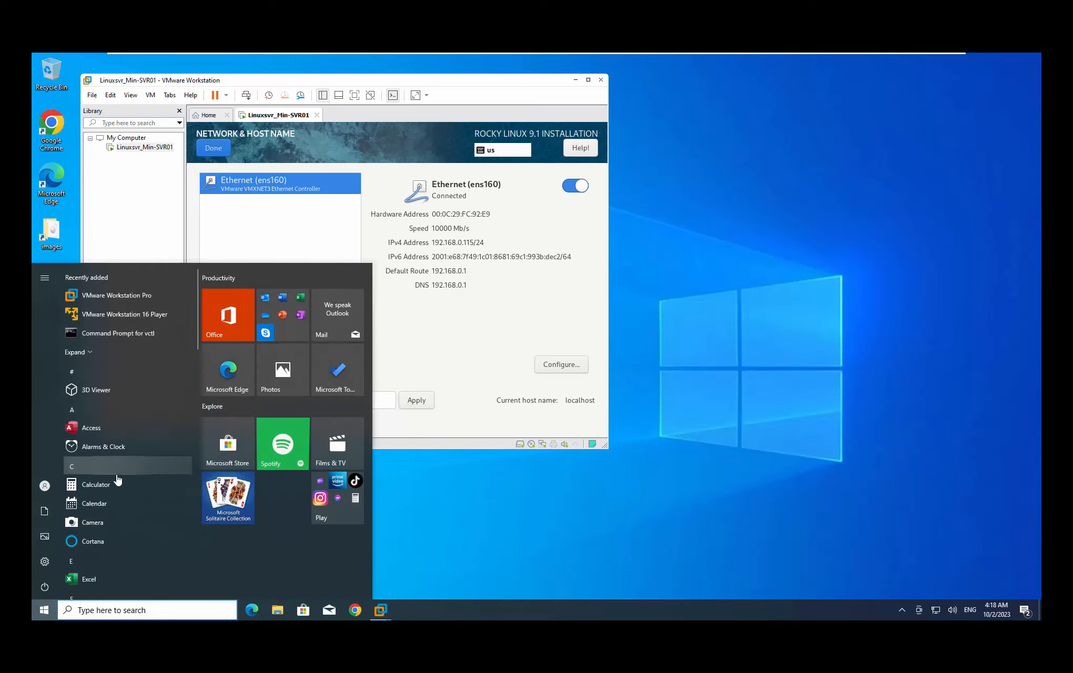
{"action": "type", "text": "note"}
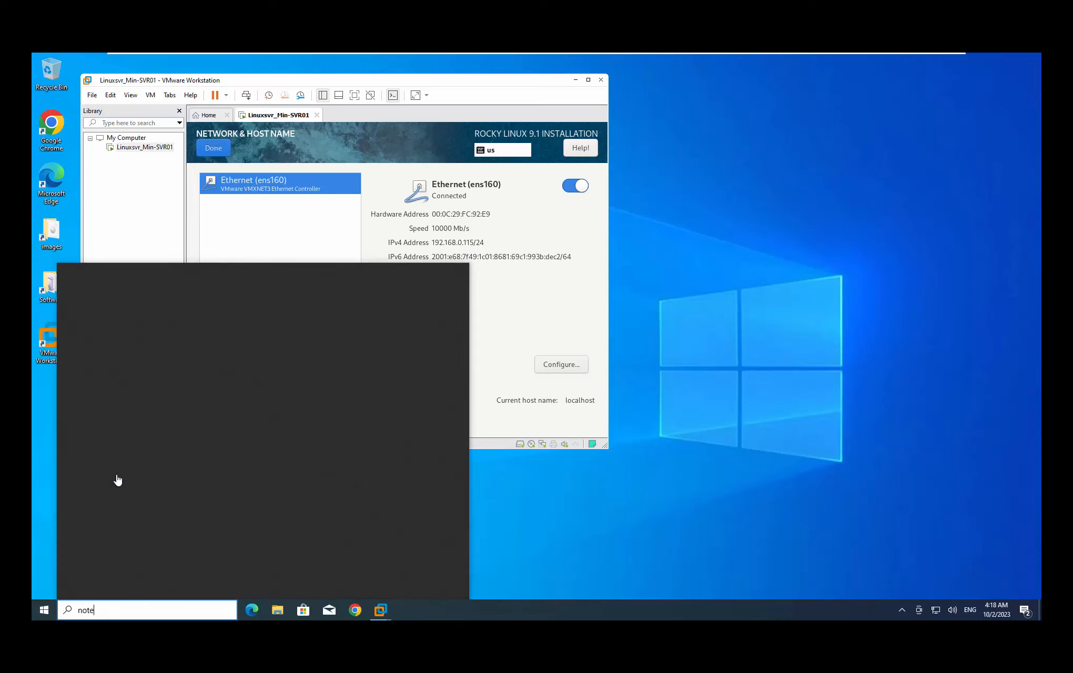
{"action": "left_click", "coordinate": [178, 327]}
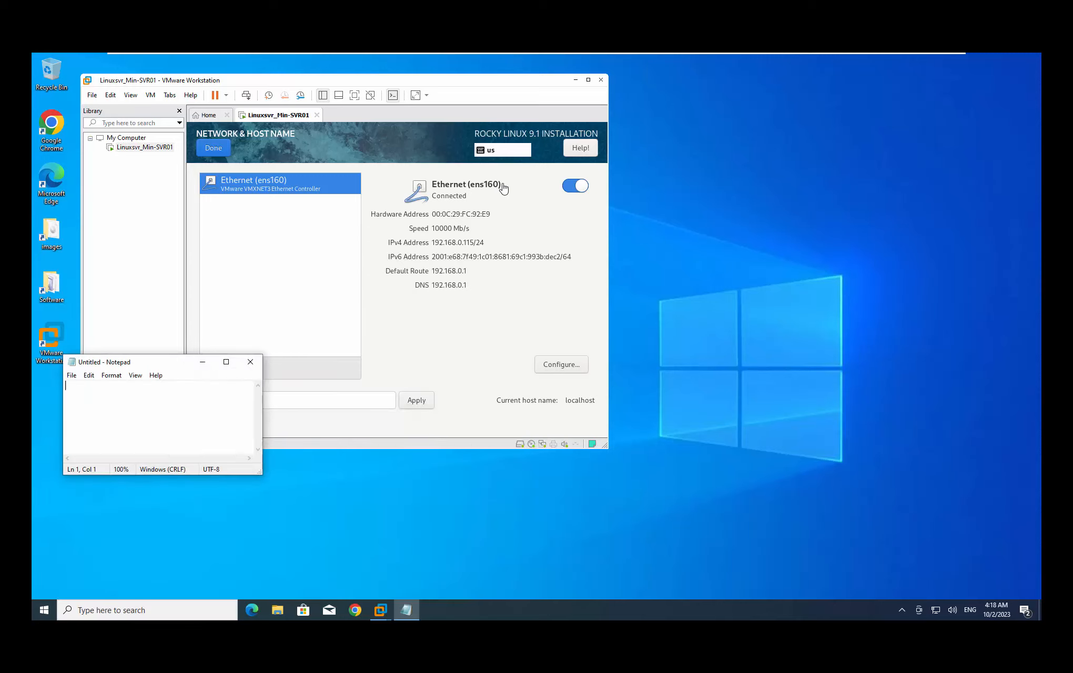
{"action": "left_click_drag", "start_coordinate": [172, 363], "coordinate": [476, 274]}
{"action": "left_click_drag", "start_coordinate": [740, 196], "coordinate": [808, 140]}
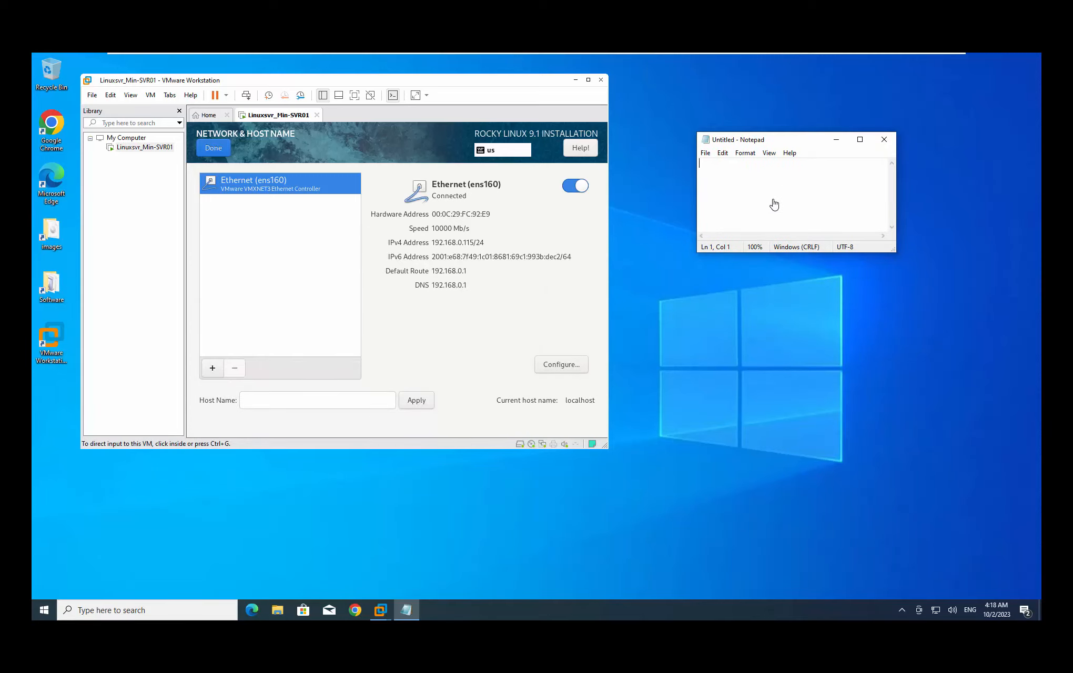
Note the address 'IP: 192.168.0.115 /24' and gateway 'GW: 192.168.0.1' on two lines
{"action": "type", "text": "192.168.0.115"}
{"action": "left_click", "coordinate": [784, 165]}
{"action": "type", "text": "/24"}
{"action": "key", "text": "Return"}
{"action": "type", "text": "192.168.0"}
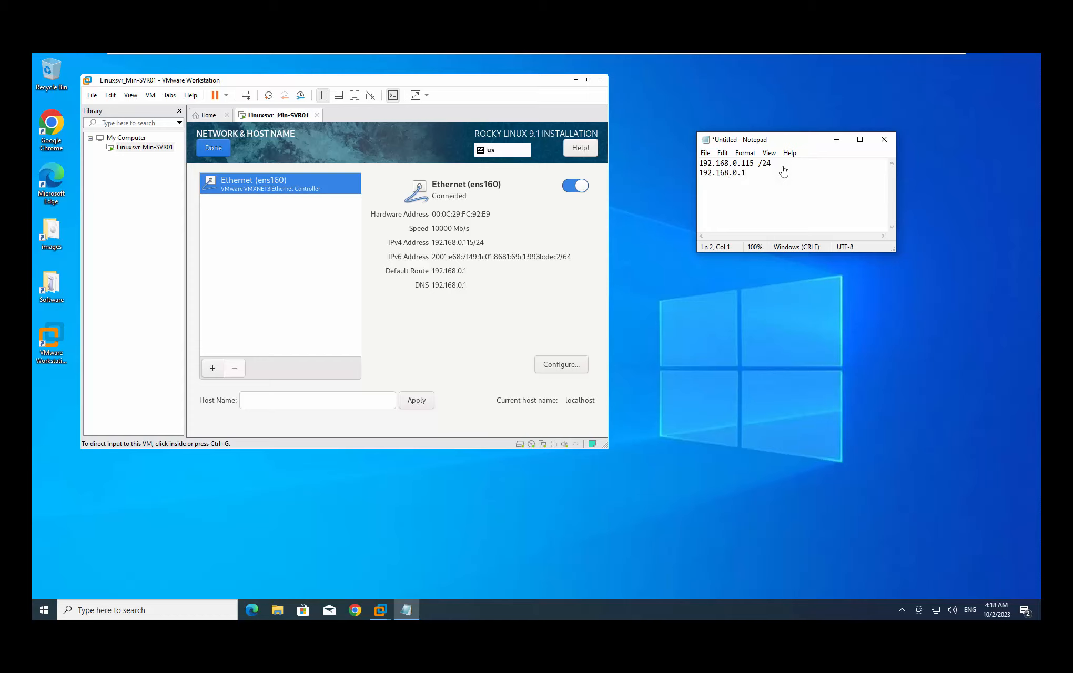
{"action": "type", "text": "GW: "}
{"action": "type", "text": "IP:"}
Return from network settings to the summary and open Root Password
{"action": "left_click", "coordinate": [373, 172]}
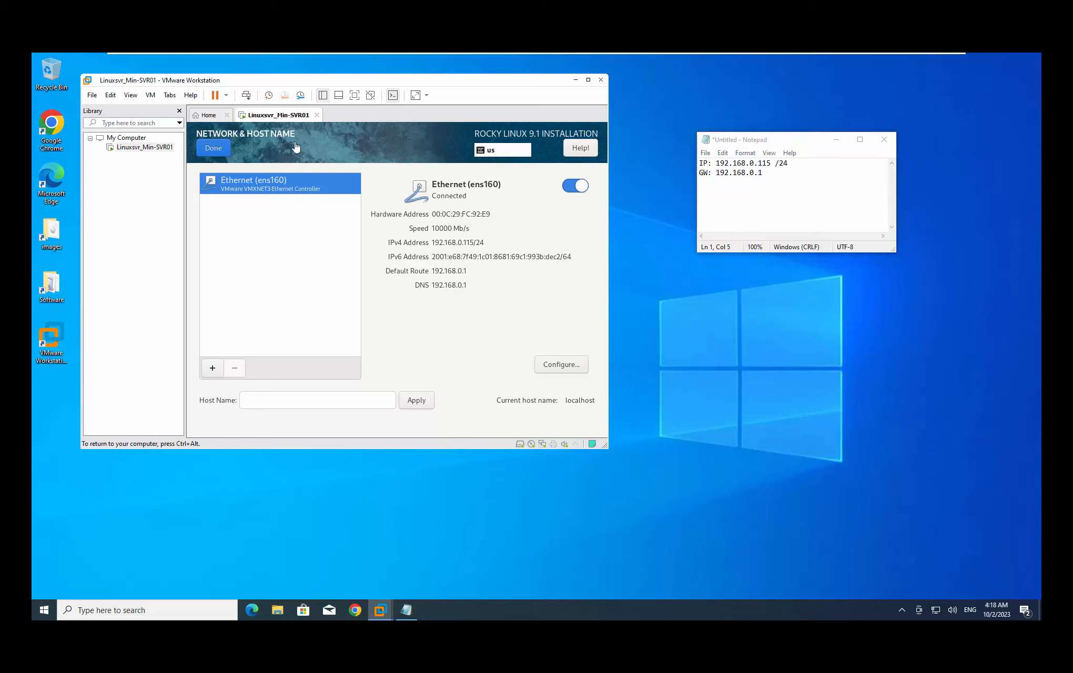
{"action": "left_click", "coordinate": [214, 156]}
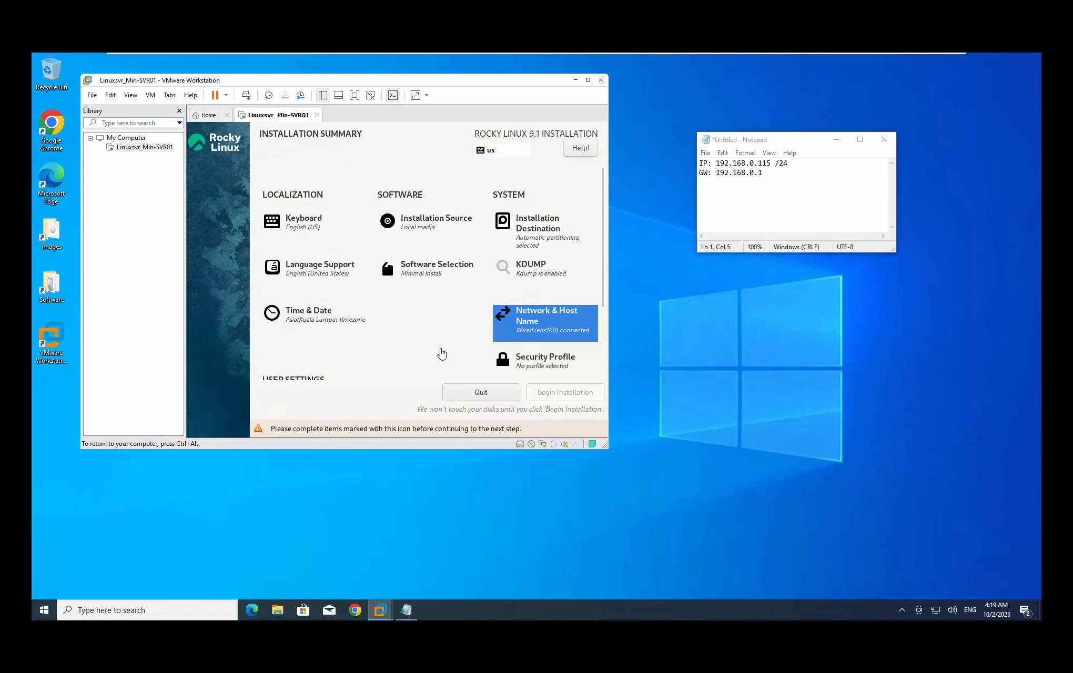
{"action": "scroll", "coordinate": [373, 341], "scroll_direction": "down", "scroll_amount": 2}
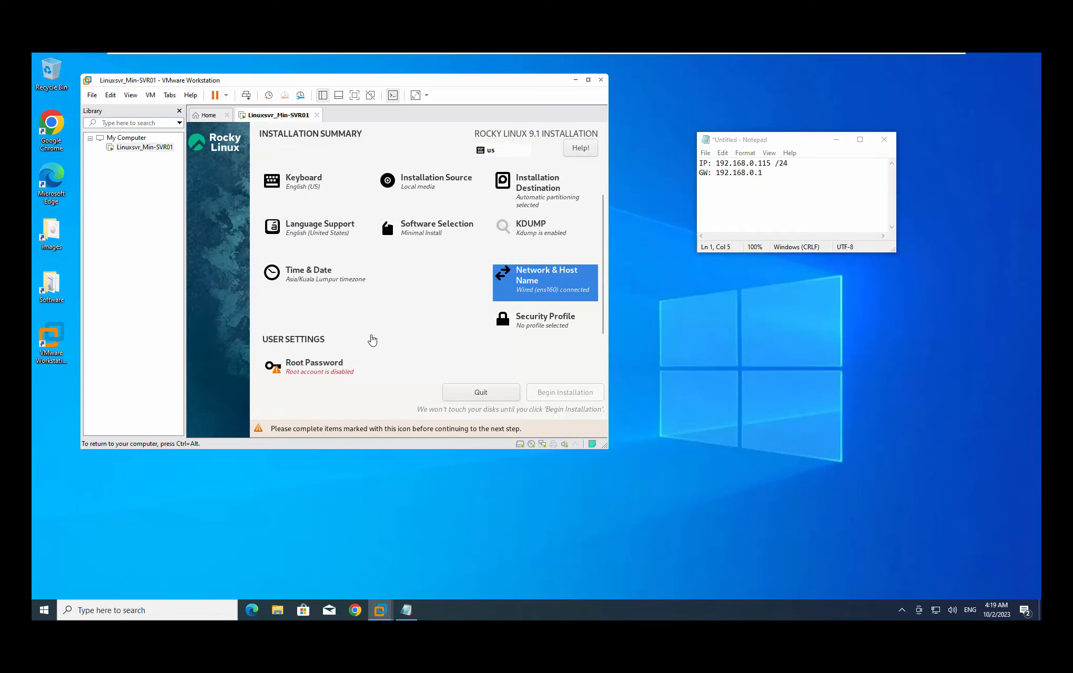
{"action": "left_click", "coordinate": [325, 371]}
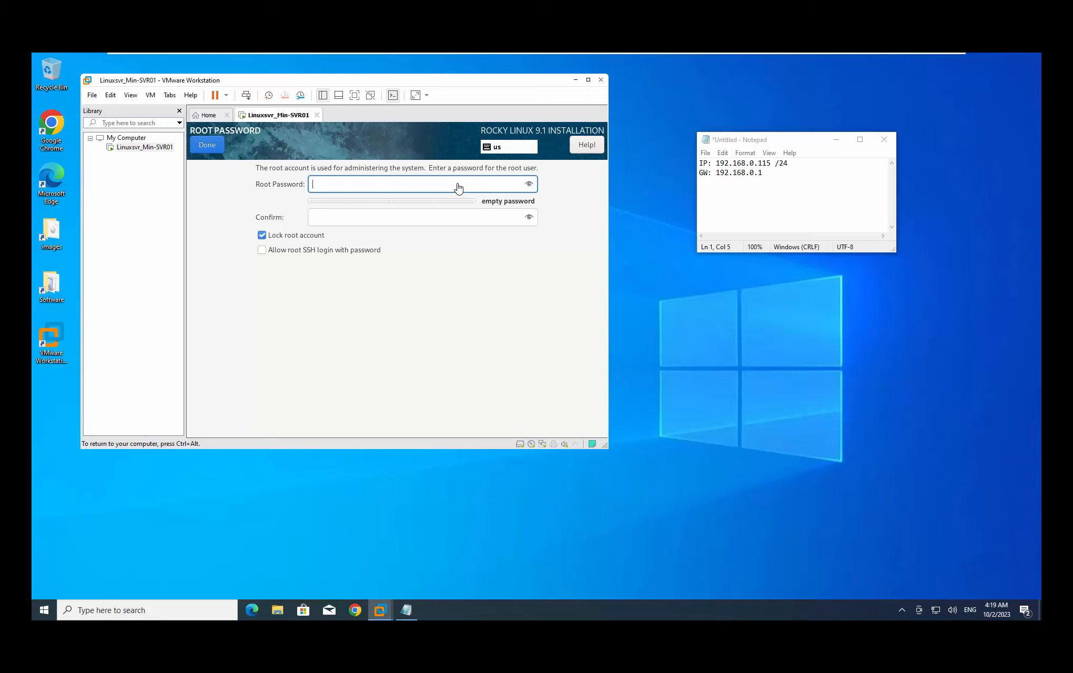
Enter and confirm the root password, allow root SSH login with password, and confirm
{"action": "type", "text": "pss"}
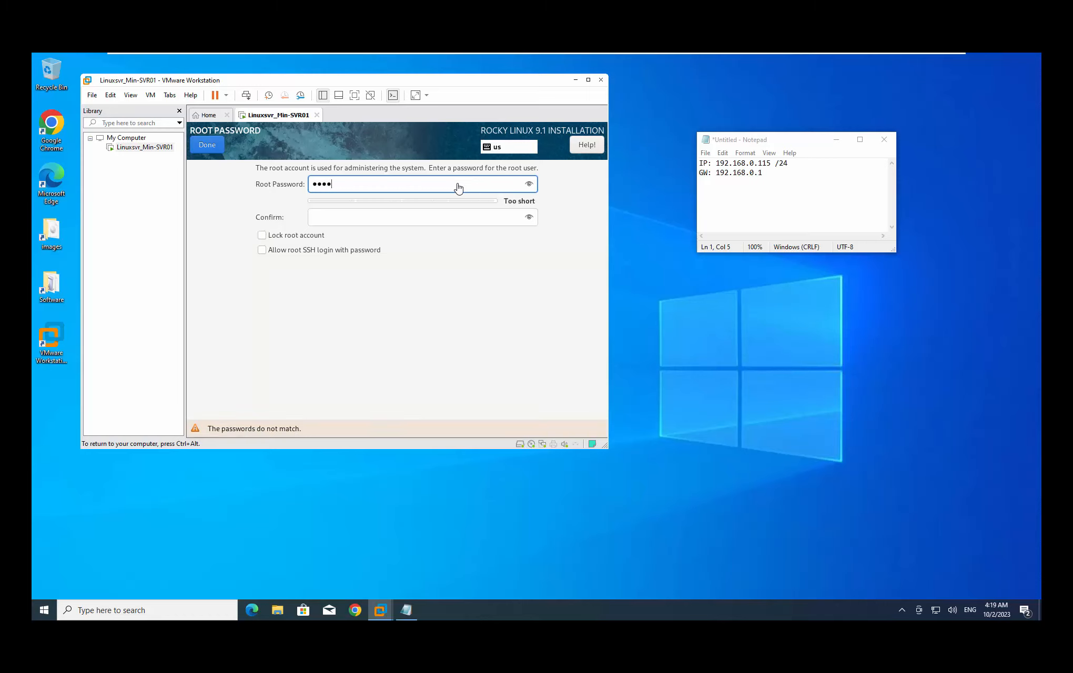
{"action": "type", "text": "word"}
{"action": "left_click", "coordinate": [465, 219]}
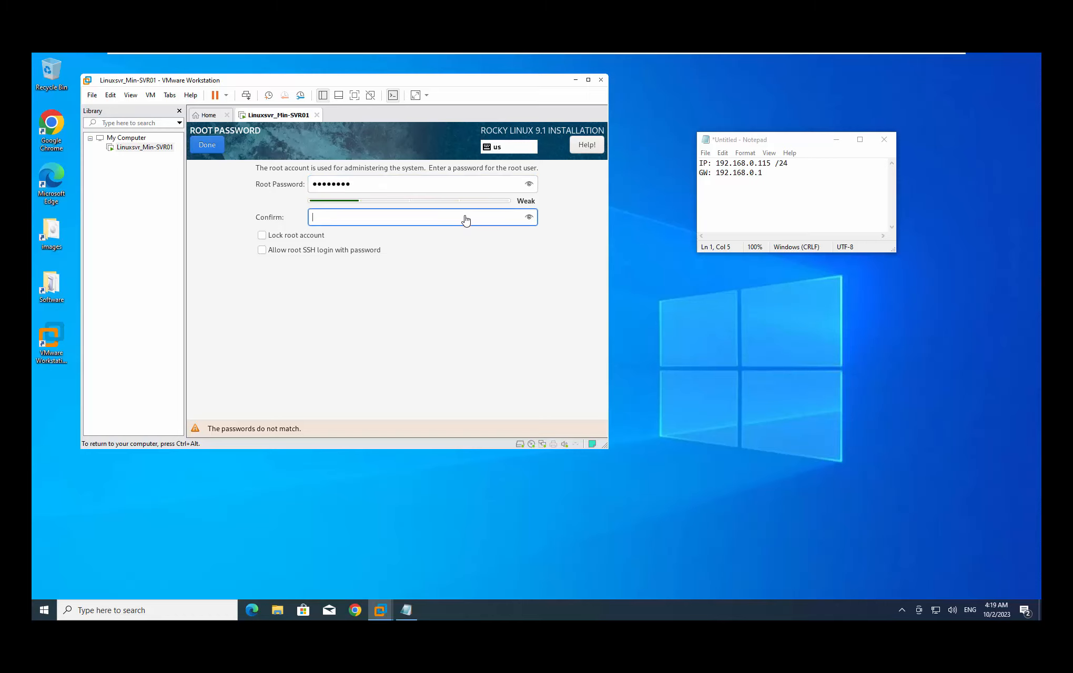
{"action": "type", "text": "password"}
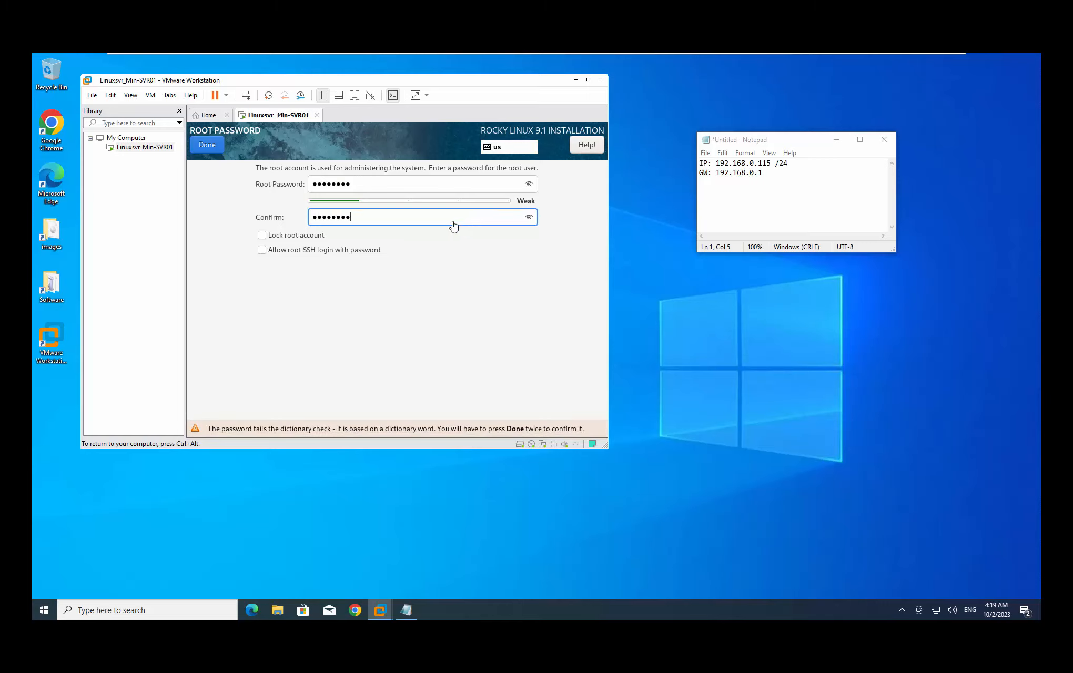
{"action": "left_click", "coordinate": [261, 251]}
{"action": "left_click", "coordinate": [262, 251]}
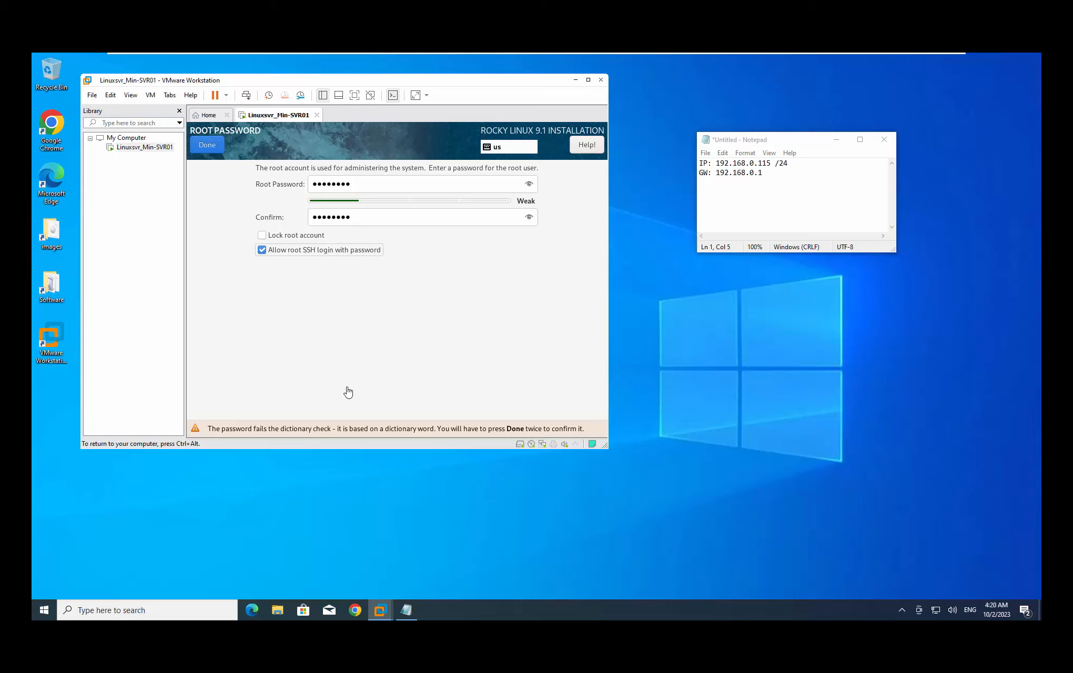
{"action": "key", "text": "ctrl+alt"}
{"action": "left_click", "coordinate": [211, 148]}
Accept the weak root password and begin installing Rocky Linux 9.1
{"action": "left_click", "coordinate": [211, 147]}
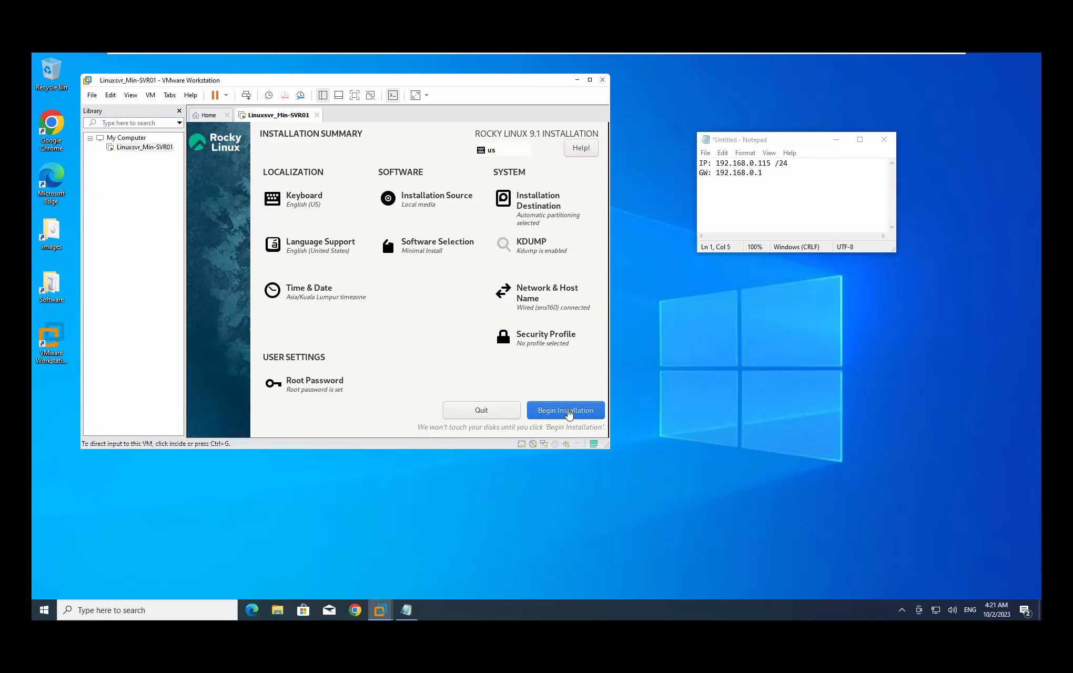
{"action": "left_click", "coordinate": [589, 415]}
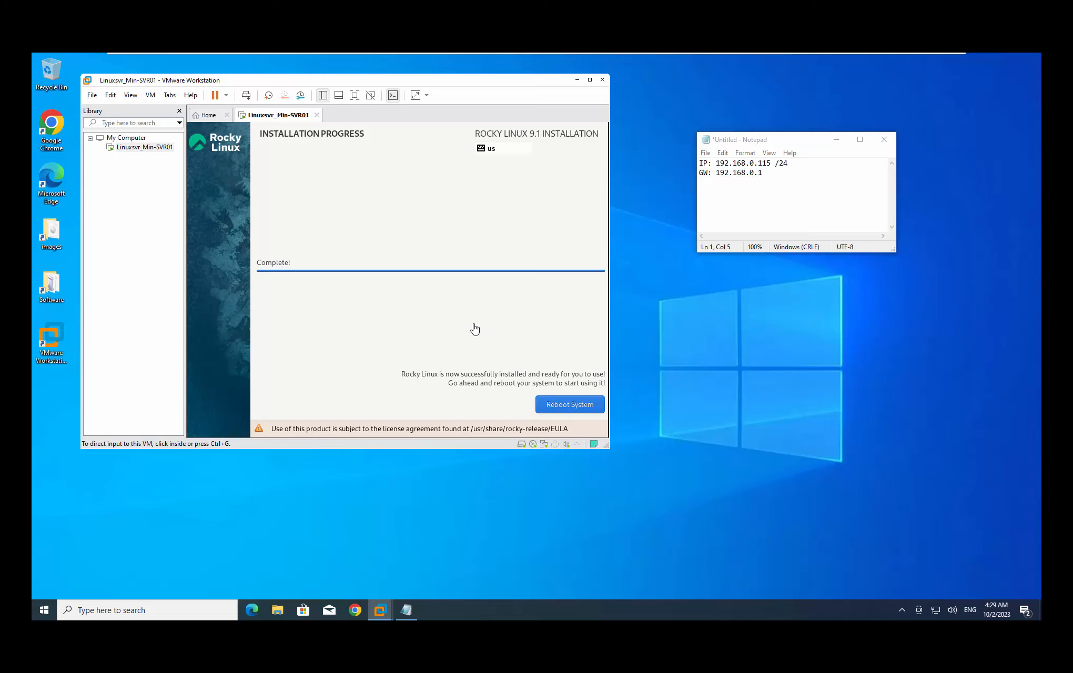
Reboot the installed Rocky Linux system to reach the localhost login prompt
{"action": "left_click", "coordinate": [429, 318]}
{"action": "left_click", "coordinate": [591, 409]}
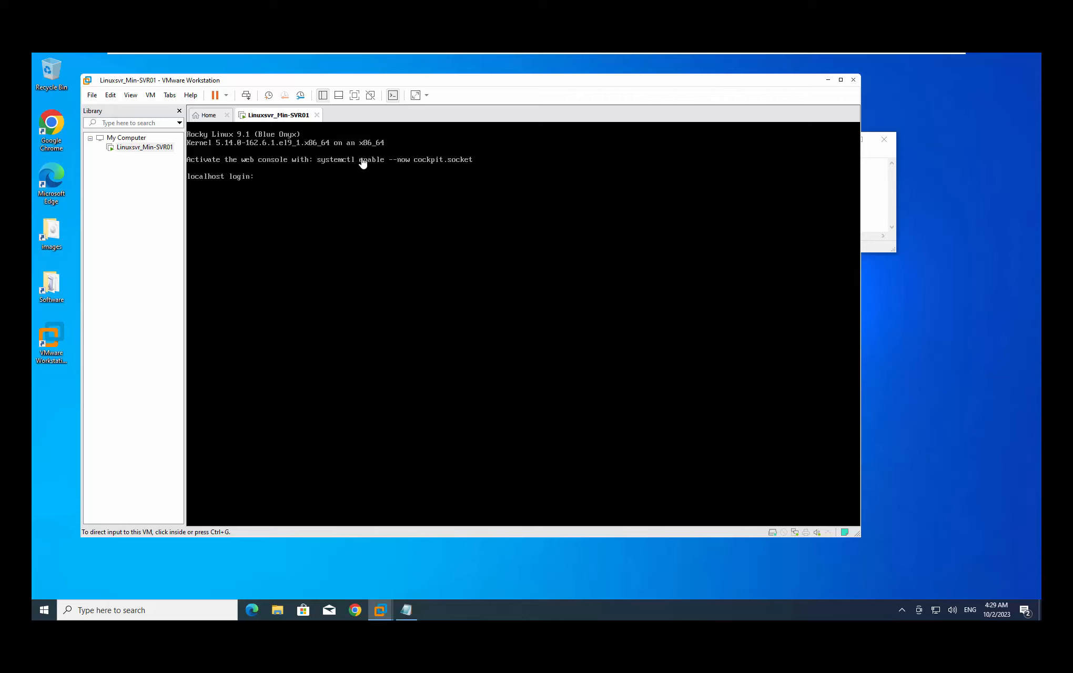
Log in on the Rocky Linux console as root with the root password
{"action": "left_click", "coordinate": [278, 179]}
{"action": "left_click", "coordinate": [251, 187]}
{"action": "type", "text": "ot"}
{"action": "key", "text": "Return"}
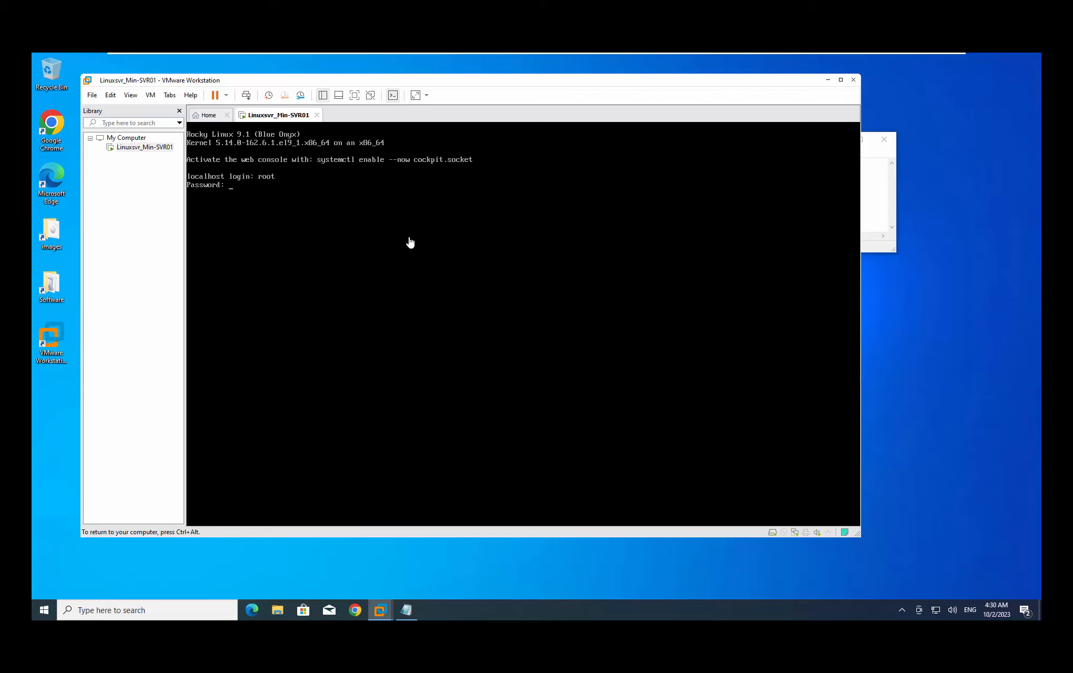
{"action": "key", "text": "Return"}
{"action": "key", "text": "ctrl+alt"}
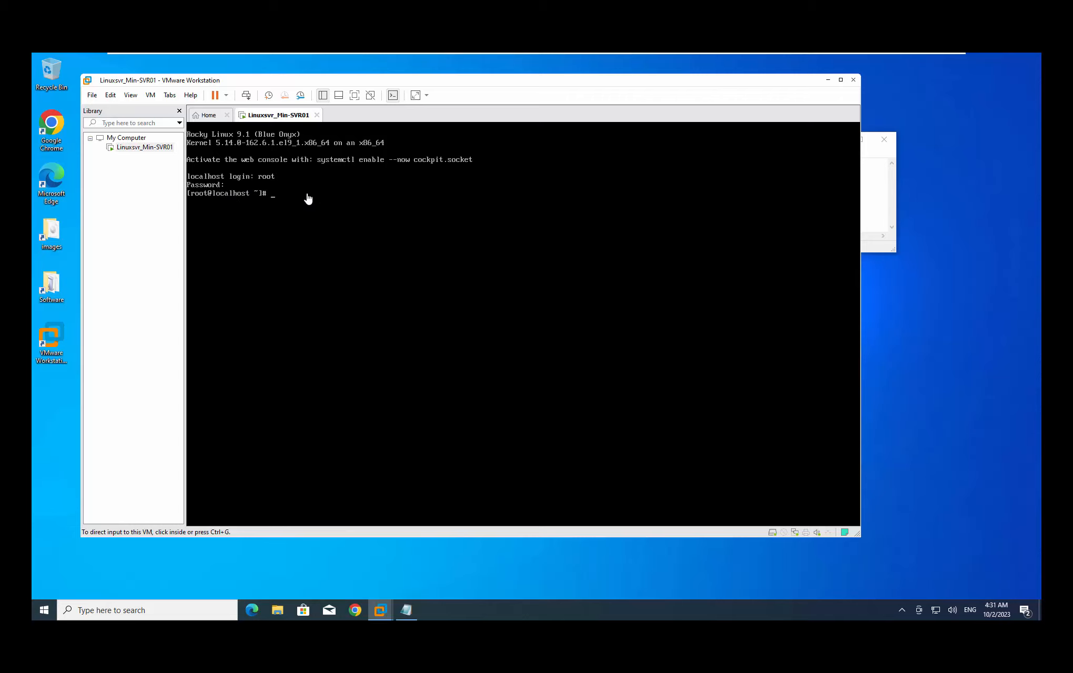
Run ip a on the console, listing ens160 at 192.168.0.115/24
{"action": "left_click", "coordinate": [401, 204]}
{"action": "left_click", "coordinate": [617, 330]}
{"action": "type", "text": "ip a"}
{"action": "key", "text": "Return"}
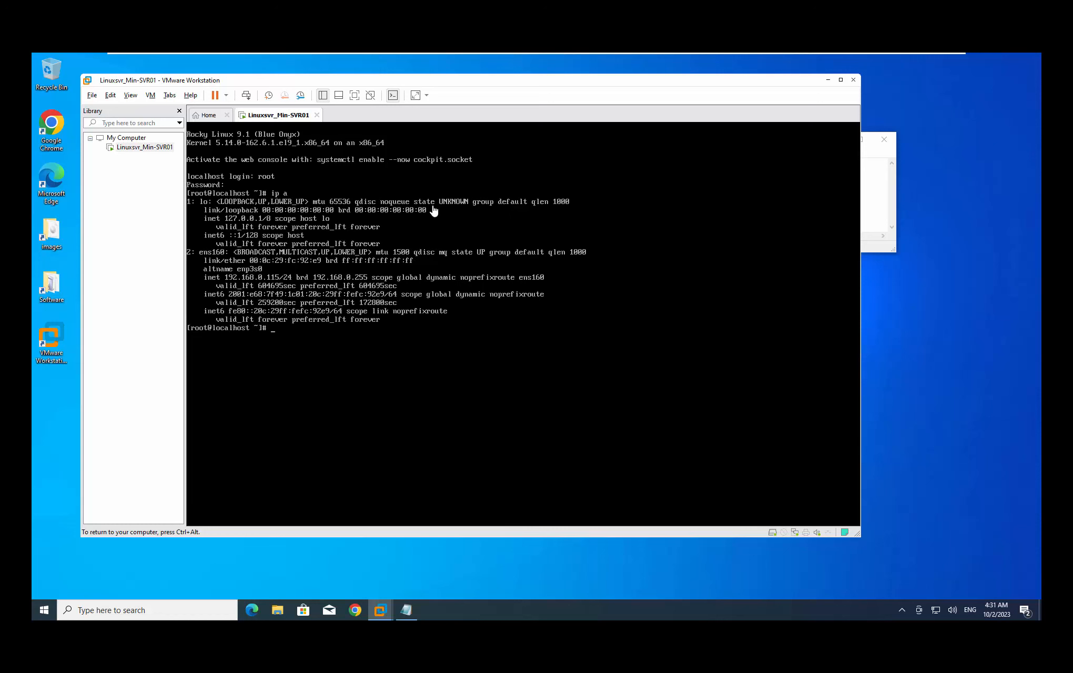
{"action": "key", "text": "ctrl+alt"}
Arrange the VM window and the Notepad notes side by side
{"action": "left_click_drag", "start_coordinate": [687, 84], "coordinate": [644, 67]}
{"action": "left_click", "coordinate": [843, 156]}
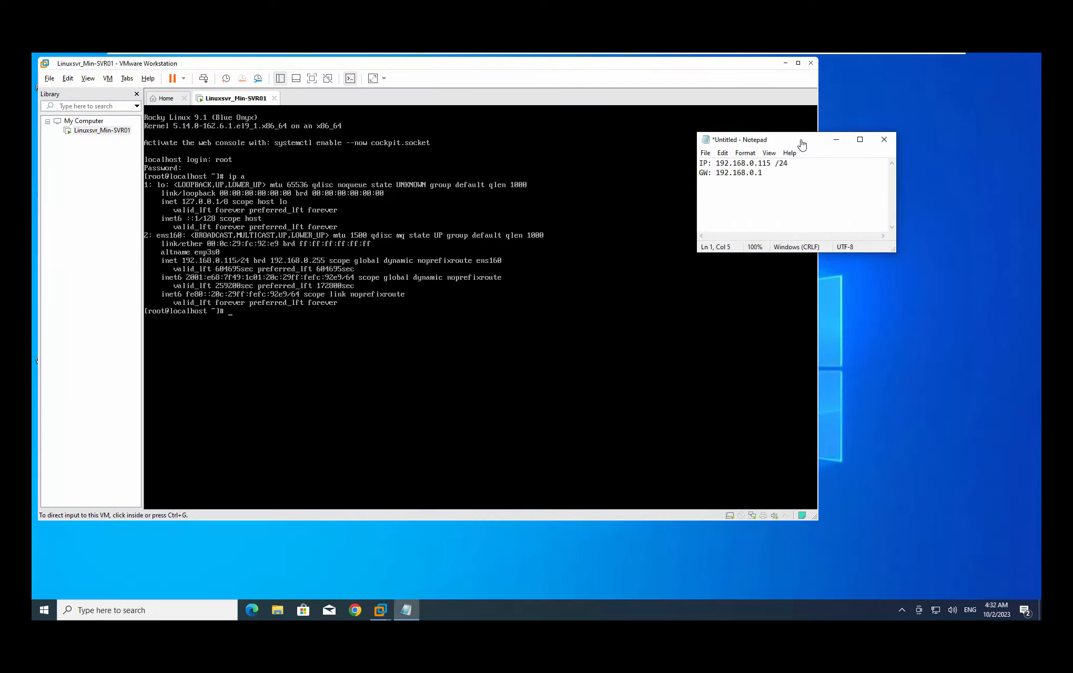
{"action": "left_click_drag", "start_coordinate": [800, 143], "coordinate": [926, 121]}
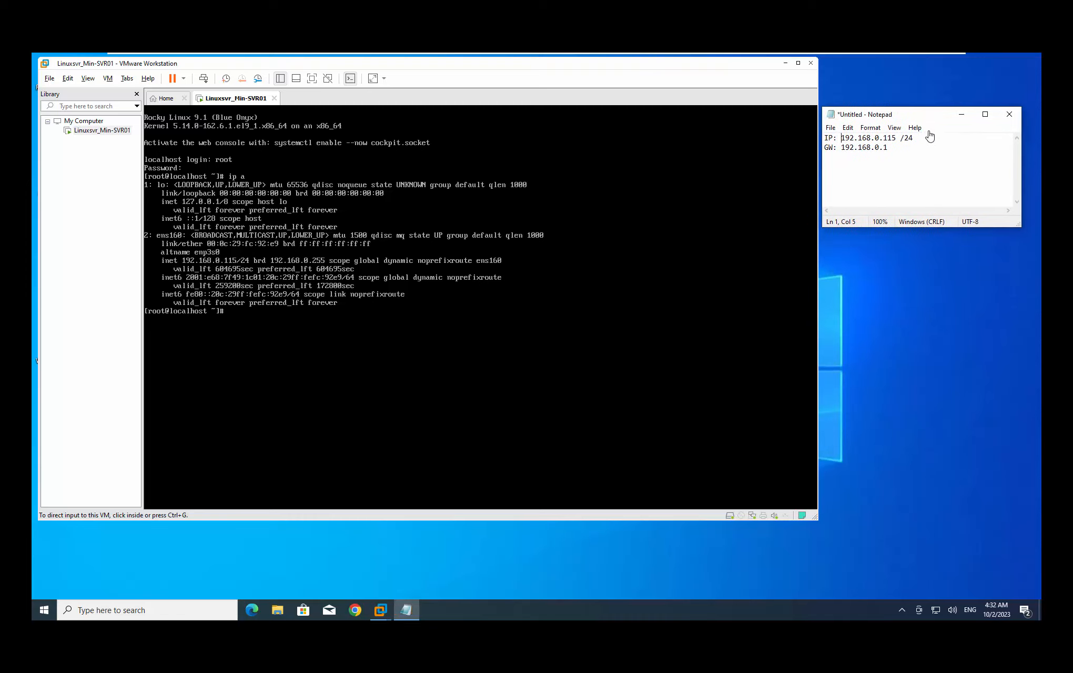
Add the heading line 'NIC: ens160' above the IP and gateway notes
{"action": "key", "text": "Home"}
{"action": "key", "text": "Return"}
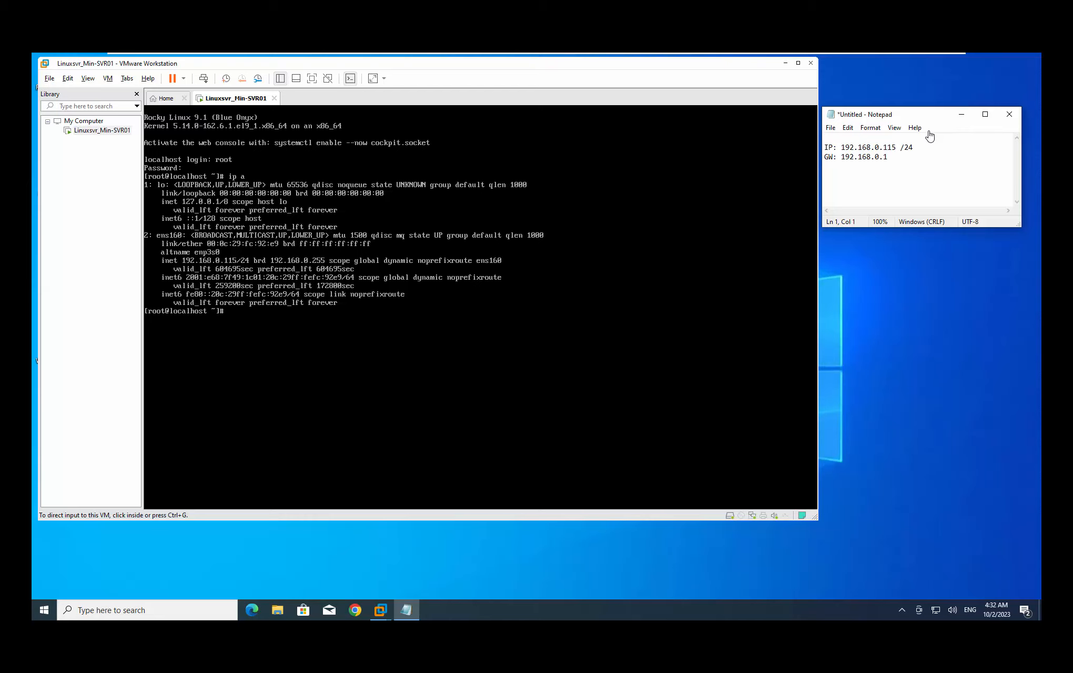
{"action": "type", "text": "ens160"}
{"action": "key", "text": "Return"}
{"action": "type", "text": "----"}
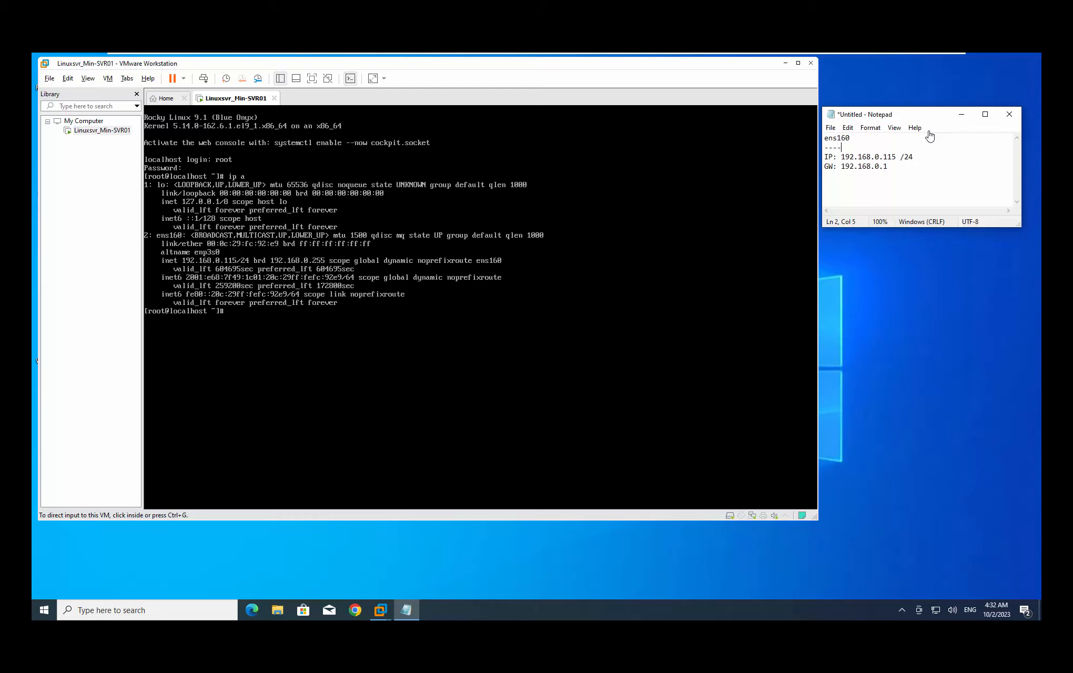
{"action": "type", "text": "NIC:"}
{"action": "key", "text": "shift+Home"}
{"action": "key", "text": "Delete"}
{"action": "key", "text": "Delete"}
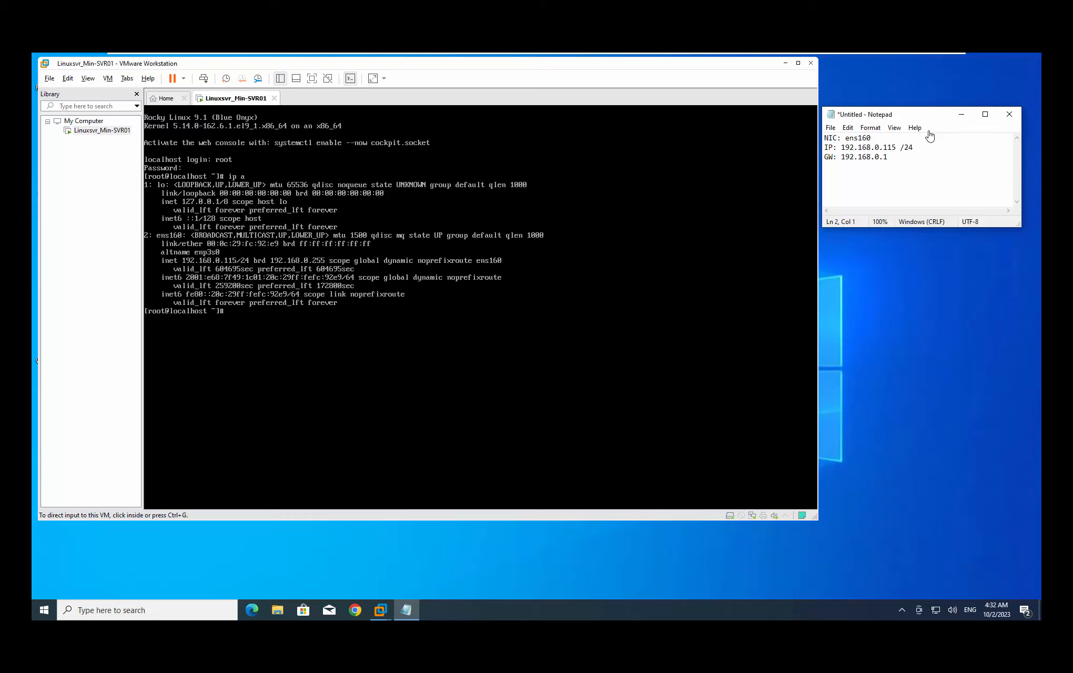
{"action": "left_click", "coordinate": [448, 354]}
Ping 1.1.1.1 from the VM console and stop it to show 0% packet loss
{"action": "key", "text": "Return"}
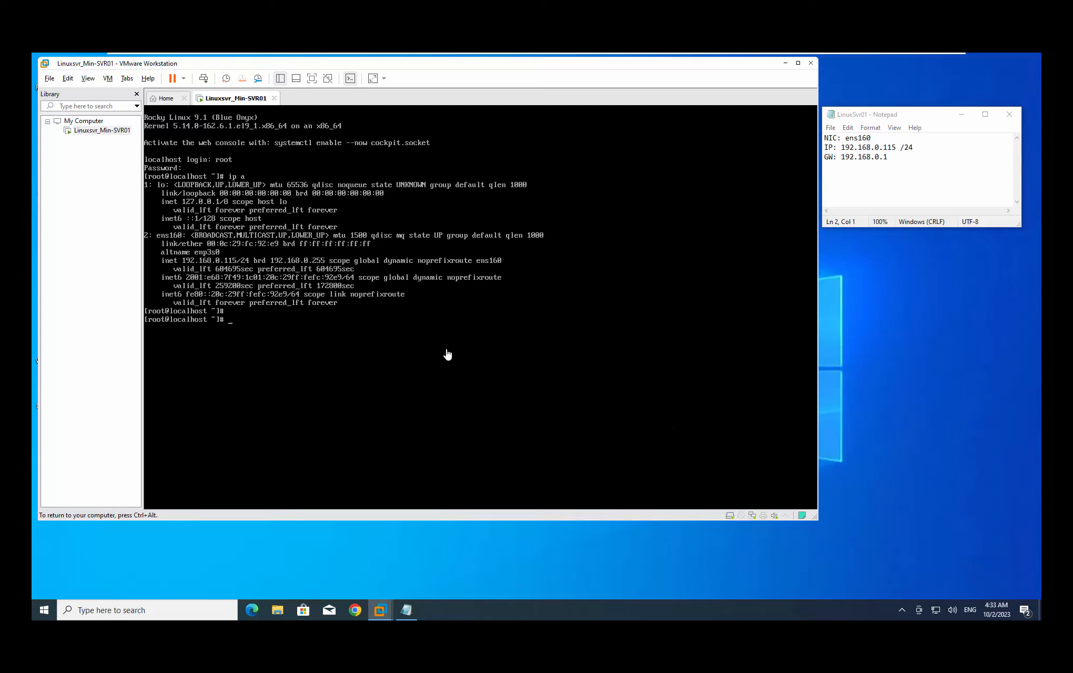
{"action": "type", "text": "ping"}
{"action": "type", "text": "1.1.1.1"}
{"action": "key", "text": "Return"}
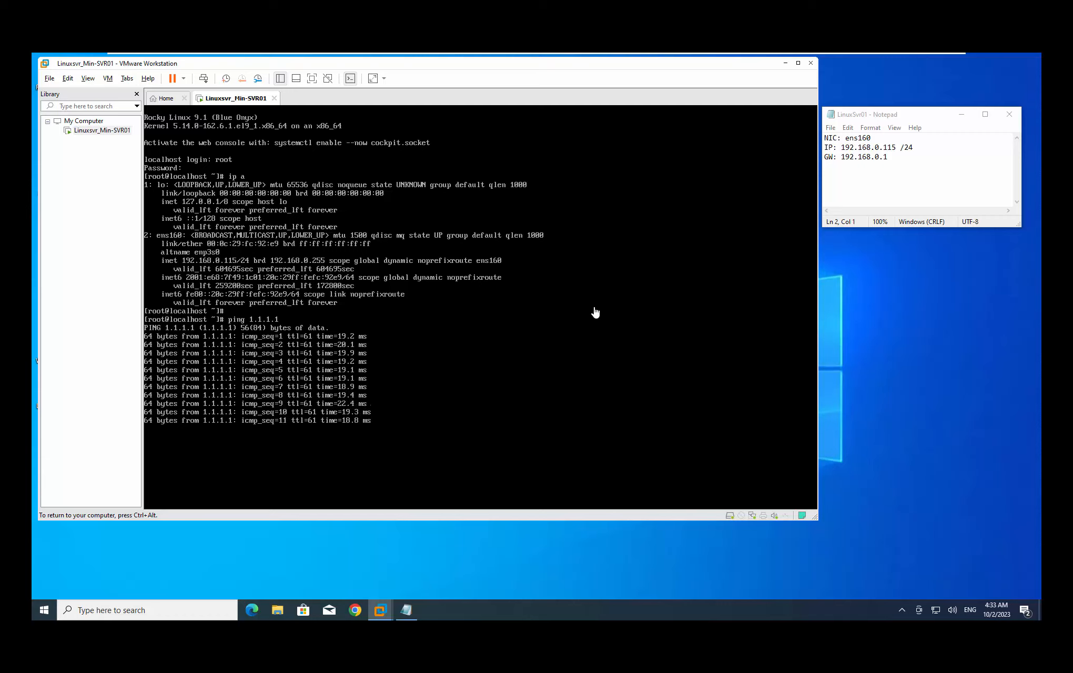
{"action": "key", "text": "ctrl+c"}
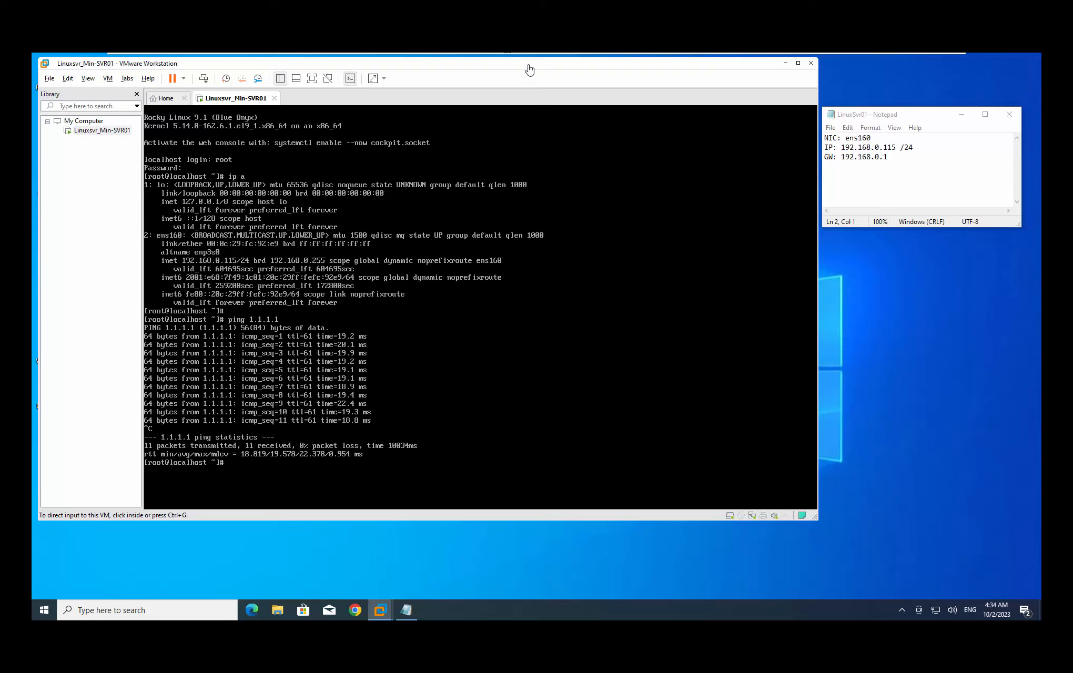
{"action": "left_click_drag", "start_coordinate": [529, 68], "coordinate": [523, 69]}
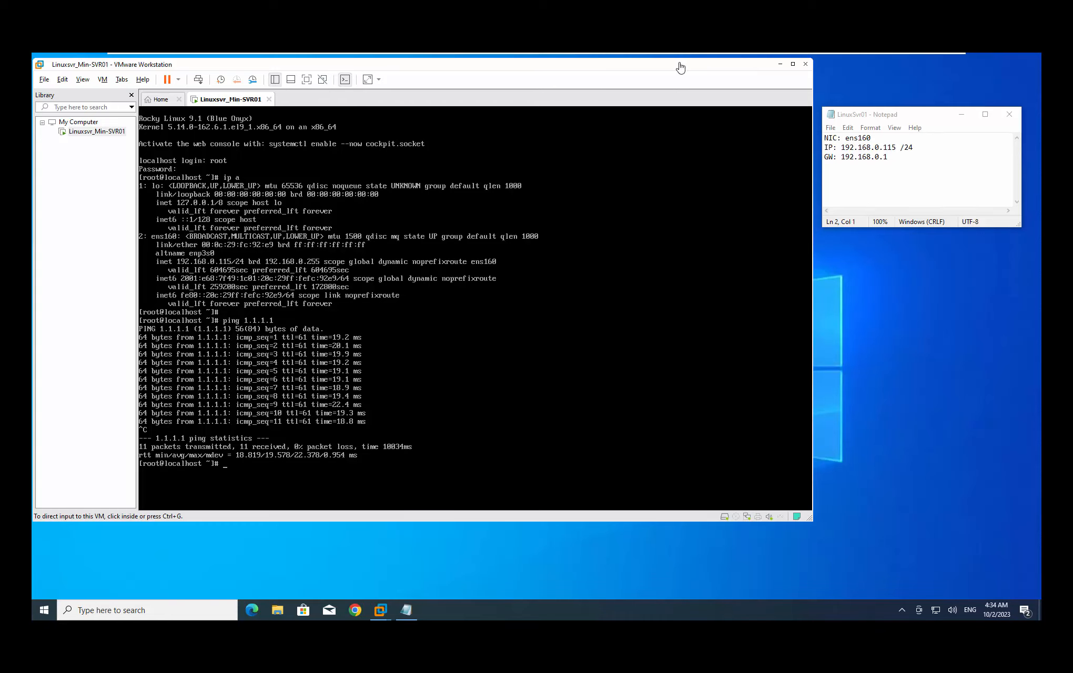
{"action": "left_click", "coordinate": [780, 68]}
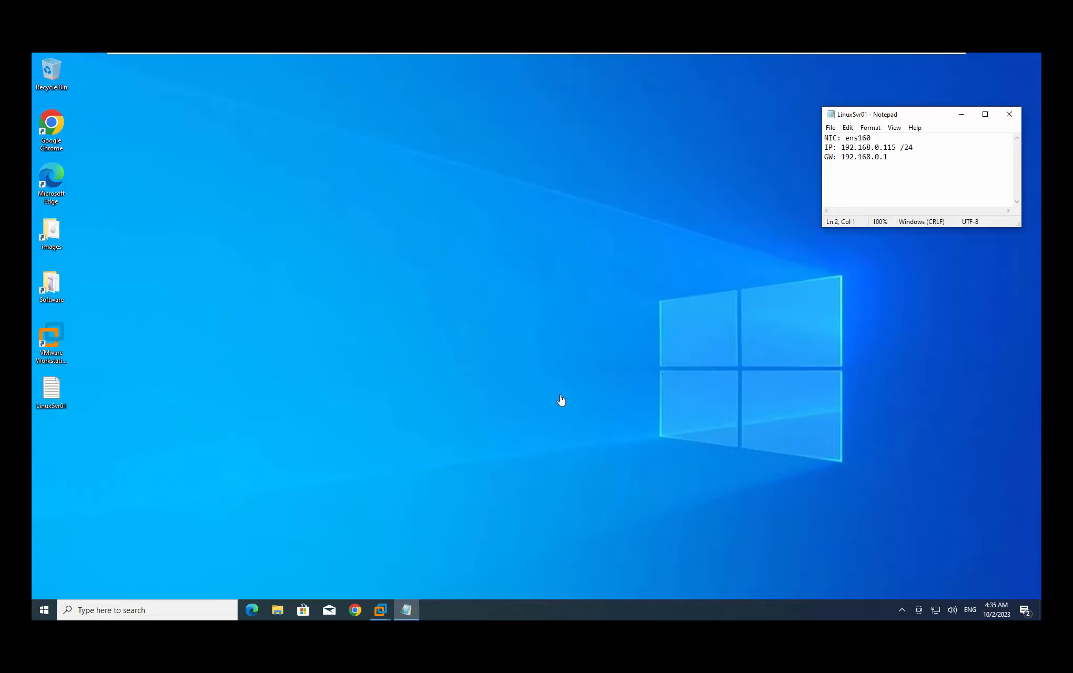
{"action": "mouse_move", "coordinate": [387, 615]}
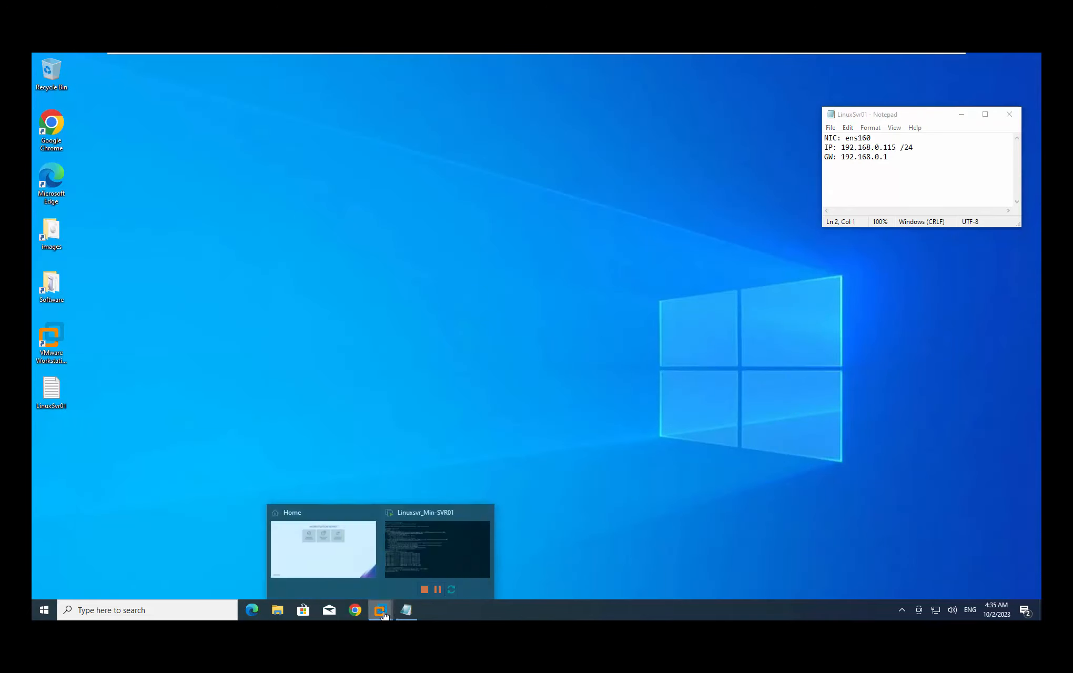
{"action": "left_click", "coordinate": [426, 521]}
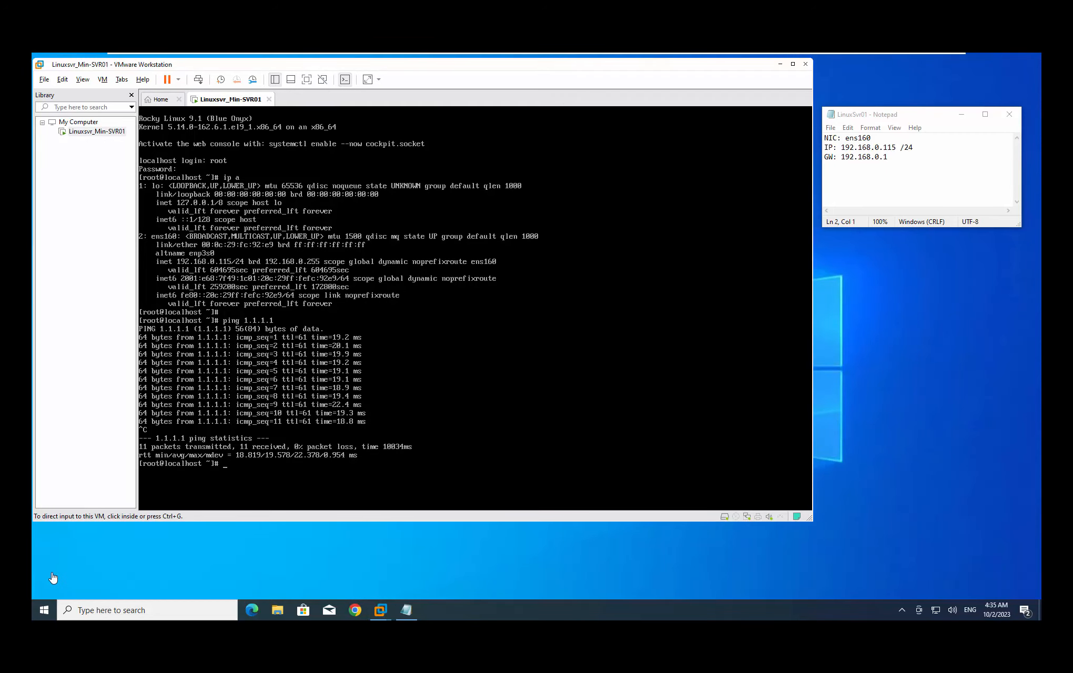
Find Windows PowerShell in the Start menu and run it as administrator, approving the UAC prompt
{"action": "left_click", "coordinate": [43, 612]}
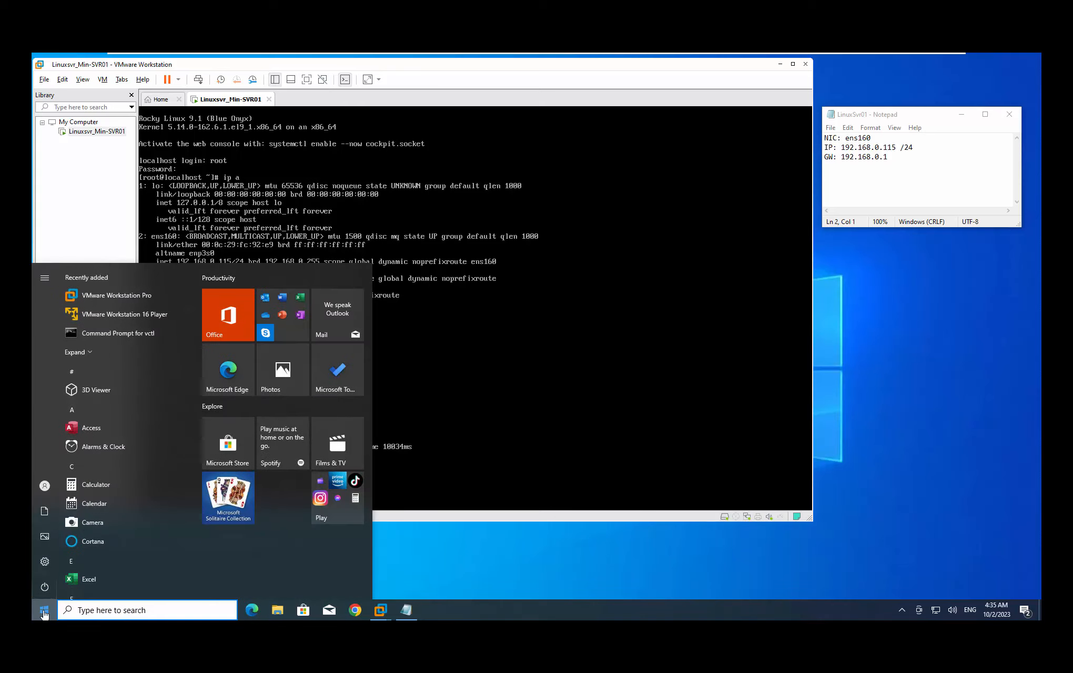
{"action": "type", "text": "power"}
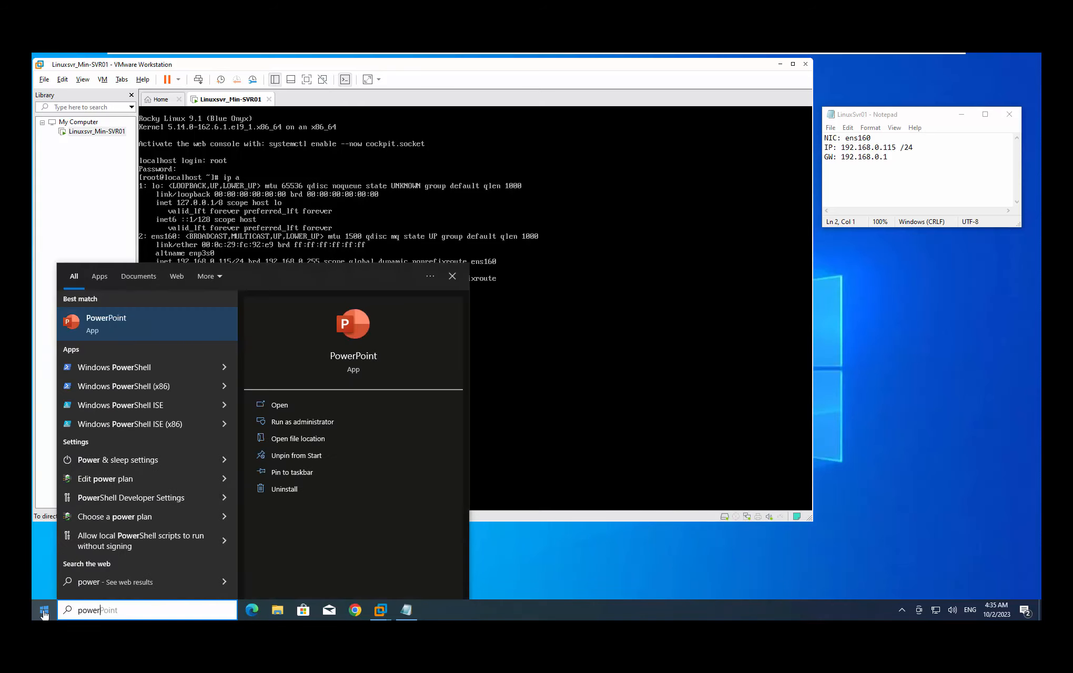
{"action": "type", "text": "she"}
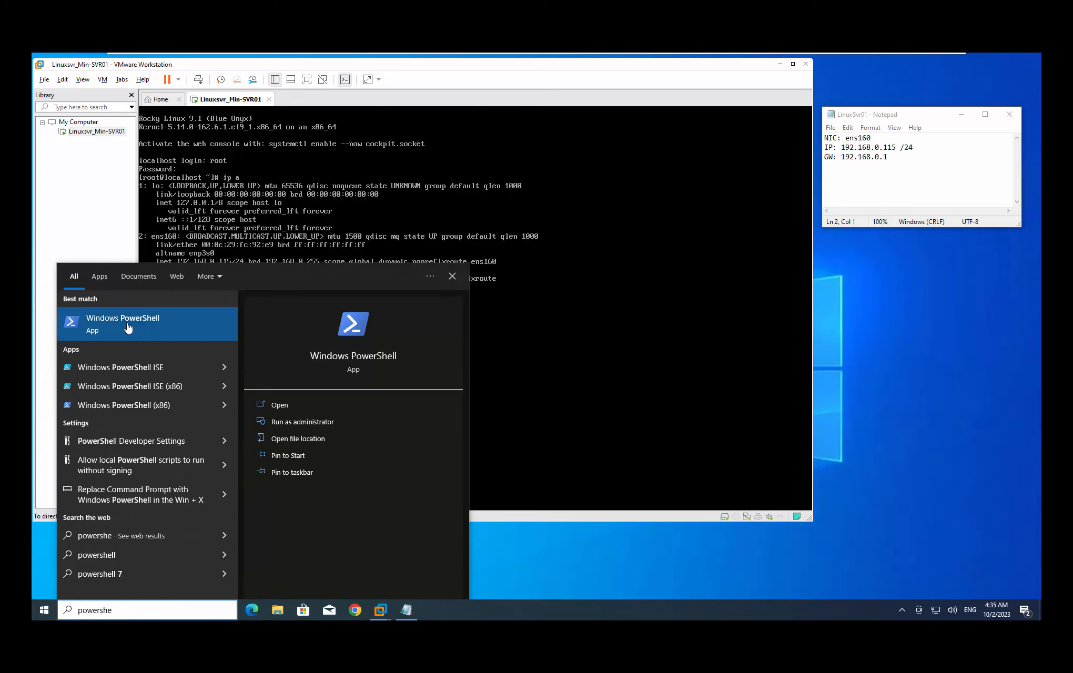
{"action": "right_click", "coordinate": [202, 330]}
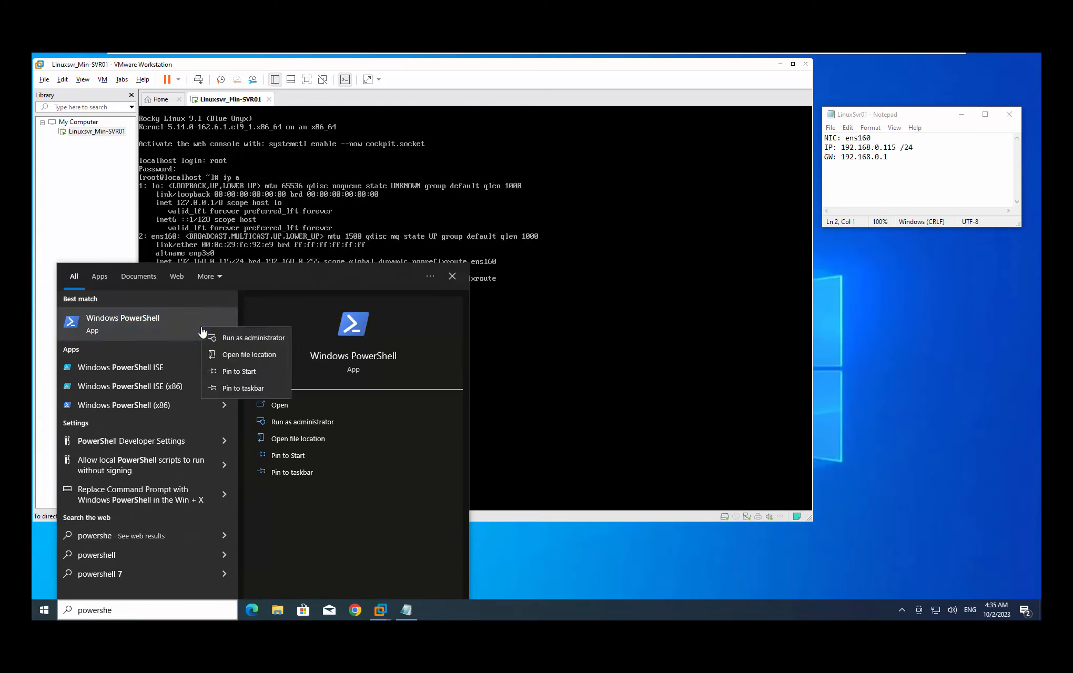
{"action": "left_click", "coordinate": [257, 342]}
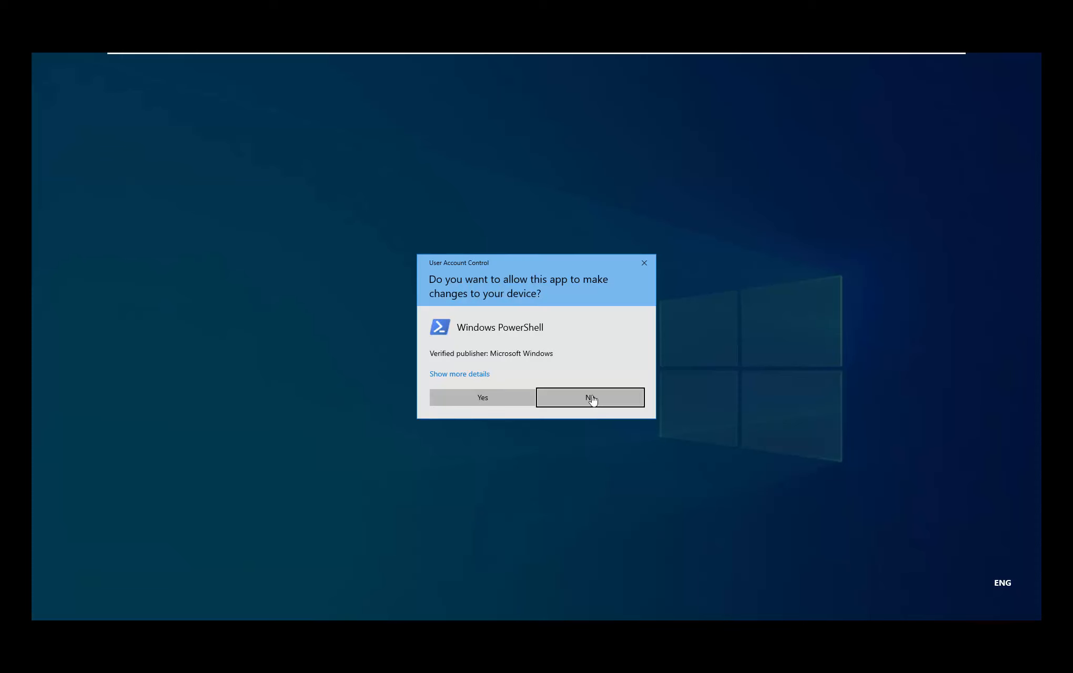
{"action": "left_click", "coordinate": [494, 402]}
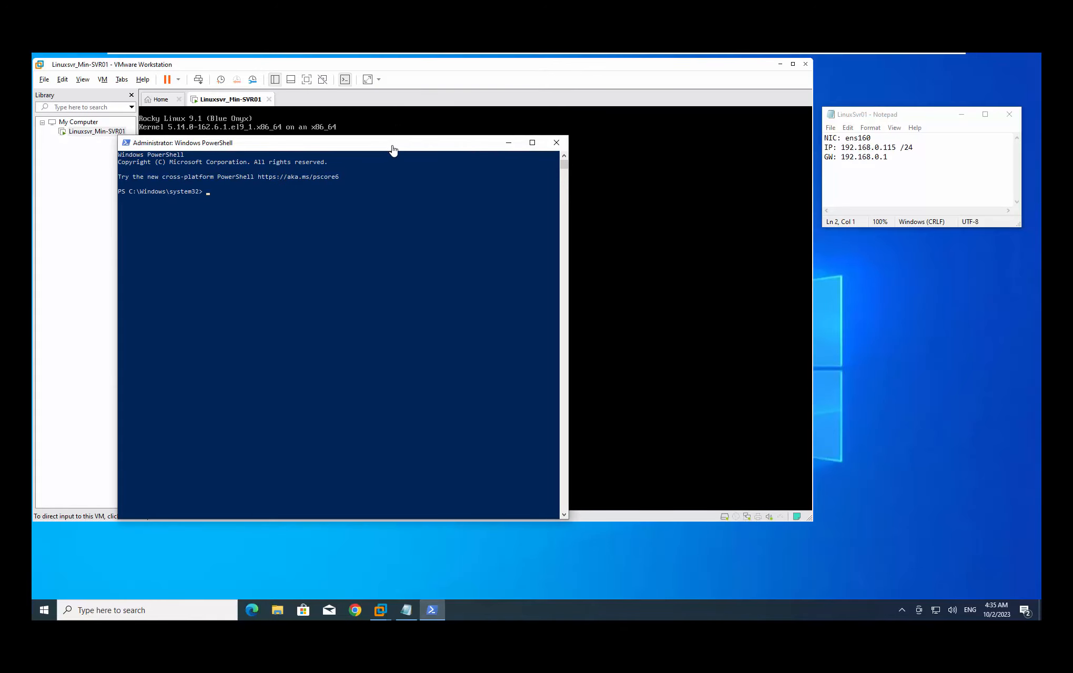
Set the PowerShell console font size to 24 and move the window to the upper left
{"action": "left_click_drag", "start_coordinate": [410, 142], "coordinate": [735, 248]}
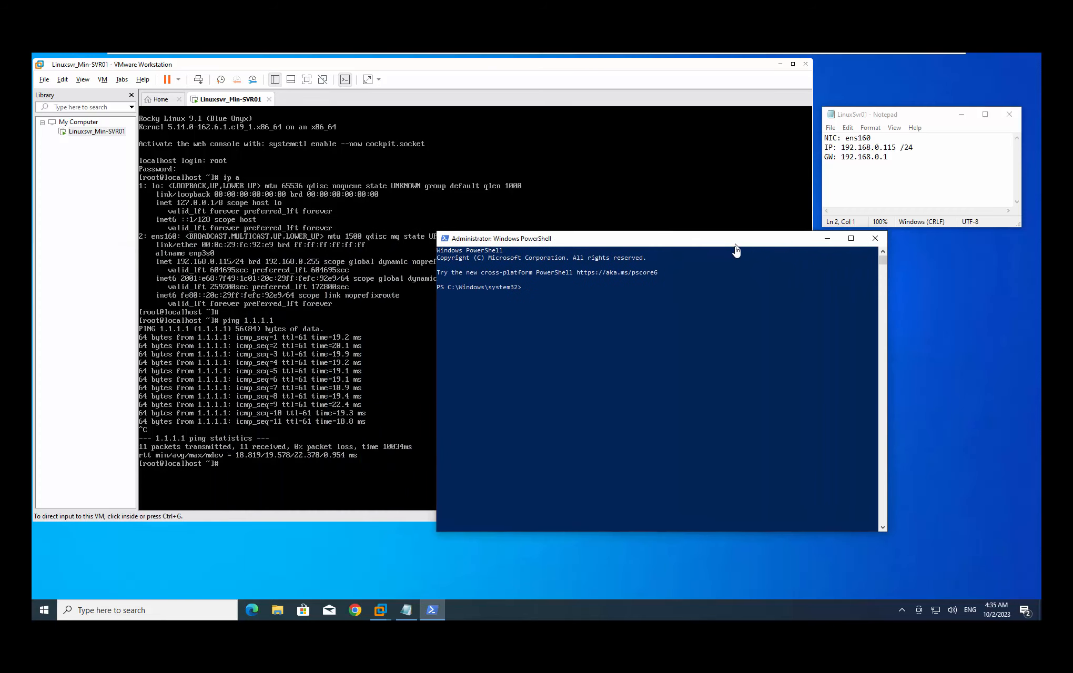
{"action": "right_click", "coordinate": [480, 244]}
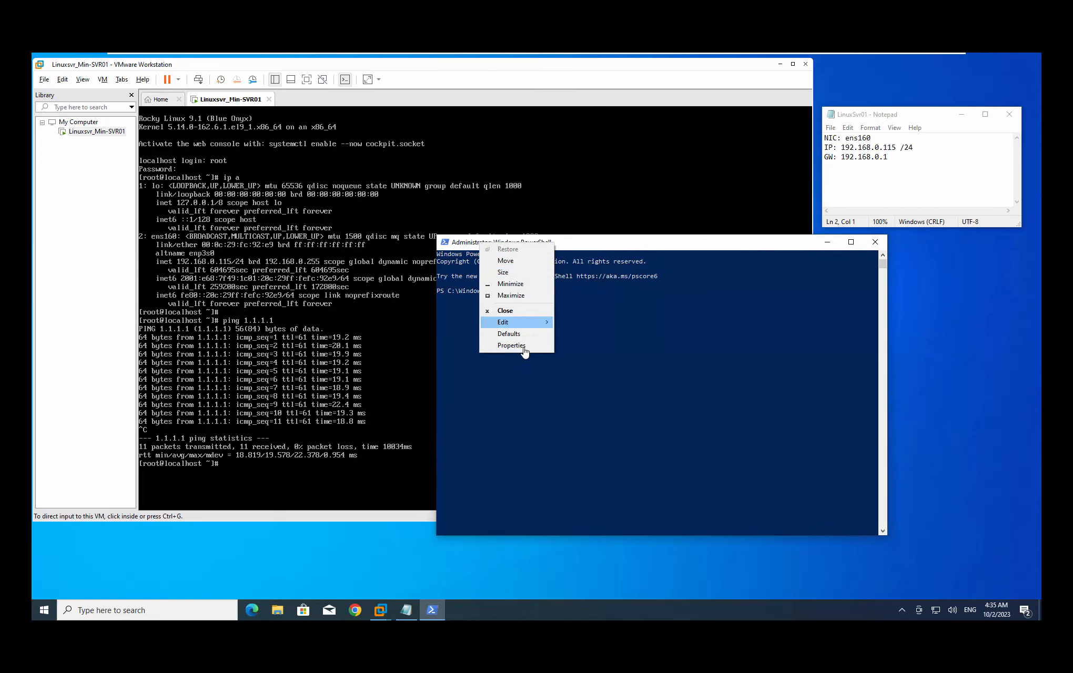
{"action": "mouse_move", "coordinate": [535, 327]}
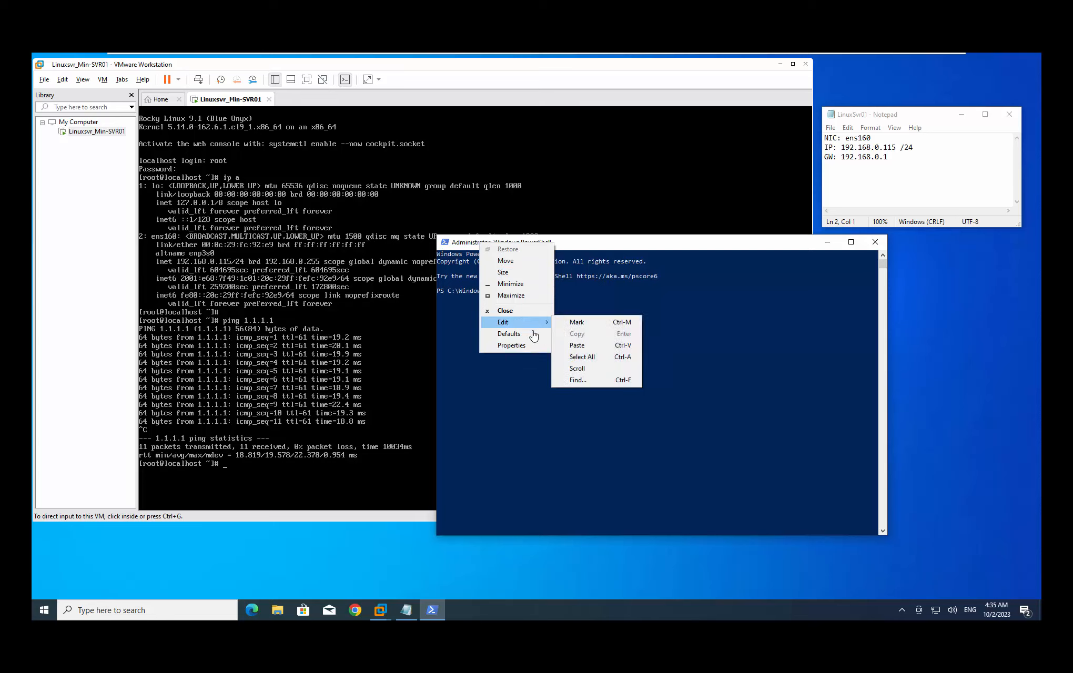
{"action": "left_click", "coordinate": [517, 345]}
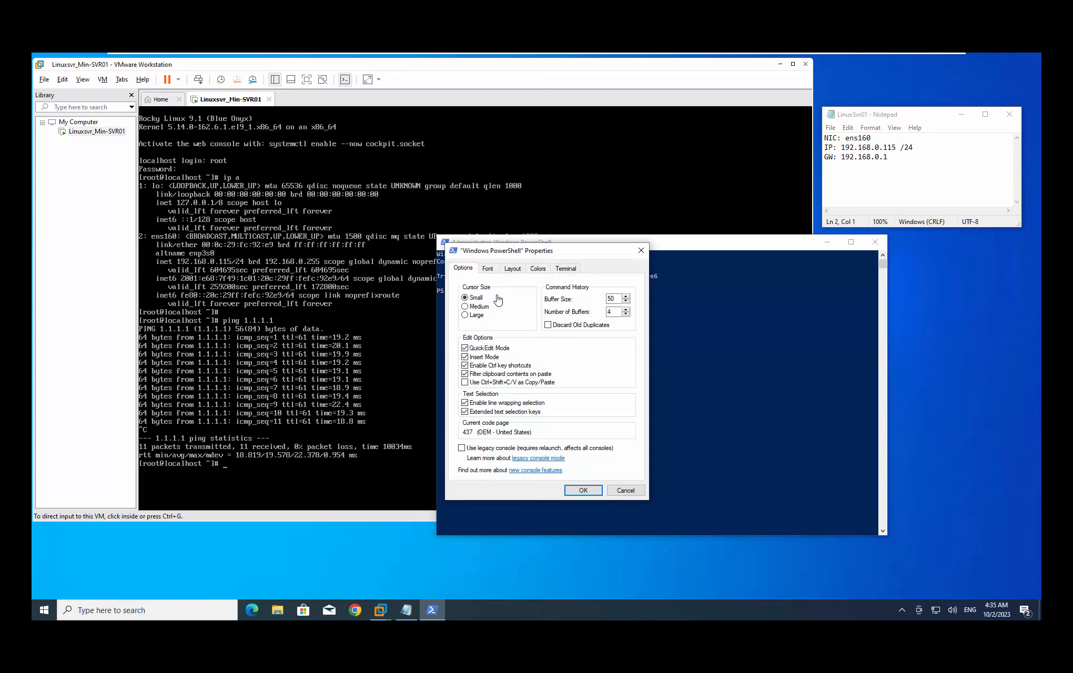
{"action": "left_click", "coordinate": [488, 270]}
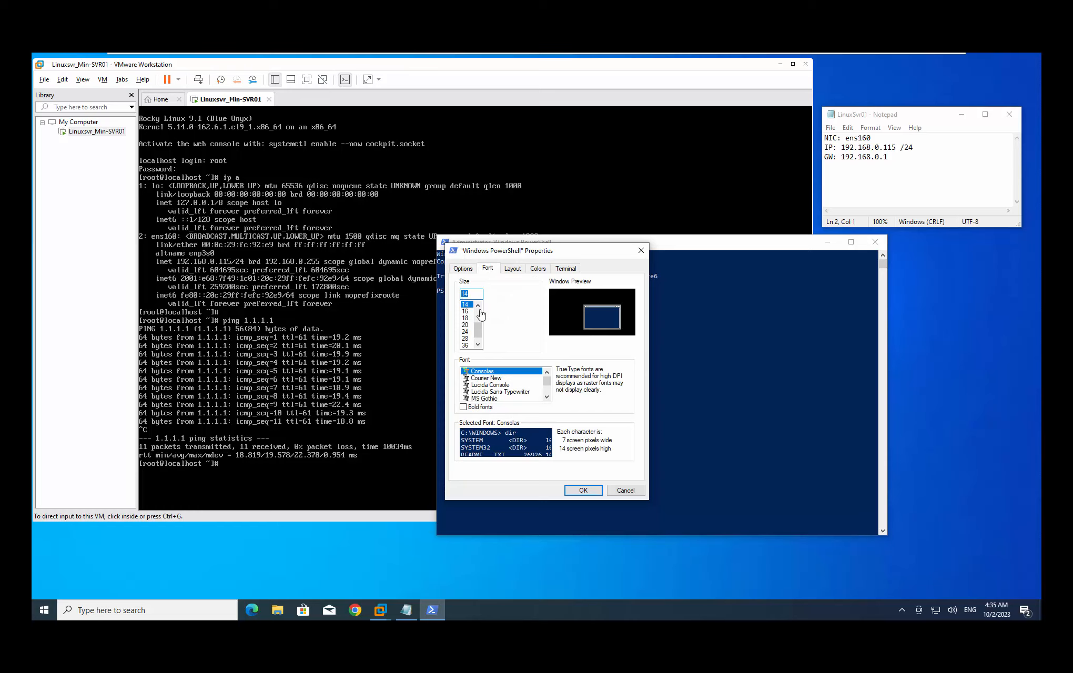
{"action": "left_click", "coordinate": [465, 331]}
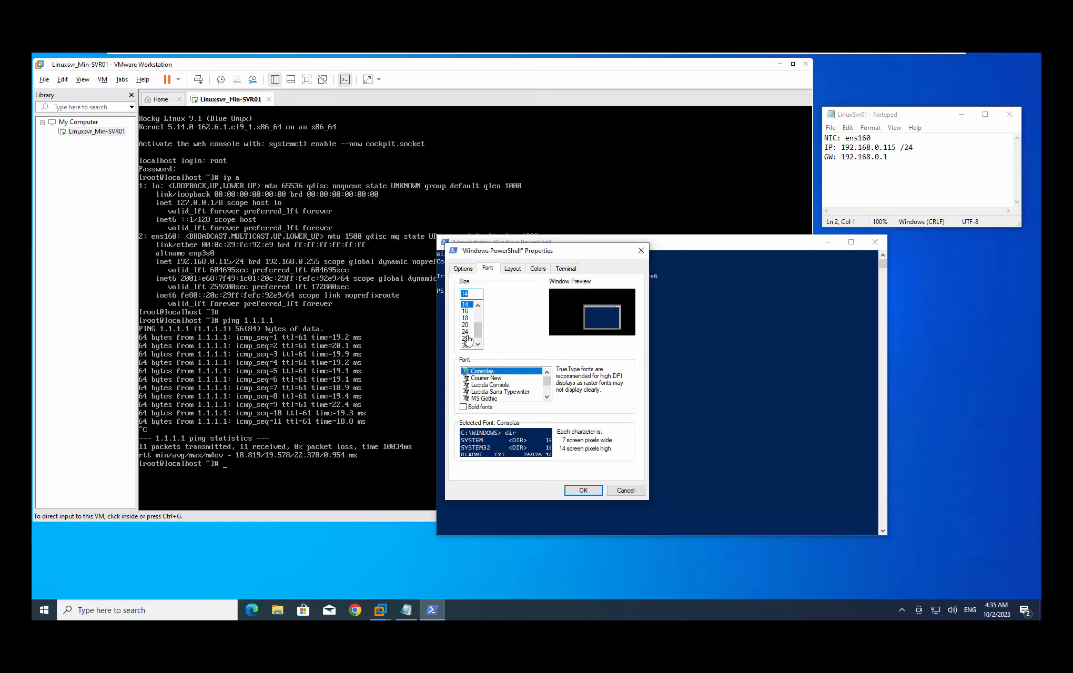
{"action": "left_click", "coordinate": [581, 490]}
{"action": "left_click_drag", "start_coordinate": [745, 242], "coordinate": [421, 73]}
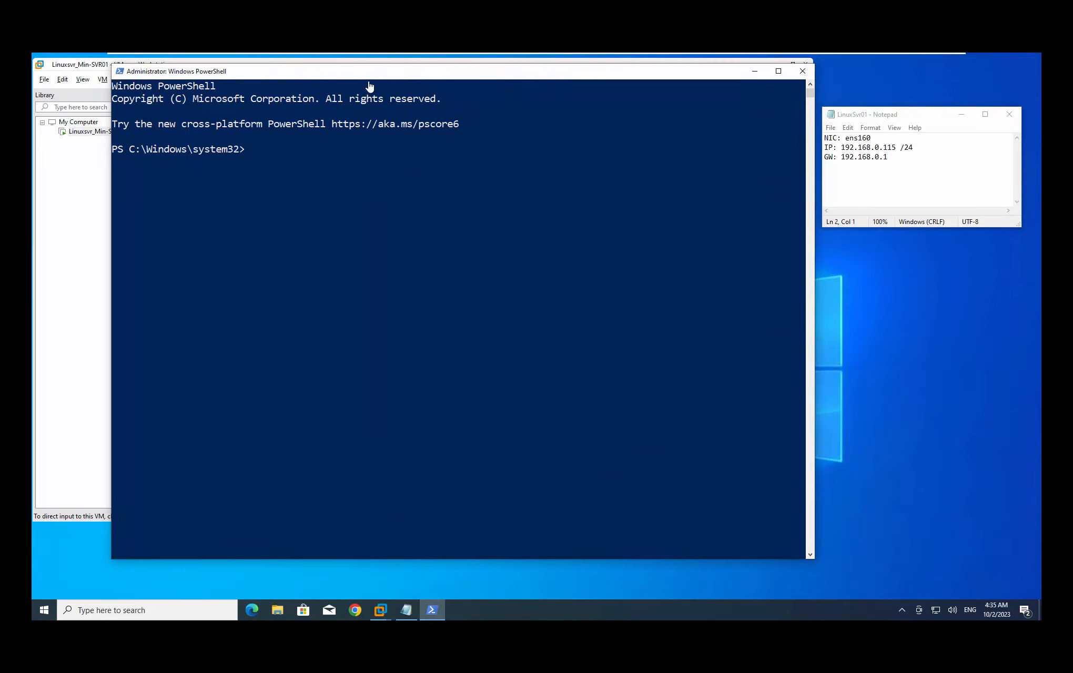
Nudge the PowerShell window left and exit selection mode to get a fresh prompt
{"action": "left_click_drag", "start_coordinate": [359, 76], "coordinate": [306, 79]}
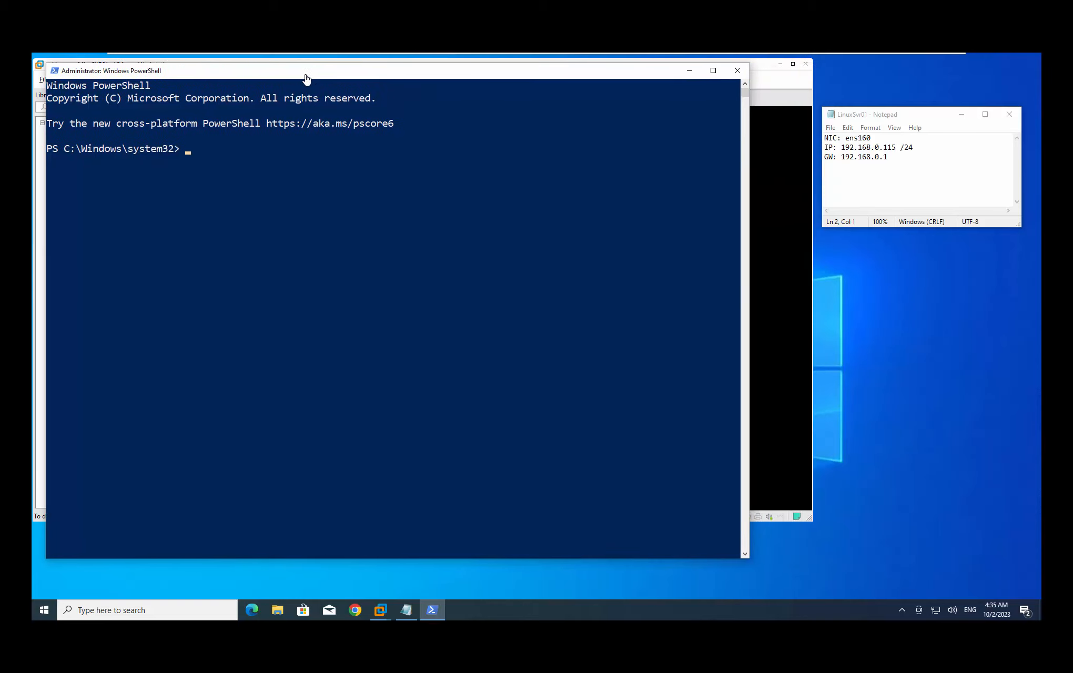
{"action": "left_click", "coordinate": [360, 238]}
{"action": "key", "text": "Escape"}
{"action": "left_click", "coordinate": [360, 240]}
{"action": "key", "text": "Escape"}
{"action": "key", "text": "Return"}
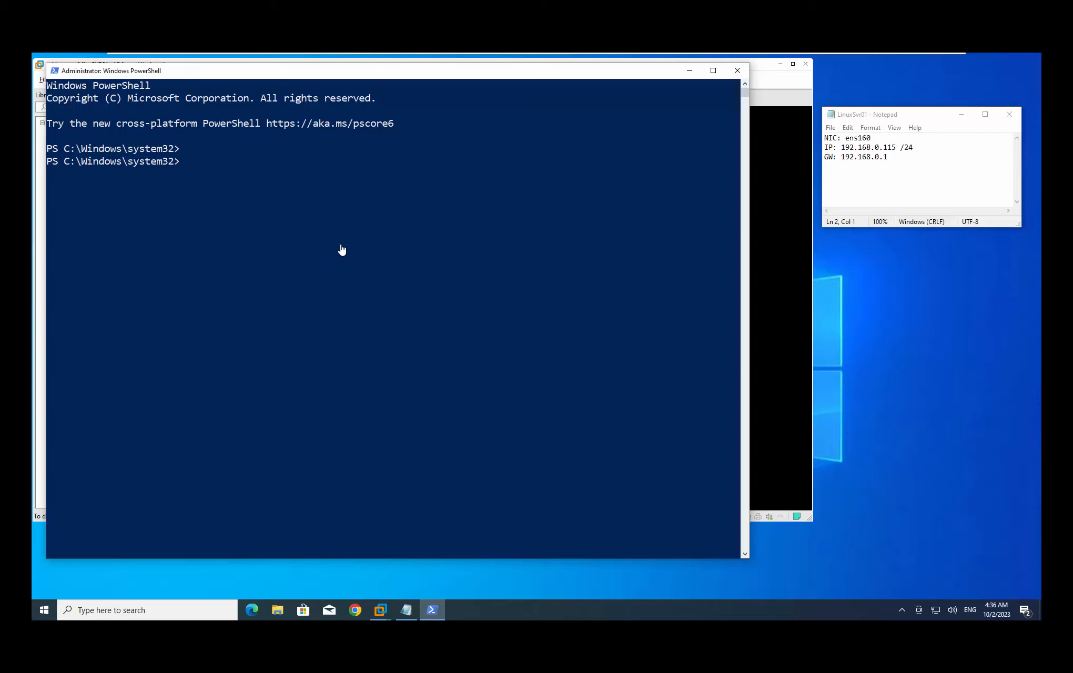
{"action": "type", "text": "ssh root@192.168.0.115"}
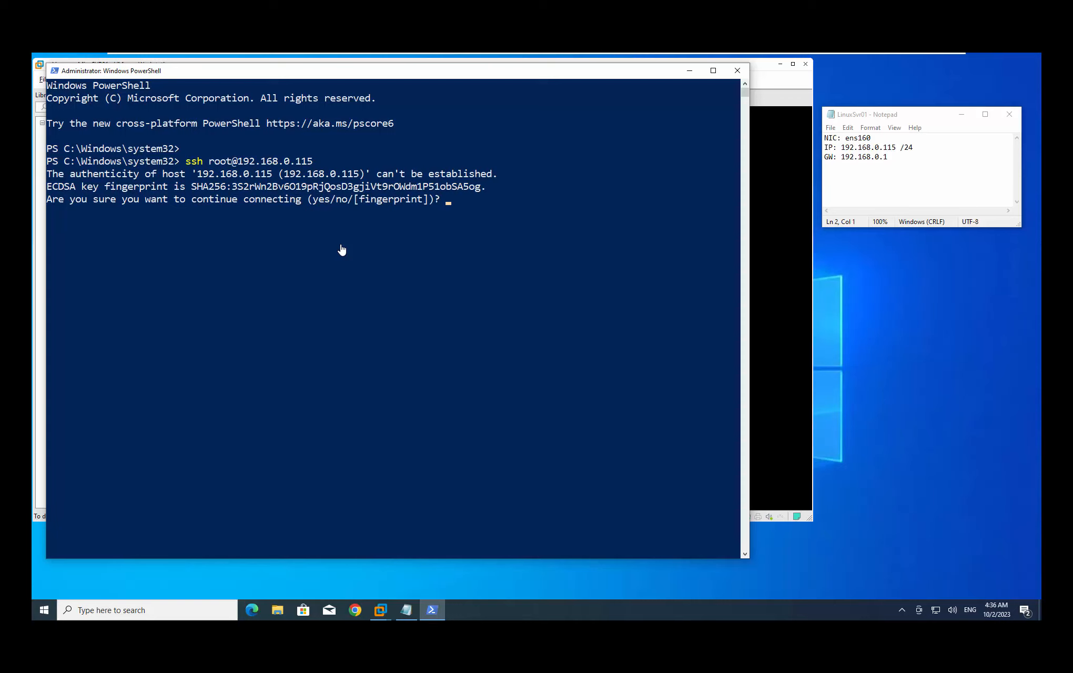
{"action": "type", "text": "ye"}
{"action": "key", "text": "Return"}
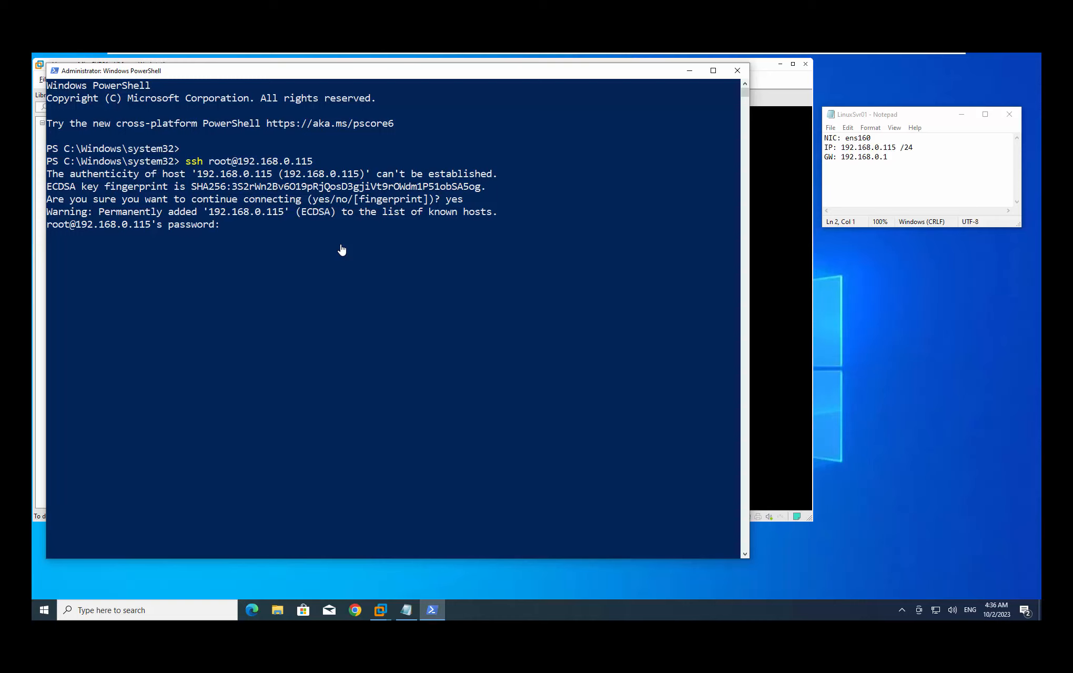
{"action": "key", "text": "Return"}
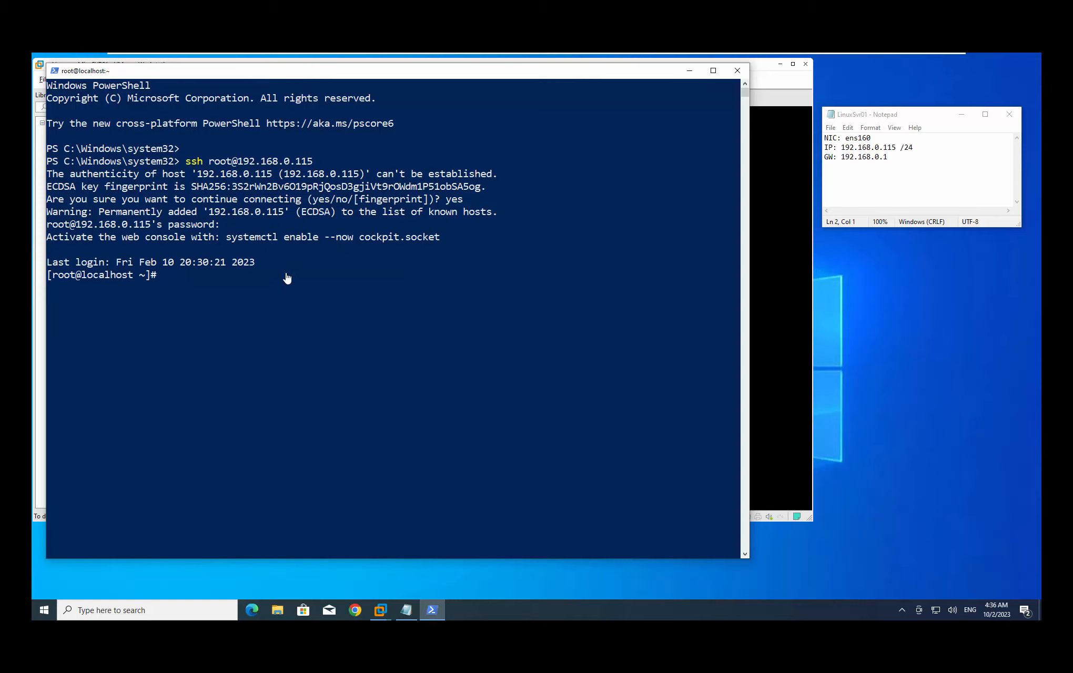
{"action": "key", "text": "Return"}
{"action": "key", "text": "Return"}
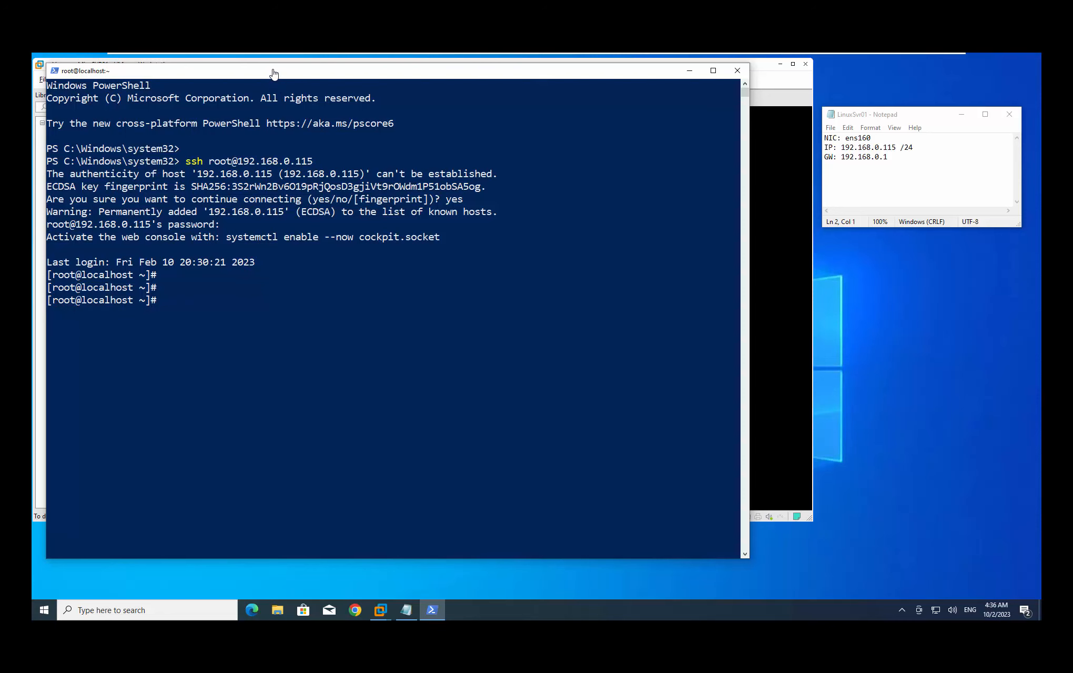
Shift the VMware console window left and release input from the VM with Ctrl+Alt
{"action": "left_click_drag", "start_coordinate": [281, 76], "coordinate": [553, 105]}
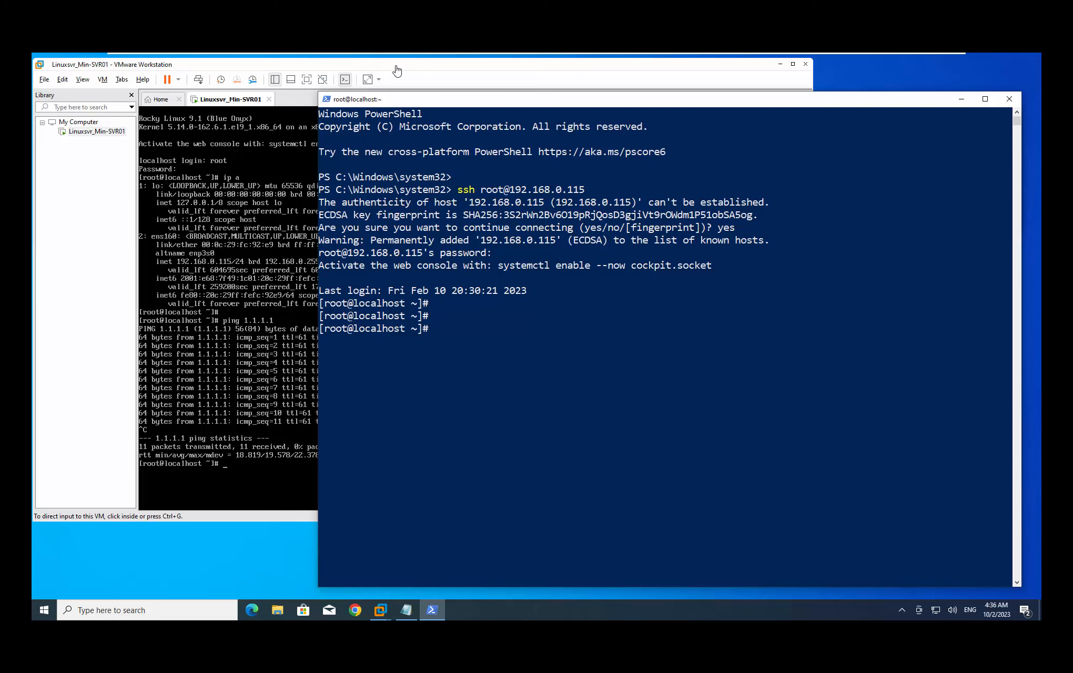
{"action": "left_click_drag", "start_coordinate": [395, 66], "coordinate": [305, 65]}
{"action": "left_click", "coordinate": [231, 491]}
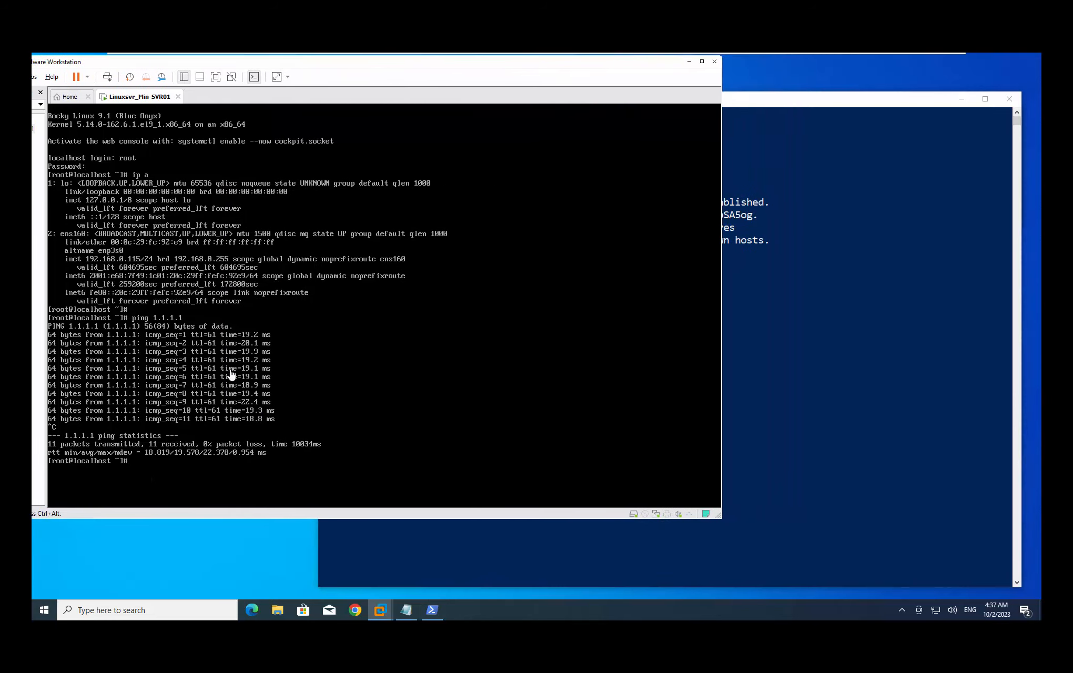
{"action": "key", "text": "ctrl+alt"}
Position the PowerShell SSH window to the right so both consoles are visible together
{"action": "left_click", "coordinate": [787, 104]}
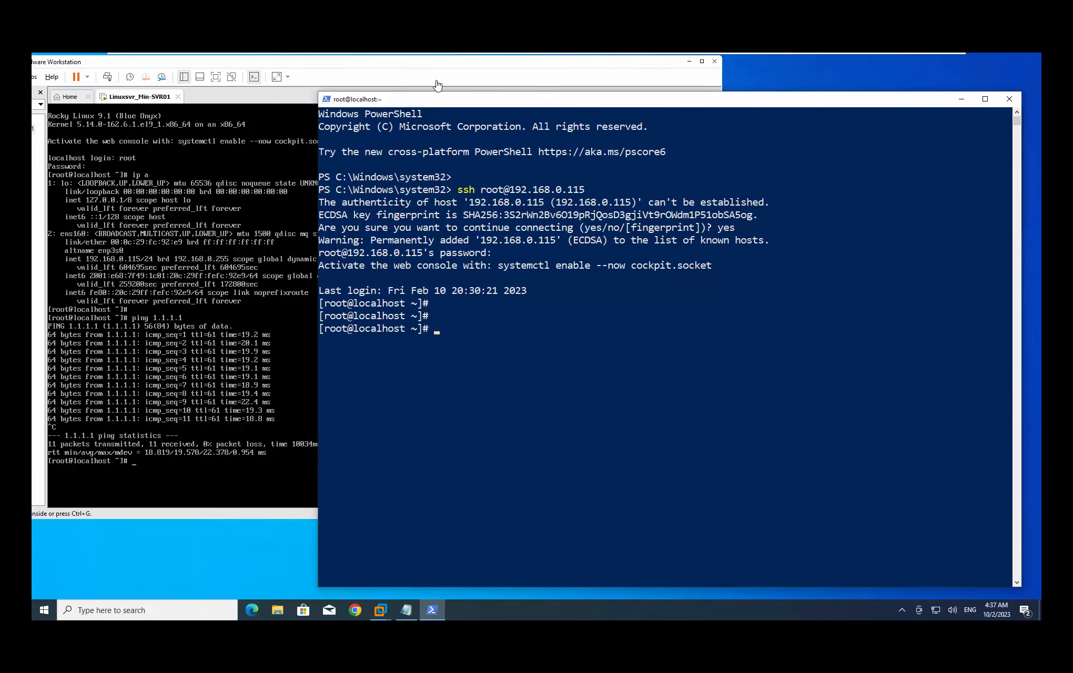
{"action": "left_click_drag", "start_coordinate": [421, 100], "coordinate": [422, 76]}
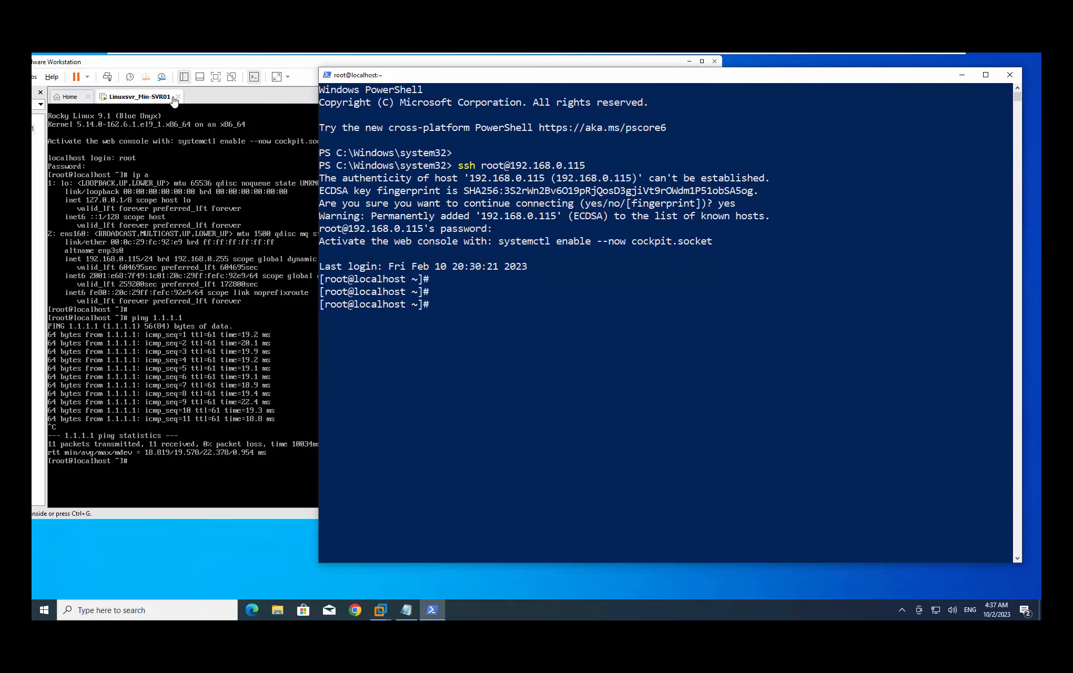
{"action": "left_click", "coordinate": [534, 330]}
{"action": "left_click_drag", "start_coordinate": [768, 77], "coordinate": [750, 102]}
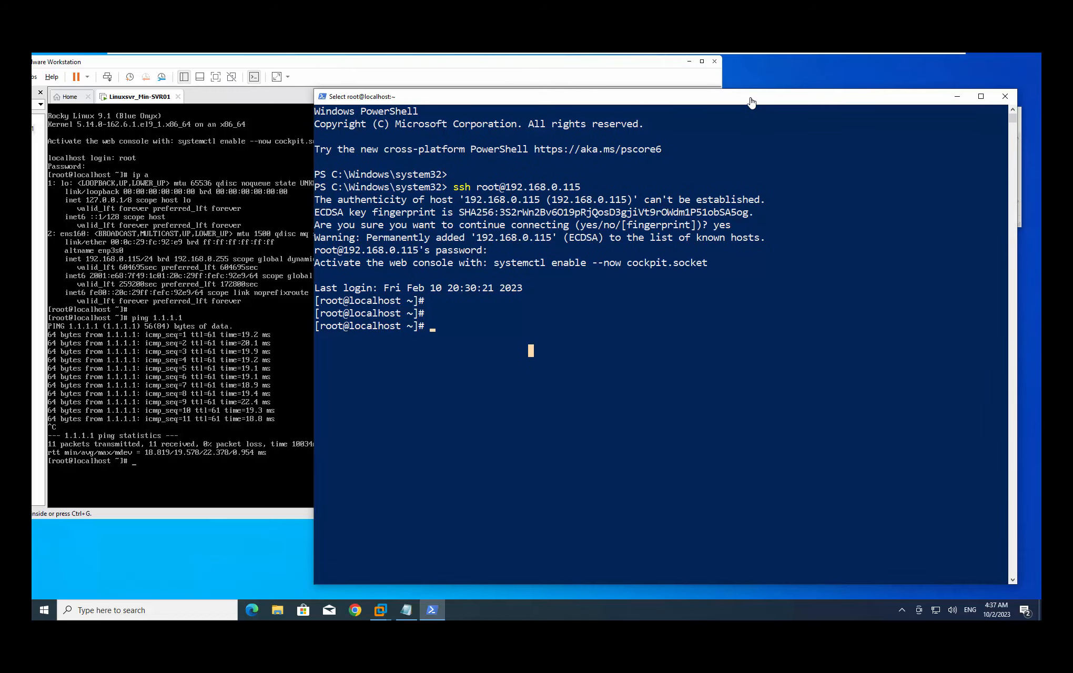
{"action": "left_click", "coordinate": [599, 425]}
{"action": "left_click", "coordinate": [699, 388]}
{"action": "left_click", "coordinate": [338, 326]}
{"action": "left_click_drag", "start_coordinate": [337, 326], "coordinate": [324, 330]}
Run ip a in the root SSH session to list the network interfaces
{"action": "left_click", "coordinate": [483, 326]}
{"action": "key", "text": "Escape"}
{"action": "type", "text": "ip a"}
{"action": "key", "text": "Return"}
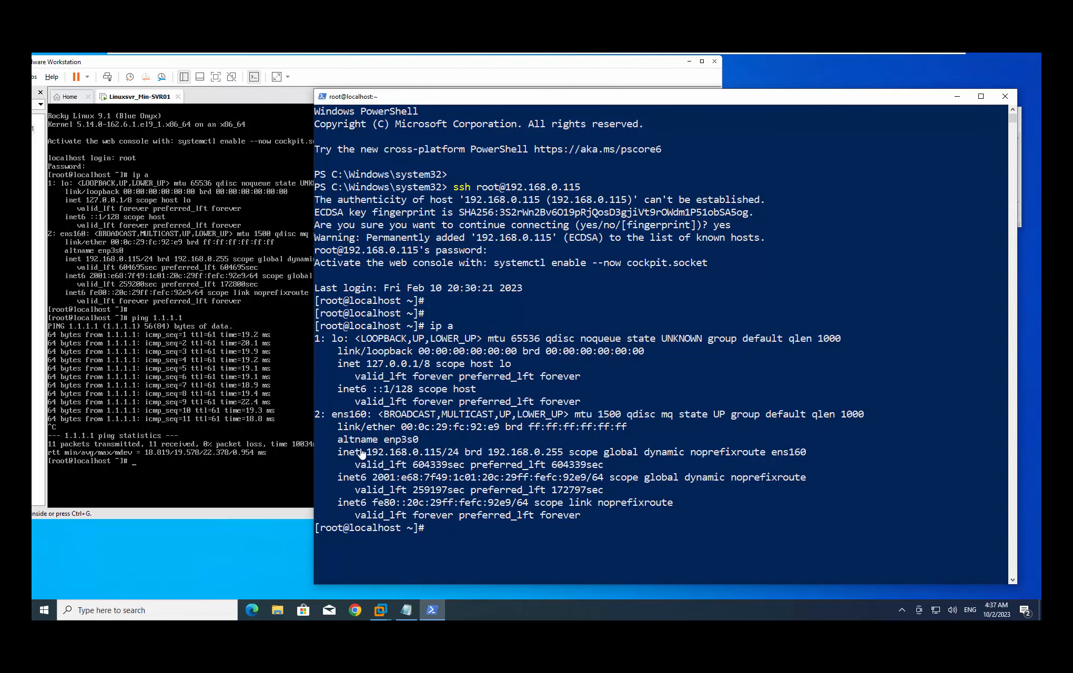
Highlight 192.168.0.115/24 on the ens160 inet line of the output
{"action": "left_click_drag", "start_coordinate": [368, 457], "coordinate": [447, 453]}
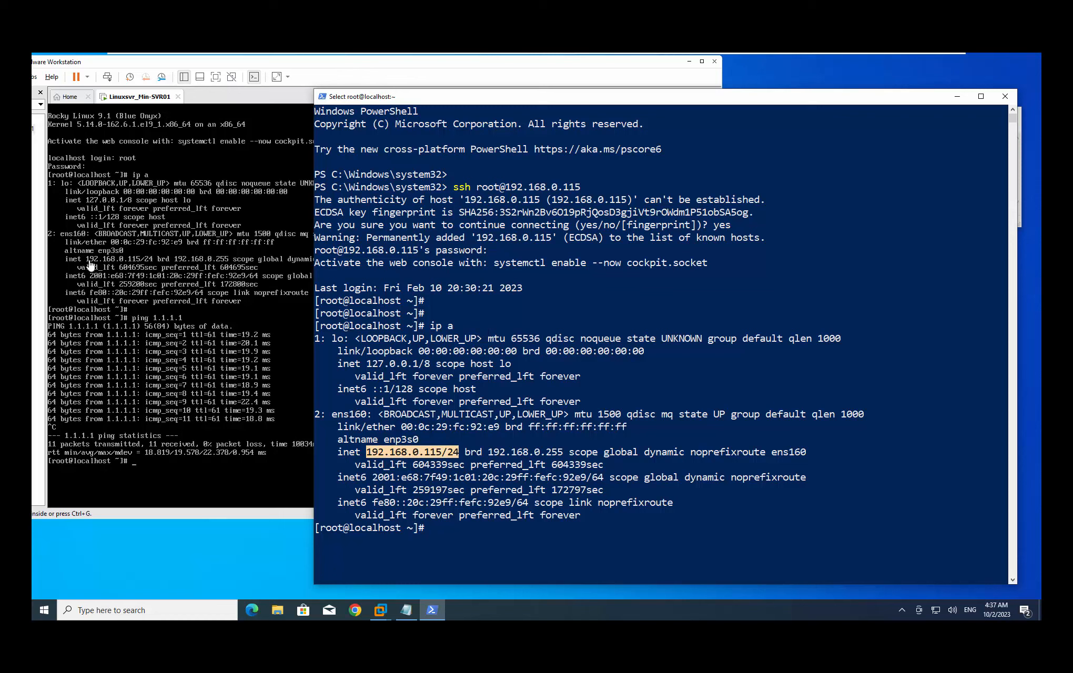
{"action": "left_click", "coordinate": [554, 552]}
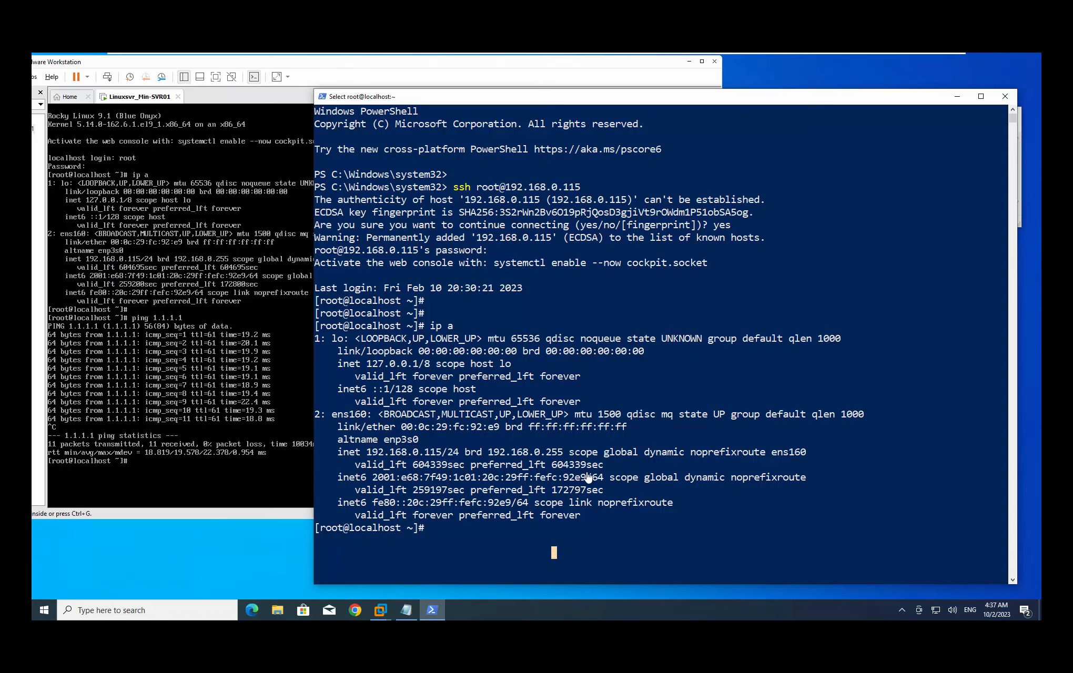
{"action": "left_click", "coordinate": [478, 540]}
{"action": "left_click_drag", "start_coordinate": [366, 453], "coordinate": [458, 458]}
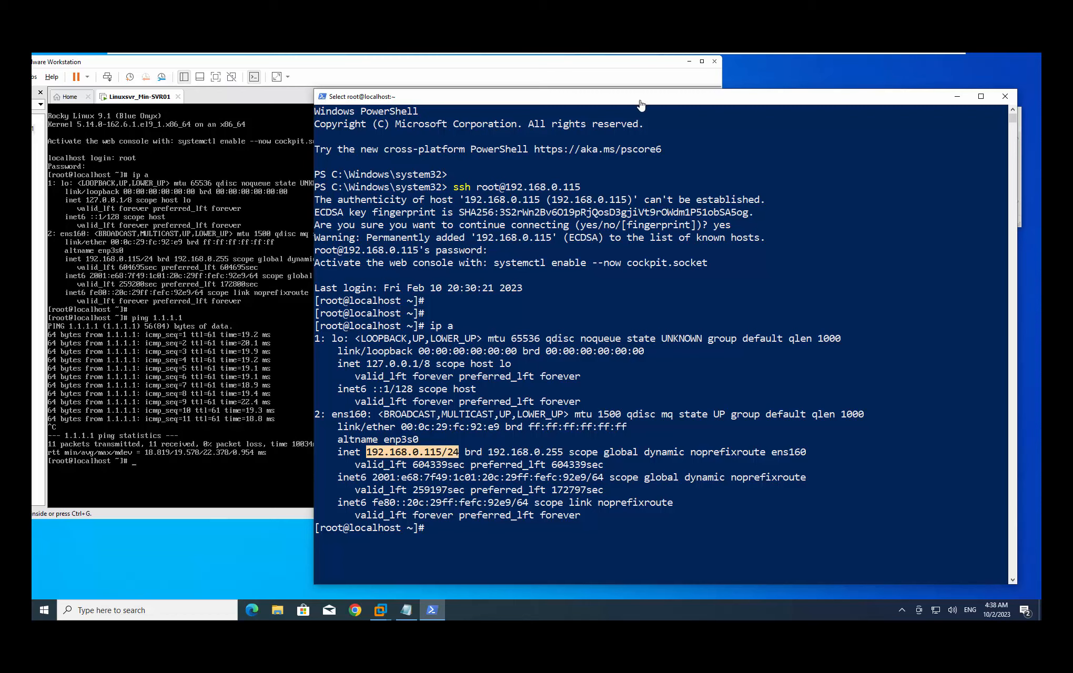
Nudge the terminal window higher and briefly highlight the server's IP address in the output
{"action": "left_click_drag", "start_coordinate": [637, 99], "coordinate": [640, 72]}
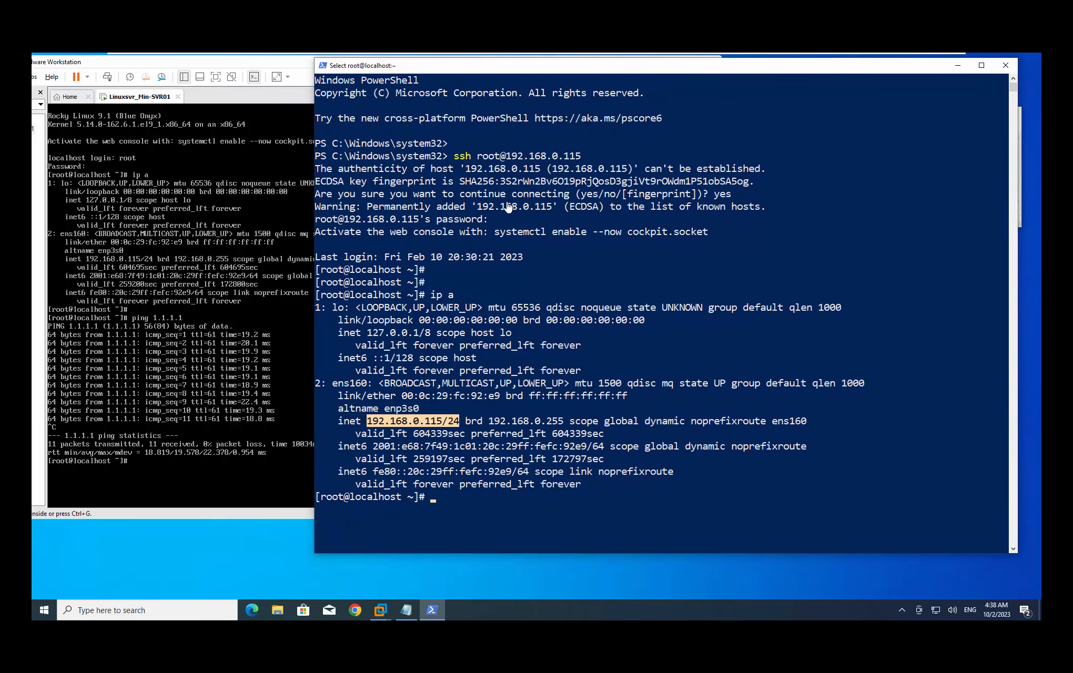
{"action": "left_click", "coordinate": [473, 509]}
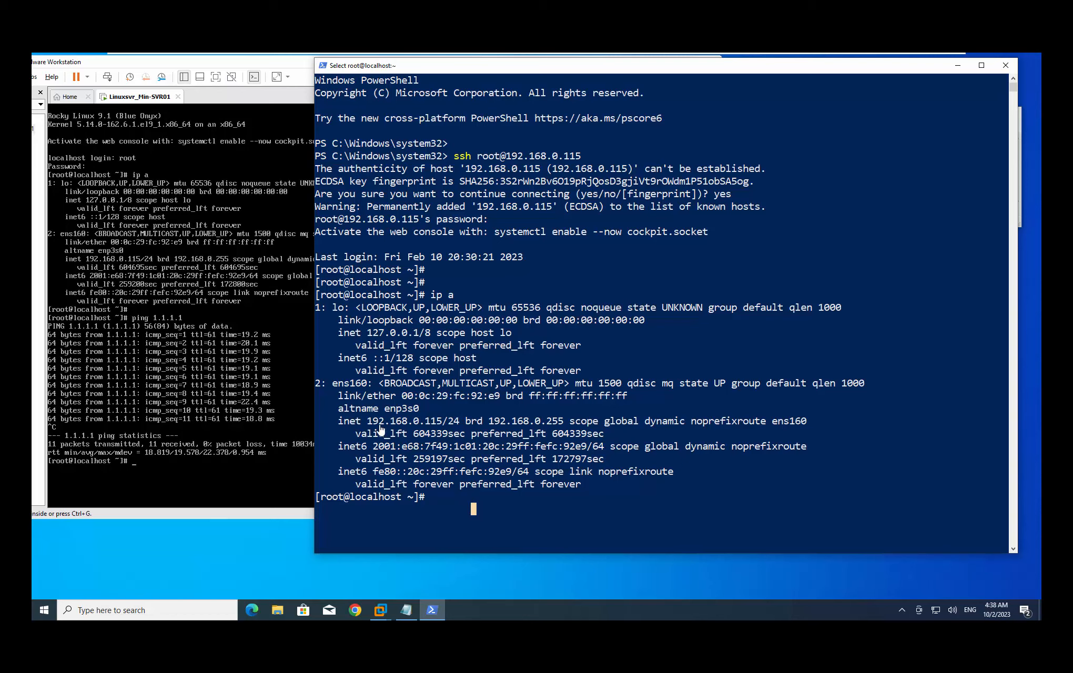
{"action": "left_click_drag", "start_coordinate": [363, 423], "coordinate": [443, 425]}
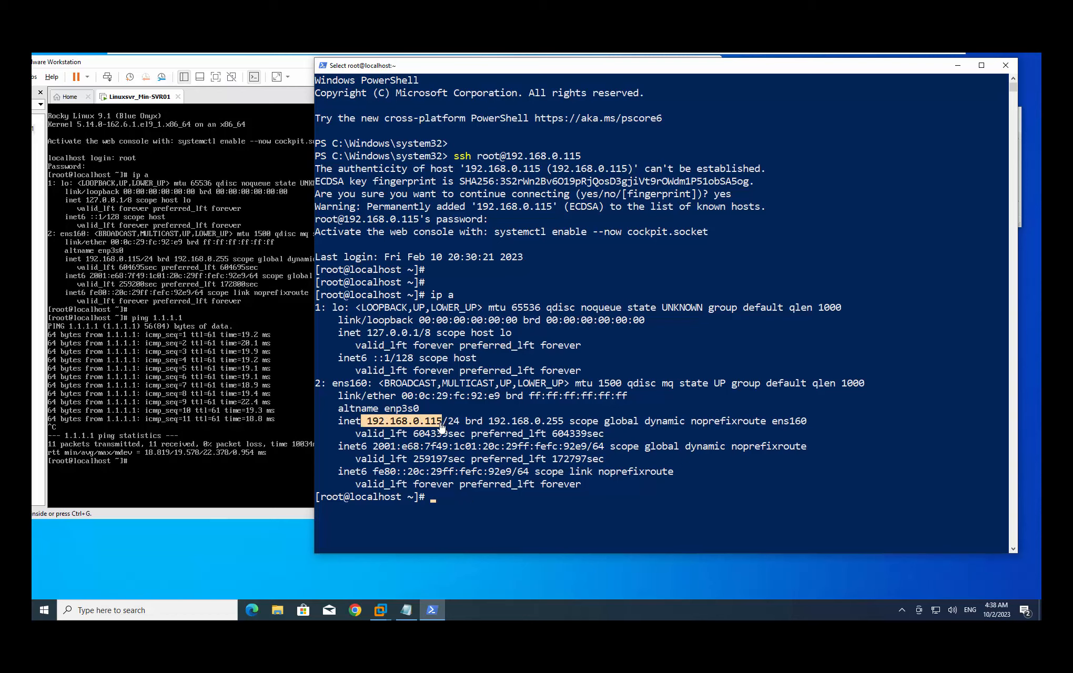
{"action": "left_click", "coordinate": [482, 499]}
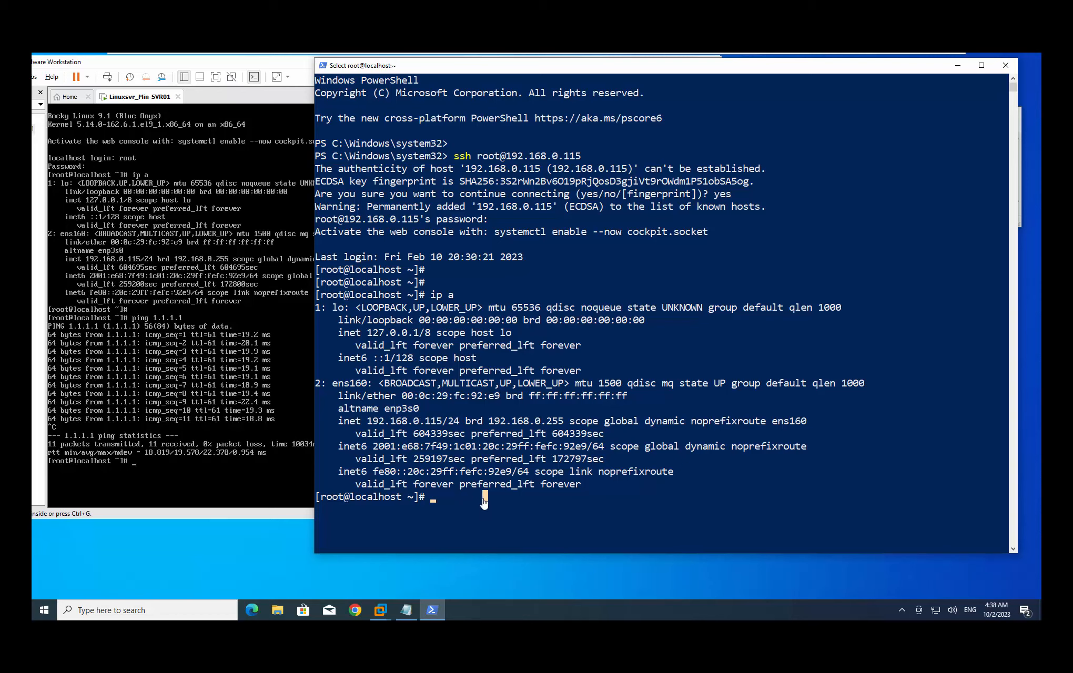
{"action": "left_click", "coordinate": [468, 509]}
Launch nmtui and open its 'Set system hostname' prompt
{"action": "key", "text": "Escape"}
{"action": "type", "text": "nmtui"}
{"action": "key", "text": "Return"}
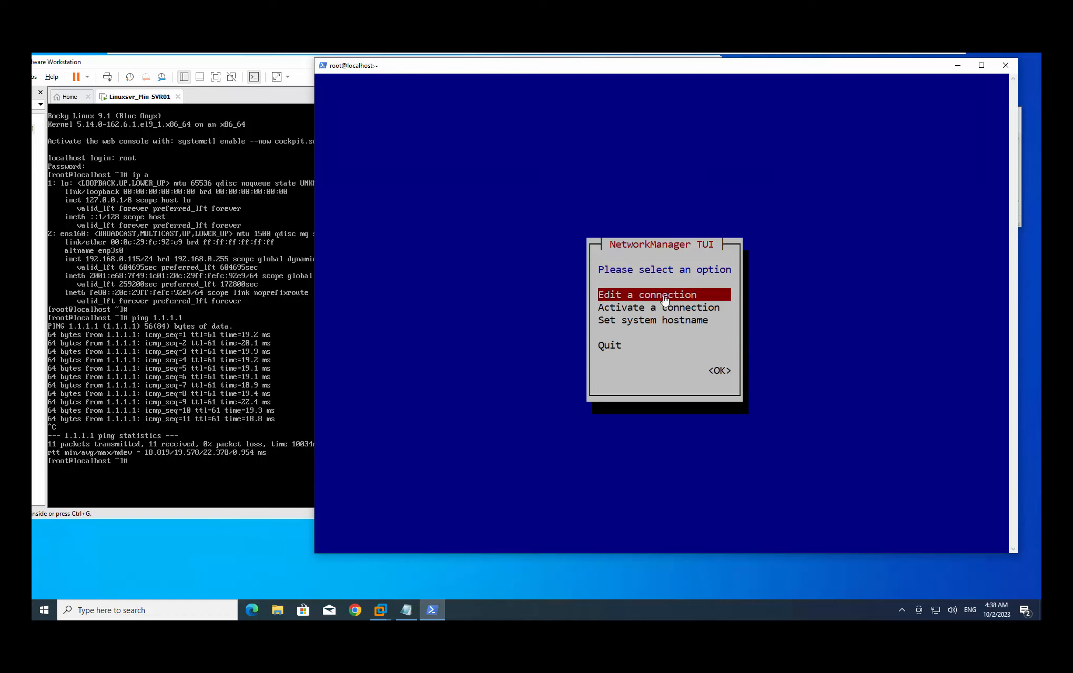
{"action": "key", "text": "Down"}
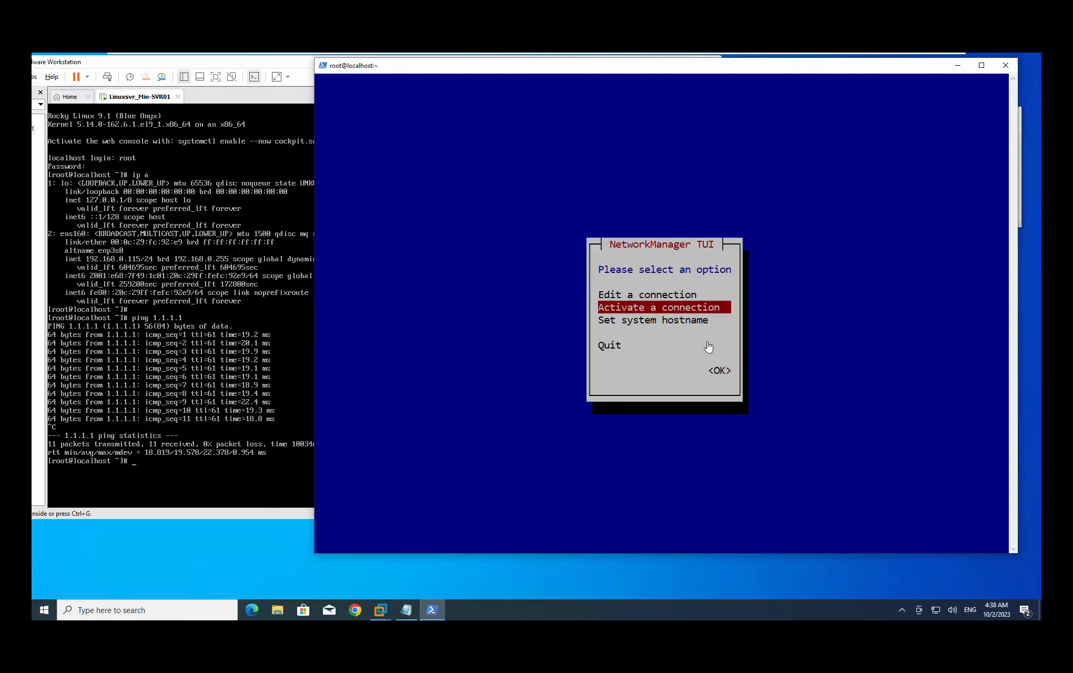
{"action": "key", "text": "Down"}
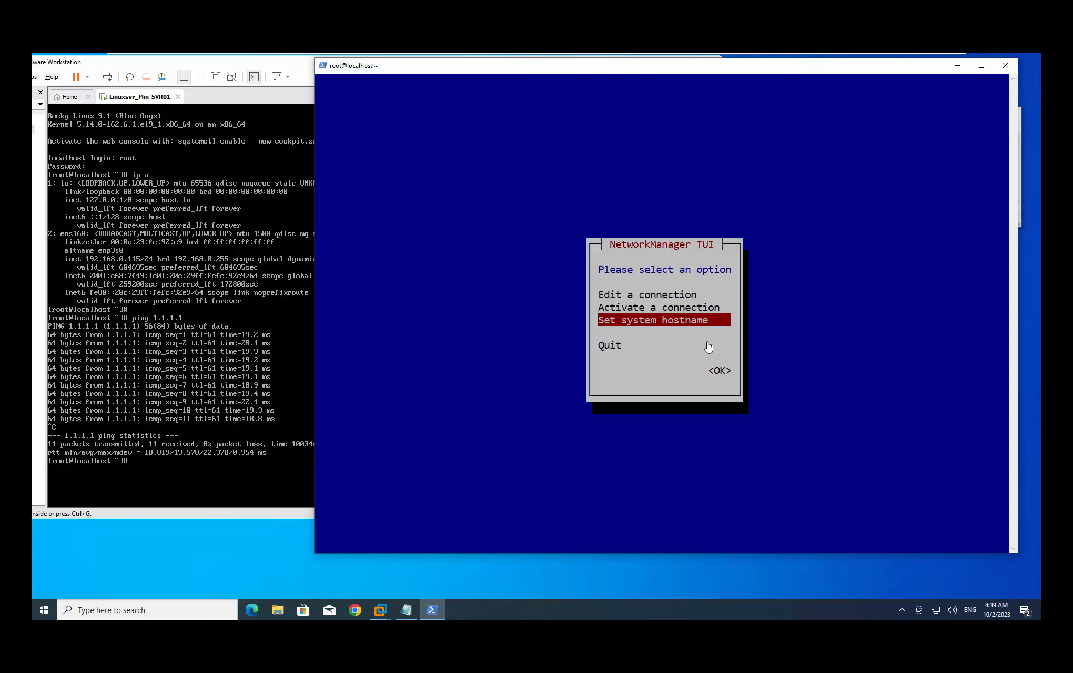
{"action": "key", "text": "Return"}
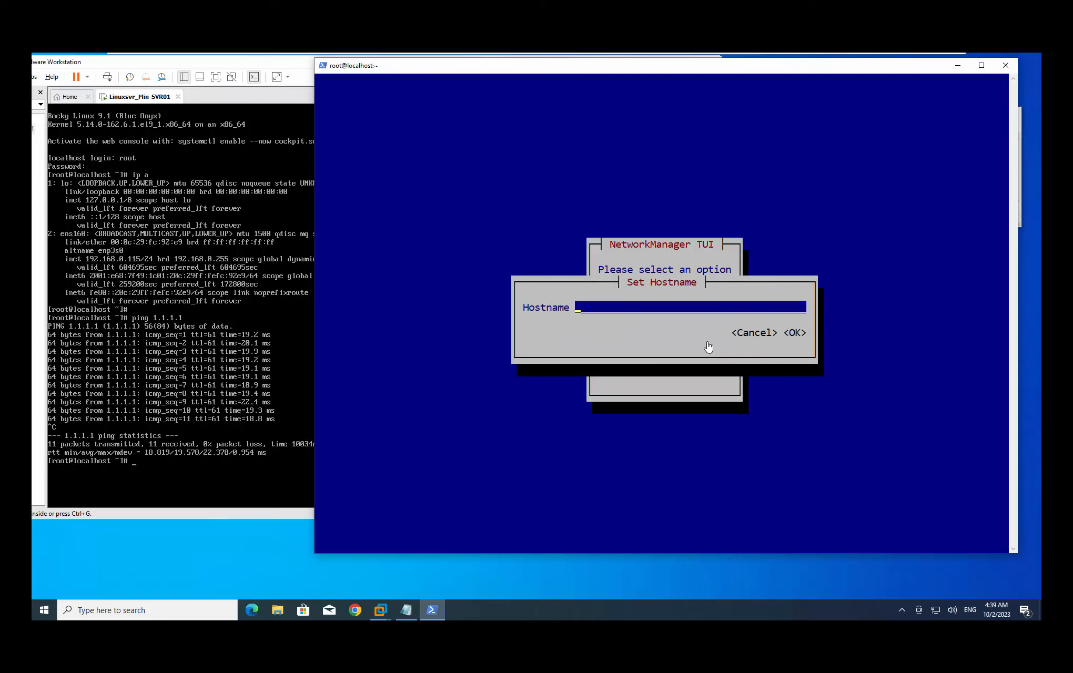
Enter linuxsvr01 as the hostname, confirm it, and dismiss the confirmation
{"action": "left_click", "coordinate": [678, 311]}
{"action": "type", "text": "linuxsvr01"}
{"action": "key", "text": "Tab"}
{"action": "key", "text": "Tab"}
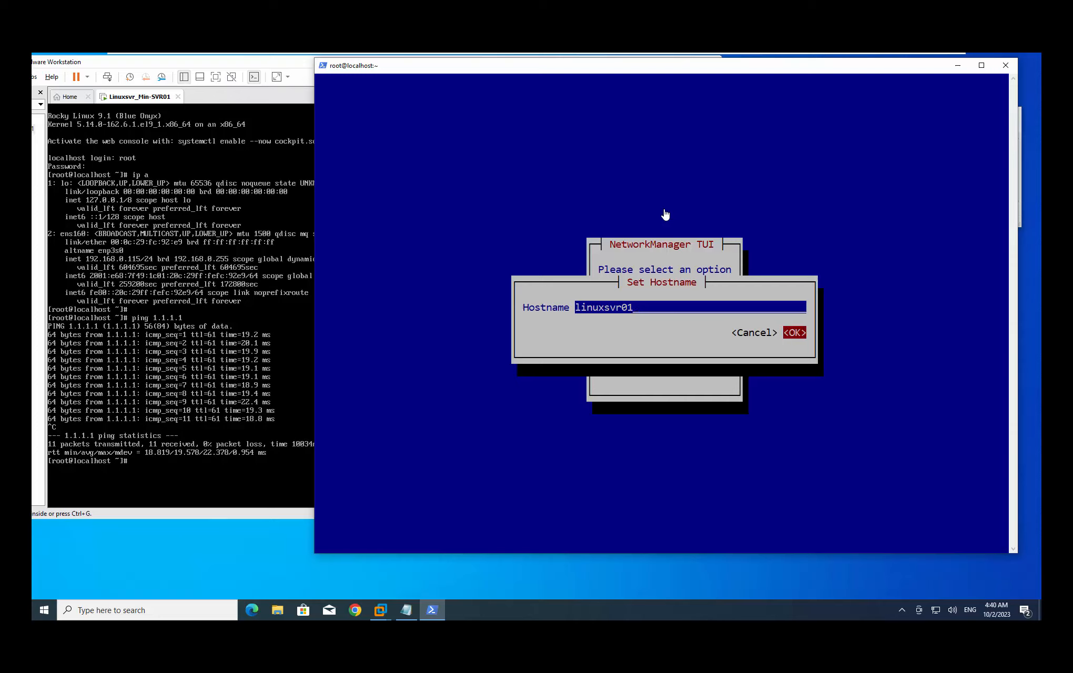
{"action": "key", "text": "Return"}
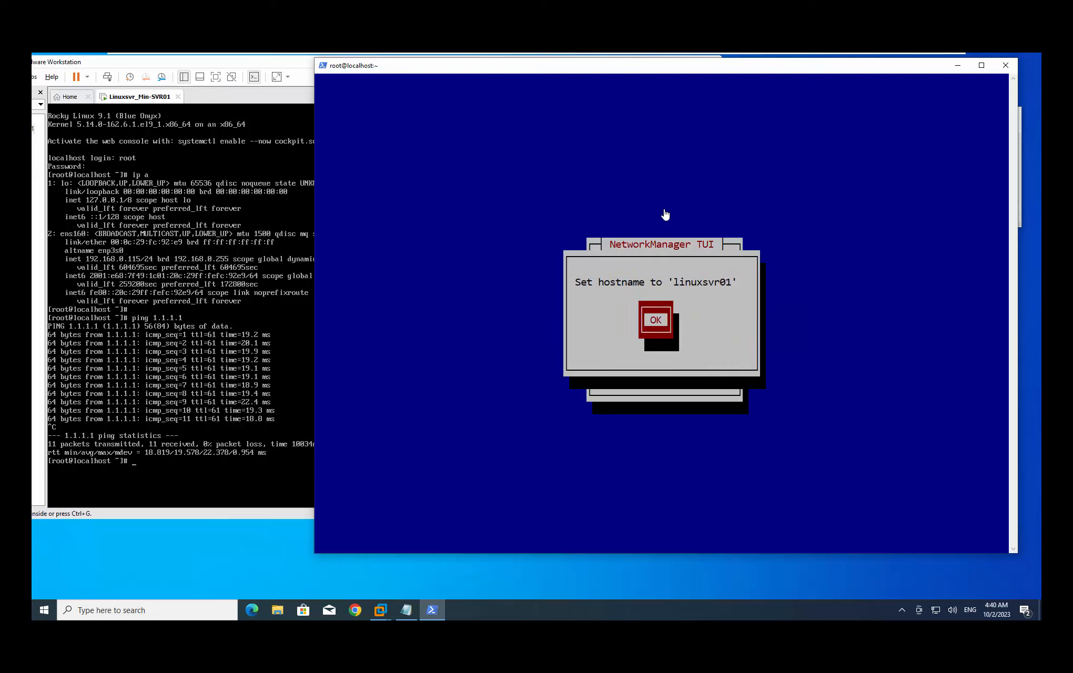
{"action": "key", "text": "Return"}
{"action": "key", "text": "Up"}
{"action": "key", "text": "Up"}
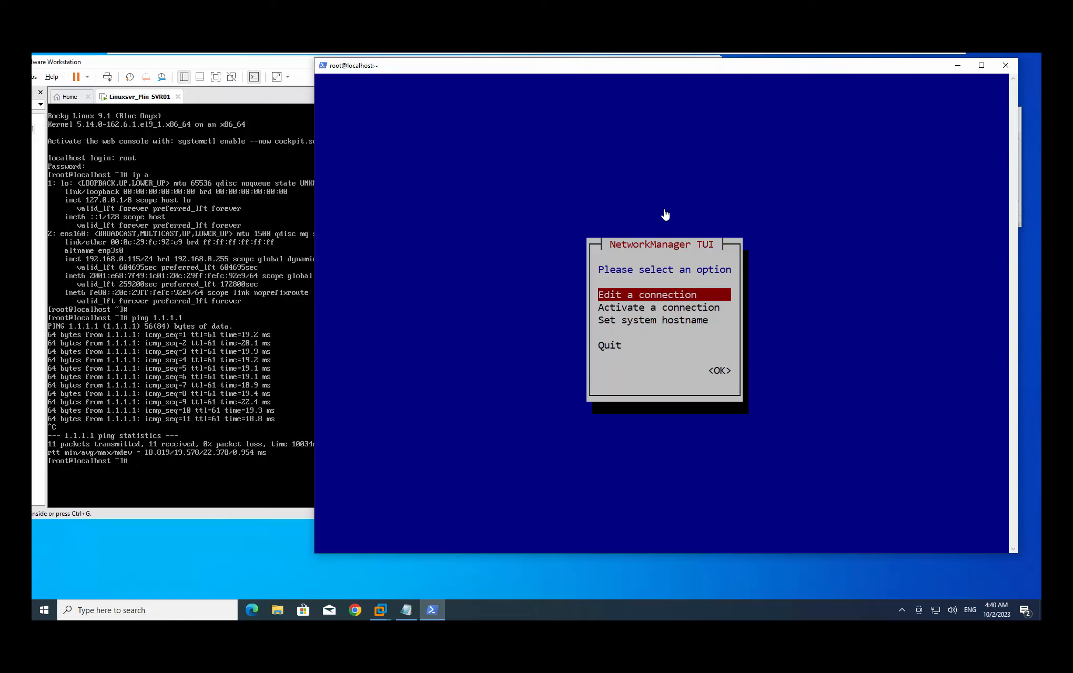
Open the ens160 connection for editing from the connection list
{"action": "key", "text": "Return"}
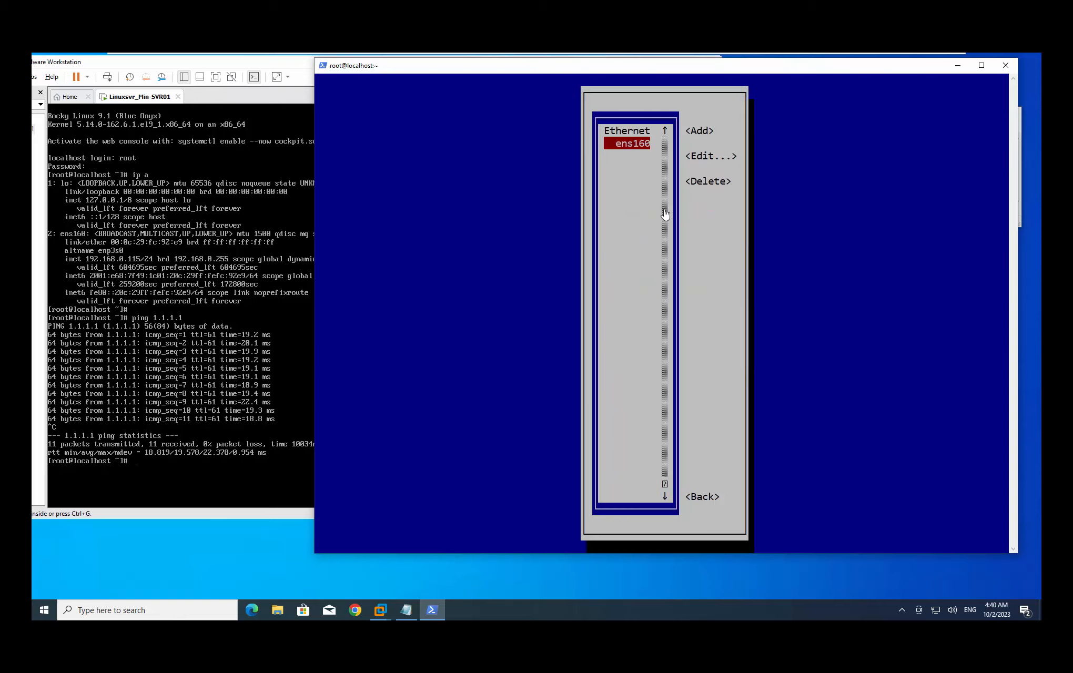
{"action": "key", "text": "Tab"}
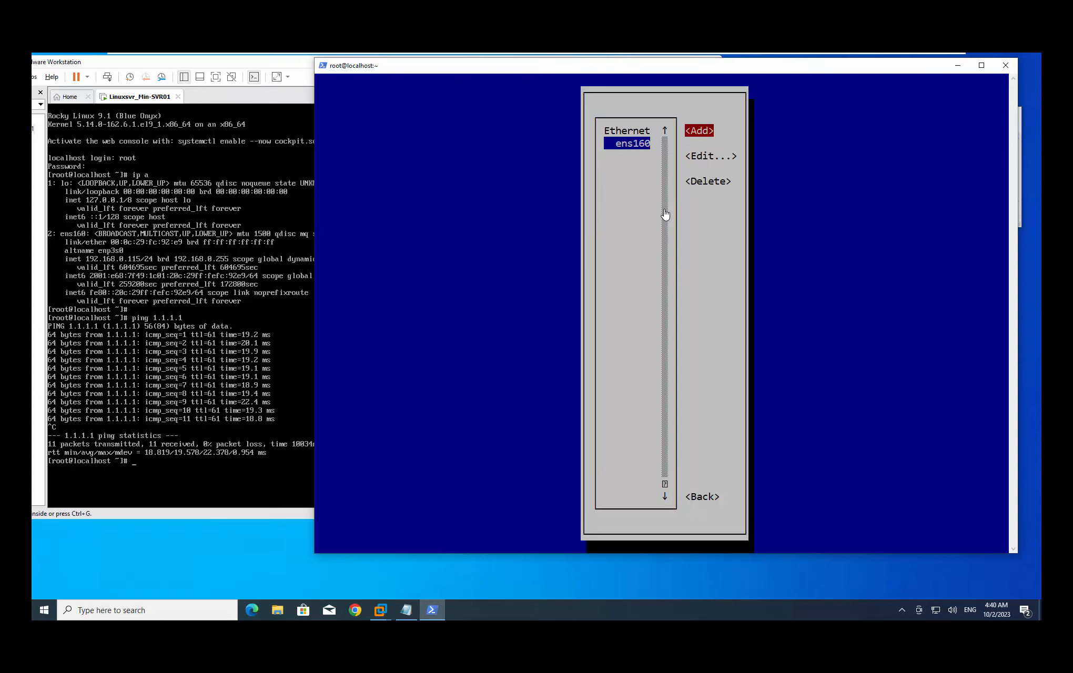
{"action": "key", "text": "Down"}
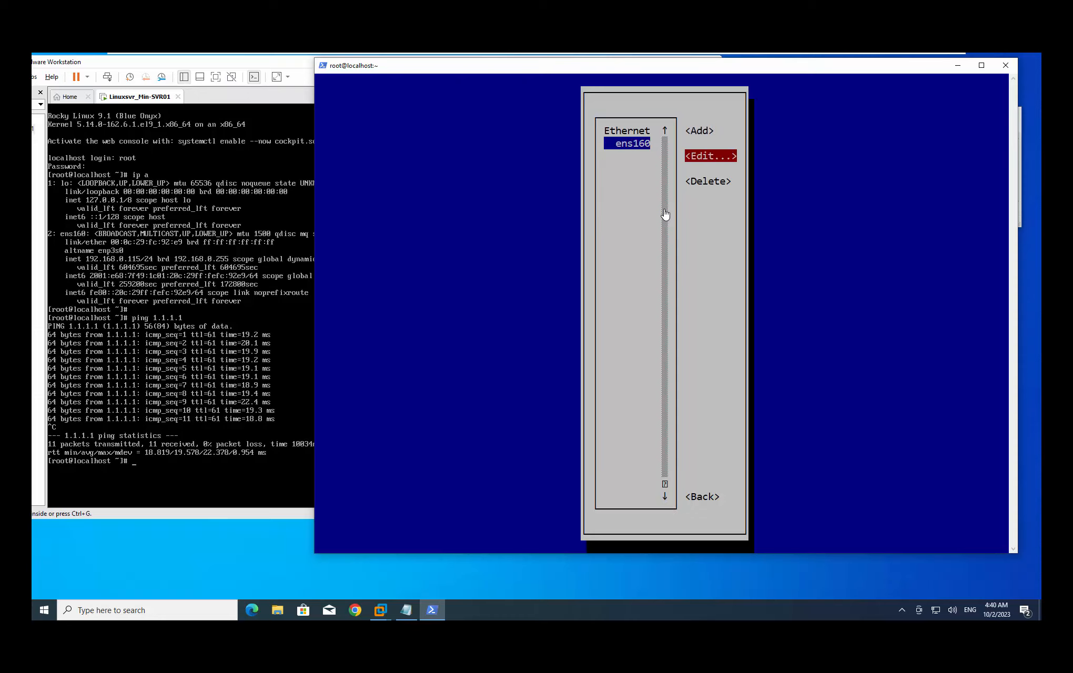
{"action": "key", "text": "Return"}
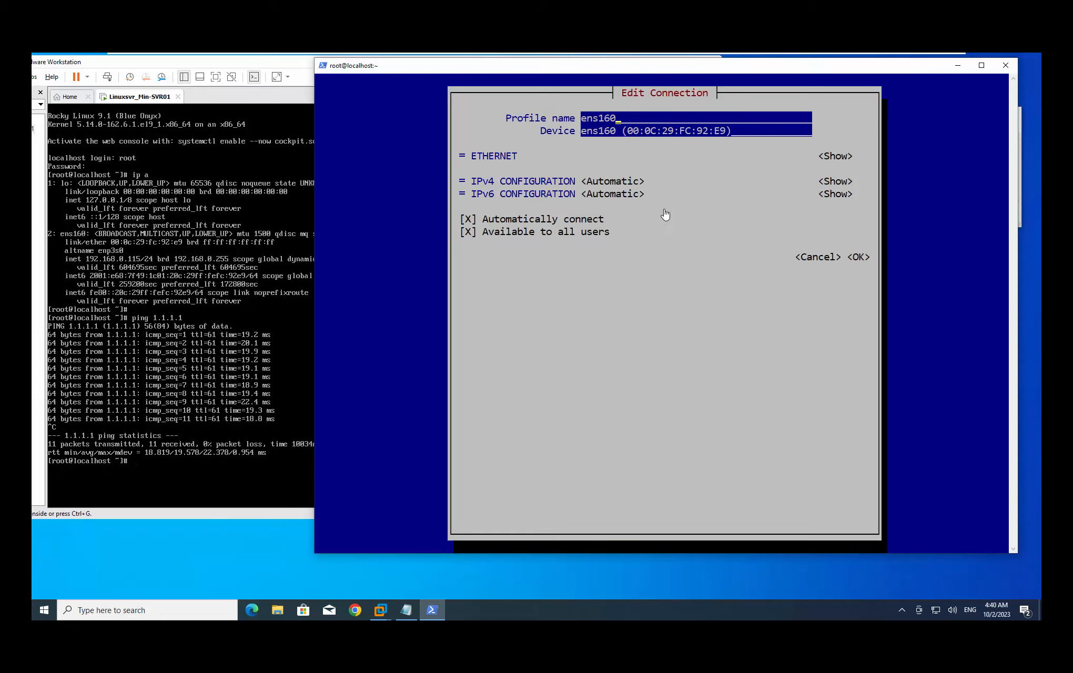
Set IPv4 CONFIGURATION to Manual and expand the IPv4 address settings
{"action": "key", "text": "Left"}
{"action": "key", "text": "Down"}
{"action": "key", "text": "Down"}
{"action": "key", "text": "Down"}
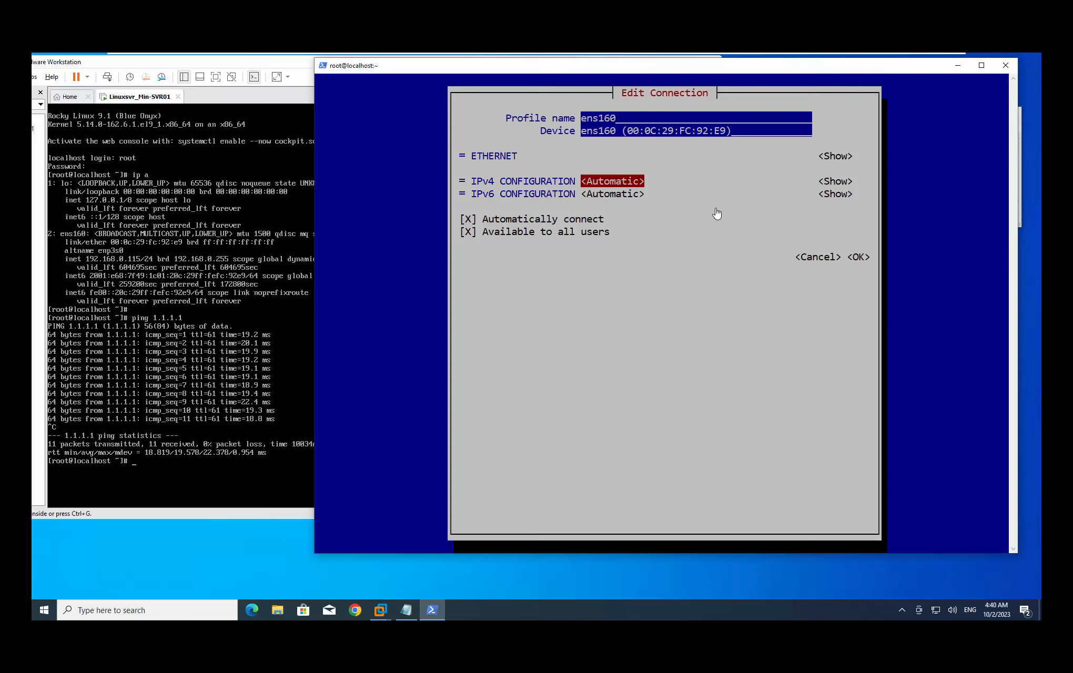
{"action": "key", "text": "Return"}
{"action": "key", "text": "Down"}
{"action": "key", "text": "Down"}
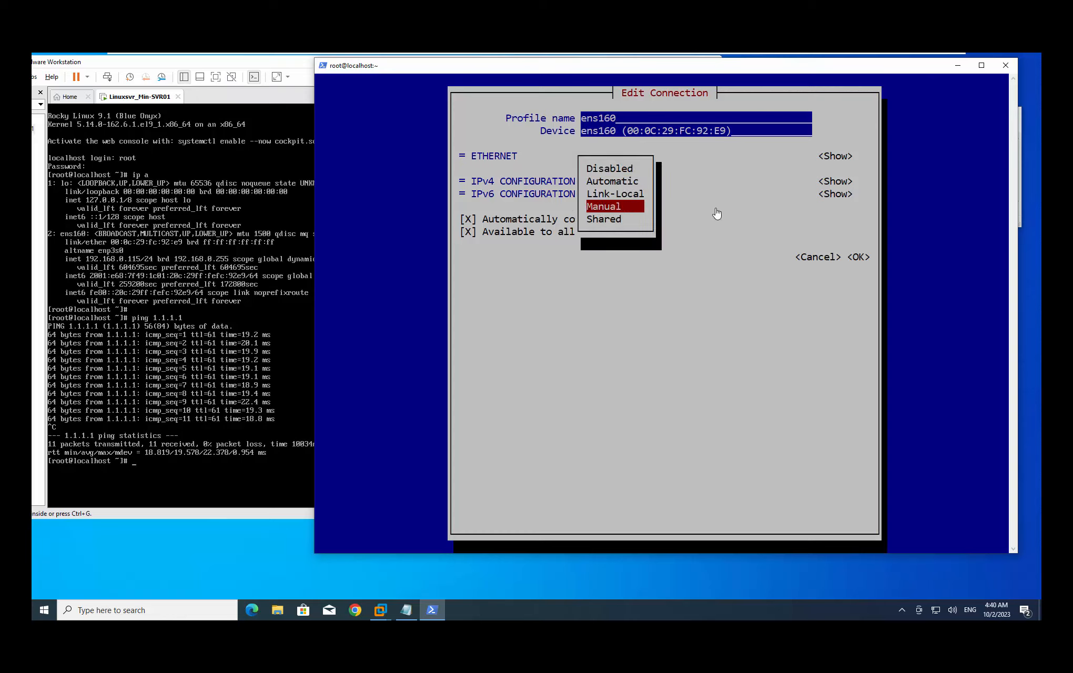
{"action": "key", "text": "Return"}
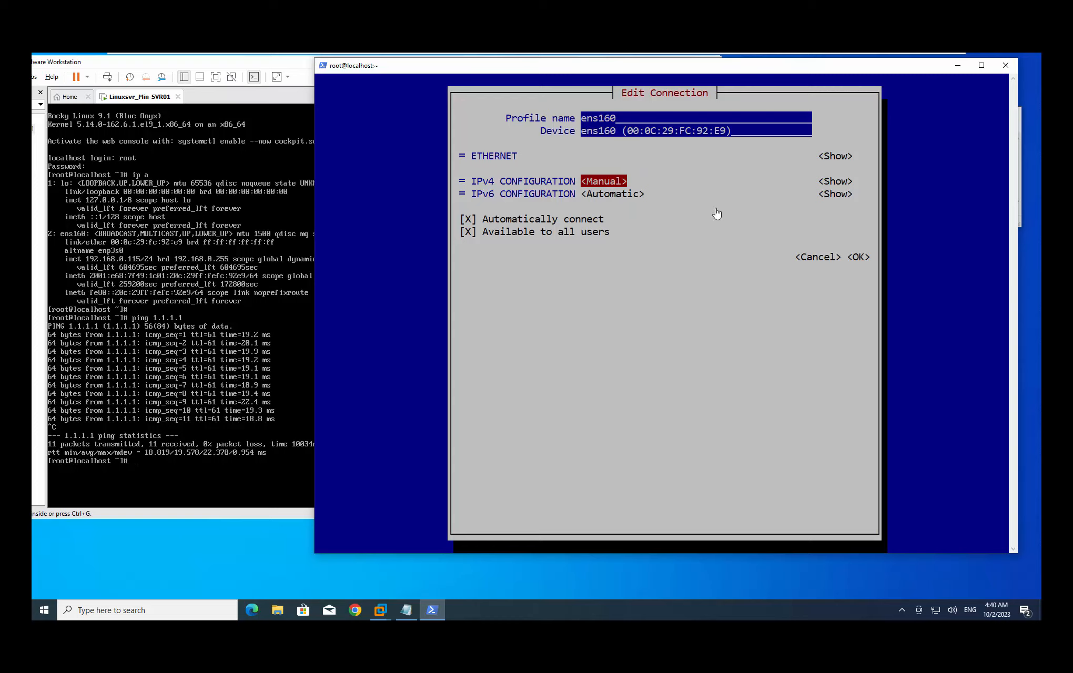
{"action": "key", "text": "Tab"}
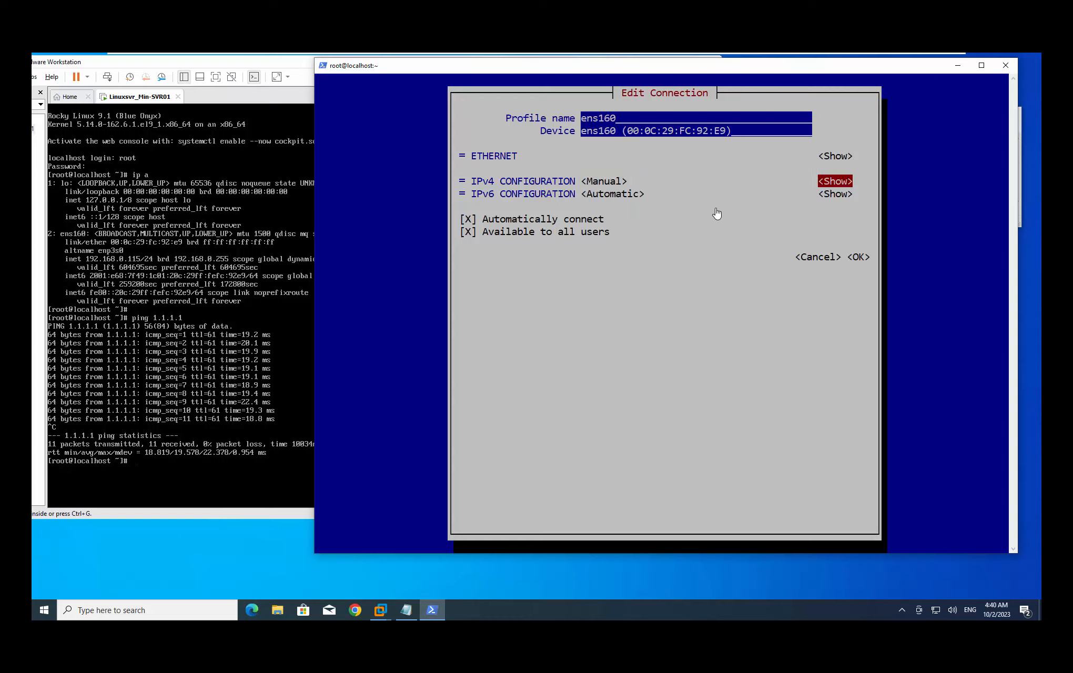
{"action": "key", "text": "Return"}
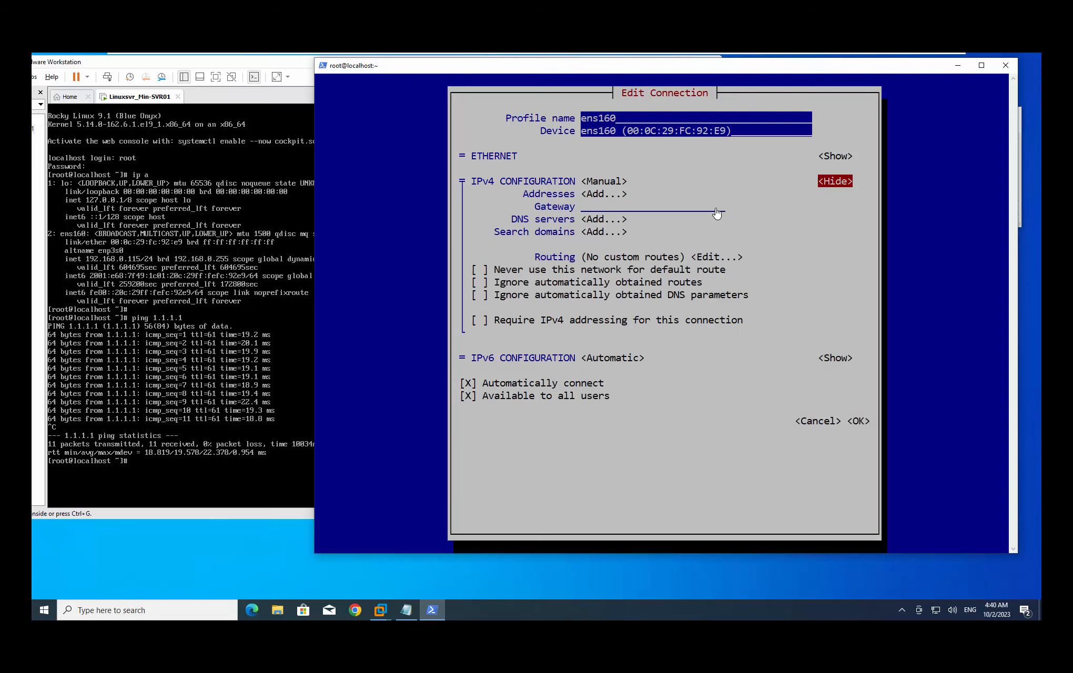
Add address 192.168.0.115/24 and gateway 192.168.0.1 to ens160
{"action": "key", "text": "Tab"}
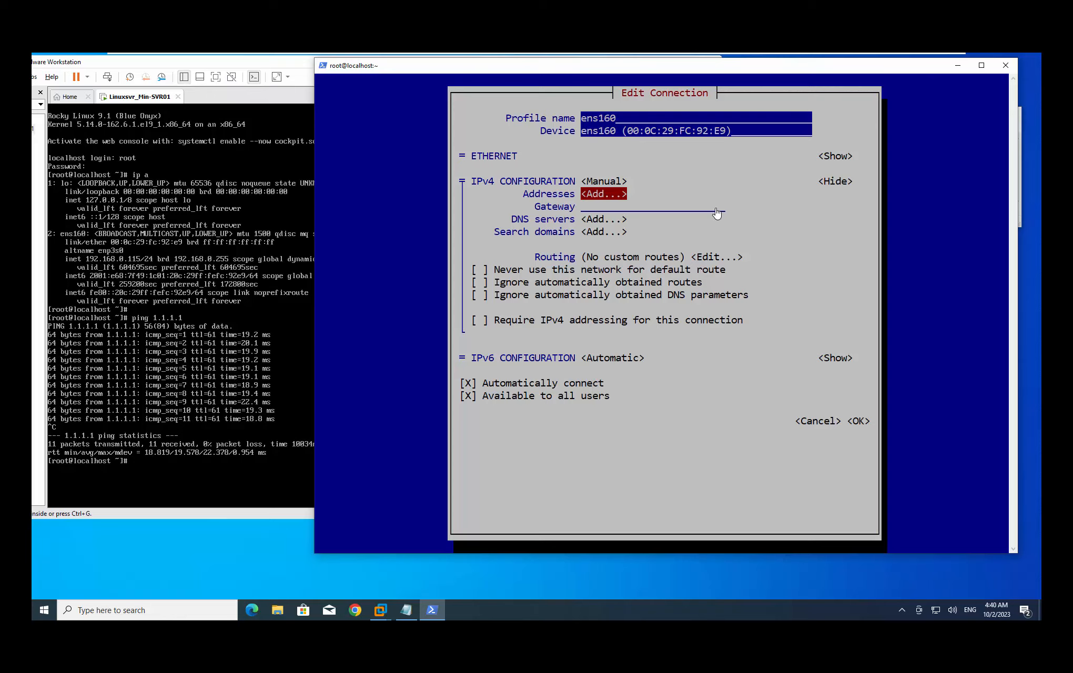
{"action": "key", "text": "Return"}
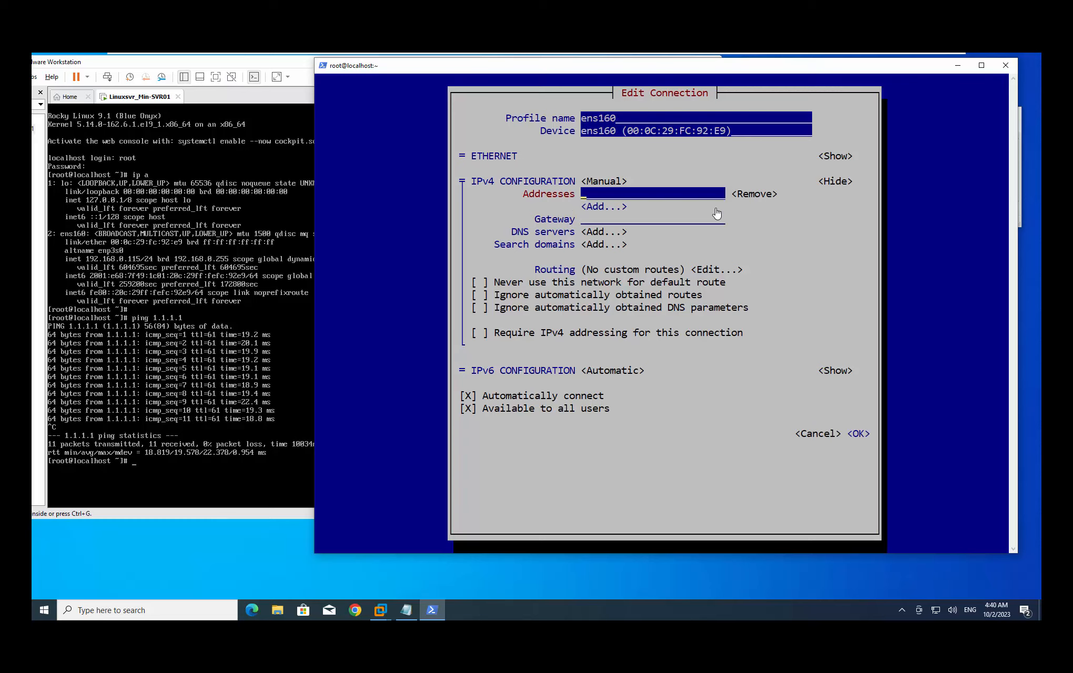
{"action": "type", "text": "192.168.0.115"}
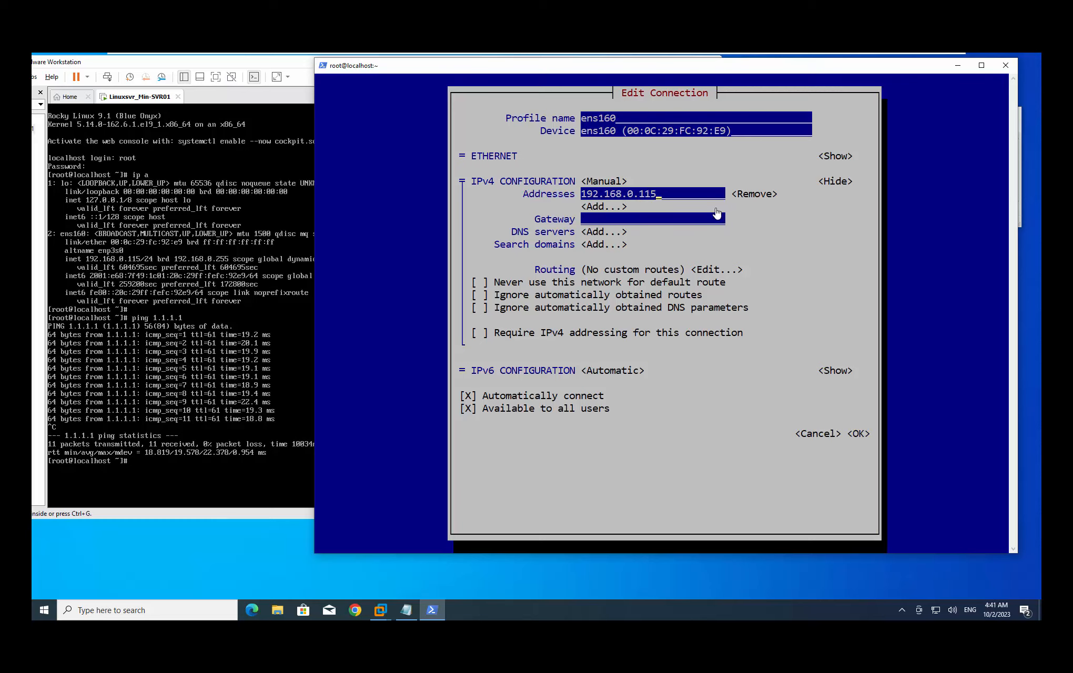
{"action": "type", "text": "/24"}
{"action": "key", "text": "Tab"}
{"action": "key", "text": "Tab"}
{"action": "key", "text": "Tab"}
{"action": "type", "text": "192.168.0.1"}
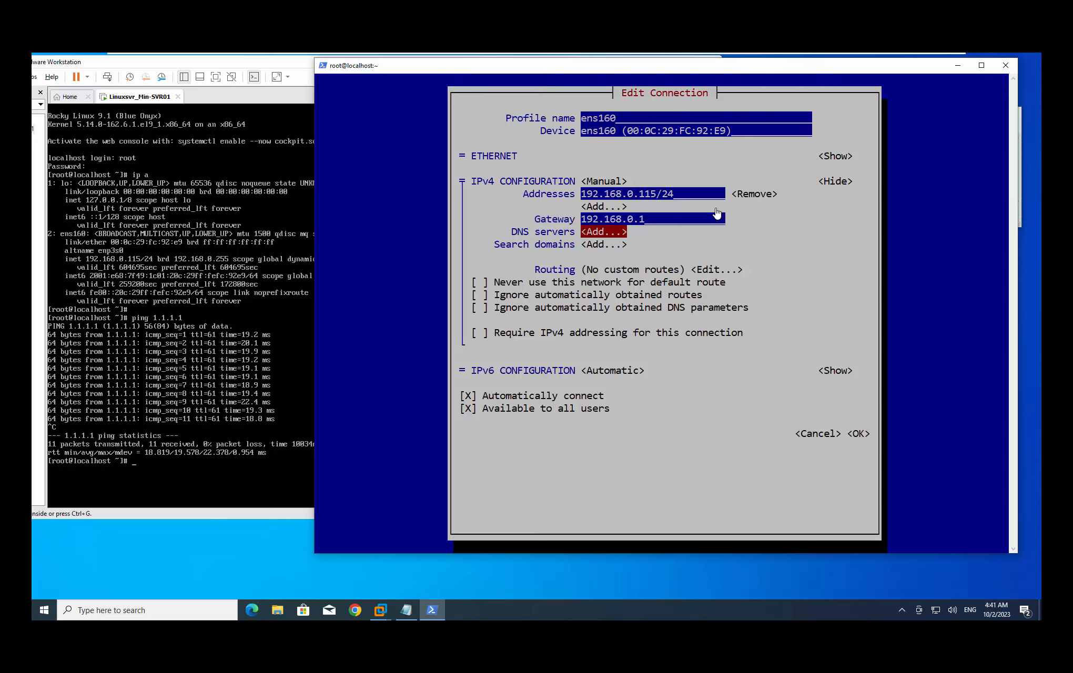
Add DNS servers 192.168.0.1 and 1.1.1.1, reaching the Require IPv4 addressing option
{"action": "key", "text": "Return"}
{"action": "type", "text": "192."}
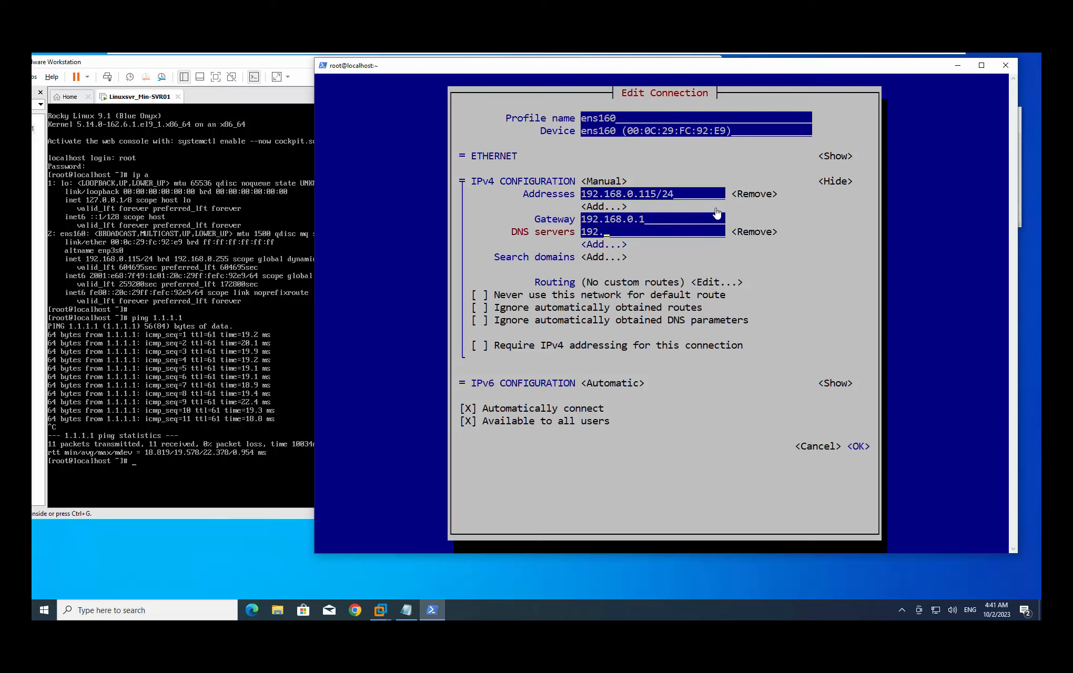
{"action": "type", "text": "168.0.1"}
{"action": "key", "text": "Tab"}
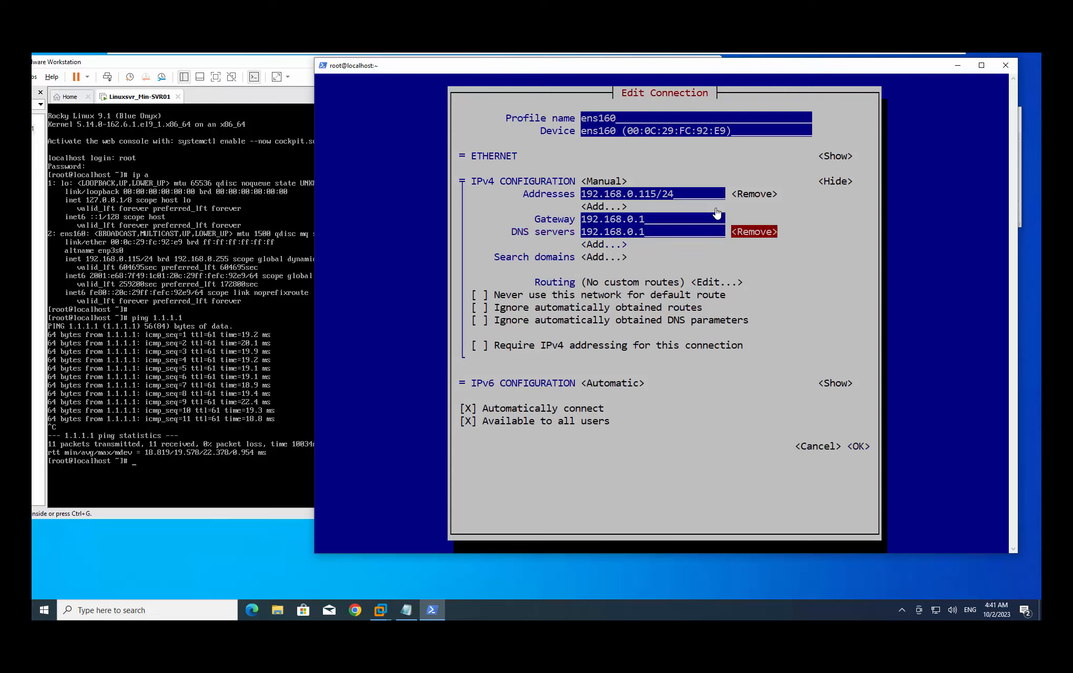
{"action": "key", "text": "Tab"}
{"action": "key", "text": "Return"}
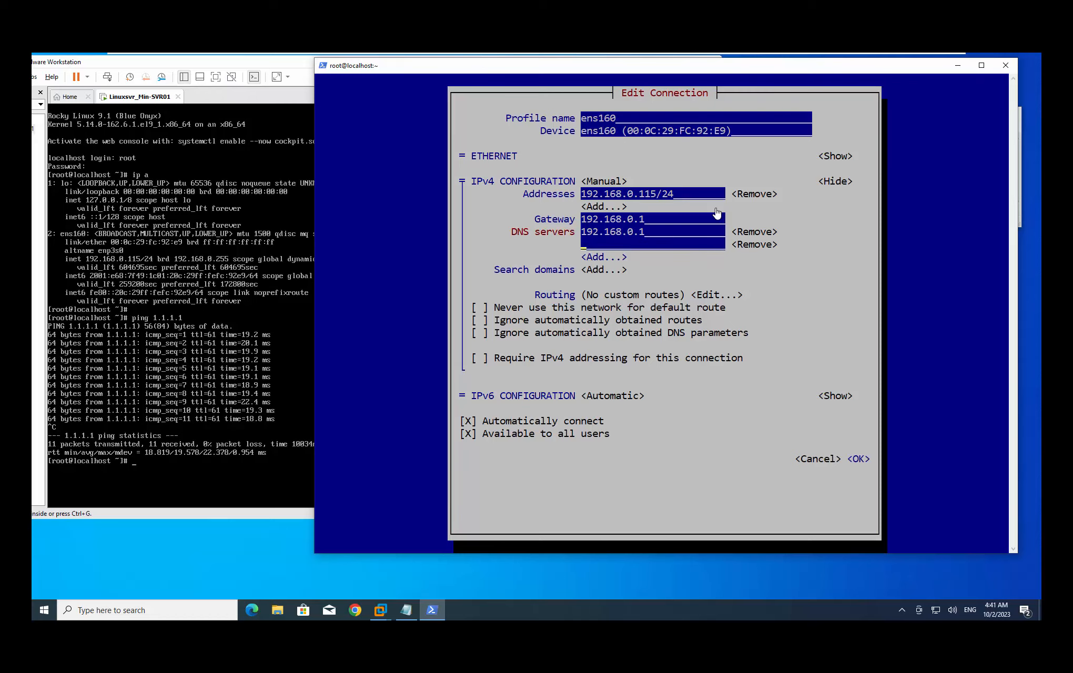
{"action": "type", "text": "1.1.1.1"}
{"action": "key", "text": "Tab"}
{"action": "key", "text": "Tab"}
{"action": "key", "text": "Tab"}
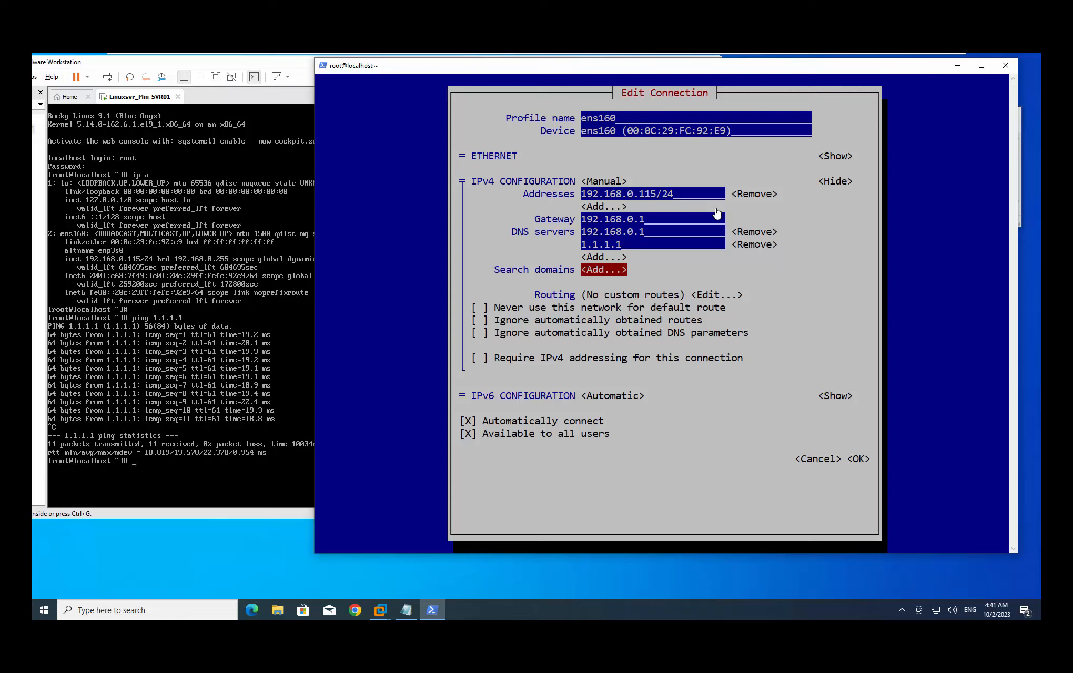
{"action": "key", "text": "Tab"}
{"action": "key", "text": "Tab"}
{"action": "key", "text": "Tab"}
{"action": "key", "text": "Tab"}
{"action": "key", "text": "Tab"}
Tick Require IPv4 addressing and save the ens160 connection settings
{"action": "key", "text": "Up"}
{"action": "key", "text": "Down"}
{"action": "key", "text": "space"}
{"action": "key", "text": "Up"}
{"action": "key", "text": "Down"}
{"action": "key", "text": "Tab"}
{"action": "key", "text": "Tab"}
{"action": "key", "text": "Tab"}
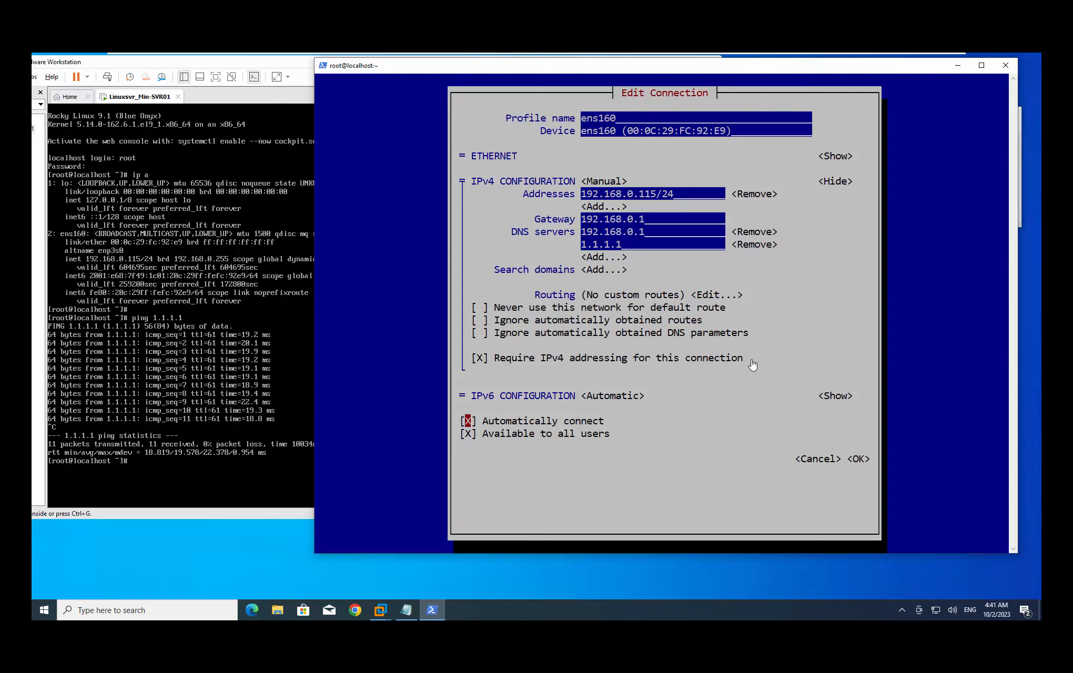
{"action": "key", "text": "shift+Tab"}
{"action": "key", "text": "shift+Tab"}
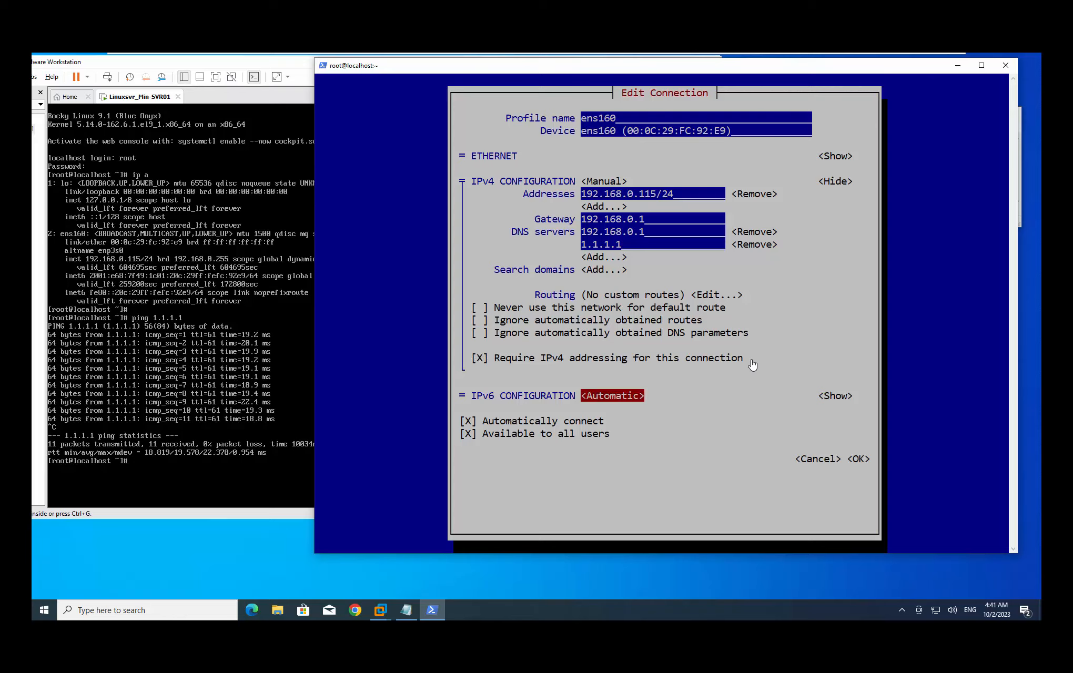
{"action": "key", "text": "Tab"}
{"action": "key", "text": "Tab"}
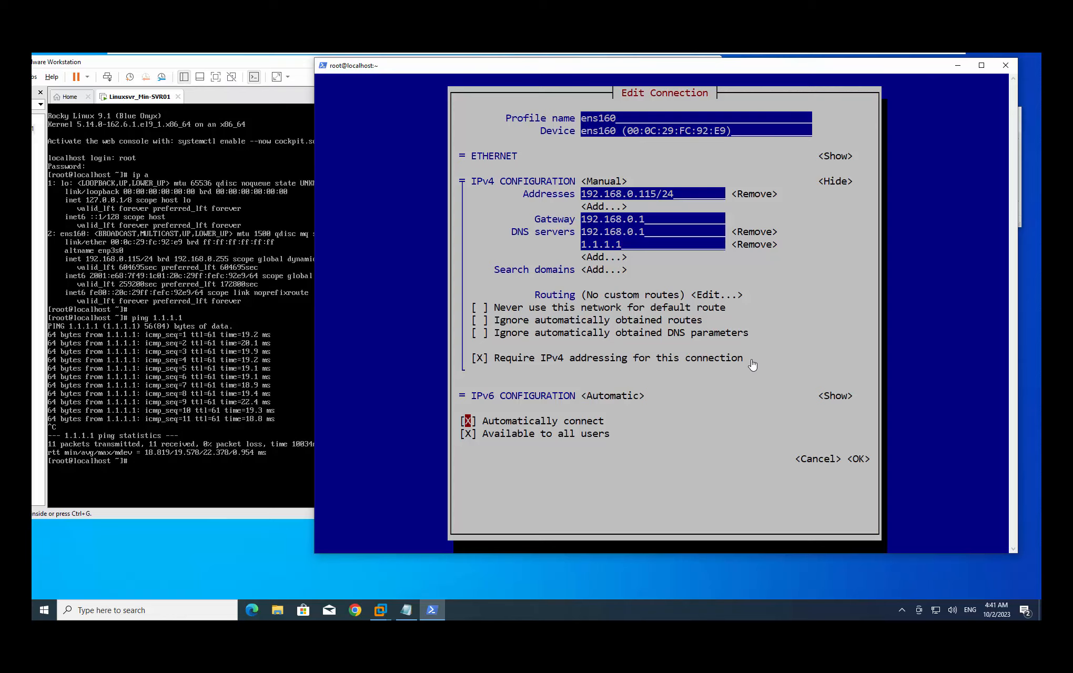
{"action": "key", "text": "Tab"}
{"action": "key", "text": "shift+Tab"}
{"action": "key", "text": "Tab"}
{"action": "key", "text": "shift+Tab"}
{"action": "key", "text": "Tab"}
{"action": "key", "text": "shift+Tab"}
{"action": "key", "text": "Tab"}
{"action": "key", "text": "shift+Tab"}
{"action": "key", "text": "Tab"}
{"action": "key", "text": "Tab"}
{"action": "key", "text": "Tab"}
{"action": "key", "text": "Return"}
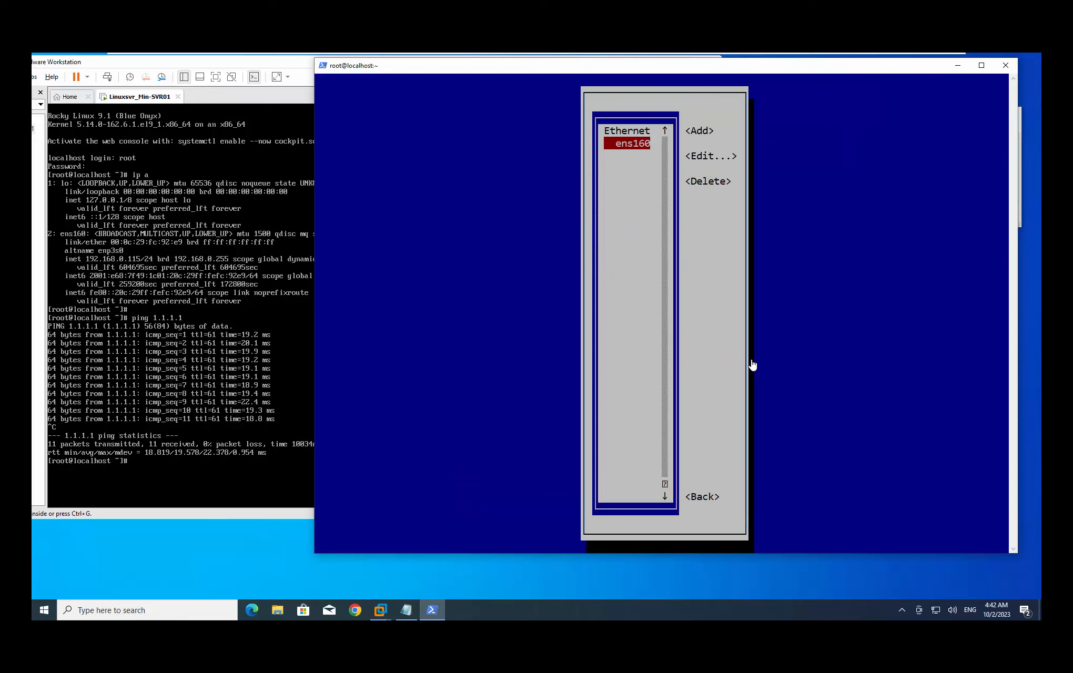
Return to the nmtui main menu and quit to the root shell
{"action": "key", "text": "Tab"}
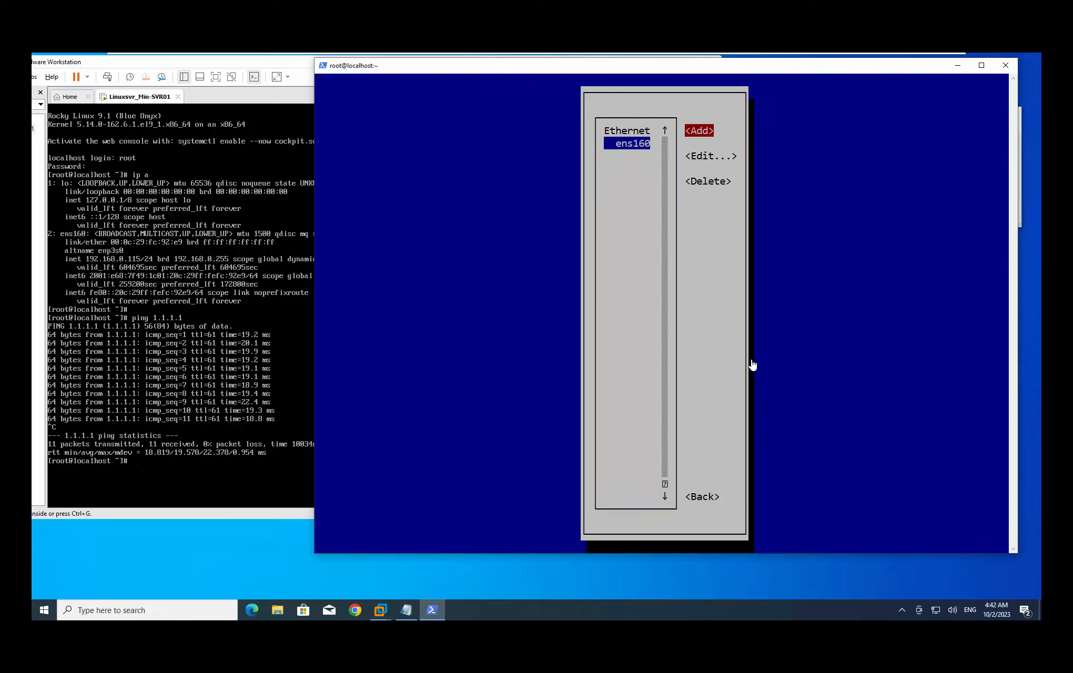
{"action": "key", "text": "Tab"}
{"action": "key", "text": "Tab"}
{"action": "key", "text": "Tab"}
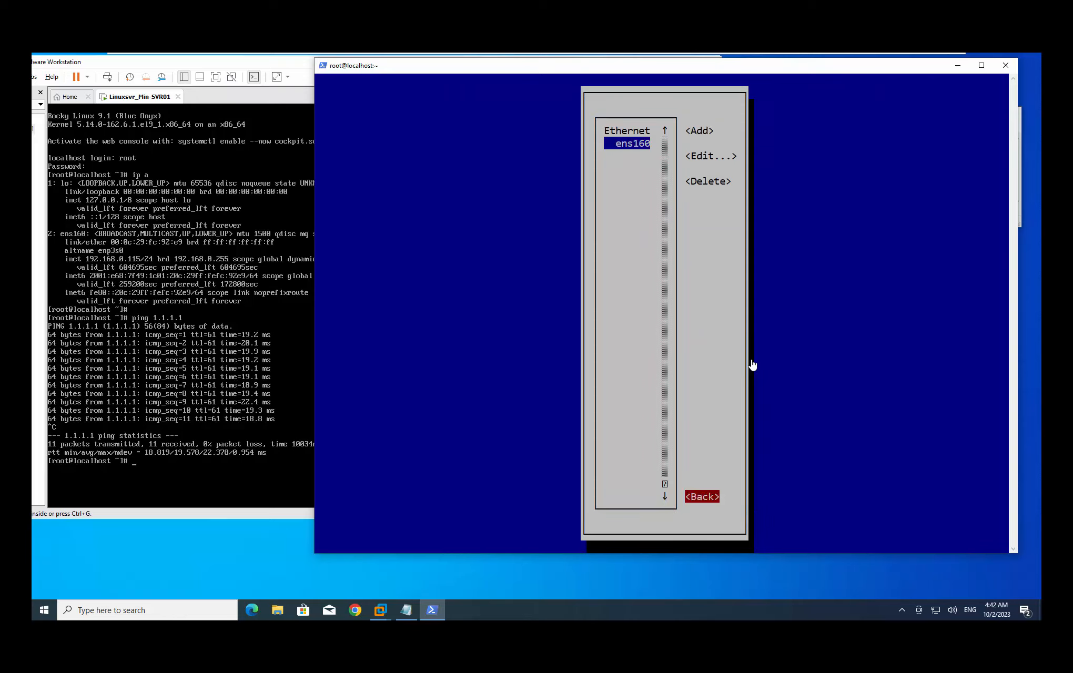
{"action": "key", "text": "Return"}
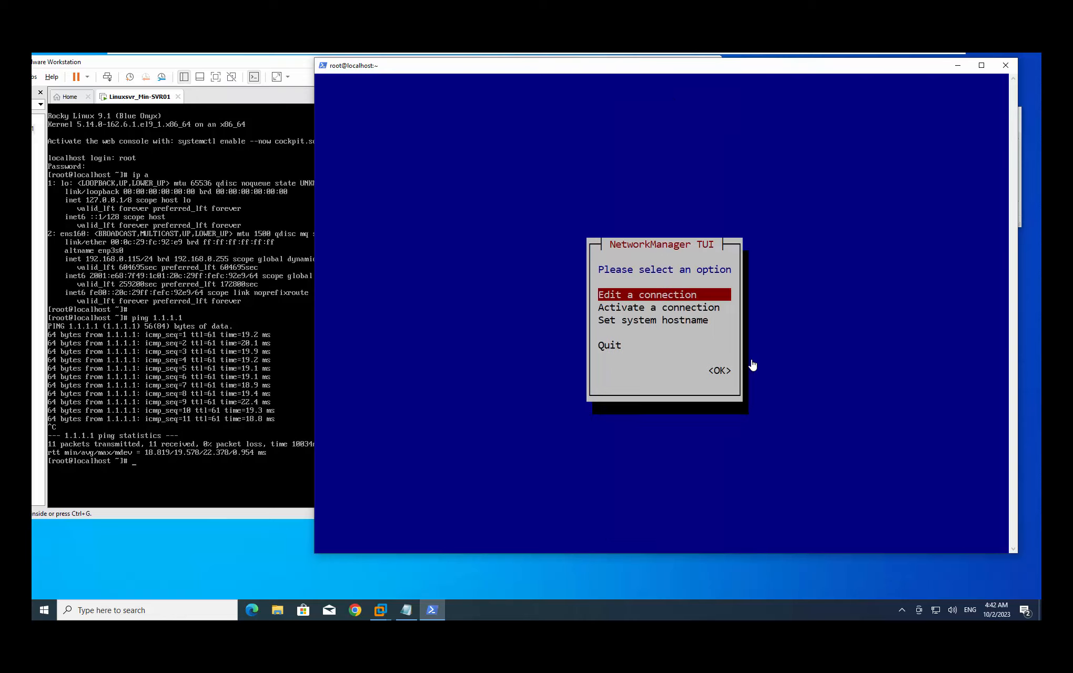
{"action": "key", "text": "Down"}
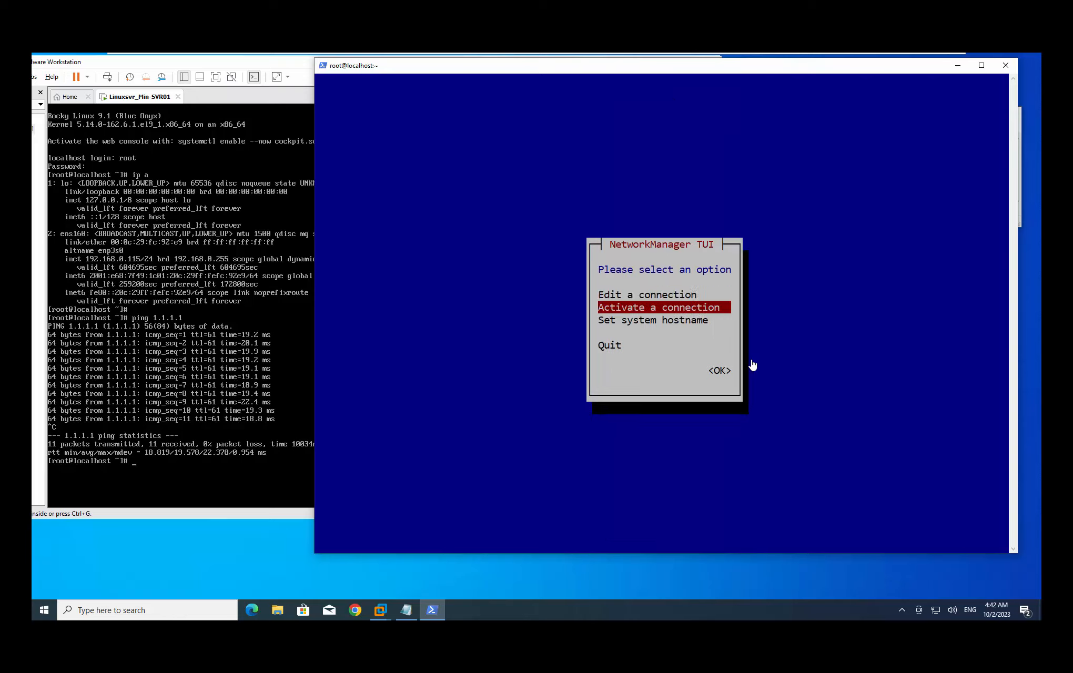
{"action": "key", "text": "Down"}
{"action": "key", "text": "Down"}
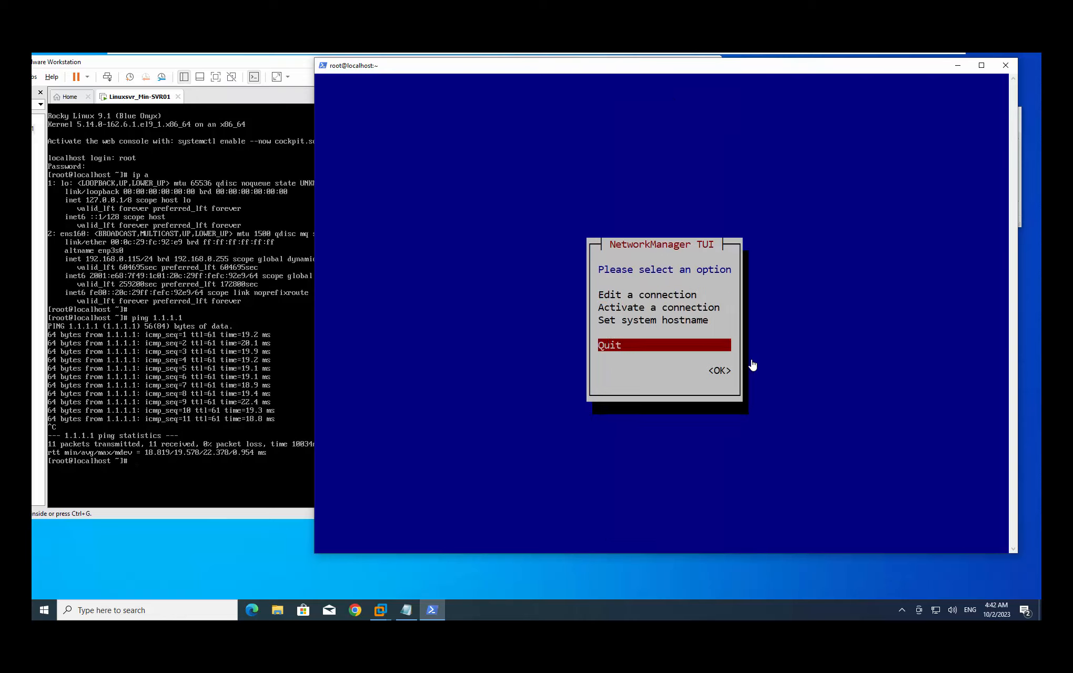
{"action": "key", "text": "Tab"}
{"action": "key", "text": "Return"}
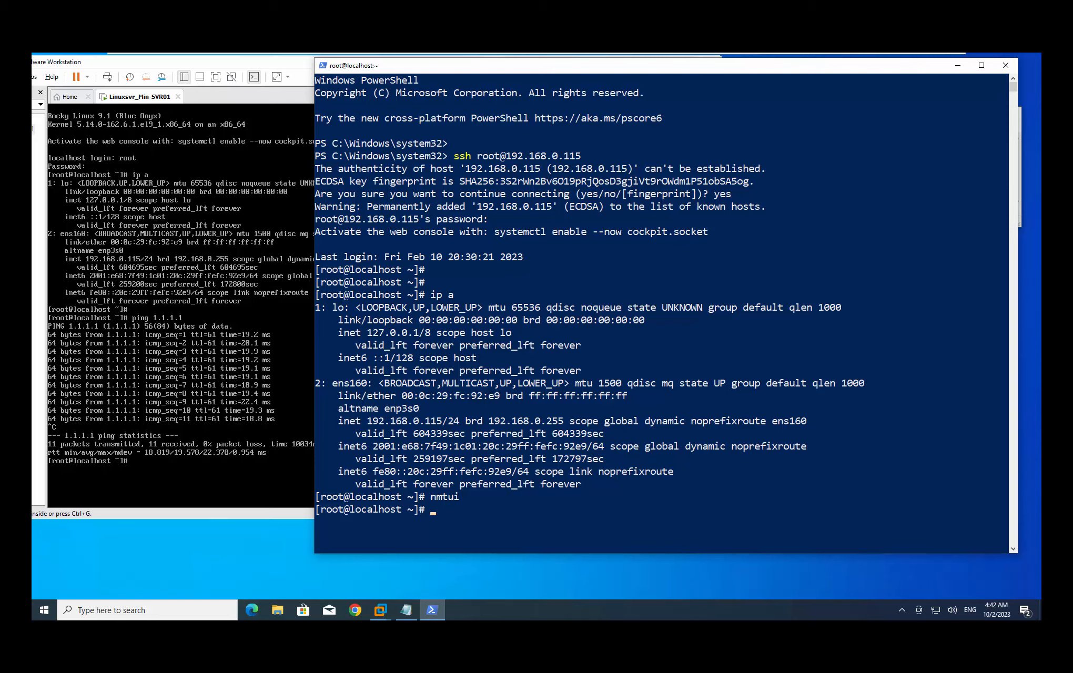
Clear the SSH terminal with the clear command, leaving only the root prompt
{"action": "left_click", "coordinate": [709, 373]}
{"action": "left_click", "coordinate": [695, 371]}
{"action": "key", "text": "Return"}
{"action": "key", "text": "Return"}
{"action": "key", "text": "Return"}
{"action": "key", "text": "Return"}
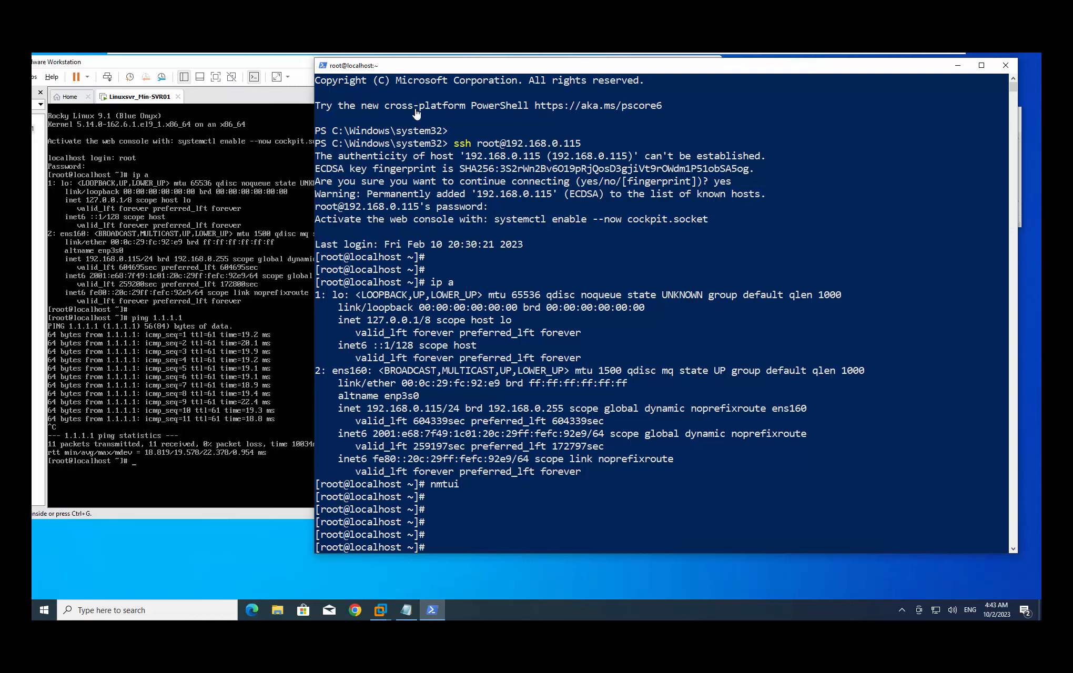
{"action": "left_click", "coordinate": [597, 469]}
{"action": "left_click_drag", "start_coordinate": [598, 469], "coordinate": [352, 123]}
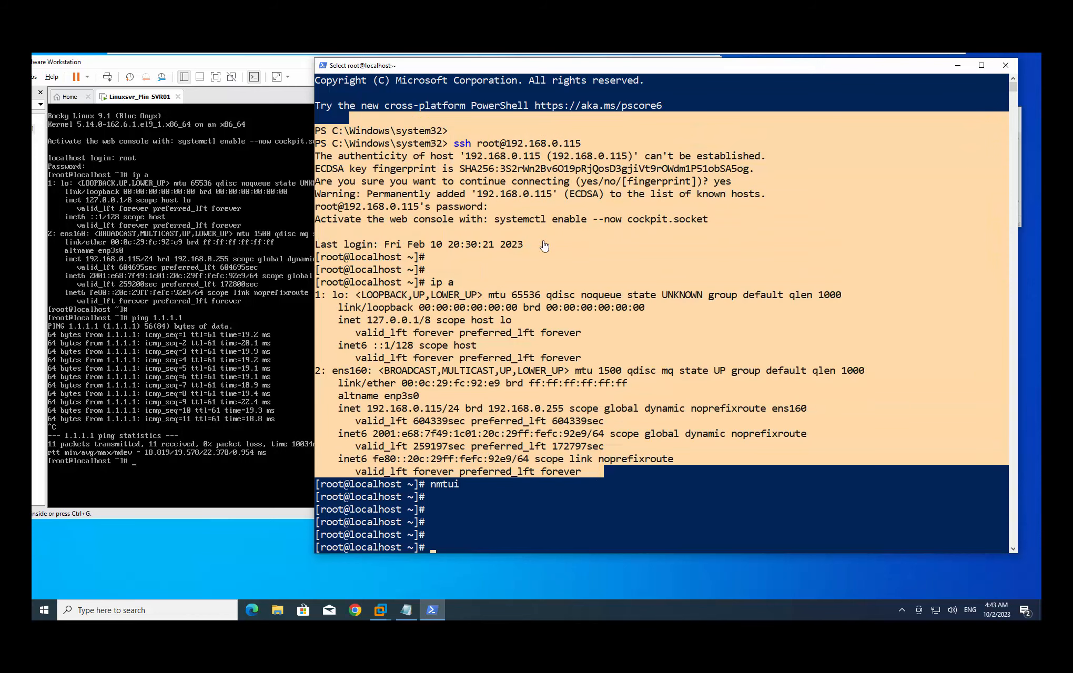
{"action": "left_click", "coordinate": [583, 287]}
{"action": "left_click", "coordinate": [576, 519]}
{"action": "type", "text": "clear"}
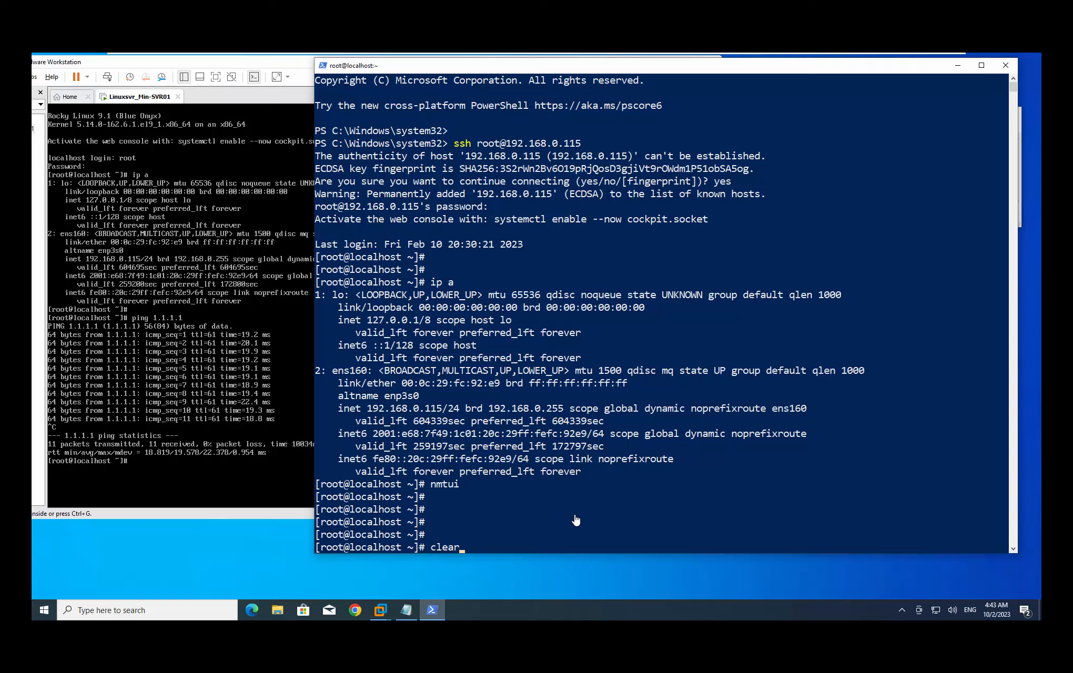
{"action": "key", "text": "Return"}
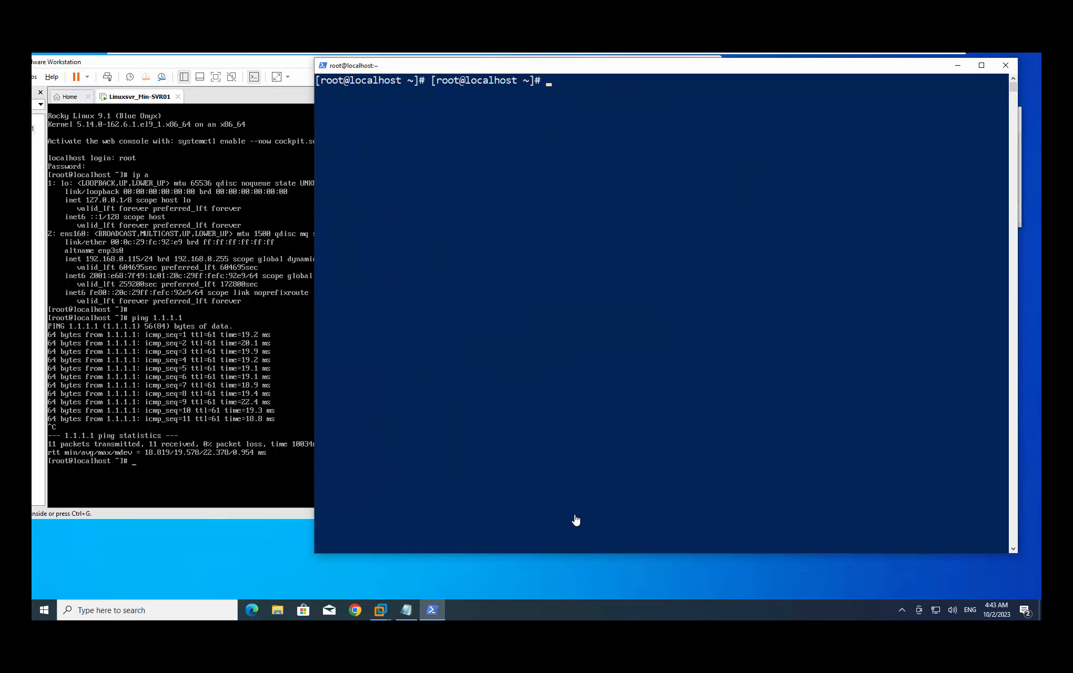
Run hostnamectl and highlight hostname linuxsvr01, chassis vm, and Rocky Linux 9.1
{"action": "key", "text": "Return"}
{"action": "key", "text": "Return"}
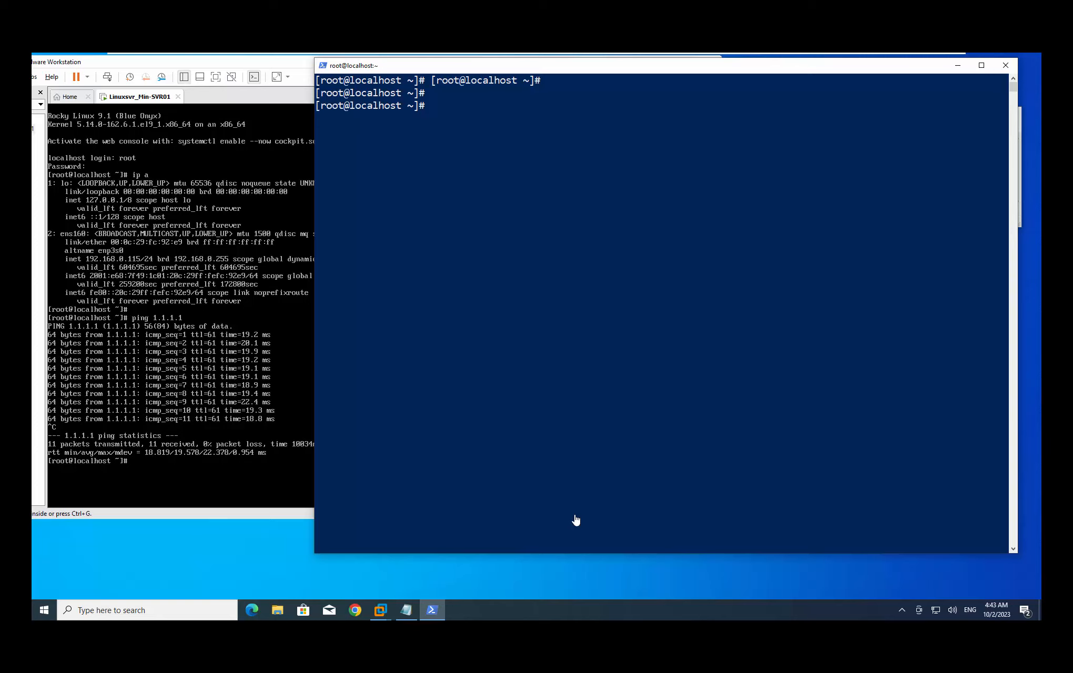
{"action": "type", "text": "hostnamectl"}
{"action": "key", "text": "Return"}
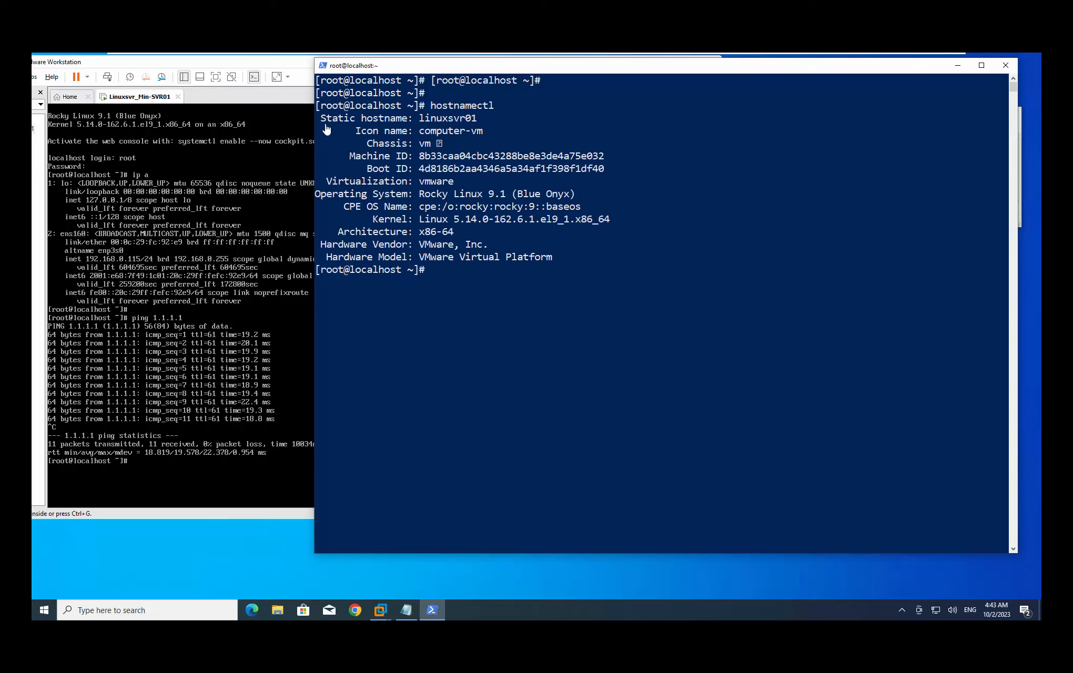
{"action": "left_click_drag", "start_coordinate": [323, 125], "coordinate": [422, 122]}
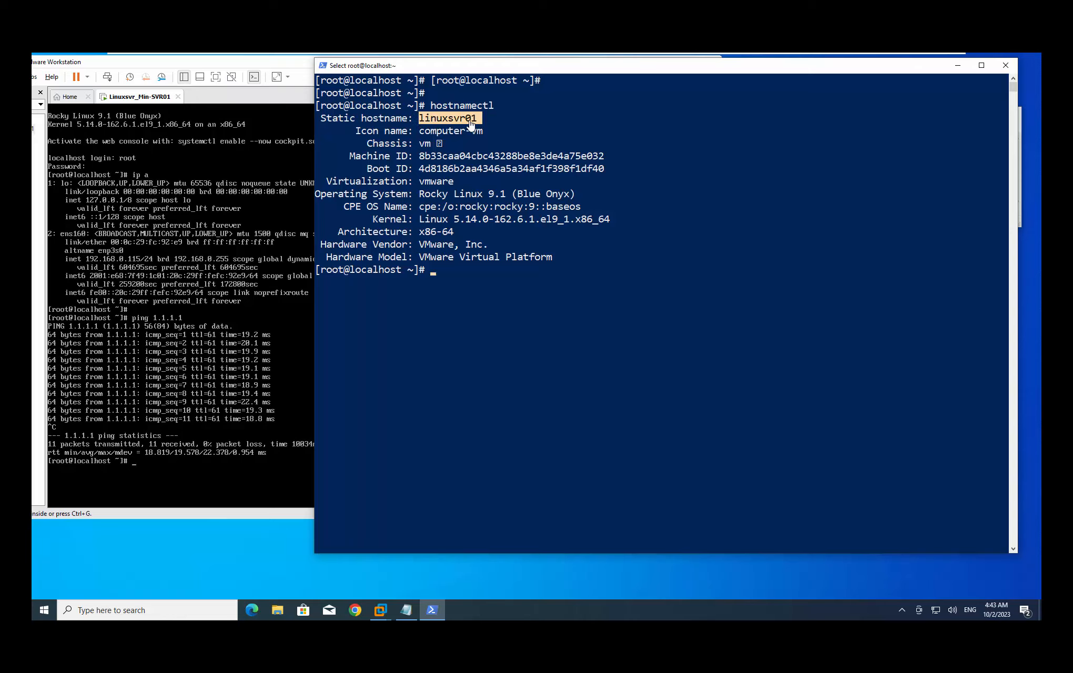
{"action": "left_click", "coordinate": [382, 143]}
{"action": "double_click", "coordinate": [421, 144]}
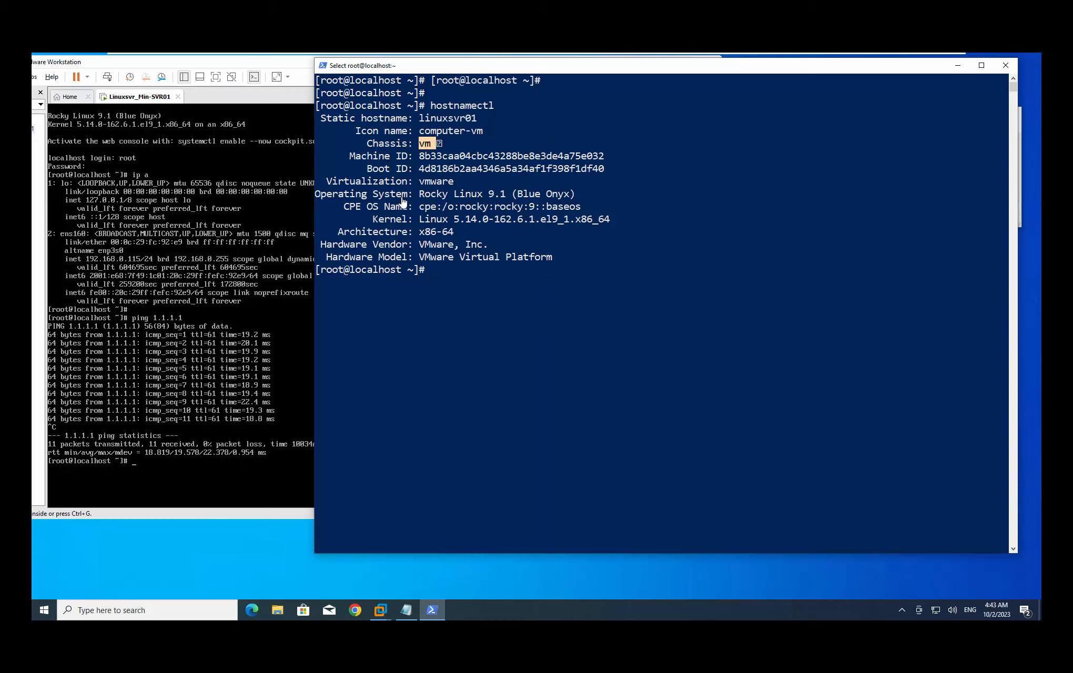
{"action": "left_click", "coordinate": [583, 309]}
{"action": "left_click_drag", "start_coordinate": [315, 196], "coordinate": [503, 195]}
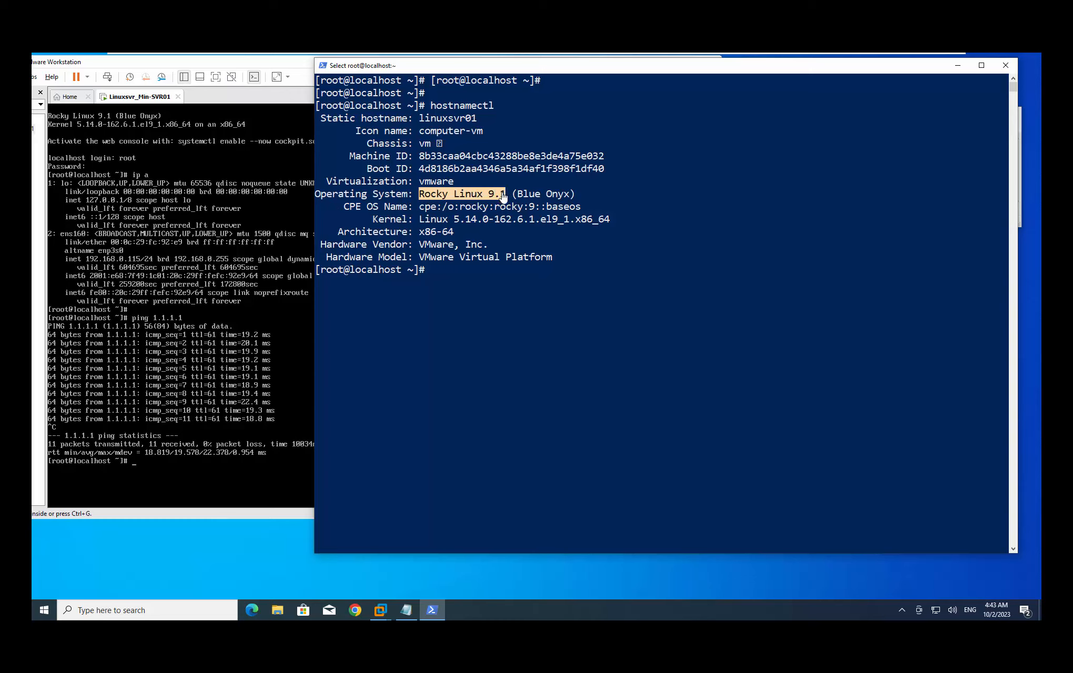
{"action": "left_click", "coordinate": [514, 281]}
{"action": "key", "text": "Return"}
{"action": "key", "text": "Return"}
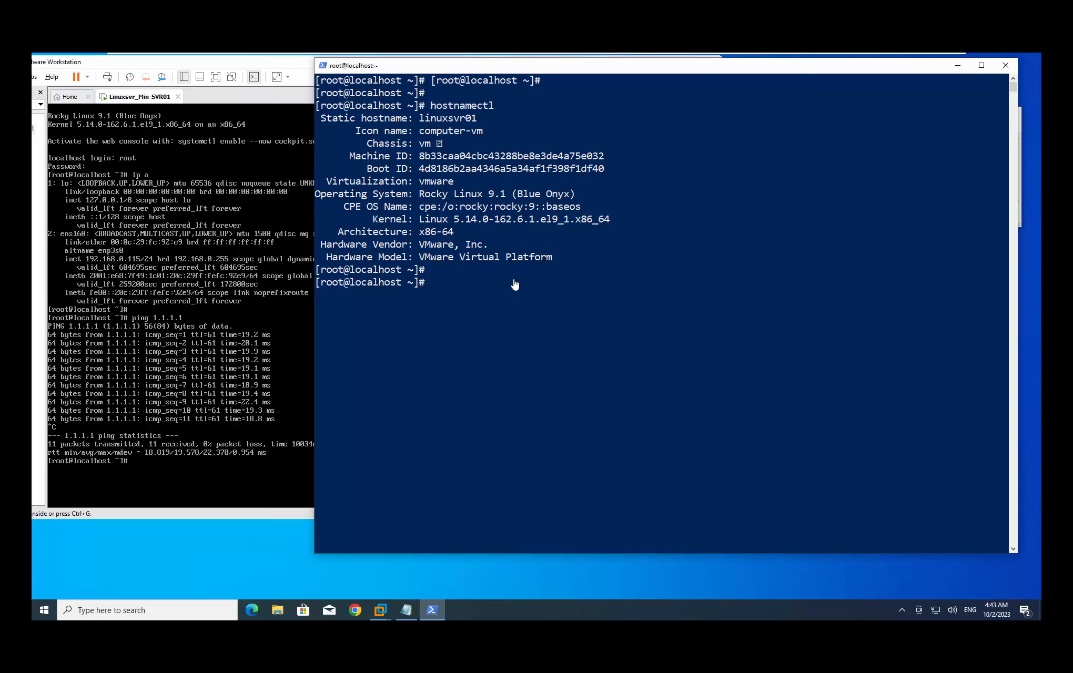
Refocus the terminal and begin typing dnf -y at the prompt
{"action": "left_click", "coordinate": [537, 321]}
{"action": "left_click", "coordinate": [443, 353]}
{"action": "mouse_move", "coordinate": [433, 610]}
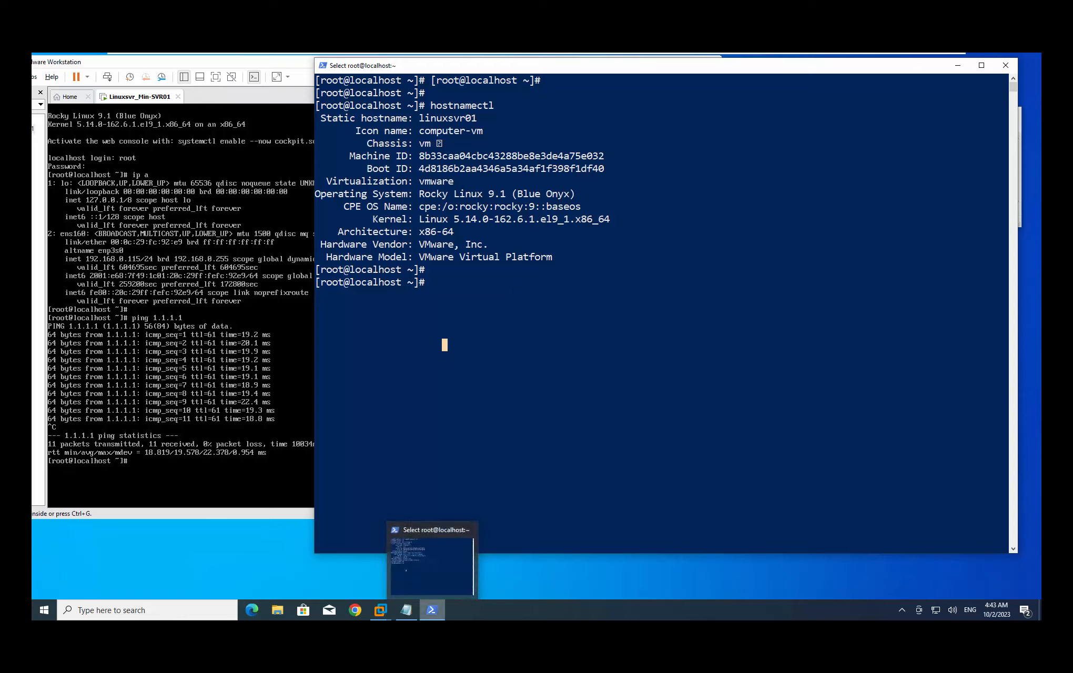
{"action": "left_click", "coordinate": [484, 296]}
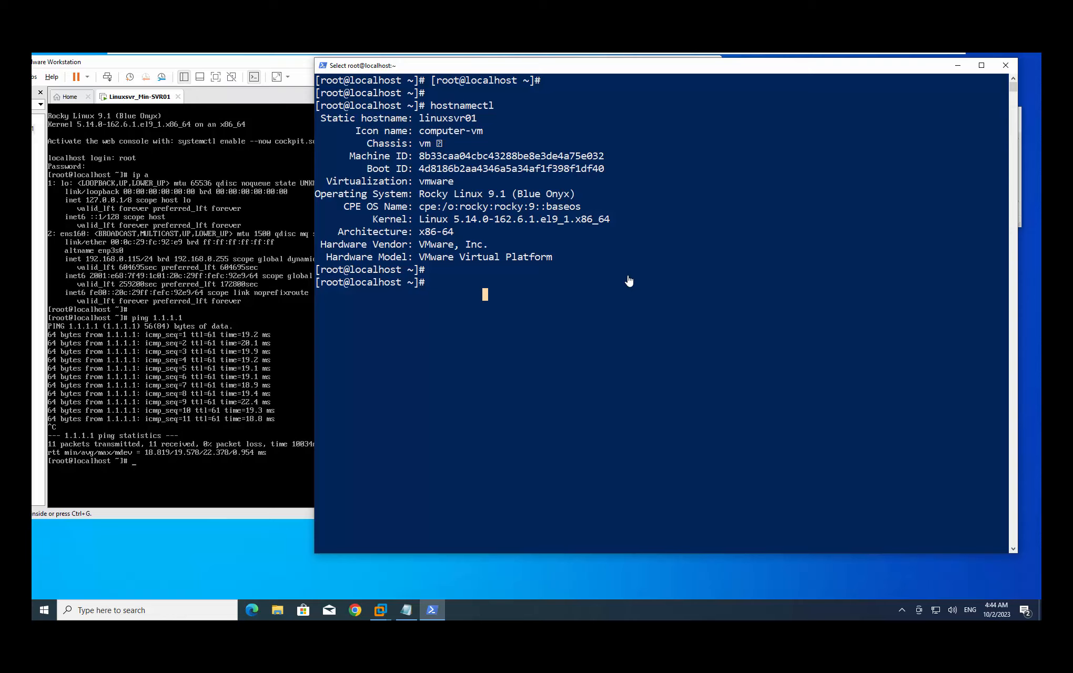
{"action": "type", "text": "dnf -y"}
Run dnf -y update, installing all updates including kernel 5.14.0-162.12.1
{"action": "type", "text": "update"}
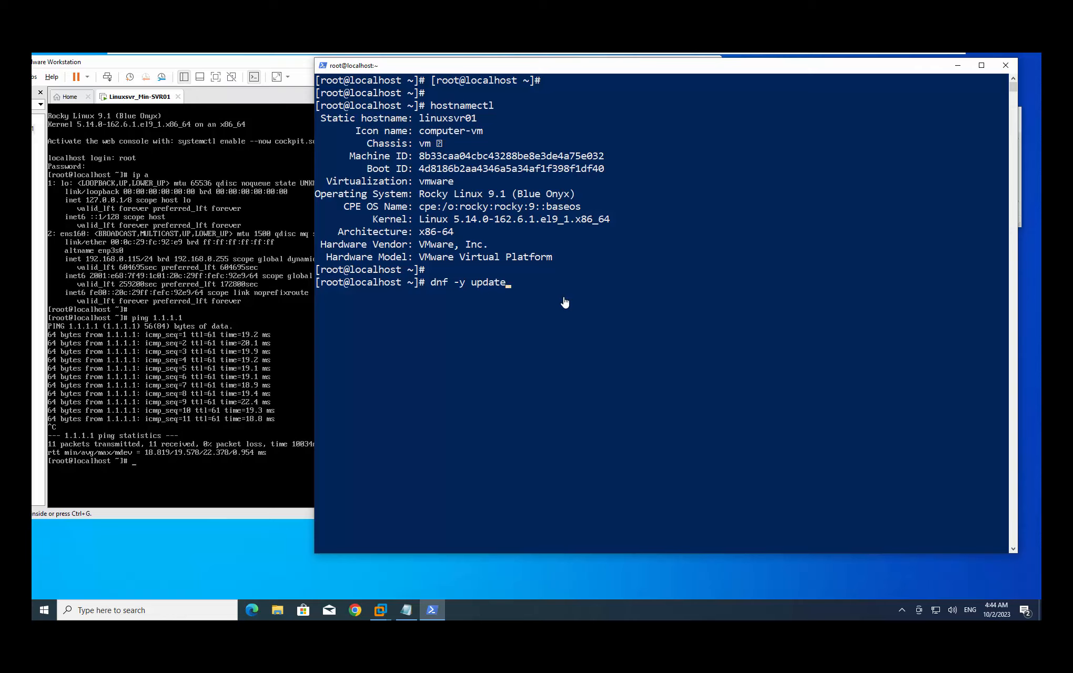
{"action": "key", "text": "Return"}
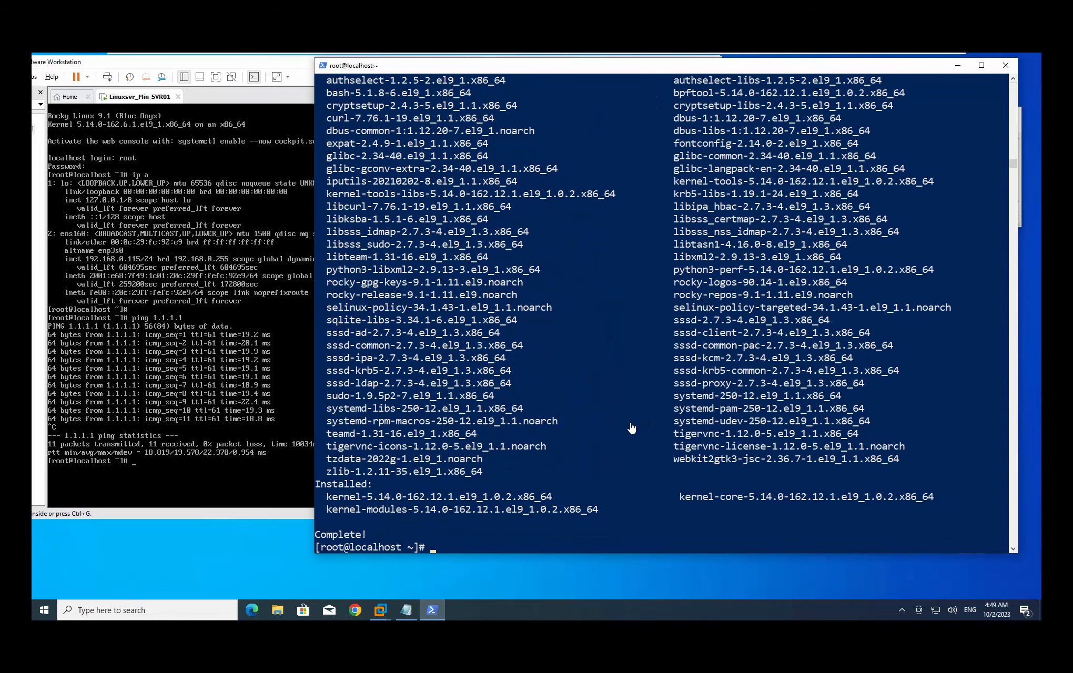
{"action": "left_click", "coordinate": [630, 423]}
Recall the last command, change it to dnf -y upgrade, and review the output
{"action": "key", "text": "Up"}
{"action": "key", "text": "BackSpace"}
{"action": "key", "text": "BackSpace"}
{"action": "key", "text": "BackSpace"}
{"action": "key", "text": "BackSpace"}
{"action": "type", "text": "grade"}
{"action": "scroll", "coordinate": [480, 386], "scroll_direction": "up", "scroll_amount": 15}
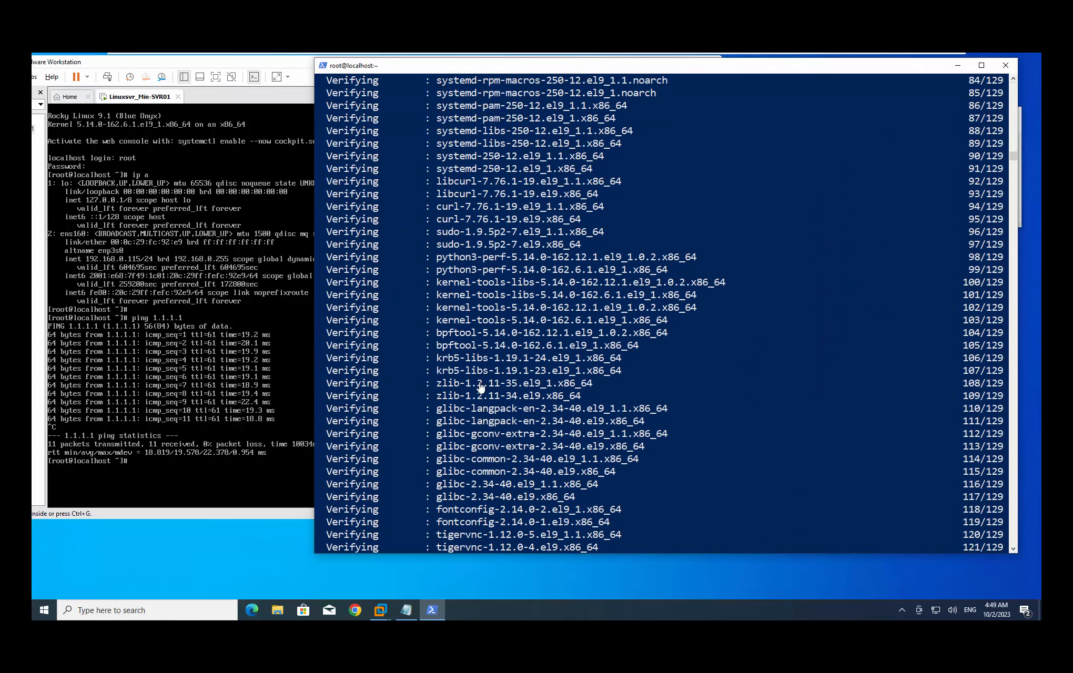
{"action": "scroll", "coordinate": [480, 387], "scroll_direction": "up", "scroll_amount": 20}
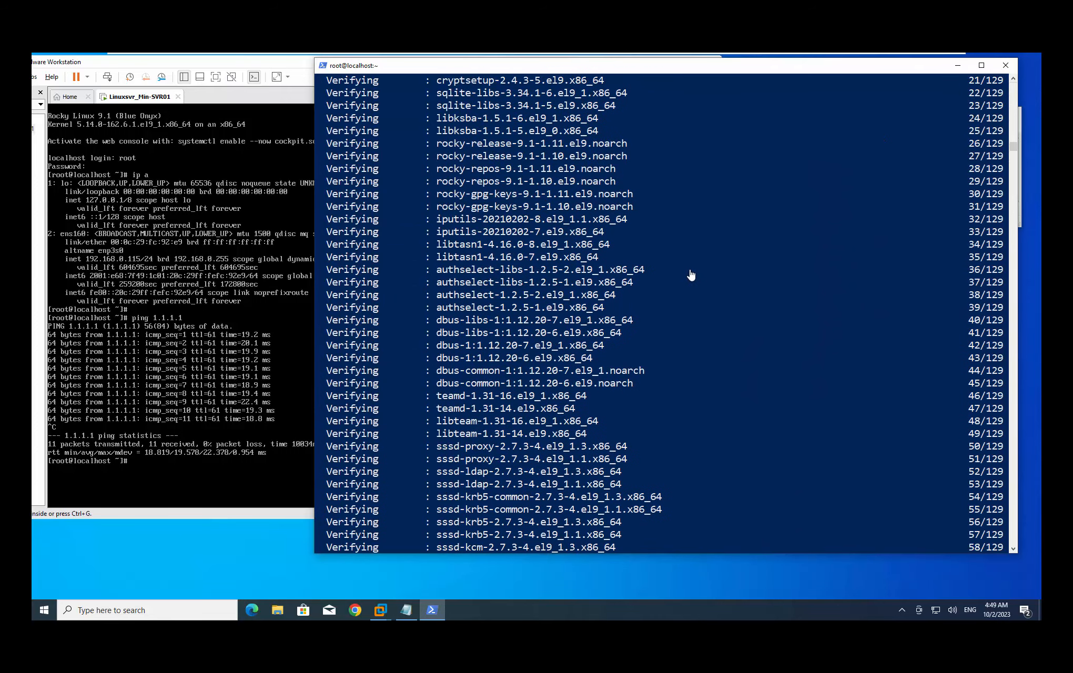
{"action": "scroll", "coordinate": [691, 275], "scroll_direction": "up", "scroll_amount": 17}
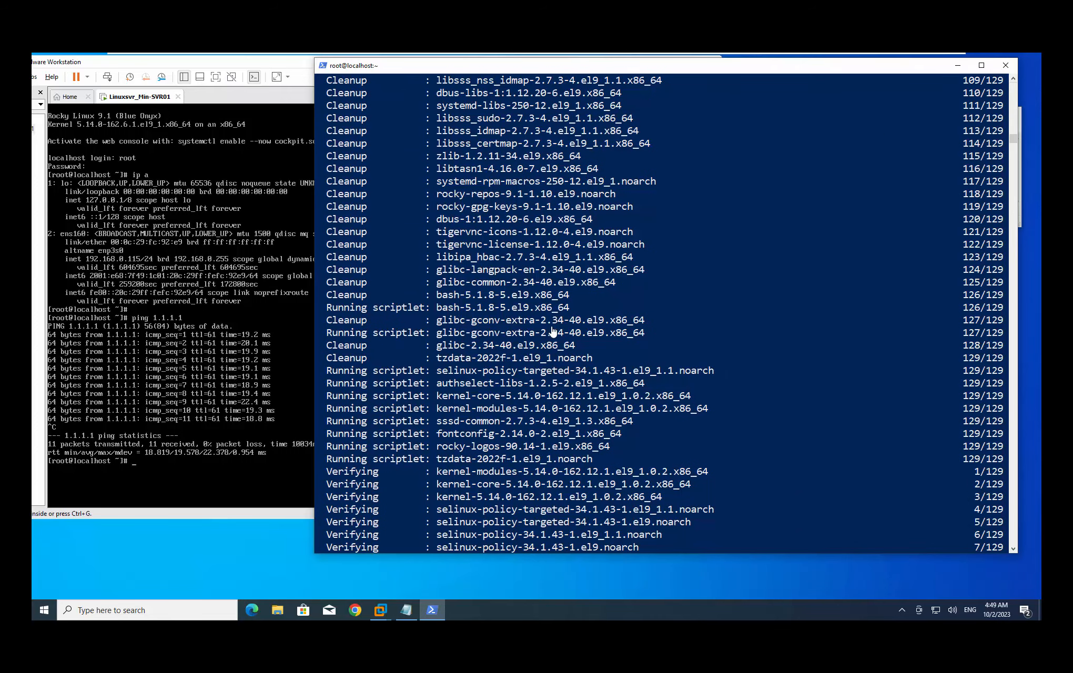
{"action": "scroll", "coordinate": [552, 333], "scroll_direction": "up", "scroll_amount": 15}
{"action": "scroll", "coordinate": [514, 329], "scroll_direction": "down", "scroll_amount": 20}
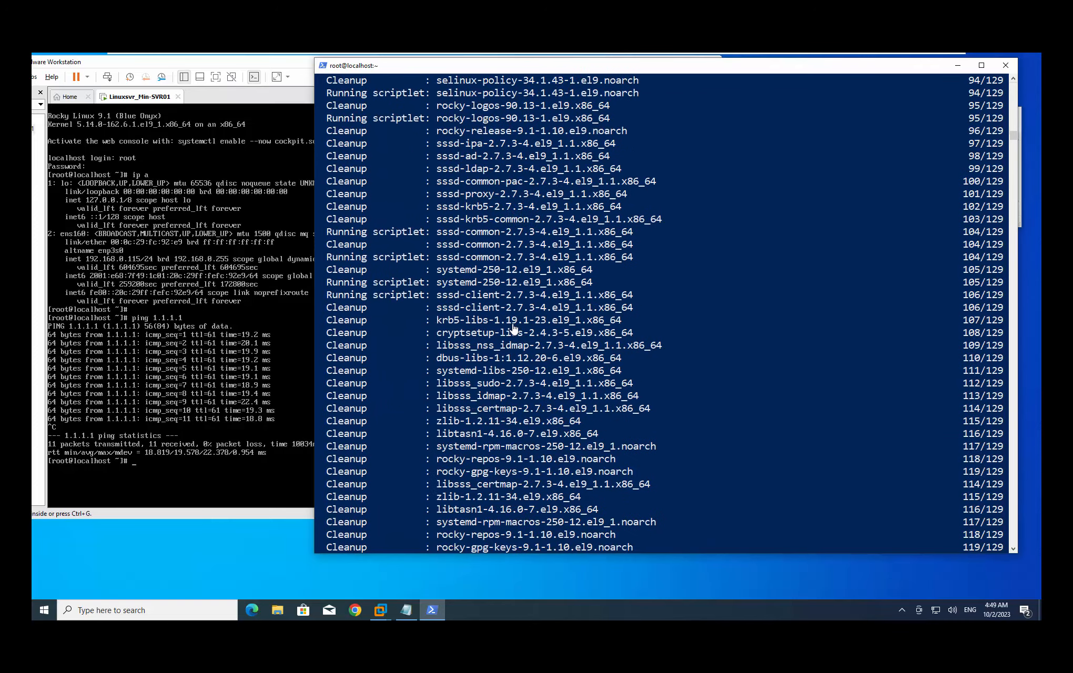
{"action": "scroll", "coordinate": [513, 328], "scroll_direction": "down", "scroll_amount": 20}
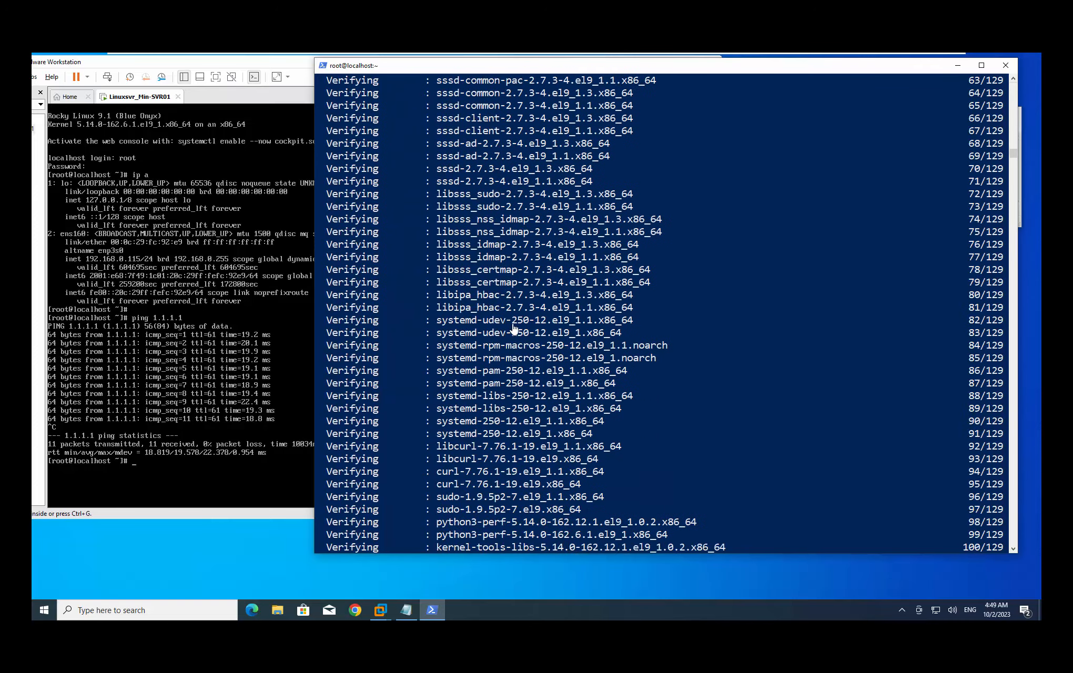
Run dnf -y upgrade, confirm it reports Nothing to do, and type reboot
{"action": "scroll", "coordinate": [515, 332], "scroll_direction": "down", "scroll_amount": 1}
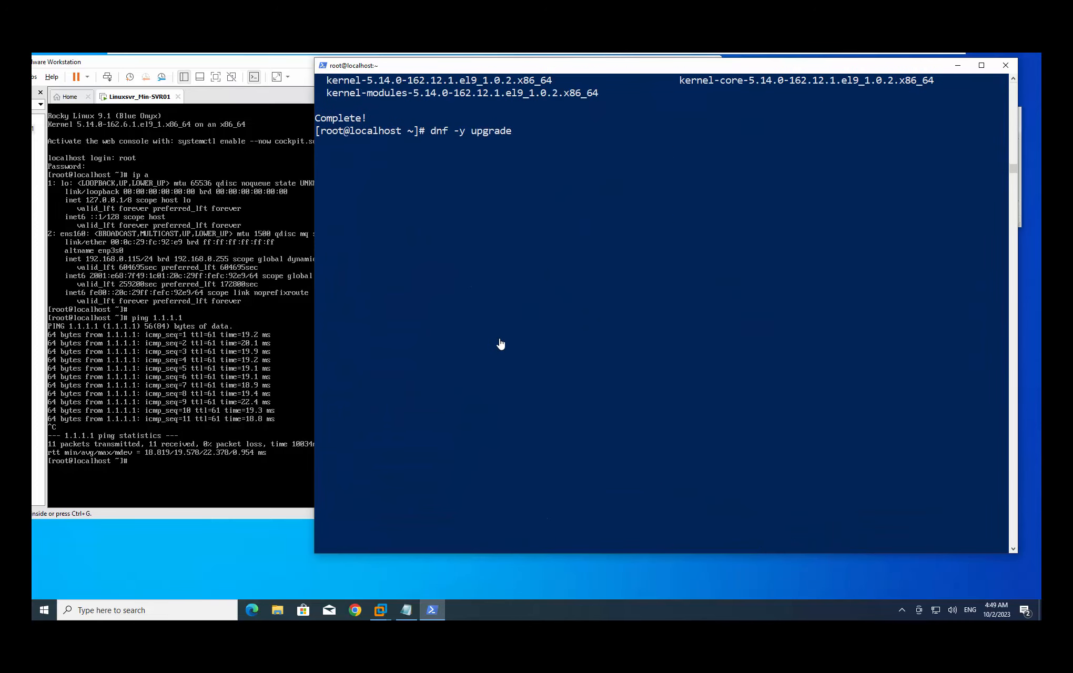
{"action": "scroll", "coordinate": [502, 342], "scroll_direction": "up", "scroll_amount": 5}
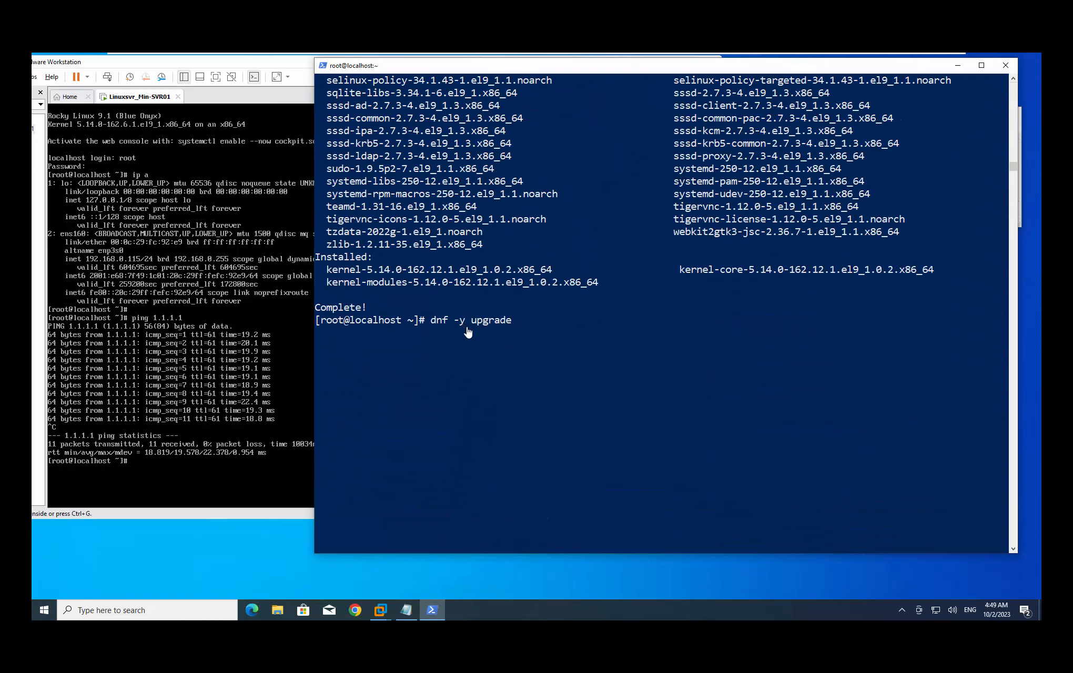
{"action": "key", "text": "Return"}
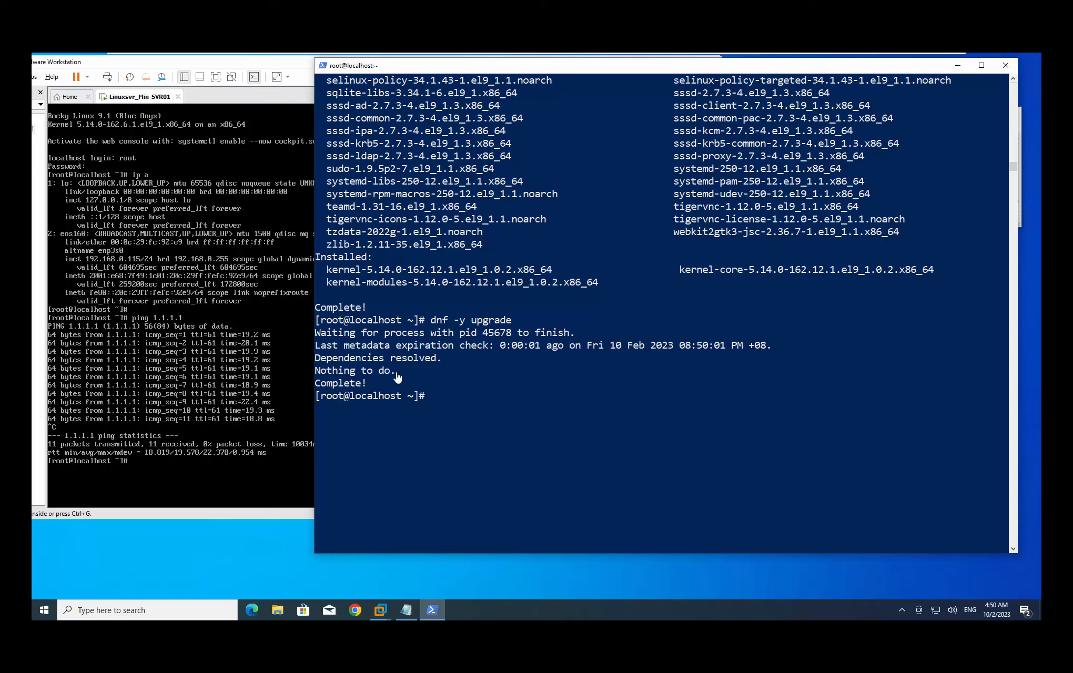
{"action": "left_click_drag", "start_coordinate": [399, 374], "coordinate": [343, 375]}
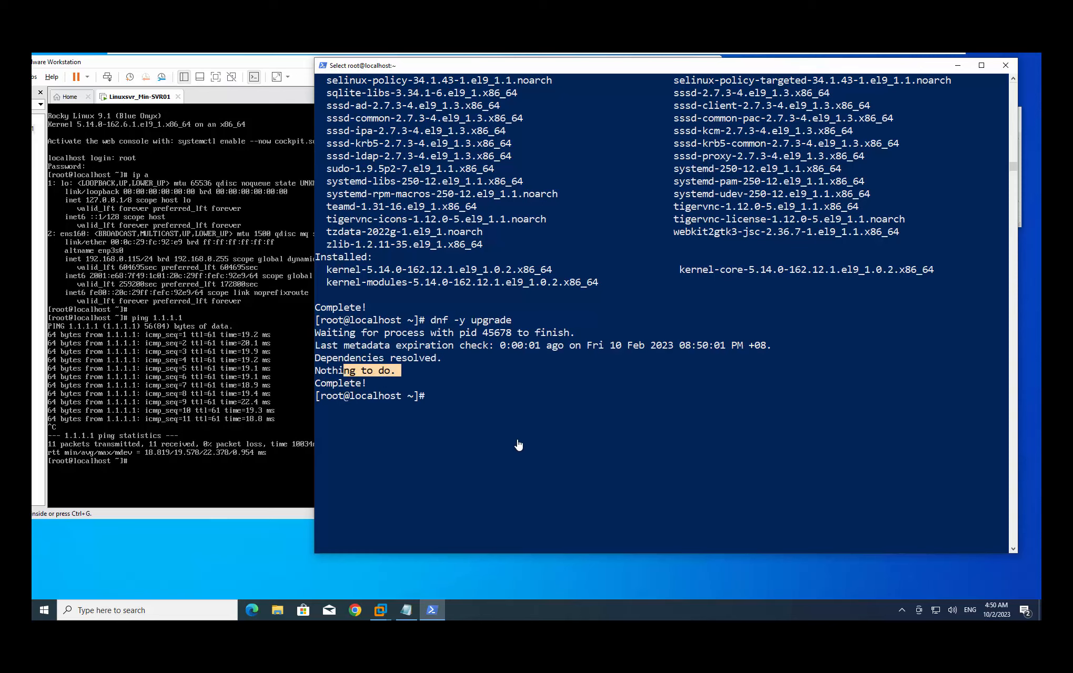
{"action": "left_click", "coordinate": [480, 473]}
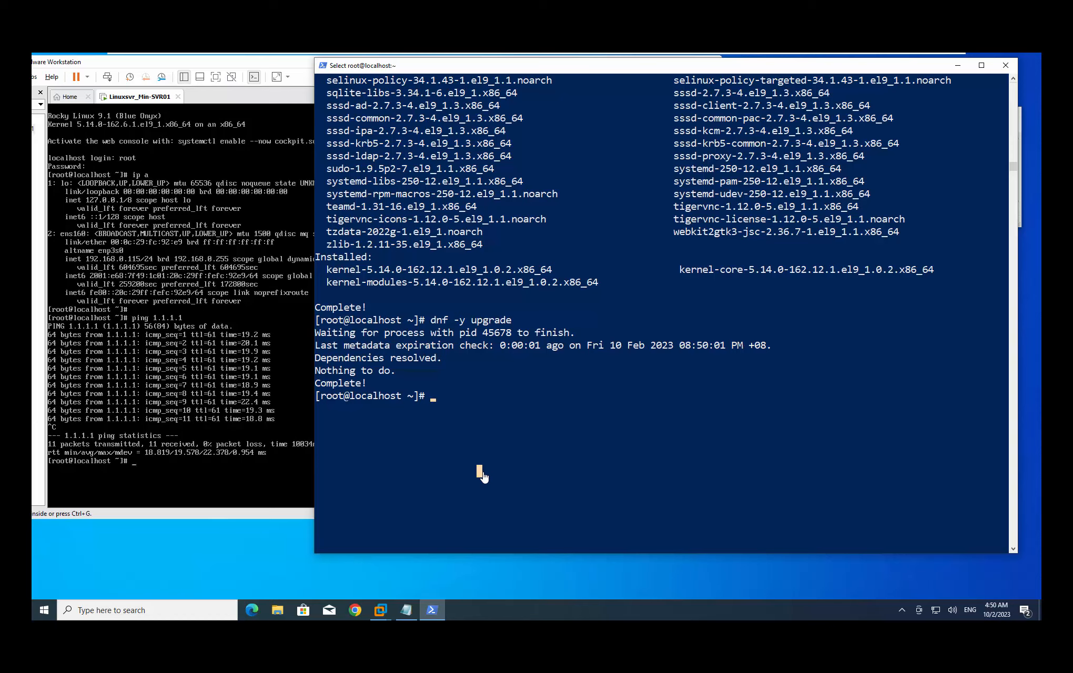
{"action": "type", "text": "reboot"}
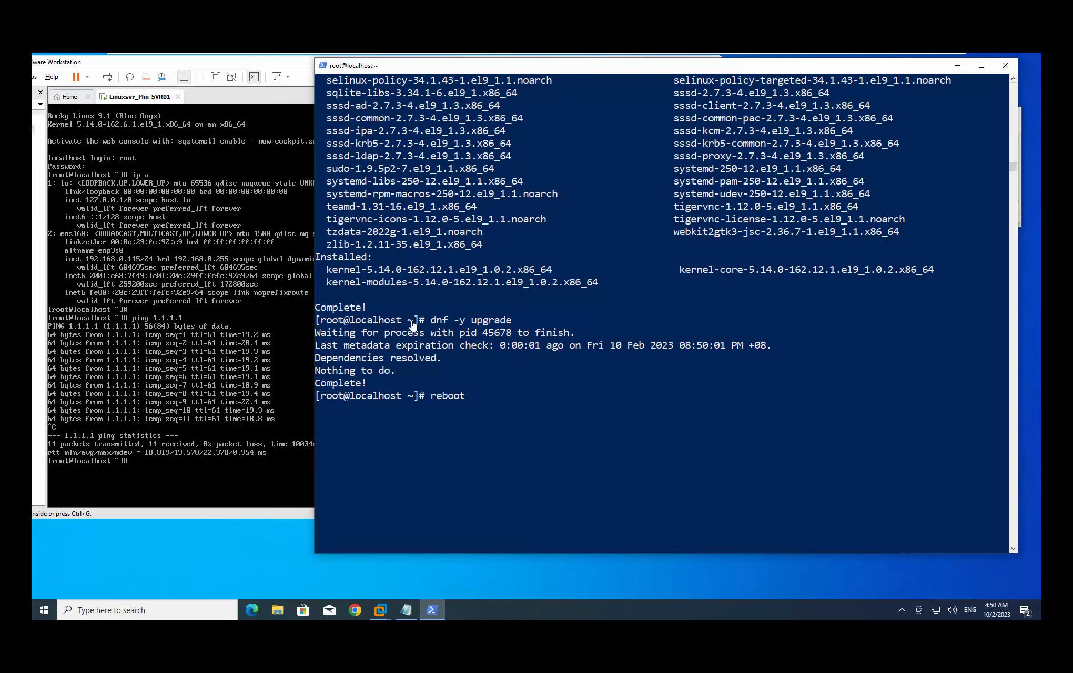
{"action": "left_click_drag", "start_coordinate": [406, 66], "coordinate": [409, 72]}
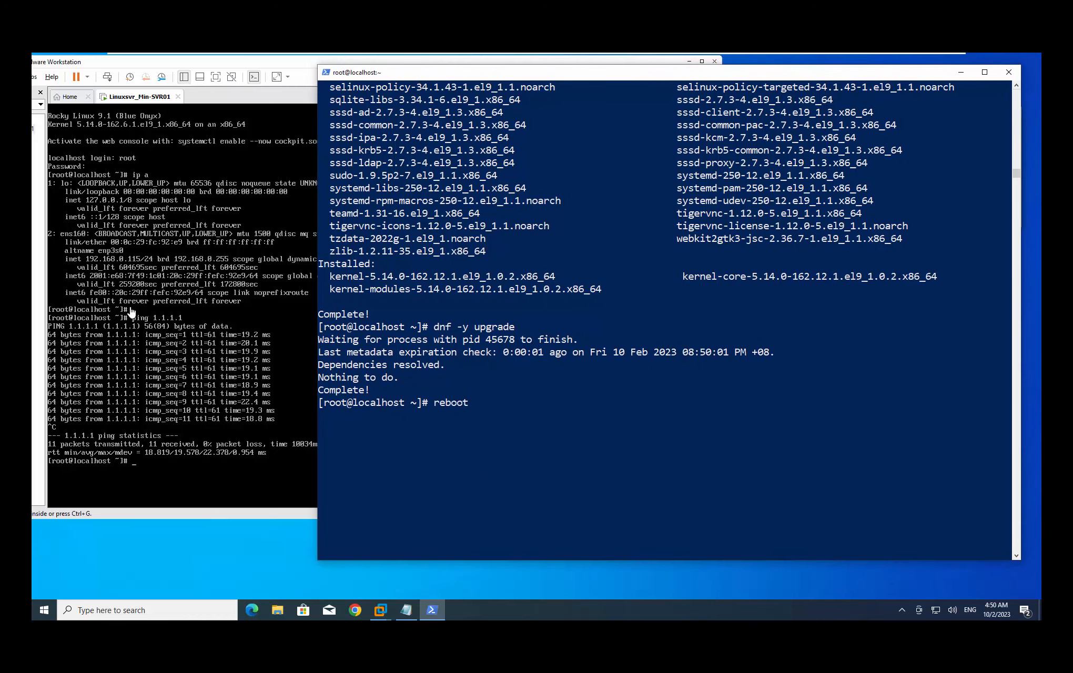
{"action": "left_click", "coordinate": [598, 420]}
{"action": "left_click", "coordinate": [563, 423]}
{"action": "right_click", "coordinate": [562, 423]}
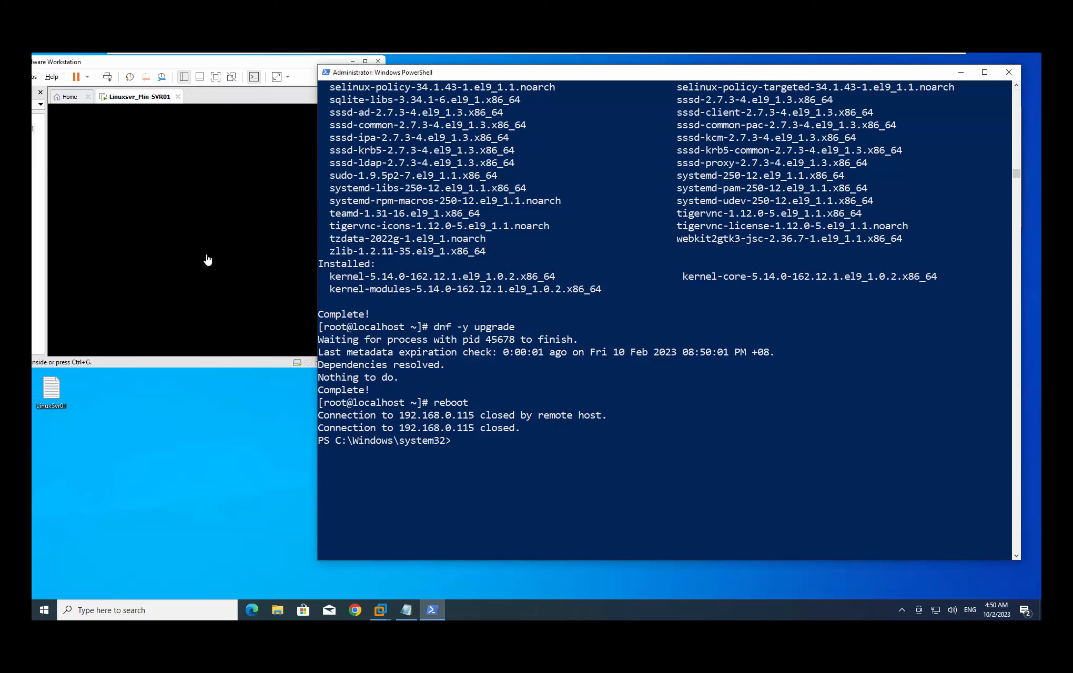
{"action": "left_click_drag", "start_coordinate": [480, 428], "coordinate": [601, 419]}
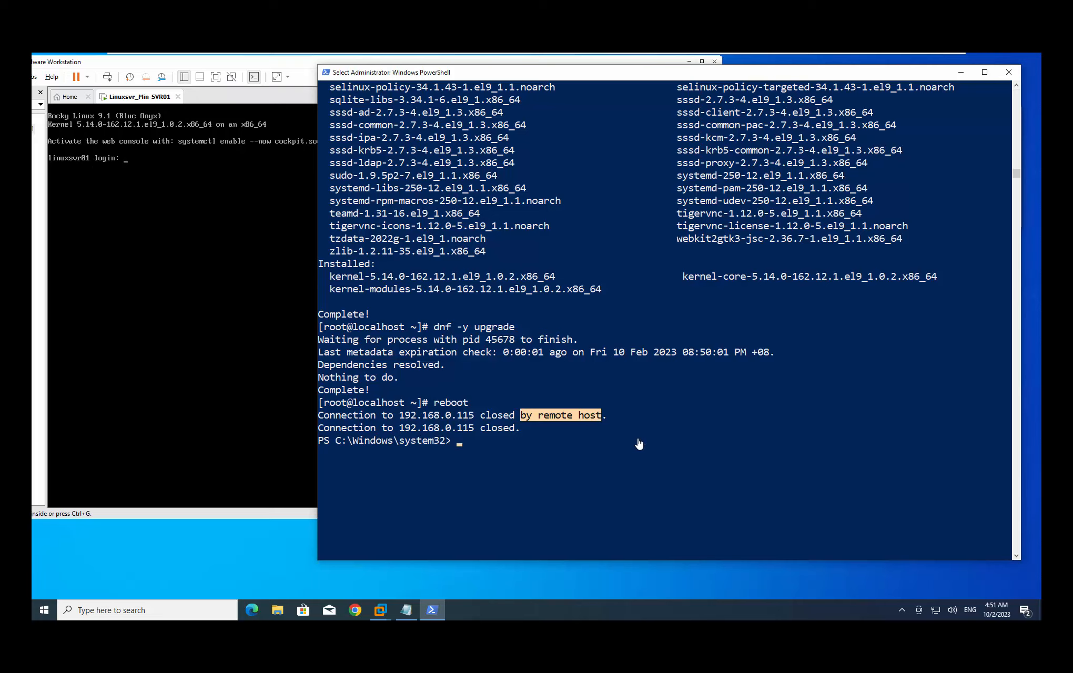
{"action": "key", "text": "Up"}
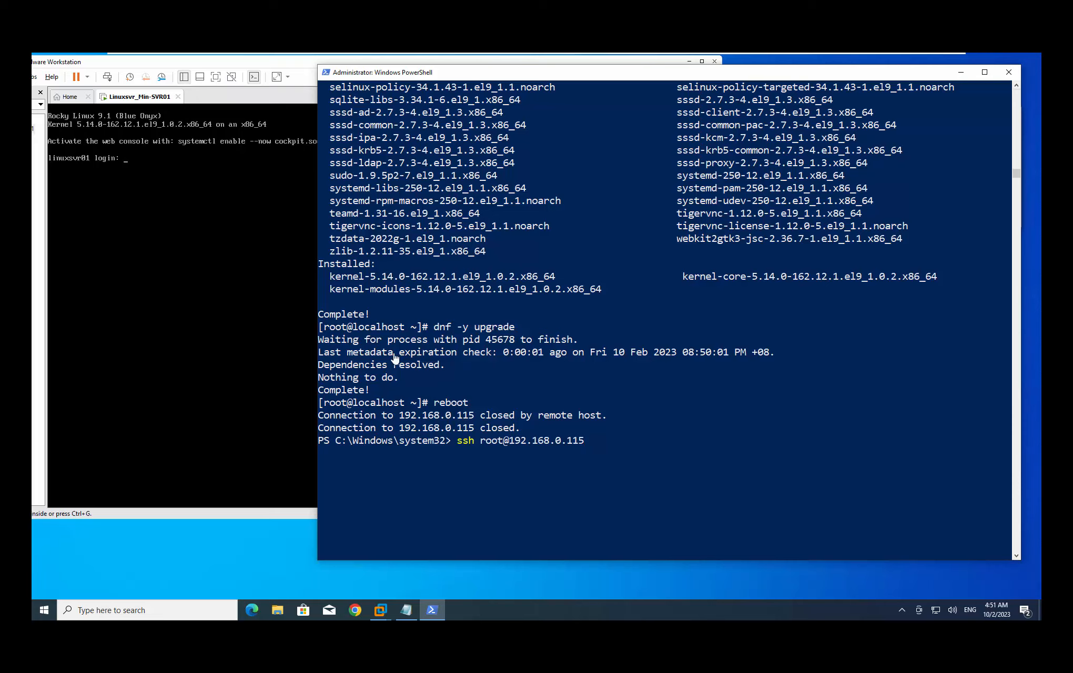
Reconnect to linuxsvr01 at 192.168.0.115 over SSH as root, entering the root password
{"action": "key", "text": "Return"}
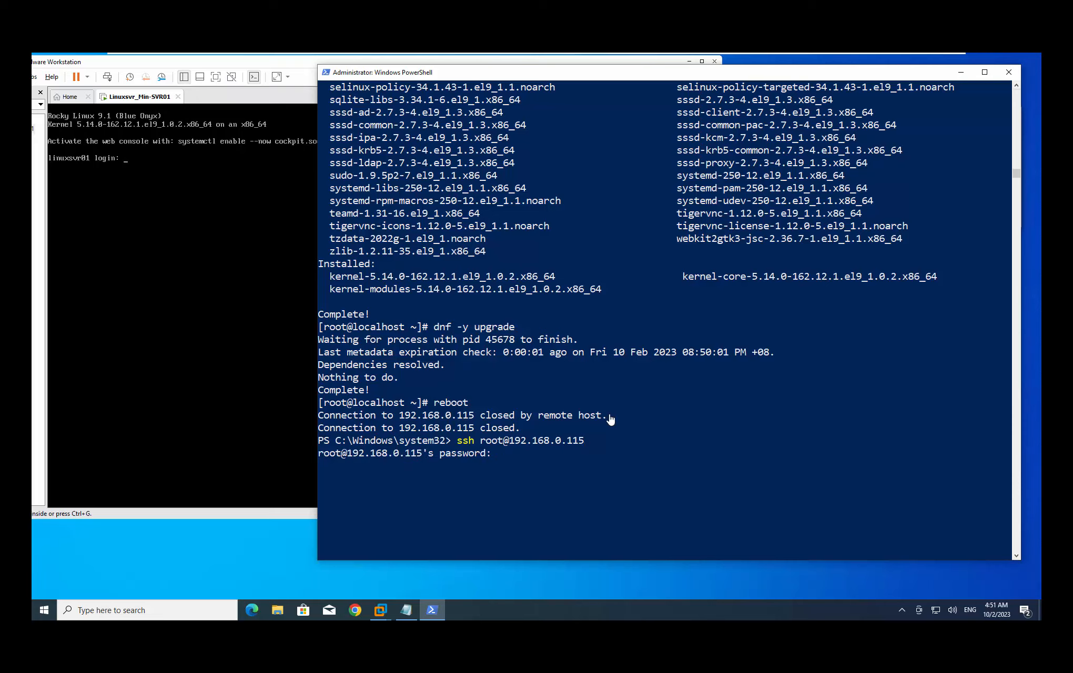
{"action": "key", "text": "Return"}
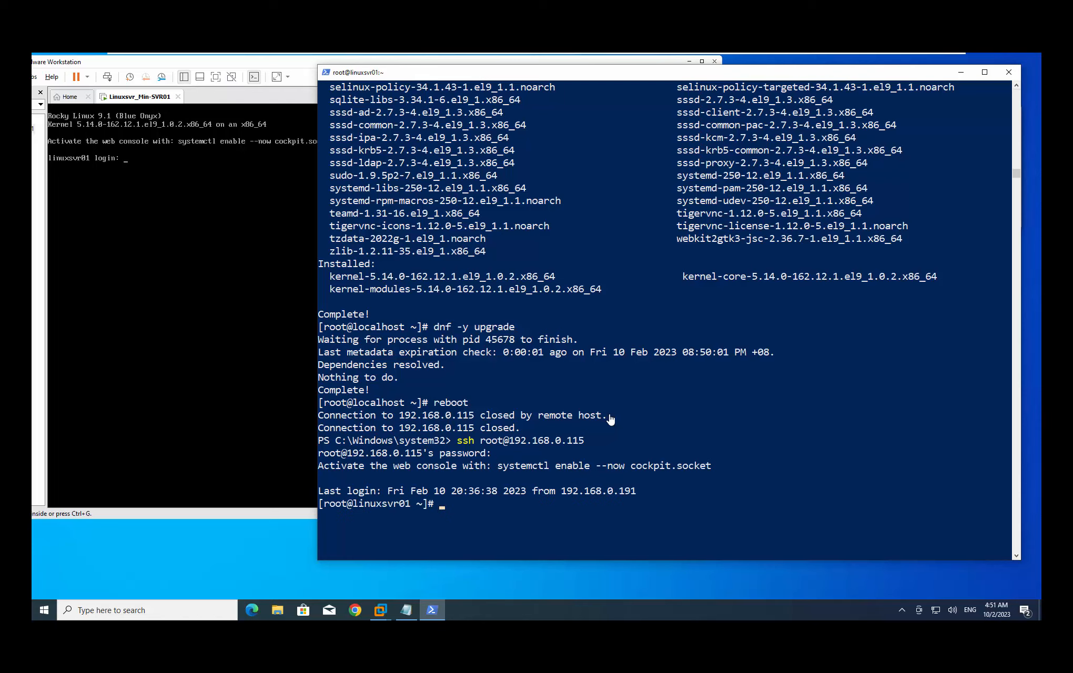
{"action": "key", "text": "Return"}
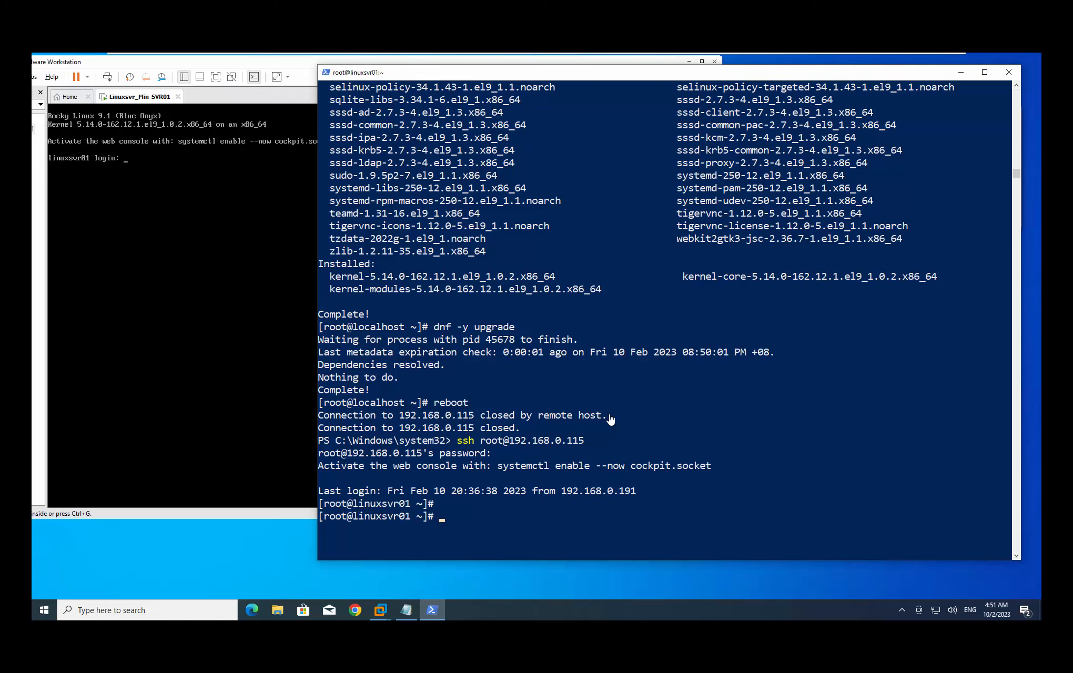
Clear the terminal screen and refocus the PowerShell window at a fresh prompt
{"action": "type", "text": "clear"}
{"action": "key", "text": "Return"}
{"action": "key", "text": "Return"}
{"action": "key", "text": "Return"}
{"action": "key", "text": "Return"}
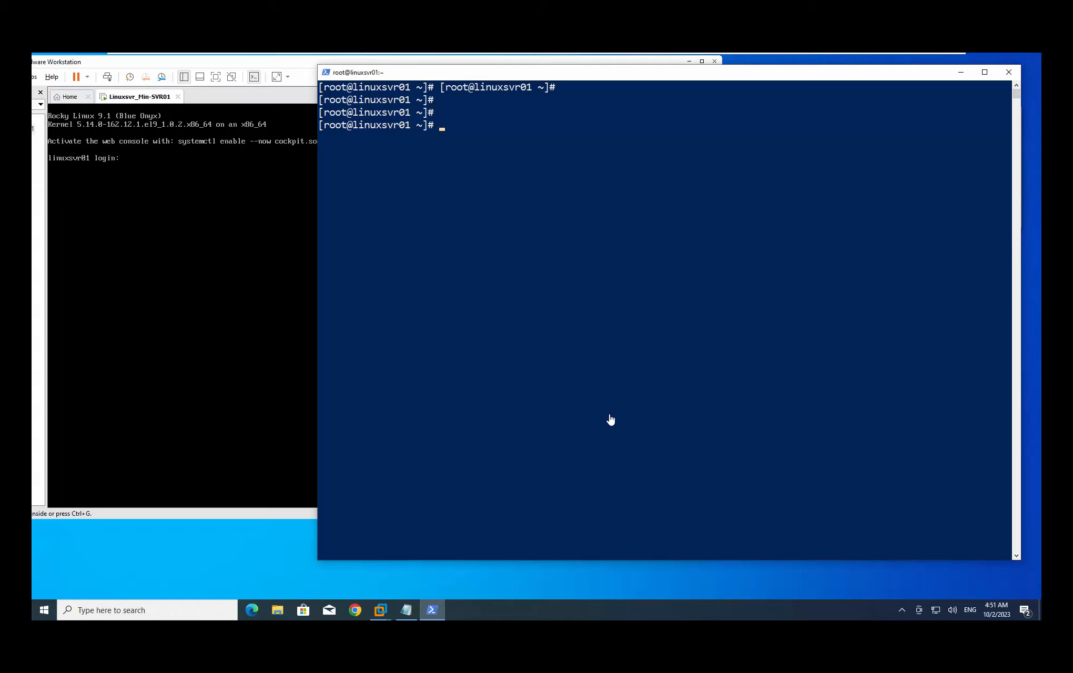
{"action": "left_click", "coordinate": [581, 389]}
{"action": "right_click", "coordinate": [584, 388]}
{"action": "key", "text": "Return"}
{"action": "left_click", "coordinate": [486, 151]}
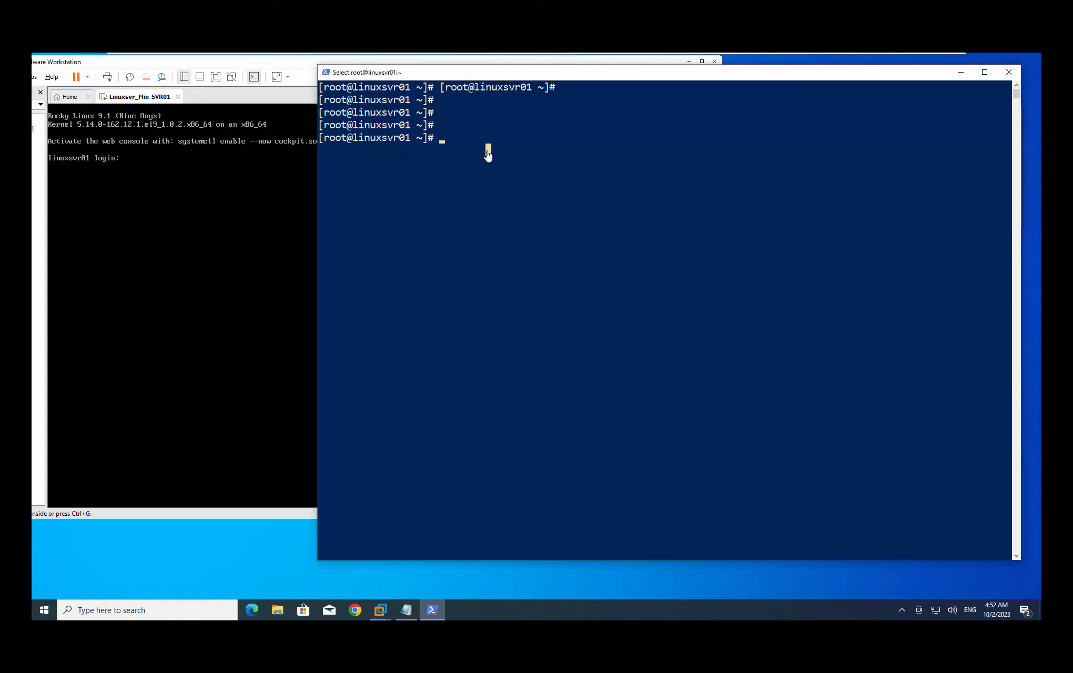
{"action": "left_click", "coordinate": [570, 205]}
Create the user account zms with useradd
{"action": "type", "text": "useradd"}
{"action": "type", "text": "zms"}
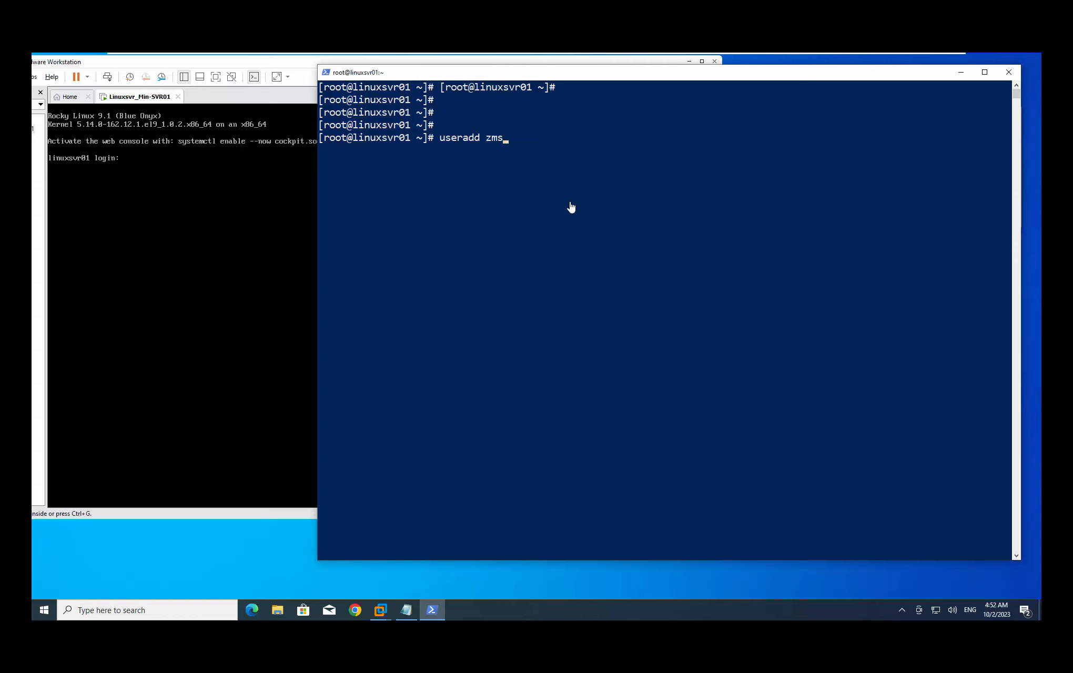
{"action": "key", "text": "Return"}
Set a password for zms with passwd, entering the new password twice
{"action": "type", "text": "password"}
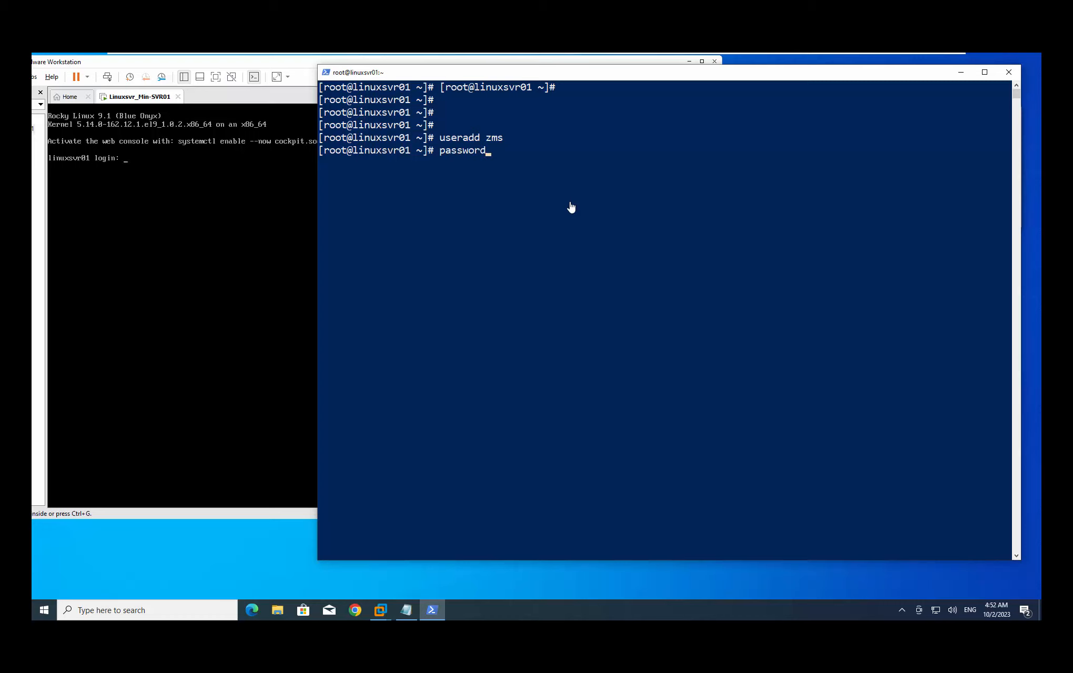
{"action": "type", "text": " zms"}
{"action": "key", "text": "BackSpace"}
{"action": "key", "text": "BackSpace"}
{"action": "key", "text": "BackSpace"}
{"action": "key", "text": "BackSpace"}
{"action": "key", "text": "BackSpace"}
{"action": "key", "text": "BackSpace"}
{"action": "key", "text": "BackSpace"}
{"action": "type", "text": "d zms"}
{"action": "key", "text": "Return"}
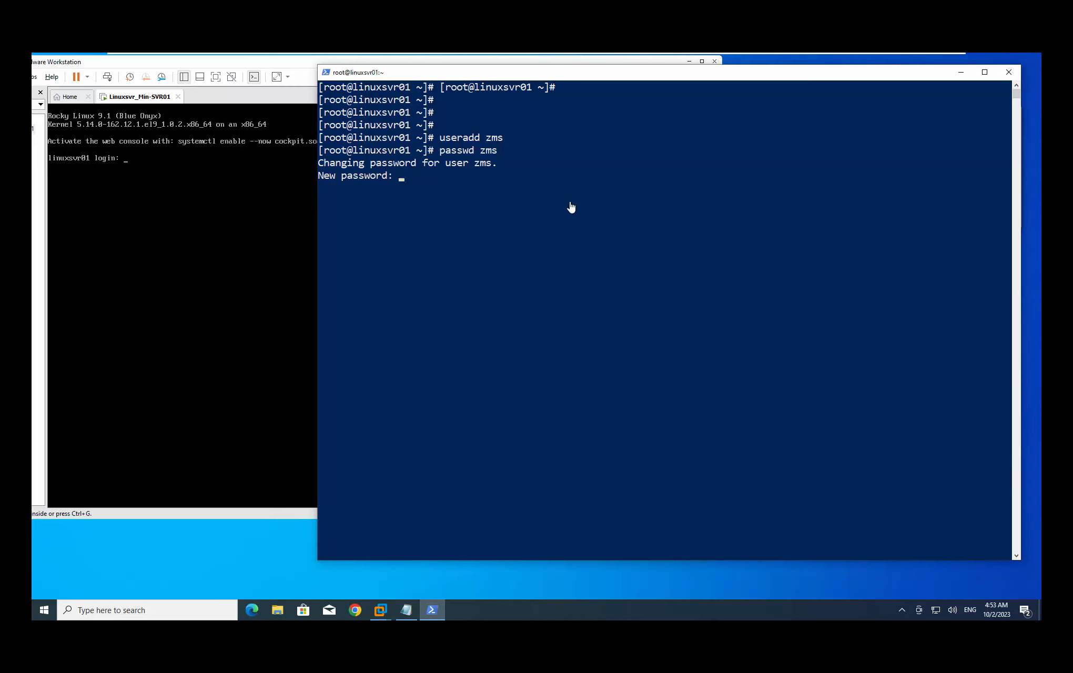
{"action": "key", "text": "Return"}
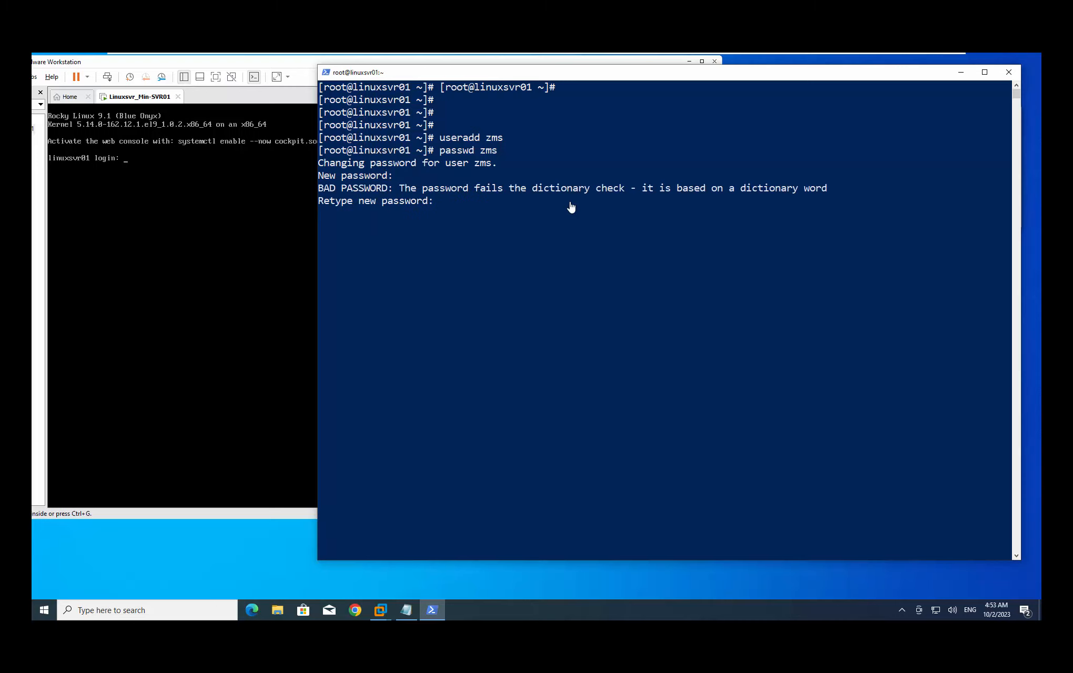
{"action": "key", "text": "Return"}
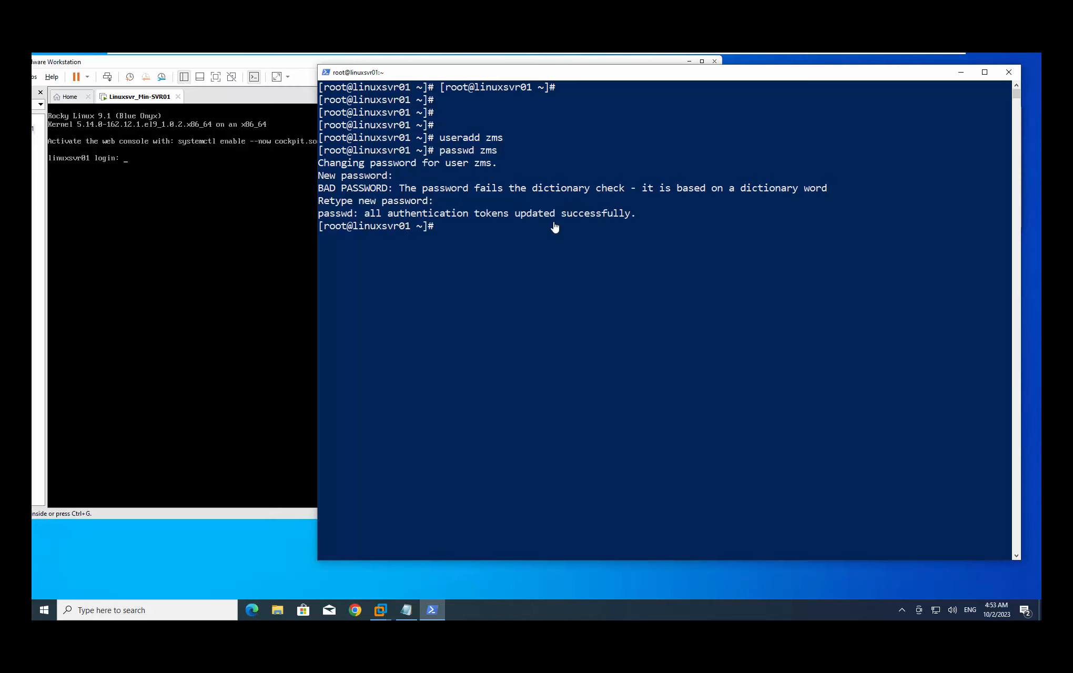
Highlight the password success message and the new user name zms
{"action": "left_click_drag", "start_coordinate": [515, 216], "coordinate": [641, 218]}
{"action": "left_click", "coordinate": [616, 238]}
{"action": "left_click", "coordinate": [538, 239]}
{"action": "left_click", "coordinate": [504, 227]}
{"action": "left_click", "coordinate": [501, 164]}
{"action": "mouse_move", "coordinate": [505, 139]}
{"action": "left_mouse_down"}
{"action": "mouse_move", "coordinate": [467, 143]}
{"action": "mouse_move", "coordinate": [492, 139]}
{"action": "left_mouse_up"}
{"action": "left_click", "coordinate": [477, 227]}
Print /etc/passwd with cat and scroll to the zms line showing UID 1000 and /home/zms
{"action": "key", "text": "Escape"}
{"action": "key", "text": "Return"}
{"action": "type", "text": "cat /et"}
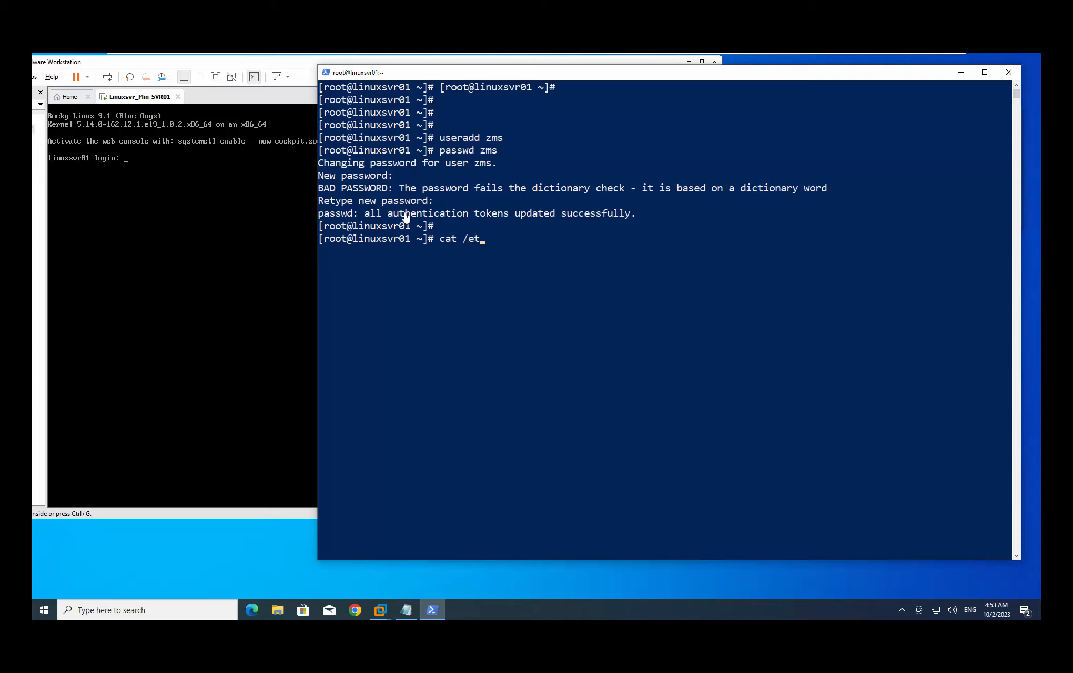
{"action": "type", "text": "c/passwd"}
{"action": "key", "text": "Return"}
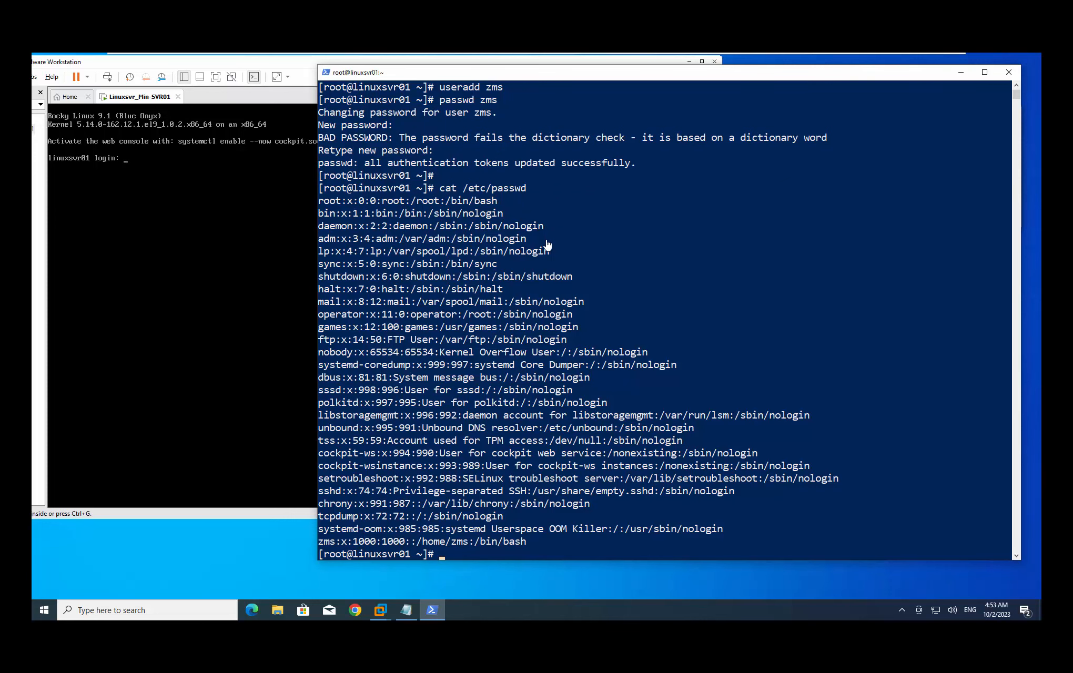
{"action": "scroll", "coordinate": [347, 522], "scroll_direction": "down", "scroll_amount": 3}
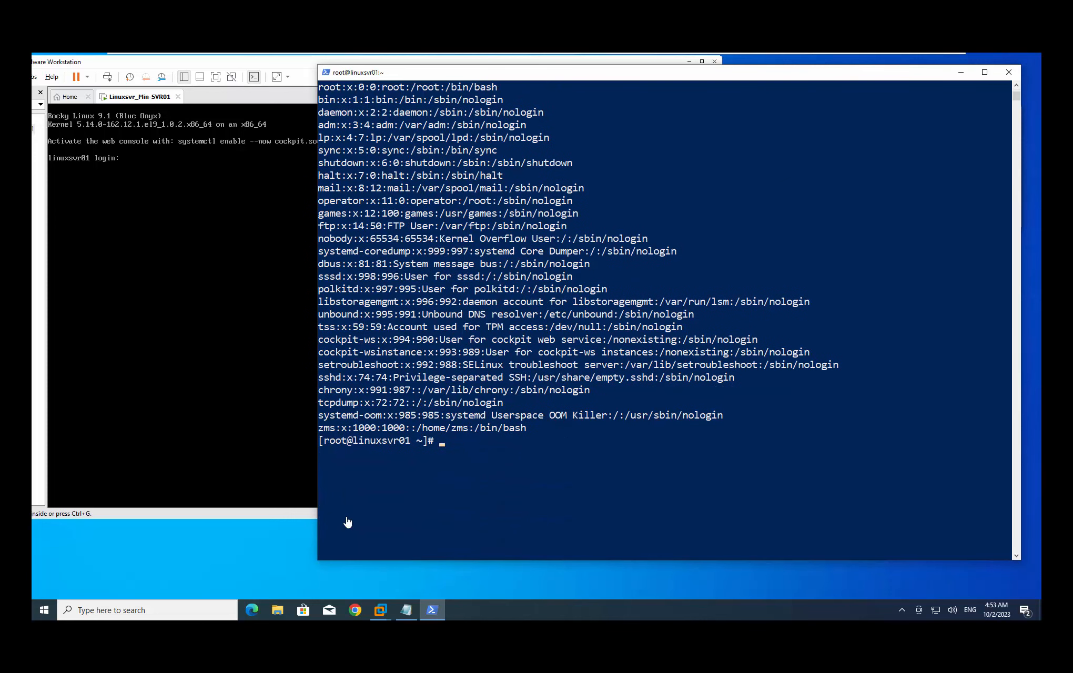
{"action": "double_click", "coordinate": [329, 429]}
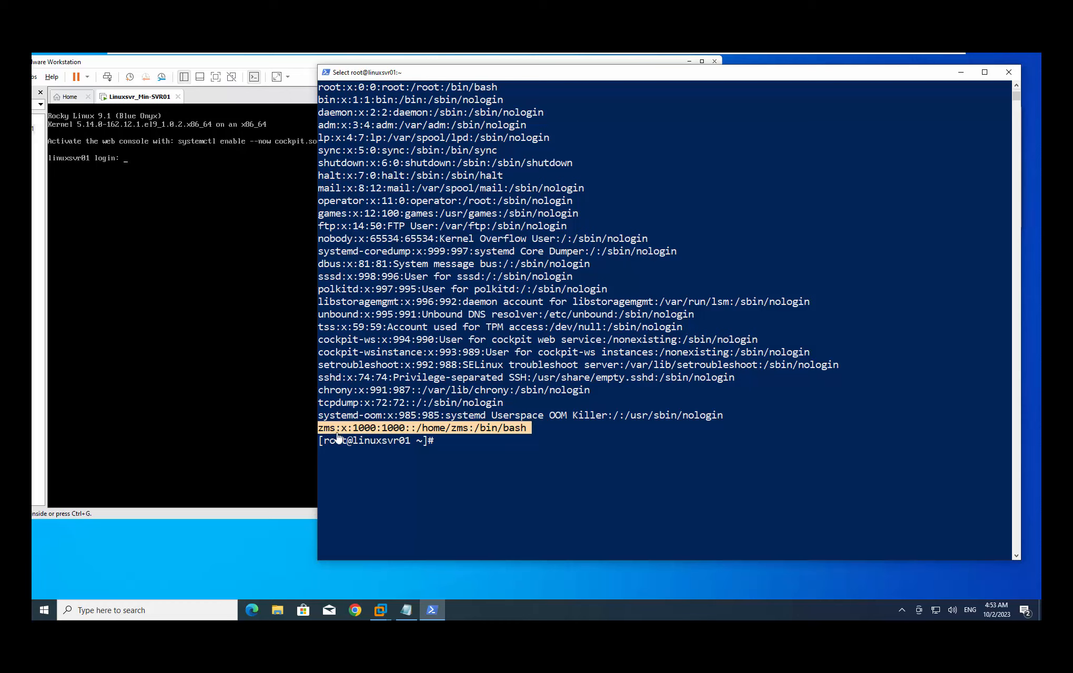
{"action": "left_click", "coordinate": [428, 431]}
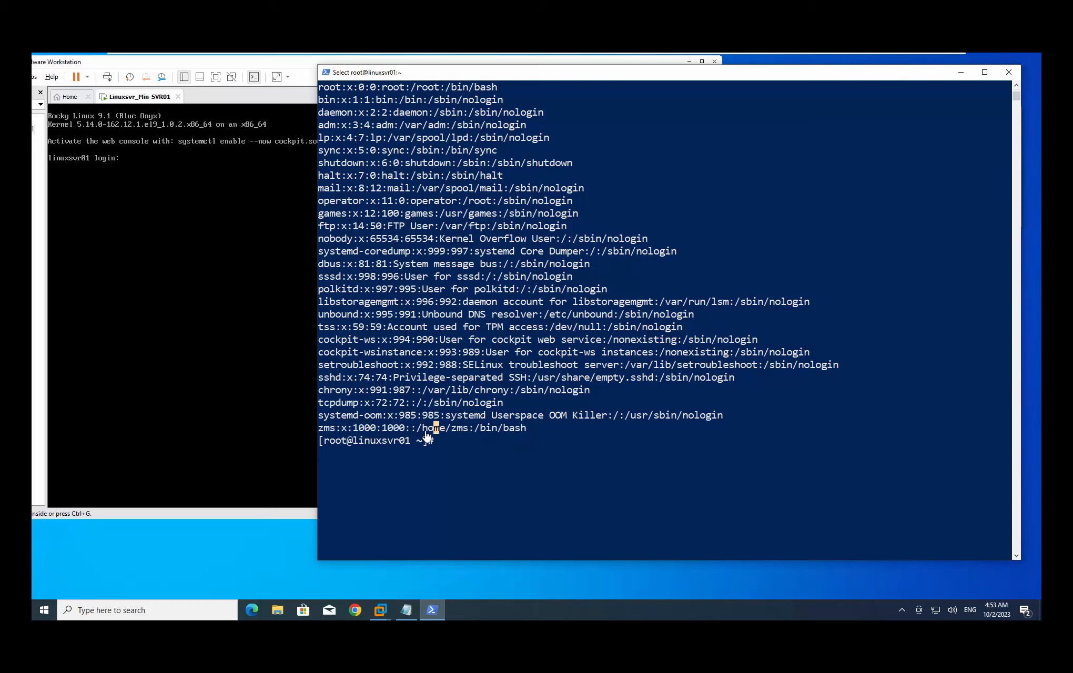
{"action": "left_click_drag", "start_coordinate": [419, 429], "coordinate": [467, 428]}
{"action": "left_click", "coordinate": [464, 430]}
{"action": "left_click", "coordinate": [447, 440]}
{"action": "left_click", "coordinate": [540, 454]}
{"action": "key", "text": "Escape"}
{"action": "key", "text": "Return"}
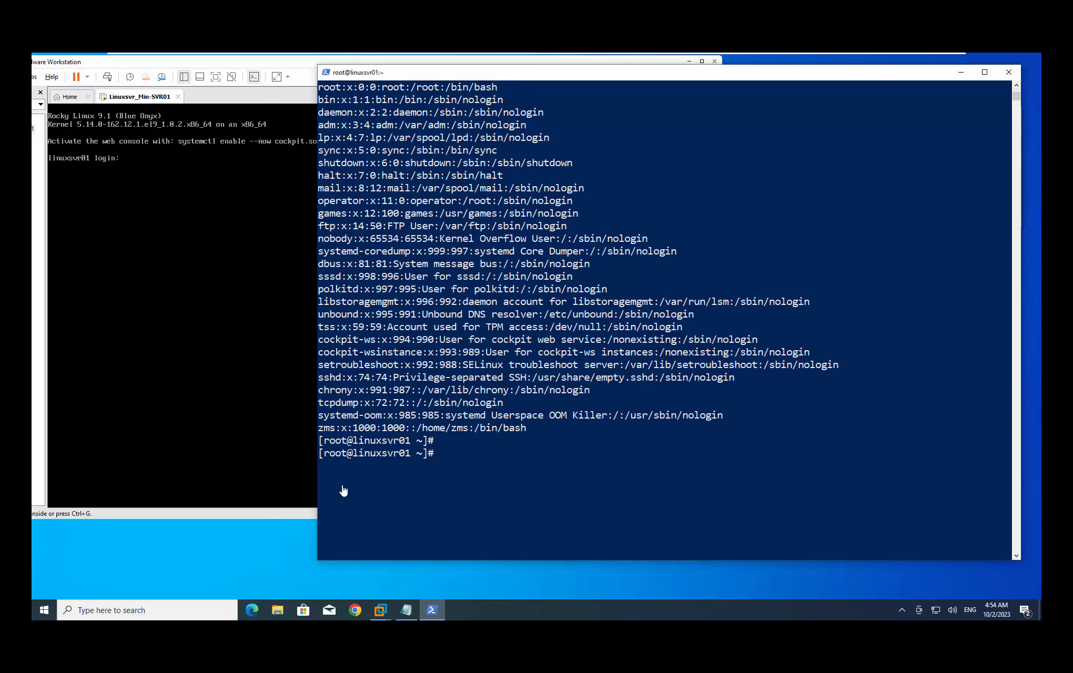
{"action": "left_click", "coordinate": [486, 452]}
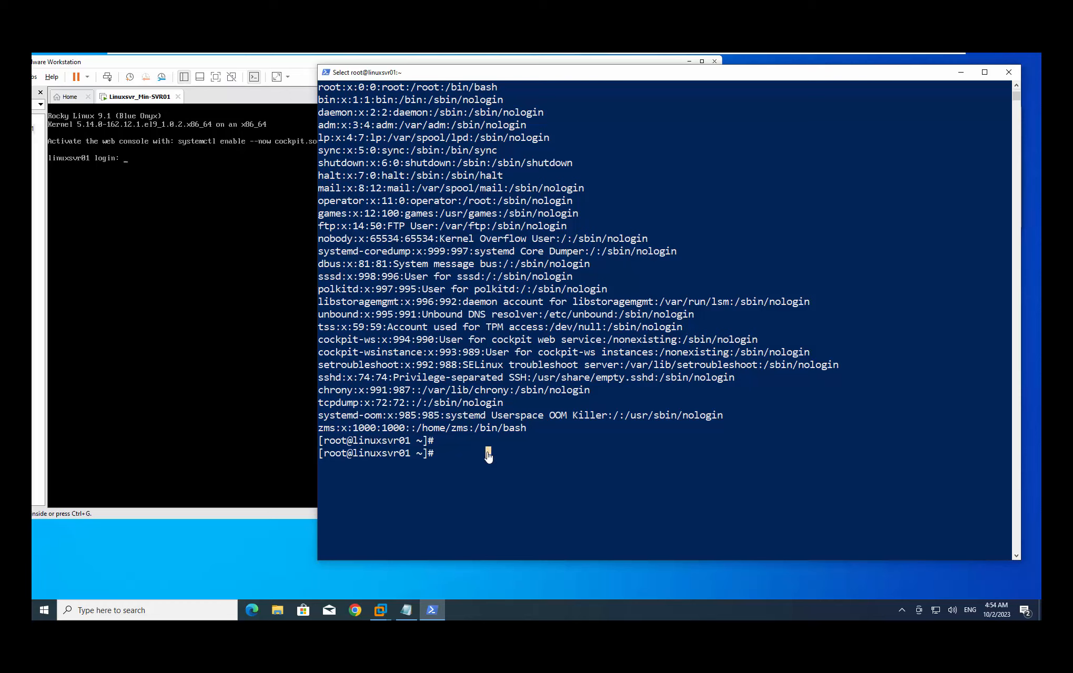
{"action": "left_click", "coordinate": [546, 453]}
{"action": "key", "text": "Escape"}
{"action": "type", "text": "pwd"}
Show the working directory, move up with cd .., and confirm with pwd that it is /
{"action": "key", "text": "Return"}
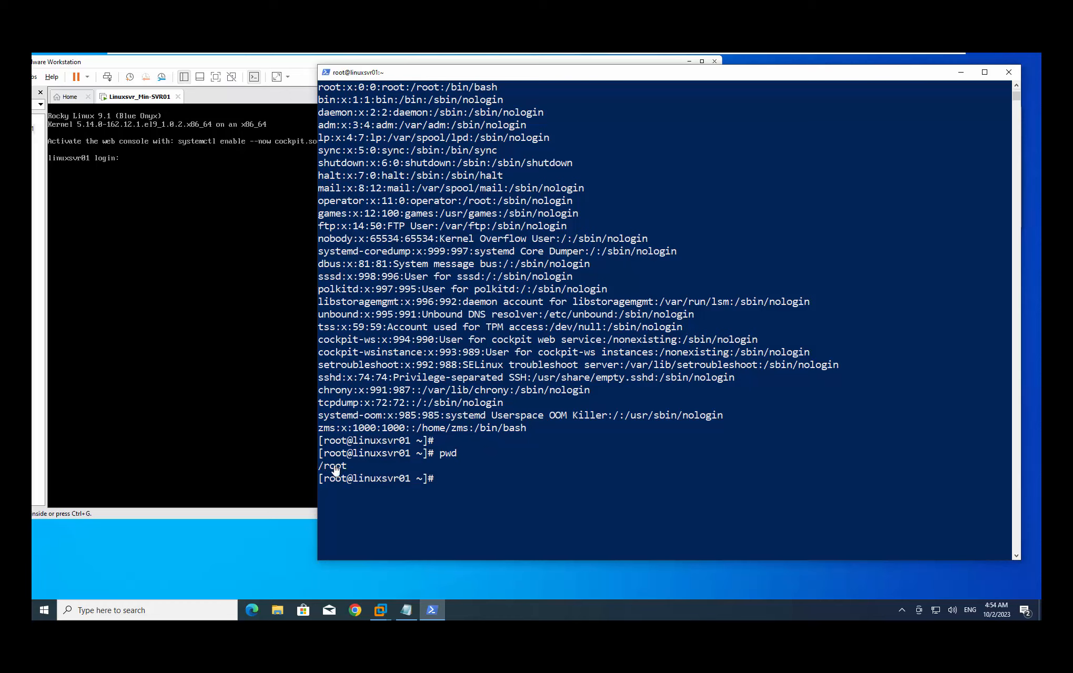
{"action": "left_click", "coordinate": [482, 478]}
{"action": "type", "text": "cd .."}
{"action": "key", "text": "Return"}
{"action": "type", "text": "pwd"}
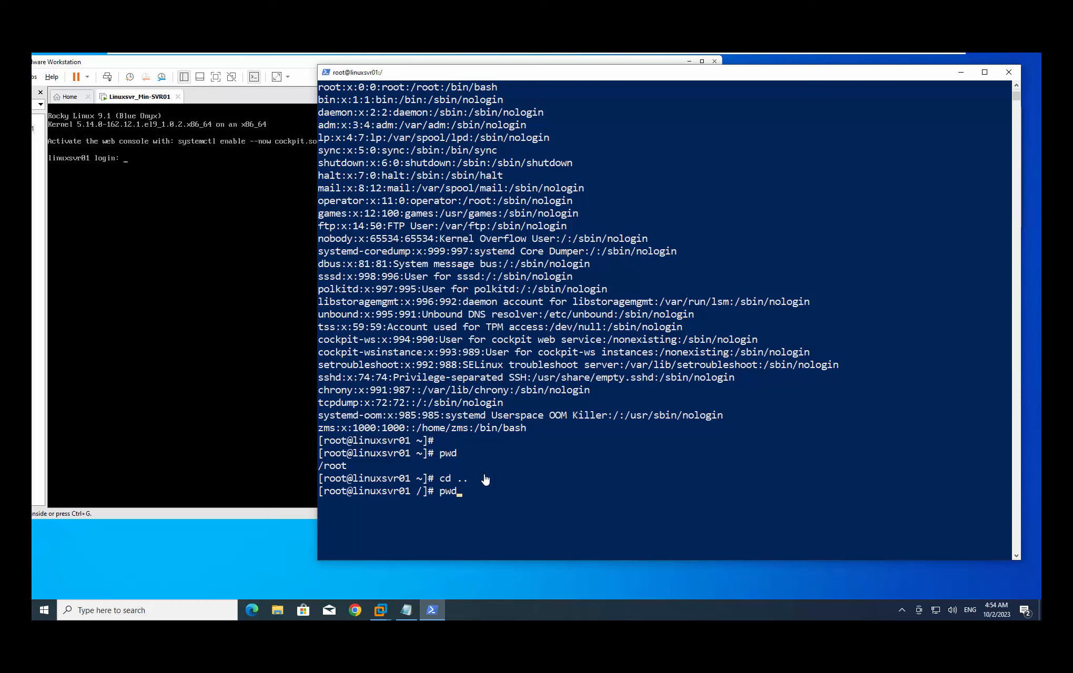
{"action": "key", "text": "Return"}
Highlight /home/zms in the zms account line, then change into /home
{"action": "left_click", "coordinate": [487, 504]}
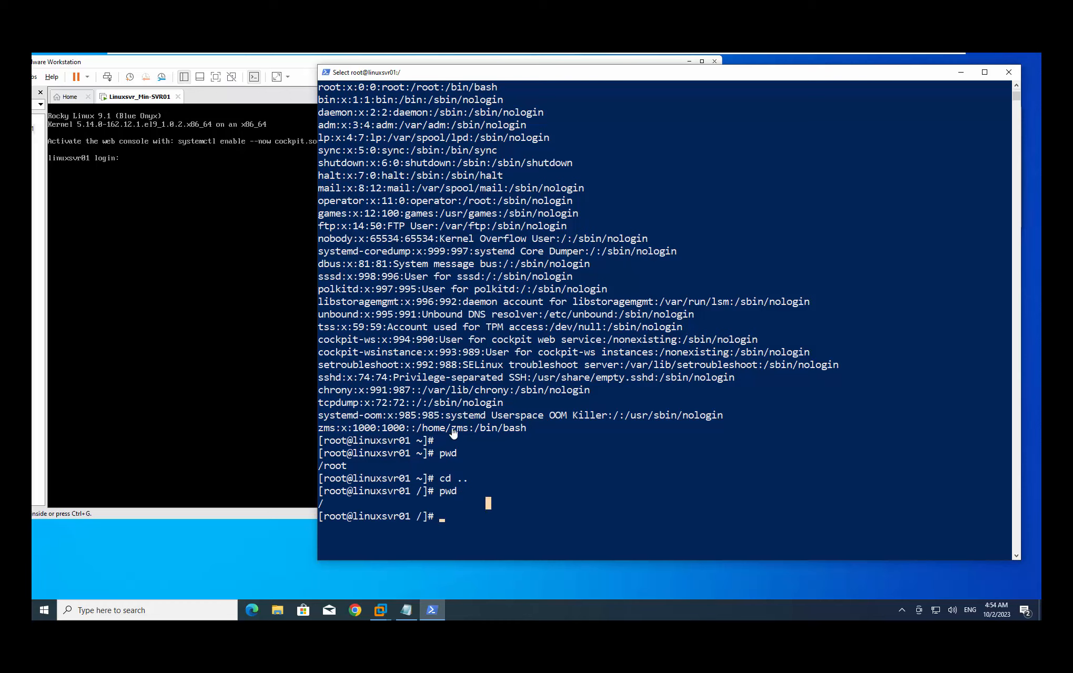
{"action": "left_click", "coordinate": [430, 429]}
{"action": "left_click_drag", "start_coordinate": [418, 428], "coordinate": [445, 430]}
{"action": "left_click", "coordinate": [470, 526]}
{"action": "key", "text": "Escape"}
{"action": "type", "text": "cd /home"}
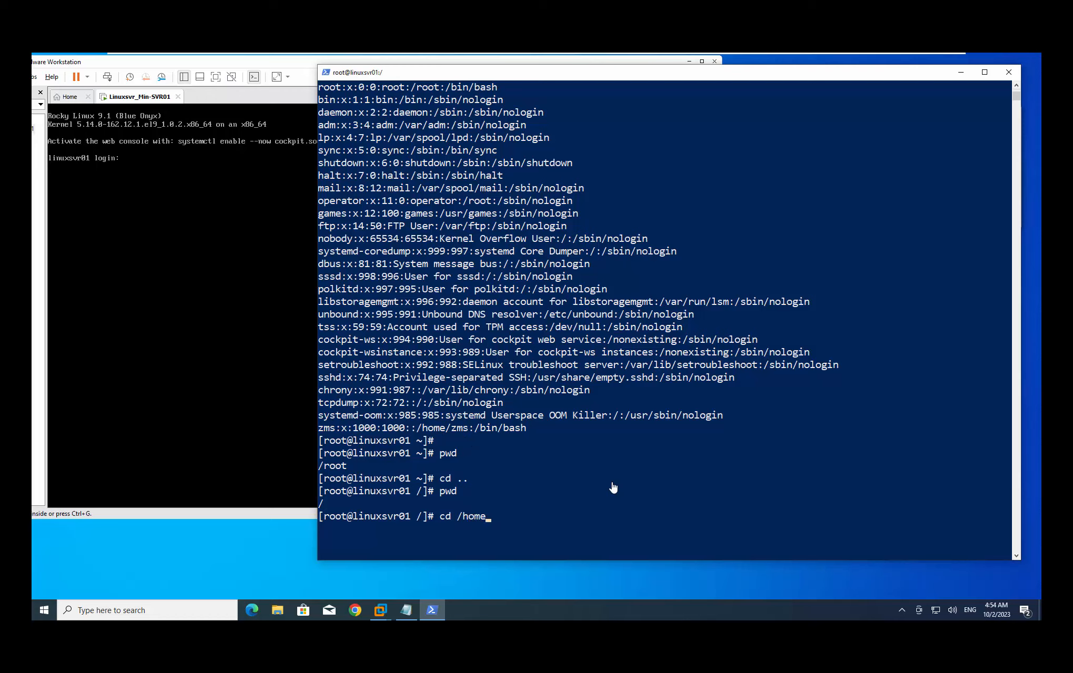
{"action": "key", "text": "Return"}
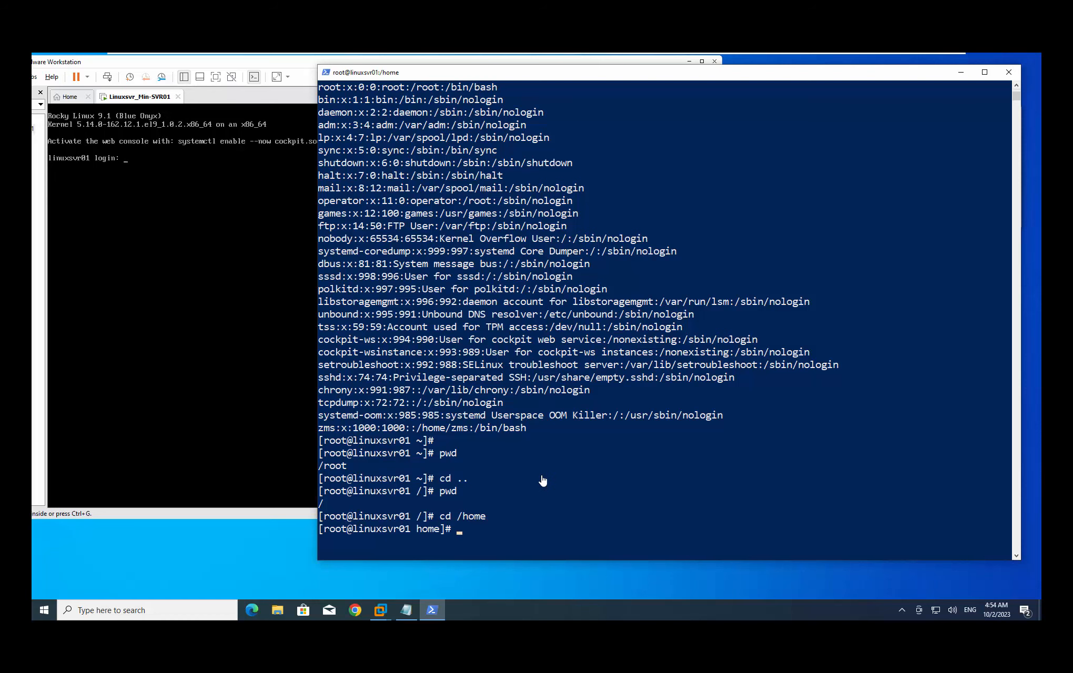
List /home with ls and highlight the zms directory in the output
{"action": "scroll", "coordinate": [542, 481], "scroll_direction": "down", "scroll_amount": 3}
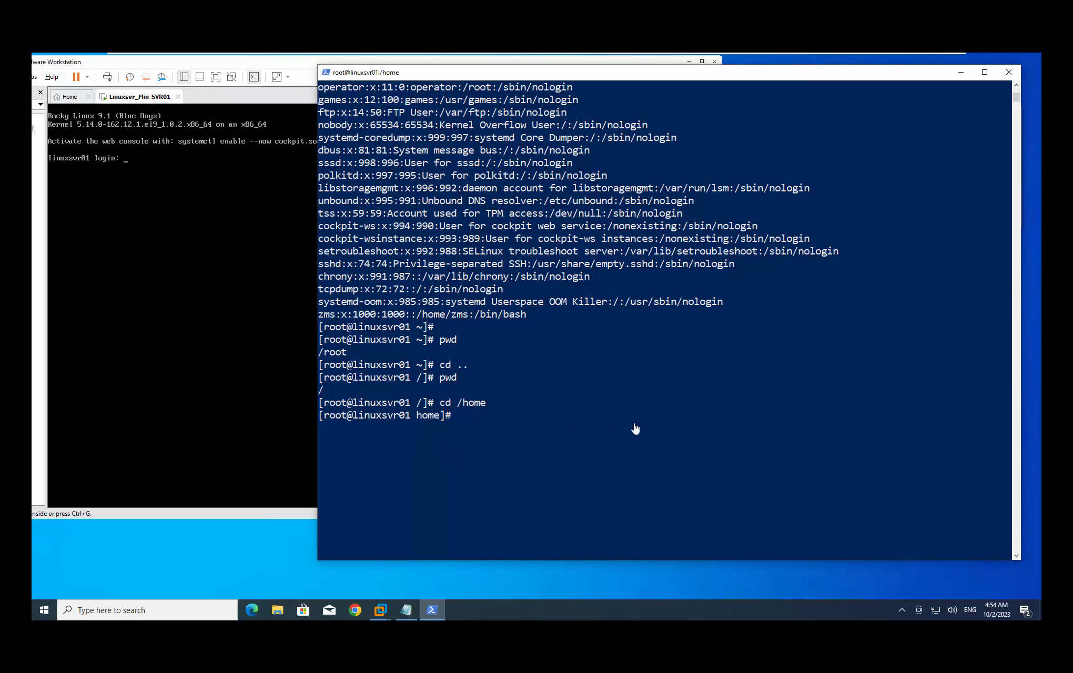
{"action": "left_click", "coordinate": [650, 403]}
{"action": "type", "text": "ls"}
{"action": "key", "text": "Return"}
{"action": "left_click", "coordinate": [326, 428]}
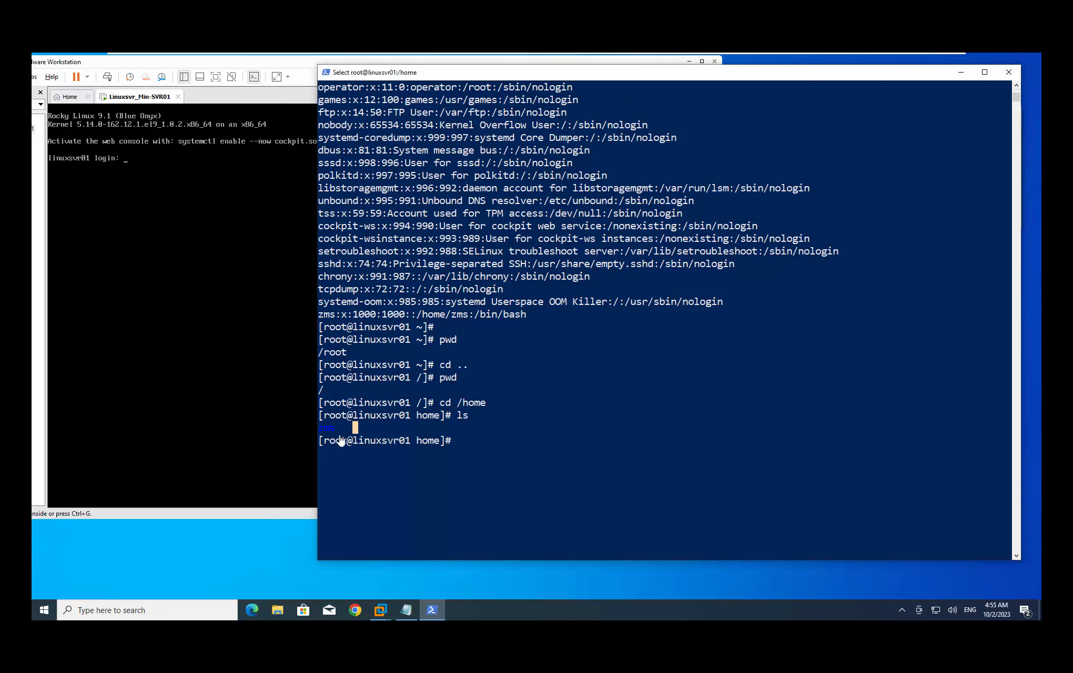
{"action": "double_click", "coordinate": [326, 428]}
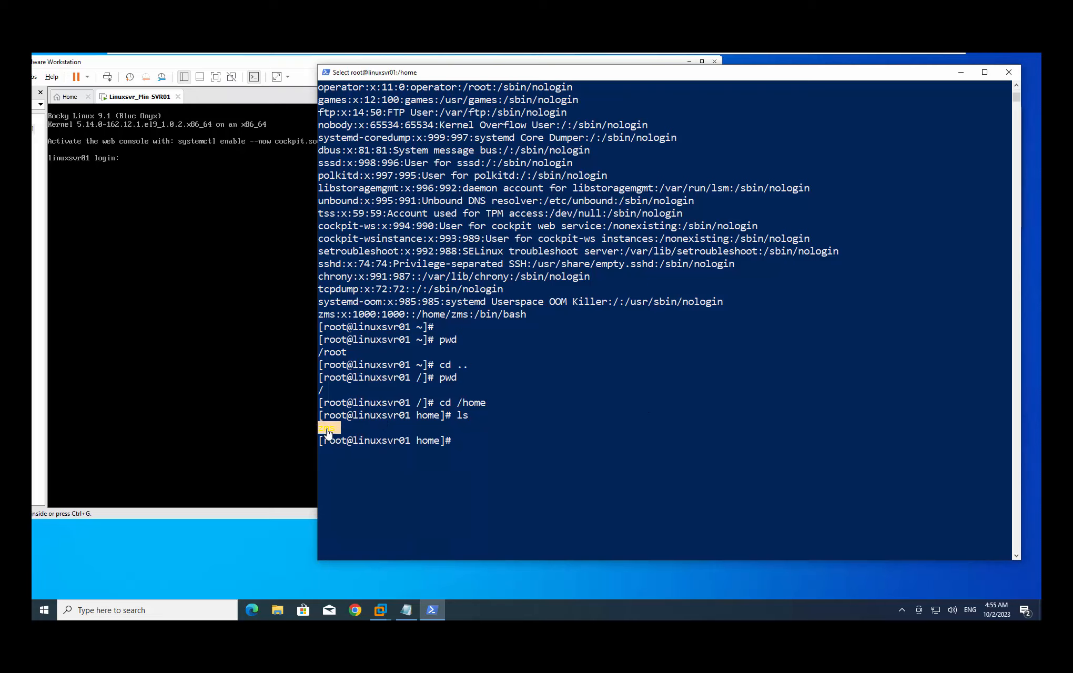
{"action": "left_click", "coordinate": [497, 438]}
{"action": "left_click", "coordinate": [468, 443]}
Run ls -al in /home, highlighting the -al options and the first listing rows
{"action": "type", "text": "ls -al"}
{"action": "left_click_drag", "start_coordinate": [473, 442], "coordinate": [493, 441]}
{"action": "key", "text": "Return"}
{"action": "key", "text": "Return"}
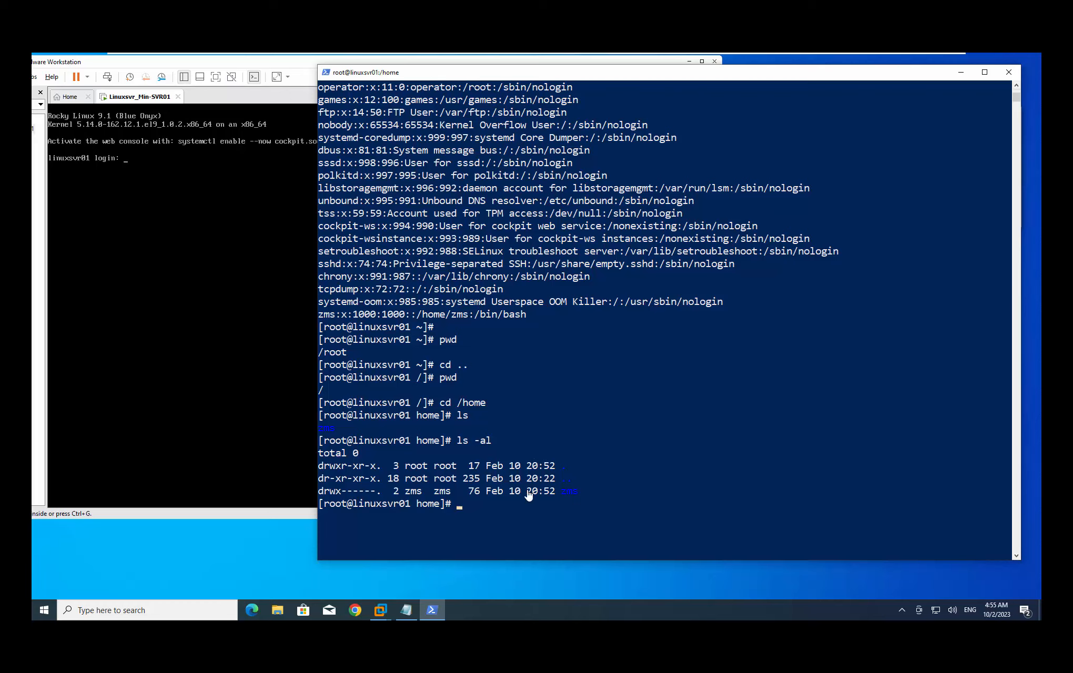
{"action": "left_click_drag", "start_coordinate": [578, 481], "coordinate": [558, 465]}
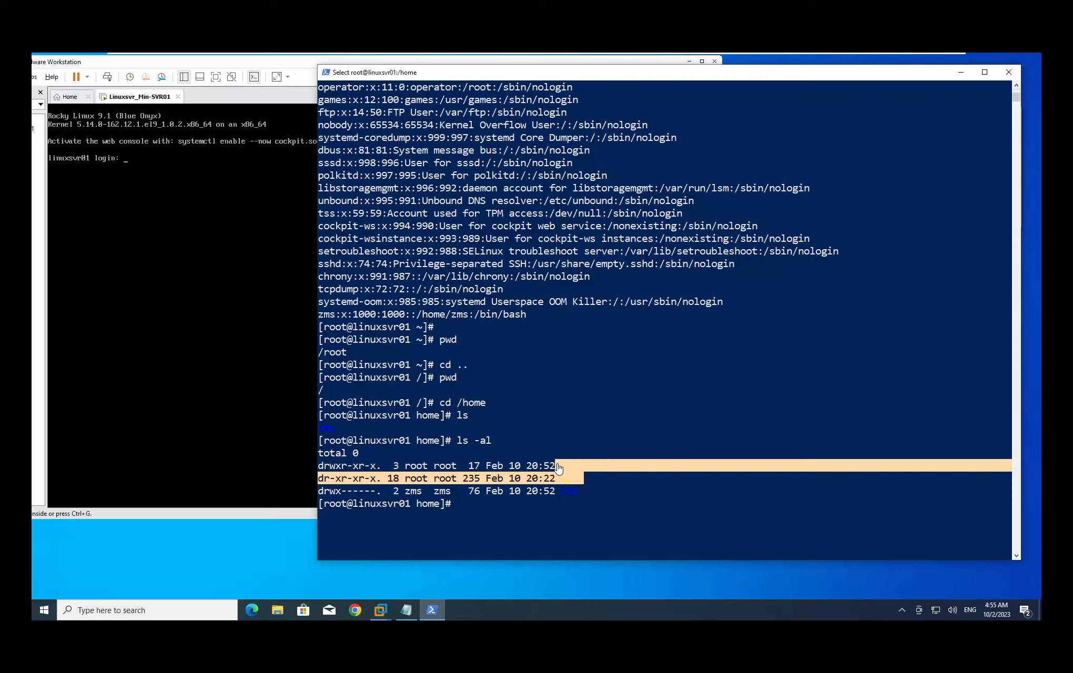
{"action": "left_click", "coordinate": [557, 465]}
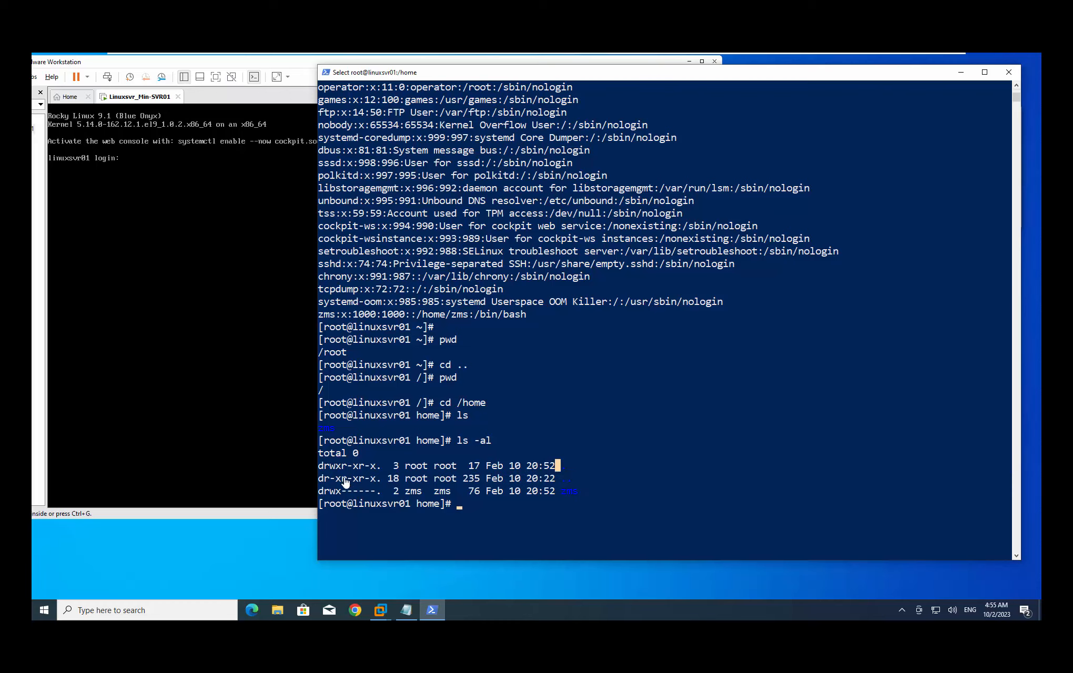
Point out the zms directory's drwx------ permissions, directory marker and name
{"action": "left_click", "coordinate": [322, 466]}
{"action": "left_click", "coordinate": [321, 479]}
{"action": "left_click", "coordinate": [321, 491]}
{"action": "left_click", "coordinate": [343, 493]}
{"action": "left_click", "coordinate": [320, 492]}
{"action": "left_click", "coordinate": [574, 492]}
{"action": "left_click", "coordinate": [638, 476]}
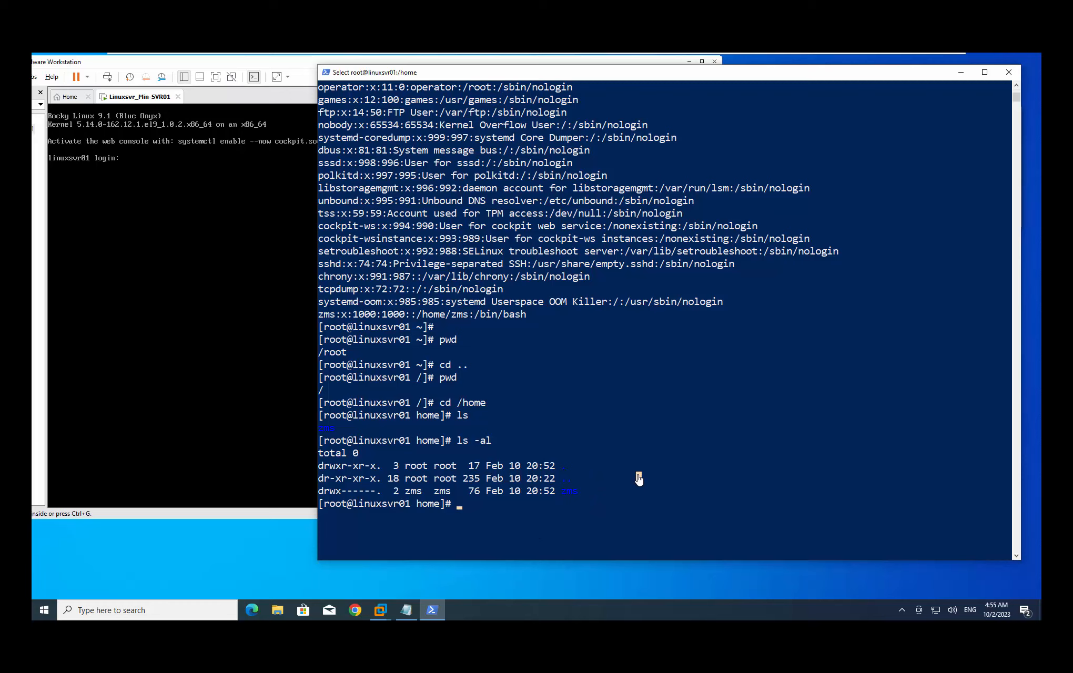
{"action": "left_click", "coordinate": [511, 504]}
{"action": "key", "text": "Escape"}
Create the student01 account and set its password, entering it twice
{"action": "key", "text": "Return"}
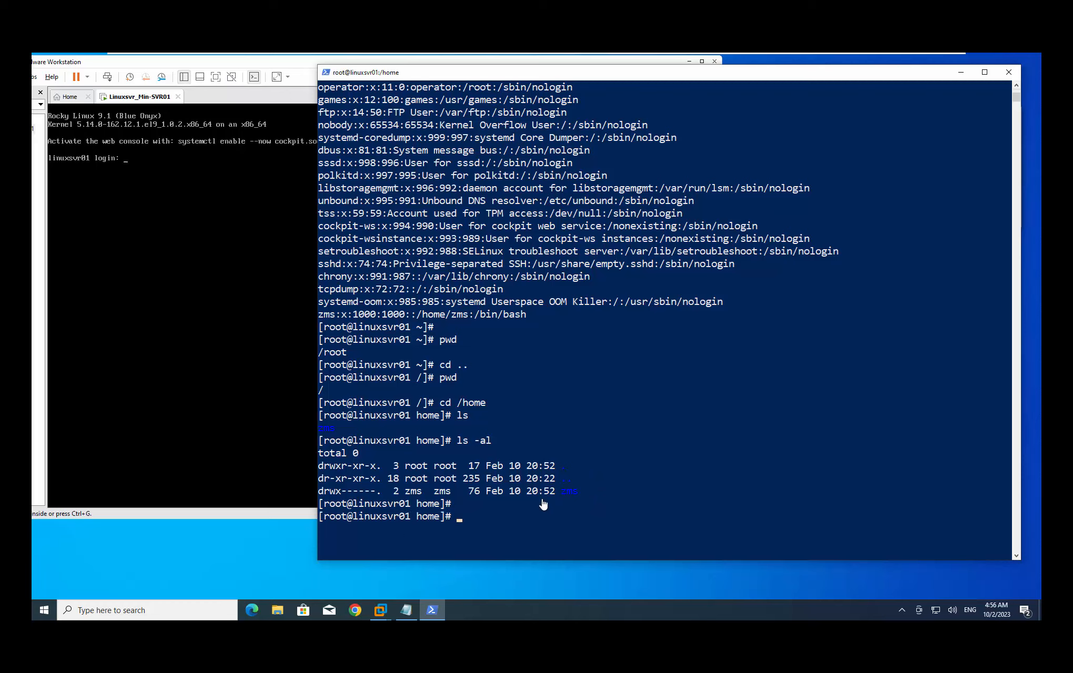
{"action": "type", "text": "useradd student01"}
{"action": "key", "text": "Return"}
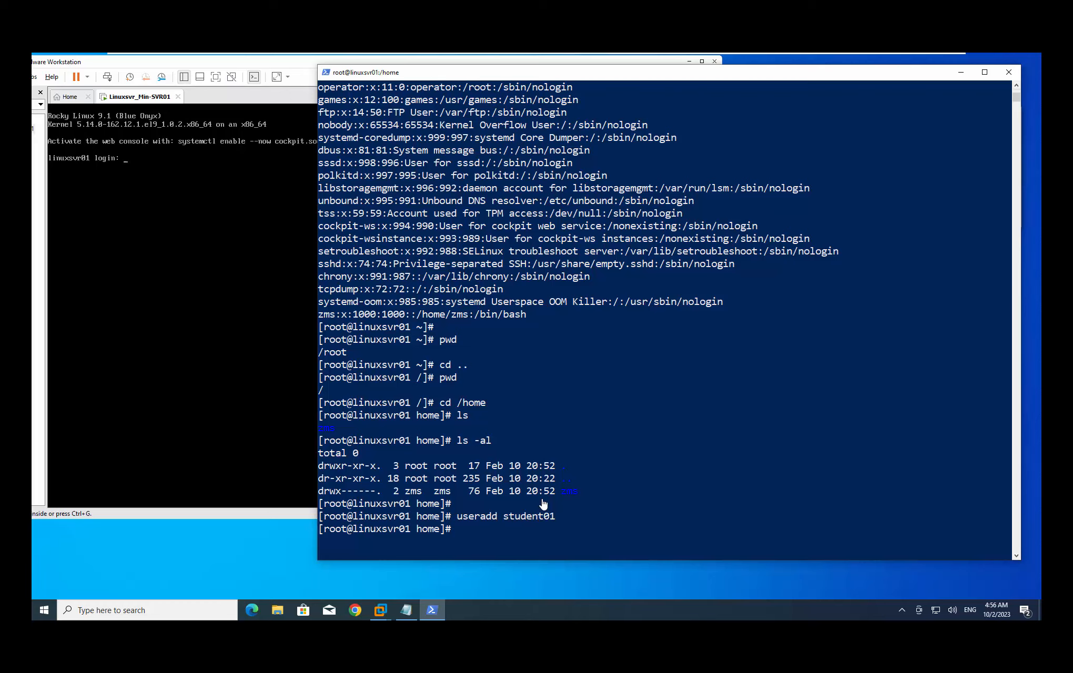
{"action": "type", "text": "passwd student01"}
{"action": "key", "text": "Return"}
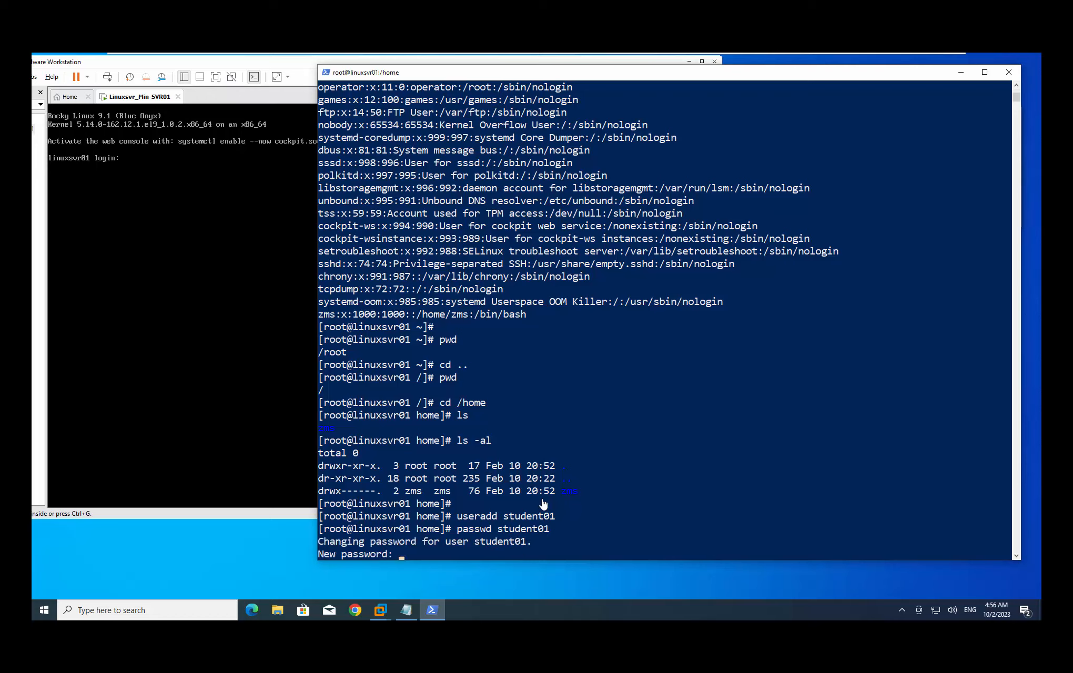
{"action": "key", "text": "Return"}
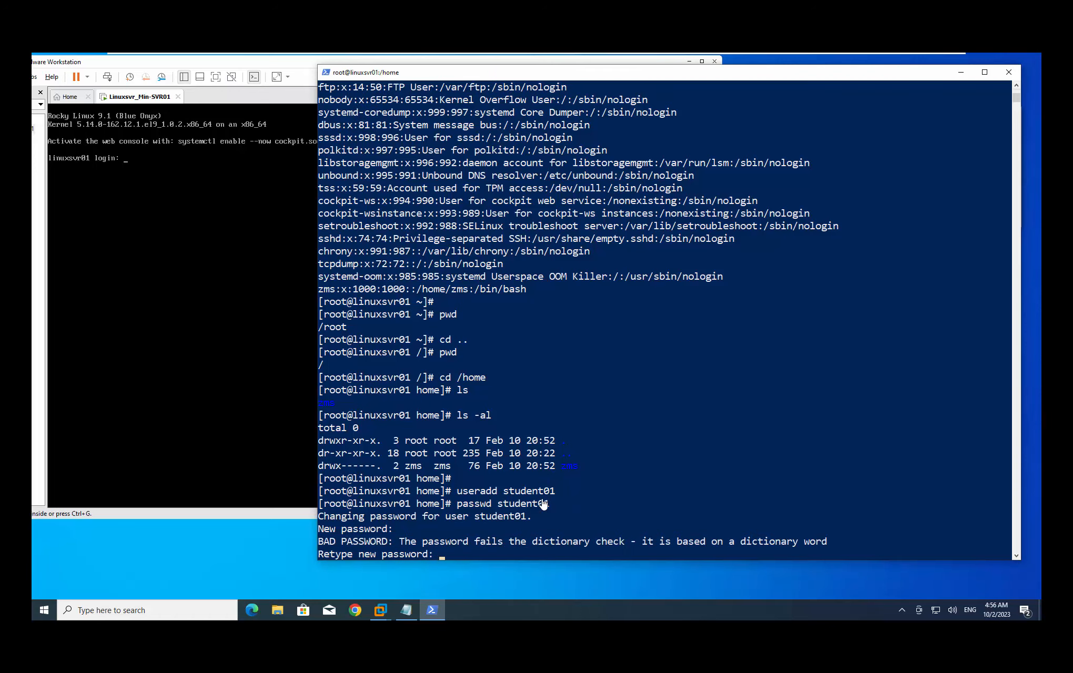
{"action": "key", "text": "Return"}
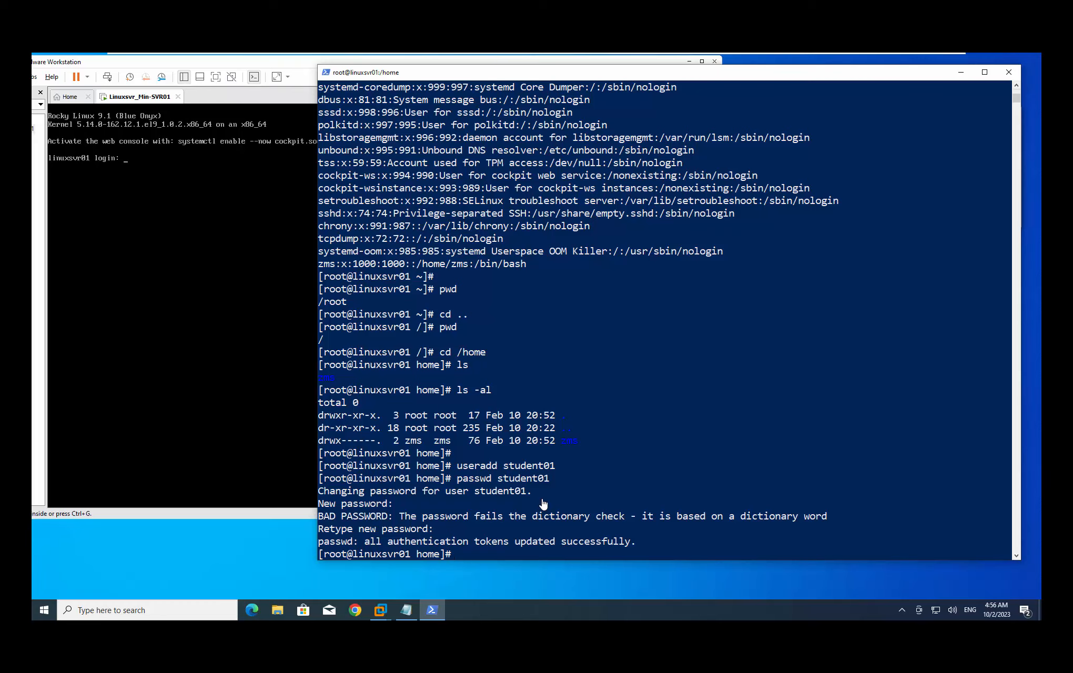
Create the student02 and student03 accounts by editing the recalled useradd command
{"action": "key", "text": "Up"}
{"action": "key", "text": "Up"}
{"action": "key", "text": "BackSpace"}
{"action": "type", "text": "2"}
{"action": "key", "text": "Return"}
{"action": "key", "text": "Up"}
{"action": "key", "text": "BackSpace"}
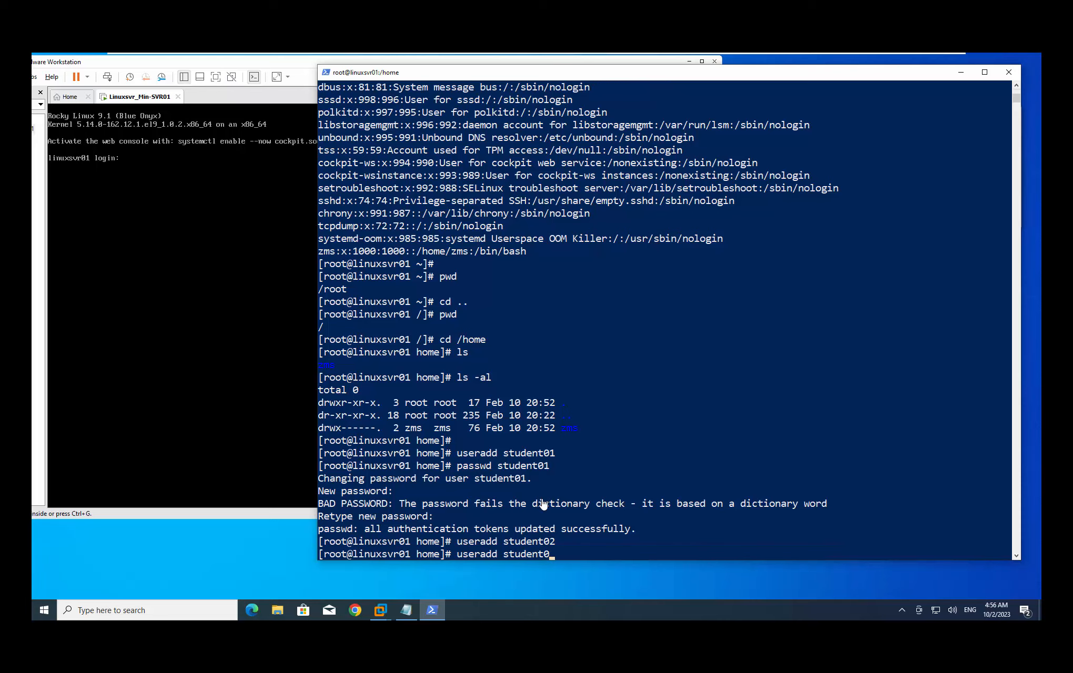
{"action": "type", "text": "3"}
{"action": "key", "text": "Return"}
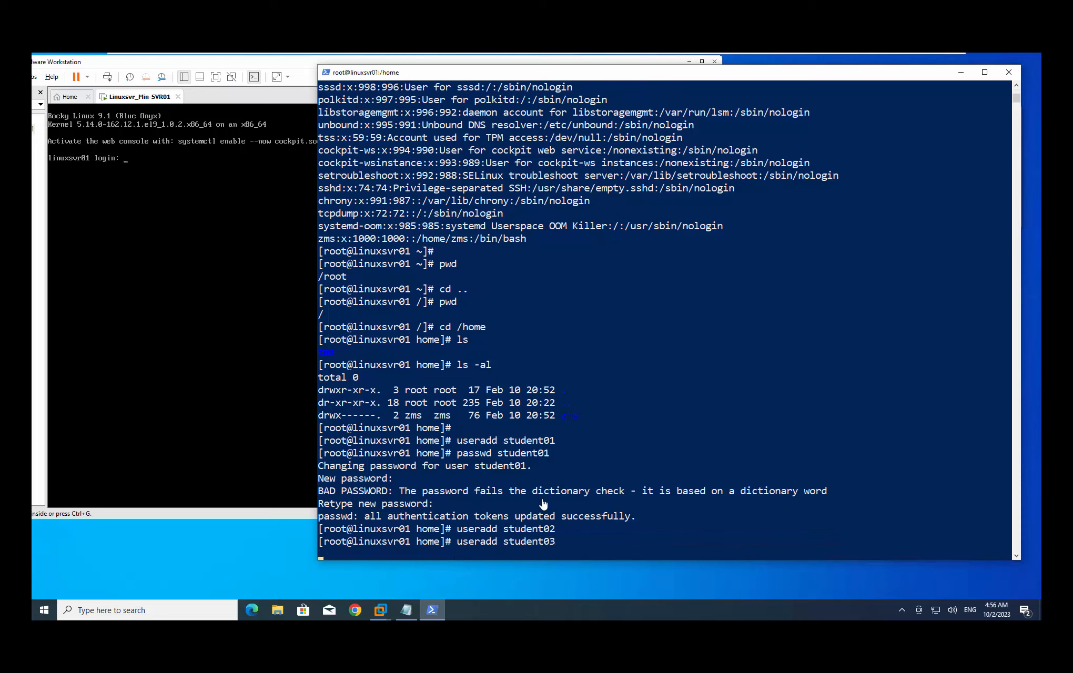
Set student02's password with passwd, entering it twice
{"action": "key", "text": "Up"}
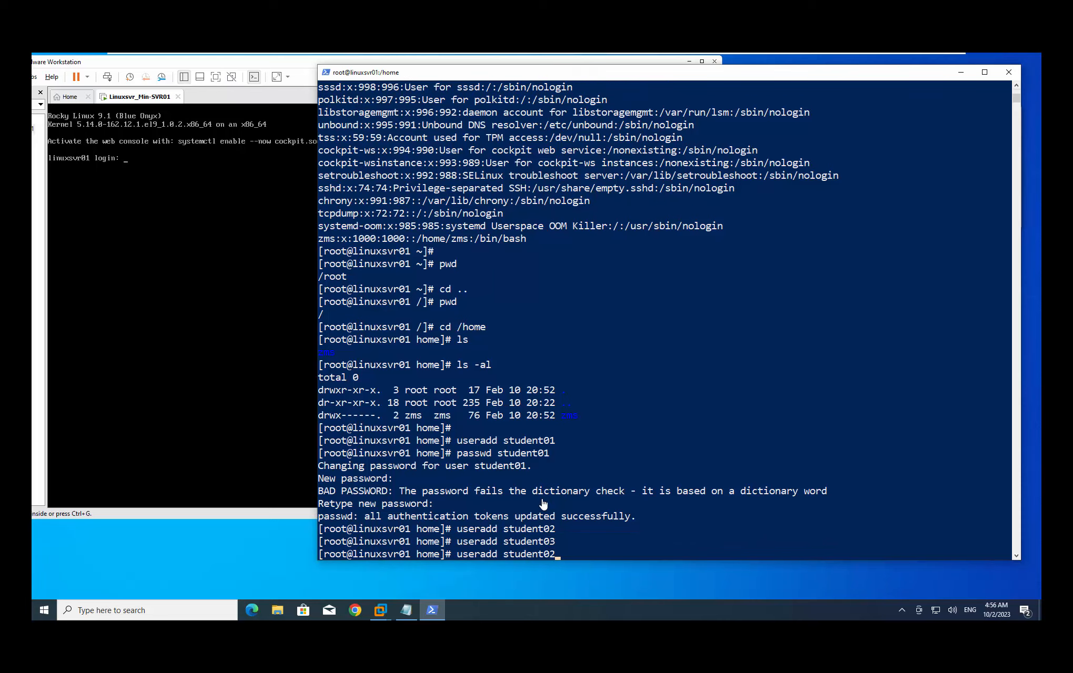
{"action": "key", "text": "Up"}
{"action": "key", "text": "BackSpace"}
{"action": "type", "text": "2"}
{"action": "key", "text": "Return"}
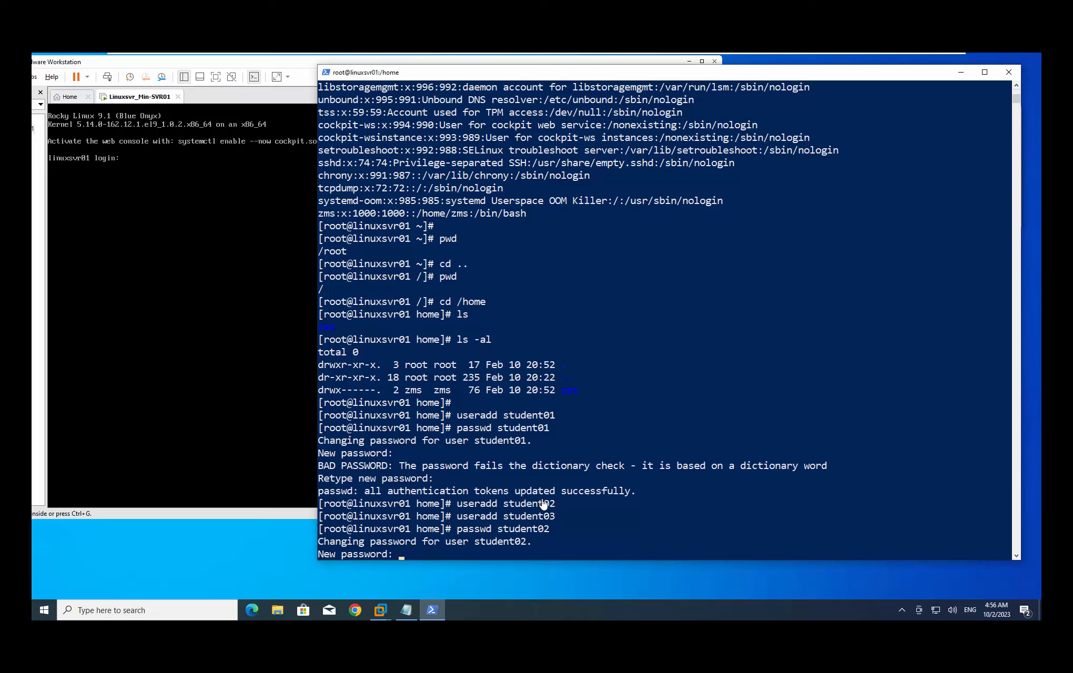
{"action": "key", "text": "Return"}
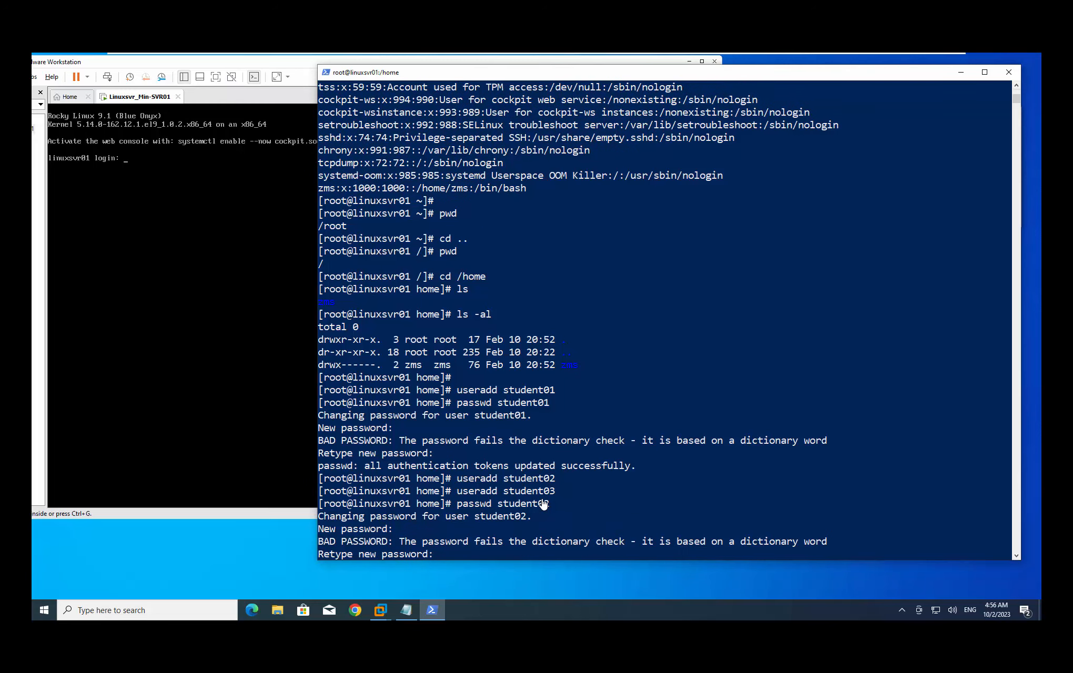
{"action": "key", "text": "Return"}
Set student03's password with passwd, entering it twice
{"action": "key", "text": "Up"}
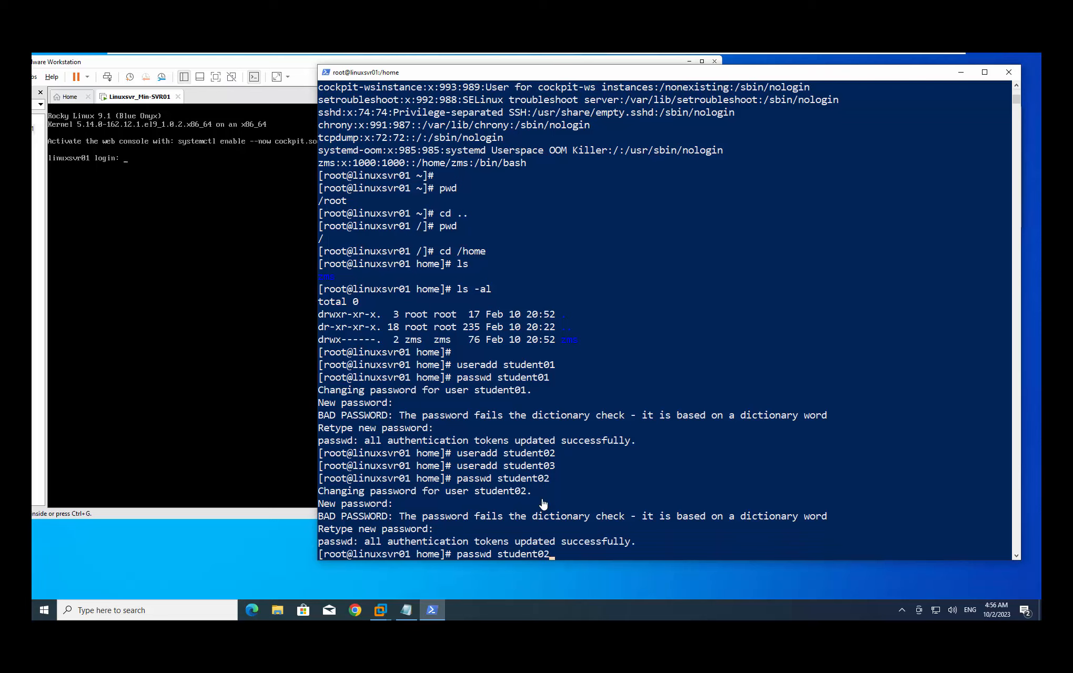
{"action": "key", "text": "BackSpace"}
{"action": "type", "text": "3"}
{"action": "key", "text": "Return"}
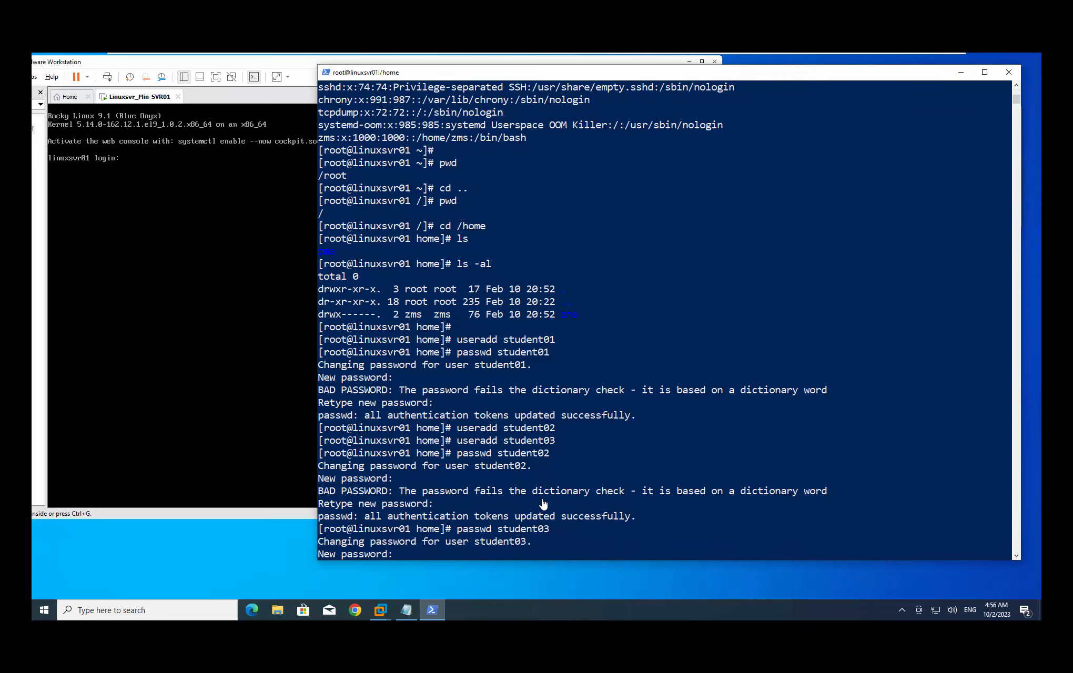
{"action": "key", "text": "Return"}
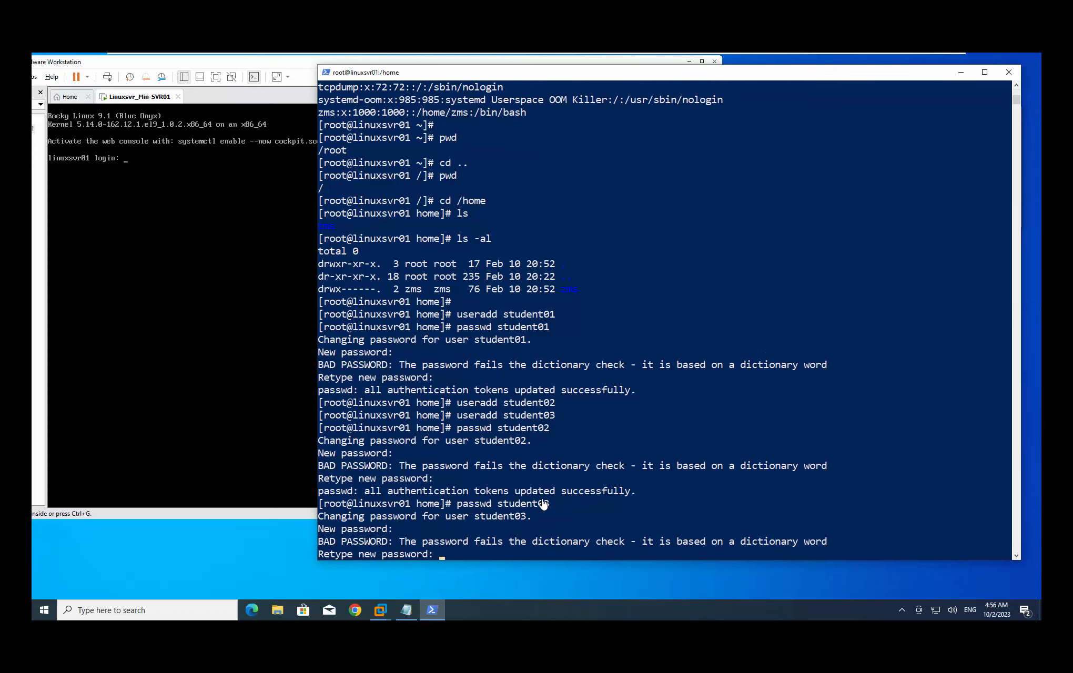
{"action": "key", "text": "Return"}
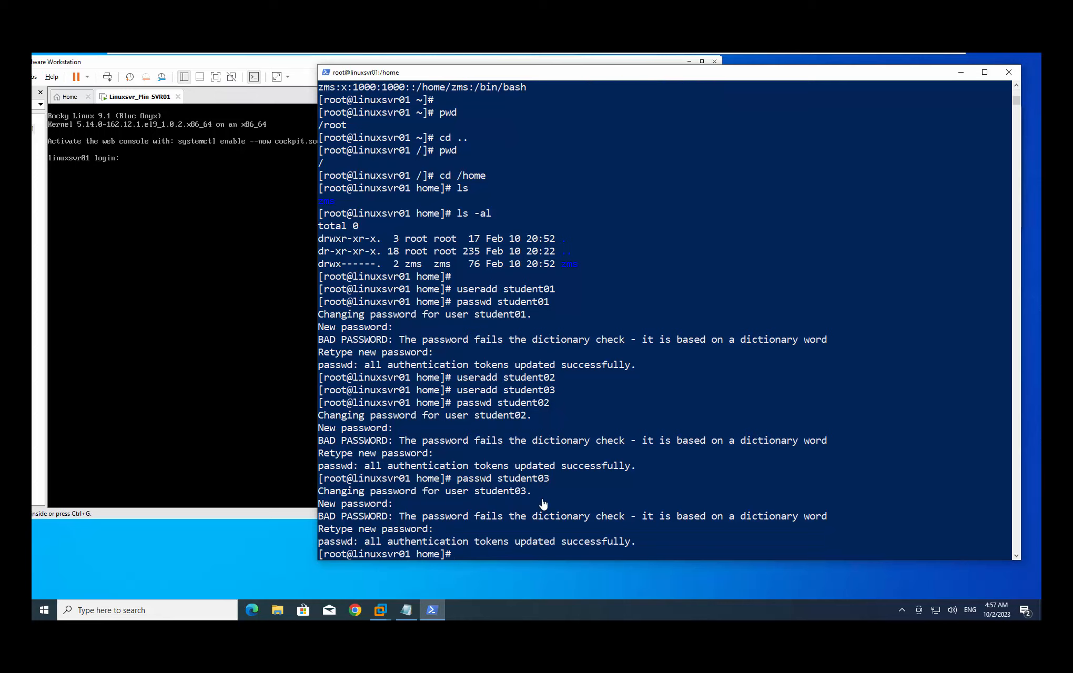
Clear the terminal and erase a recalled command to start at an empty prompt
{"action": "type", "text": "clear"}
{"action": "key", "text": "Return"}
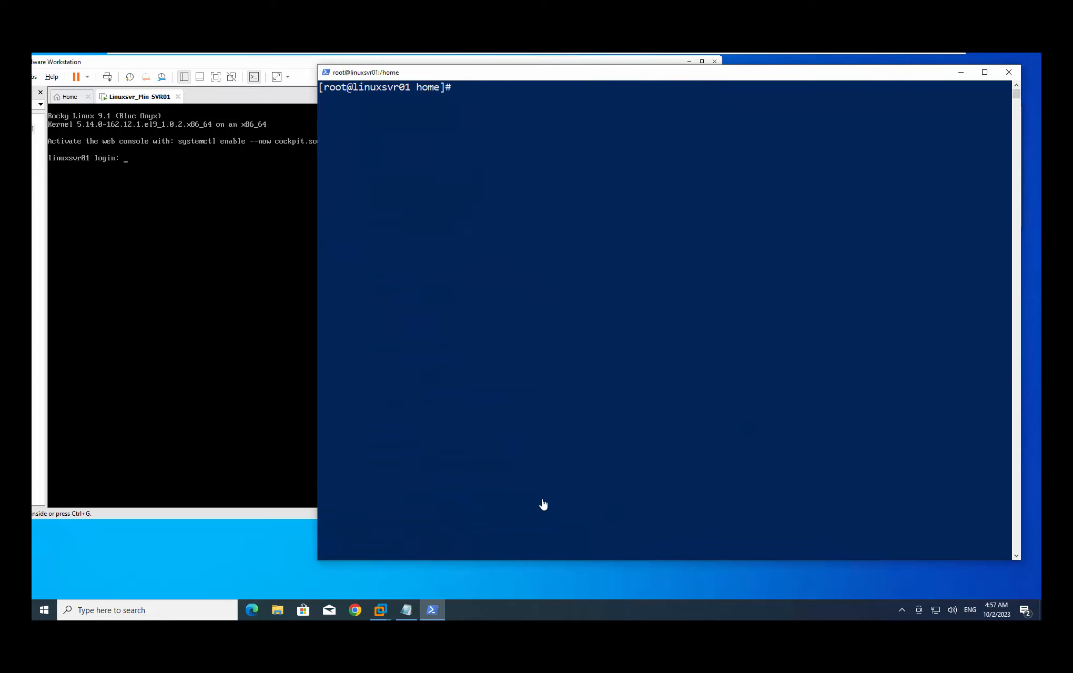
{"action": "key", "text": "Return"}
{"action": "key", "text": "Up"}
{"action": "key", "text": "Up"}
{"action": "key", "text": "BackSpace"}
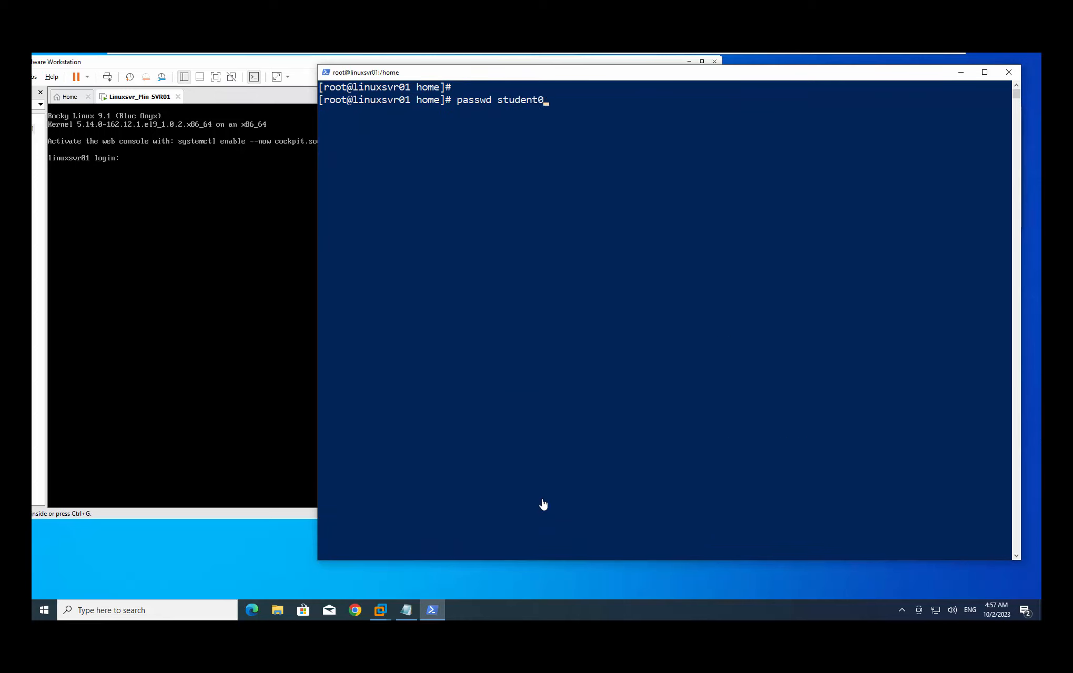
{"action": "key", "text": "BackSpace"}
{"action": "key", "text": "BackSpace"}
{"action": "key", "text": "BackSpace"}
{"action": "key", "text": "BackSpace"}
{"action": "key", "text": "BackSpace"}
{"action": "key", "text": "BackSpace"}
{"action": "key", "text": "BackSpace"}
{"action": "key", "text": "BackSpace"}
{"action": "key", "text": "BackSpace"}
{"action": "key", "text": "BackSpace"}
{"action": "key", "text": "BackSpace"}
{"action": "key", "text": "BackSpace"}
{"action": "key", "text": "BackSpace"}
{"action": "key", "text": "BackSpace"}
{"action": "key", "text": "BackSpace"}
Filter /etc/passwd with grep student and highlight the three student account lines
{"action": "type", "text": "cat /etc/passwd"}
{"action": "type", "text": "grep "}
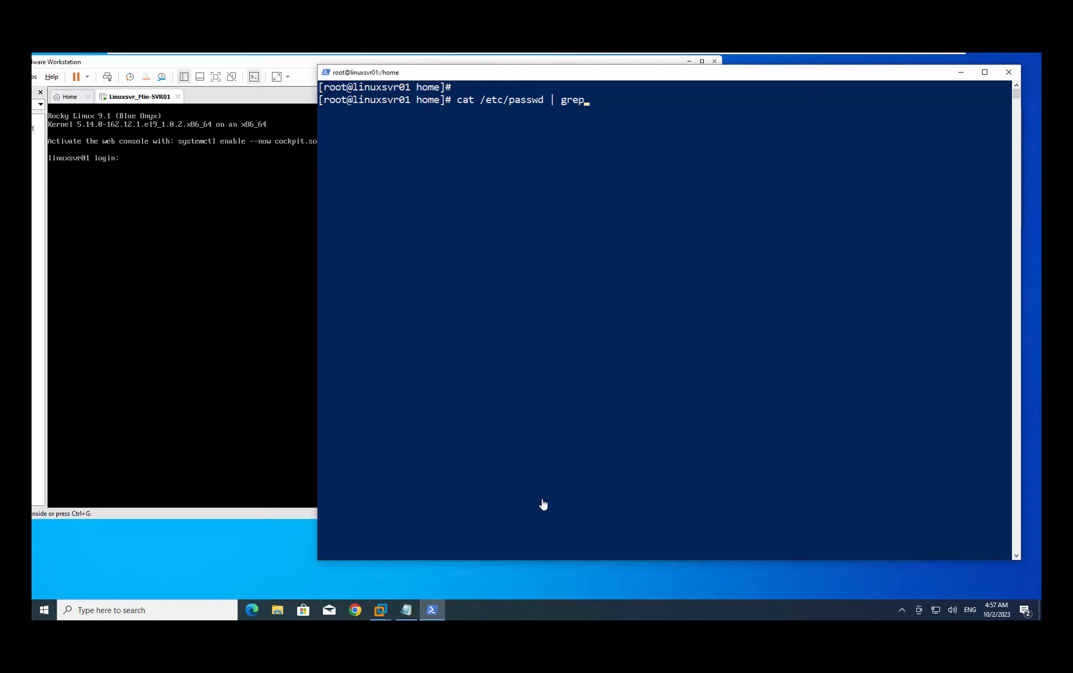
{"action": "type", "text": "student"}
{"action": "key", "text": "Return"}
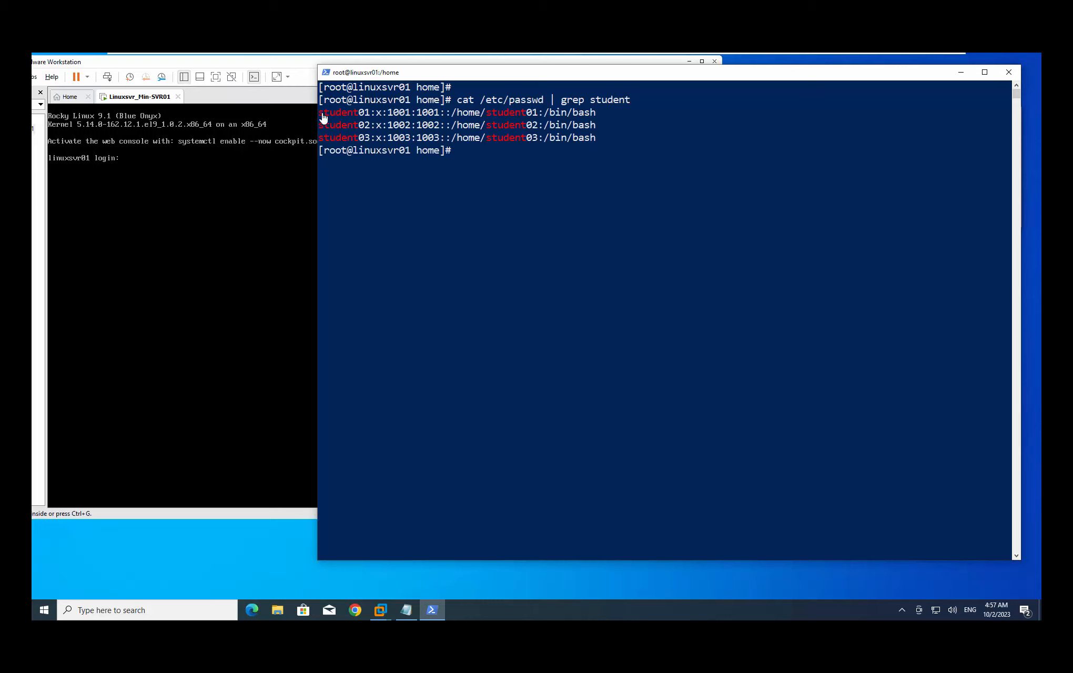
{"action": "left_click_drag", "start_coordinate": [318, 117], "coordinate": [374, 141]}
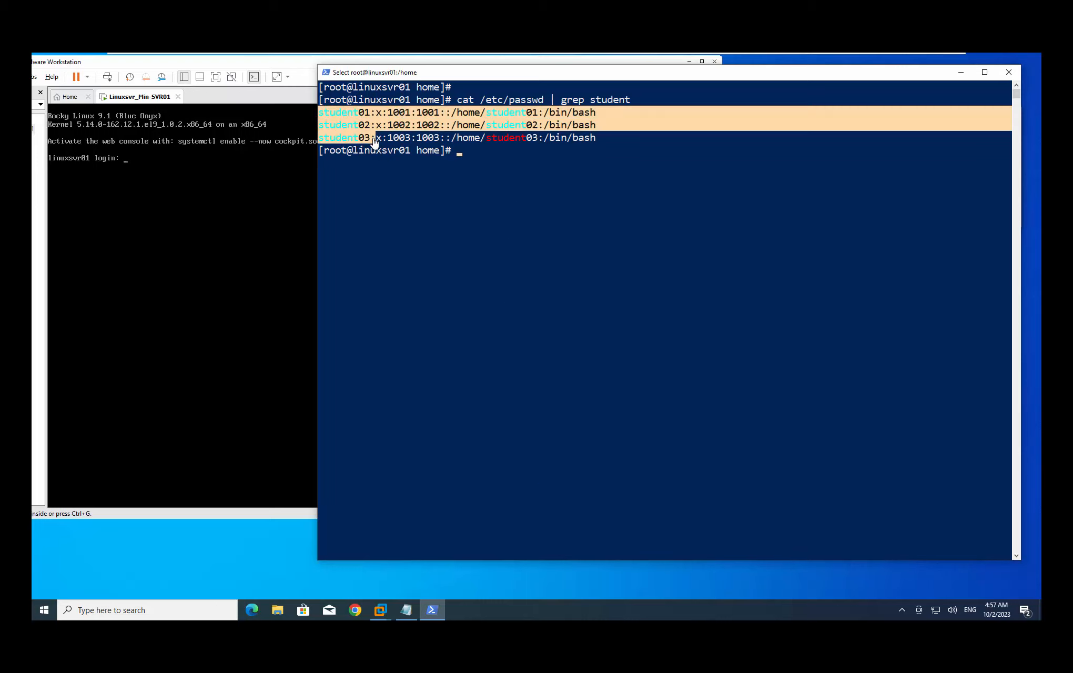
{"action": "left_click", "coordinate": [627, 138]}
{"action": "left_click", "coordinate": [551, 155]}
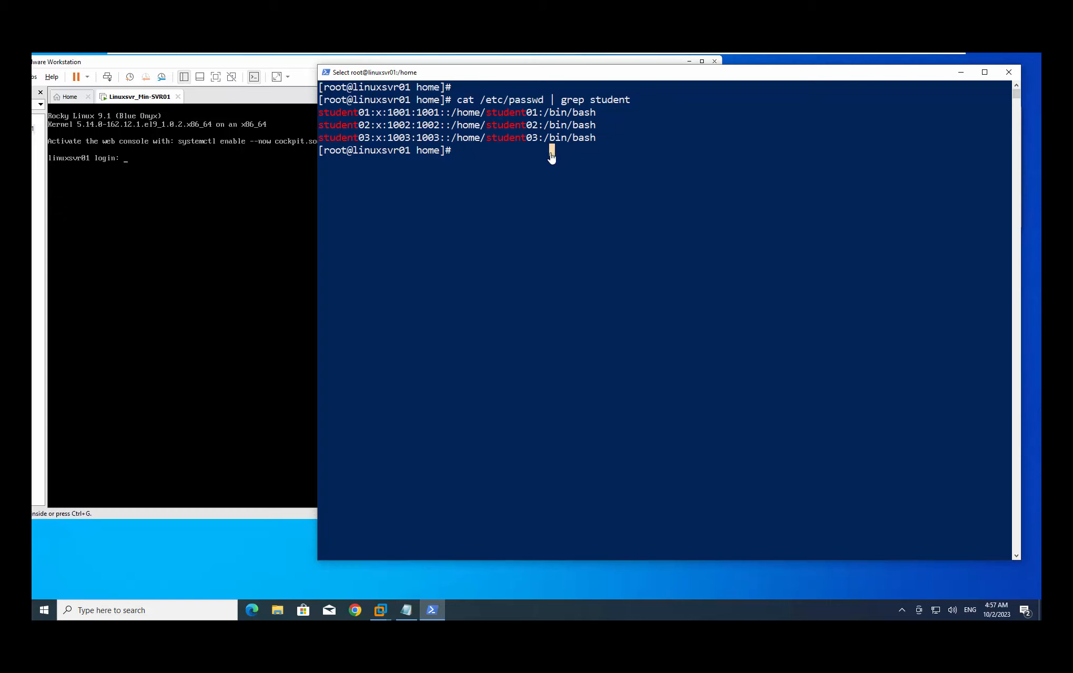
Trim the recalled grep command to print the whole /etc/passwd file
{"action": "key", "text": "Escape"}
{"action": "key", "text": "Up"}
{"action": "key", "text": "BackSpace"}
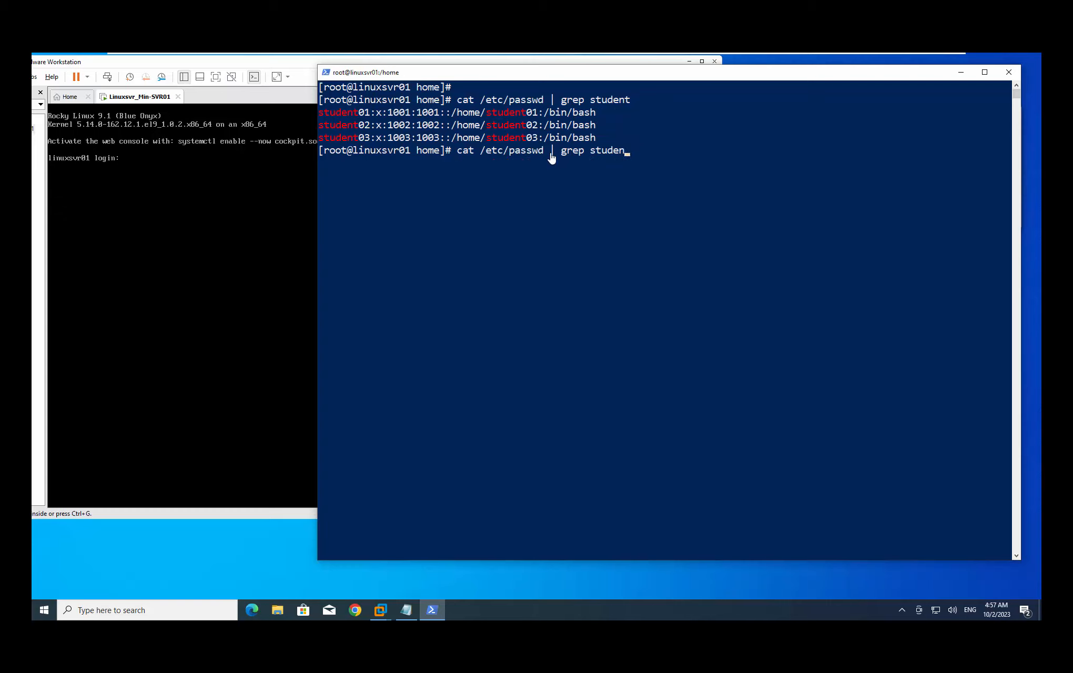
{"action": "key", "text": "BackSpace"}
{"action": "key", "text": "BackSpace"}
{"action": "key", "text": "BackSpace"}
{"action": "key", "text": "BackSpace"}
{"action": "key", "text": "BackSpace"}
{"action": "key", "text": "BackSpace"}
{"action": "key", "text": "BackSpace"}
{"action": "key", "text": "BackSpace"}
{"action": "key", "text": "BackSpace"}
{"action": "key", "text": "BackSpace"}
{"action": "key", "text": "BackSpace"}
{"action": "key", "text": "BackSpace"}
{"action": "key", "text": "BackSpace"}
{"action": "key", "text": "BackSpace"}
{"action": "key", "text": "Return"}
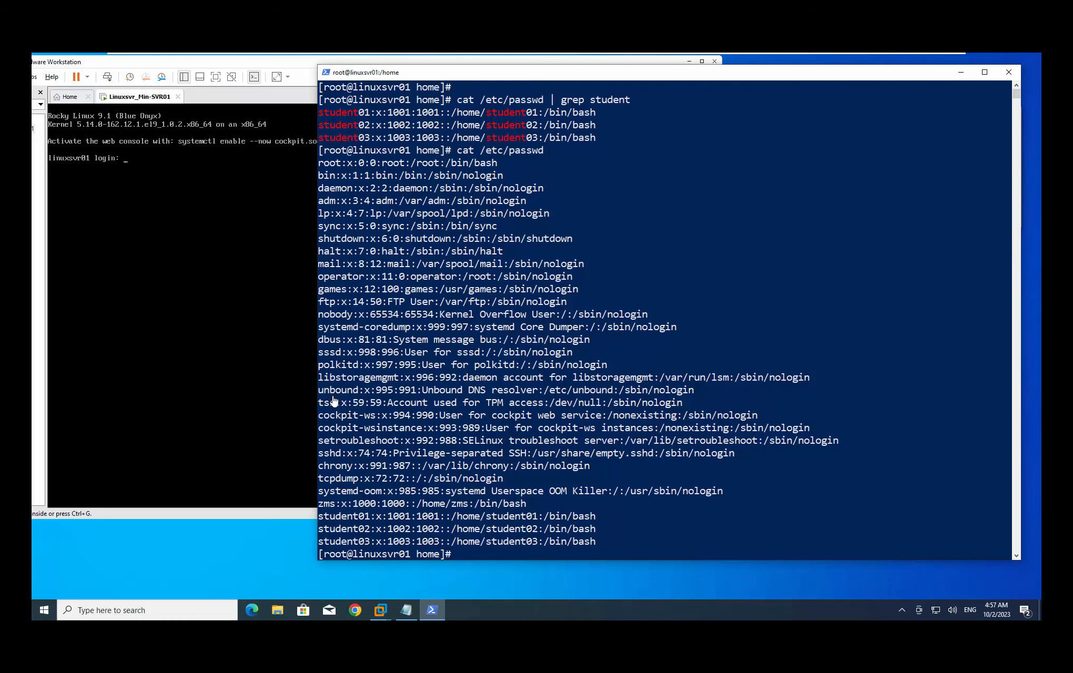
Scroll down and highlight student01–03 with UIDs 1001–1003 after zms
{"action": "scroll", "coordinate": [337, 420], "scroll_direction": "down", "scroll_amount": 2}
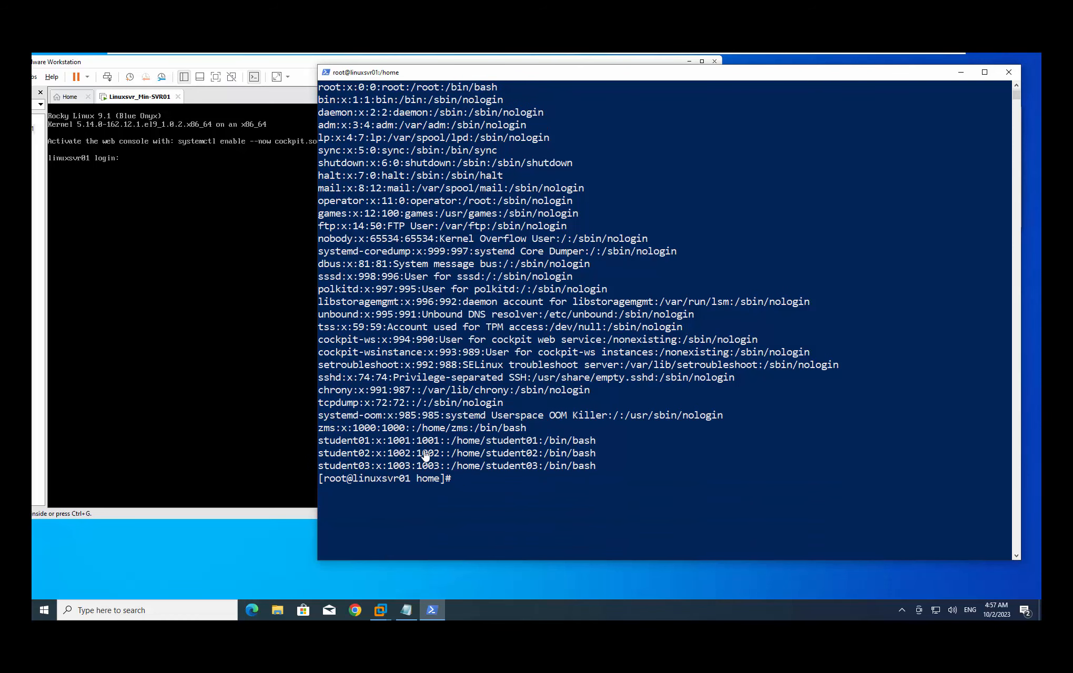
{"action": "left_click_drag", "start_coordinate": [594, 471], "coordinate": [326, 446]}
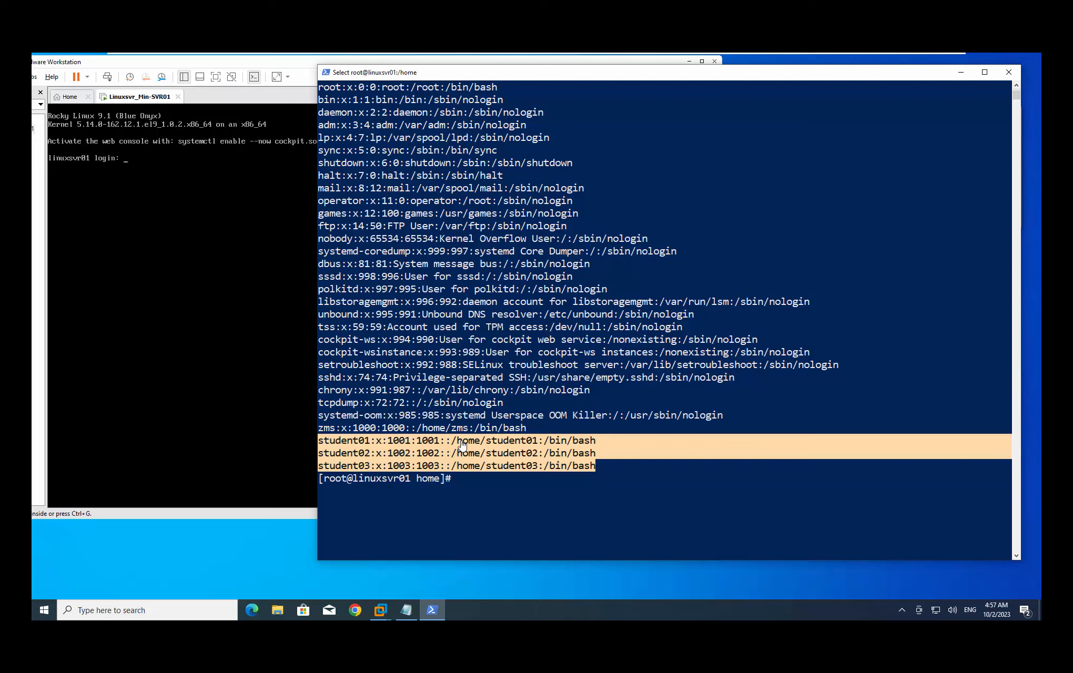
{"action": "left_click", "coordinate": [344, 429]}
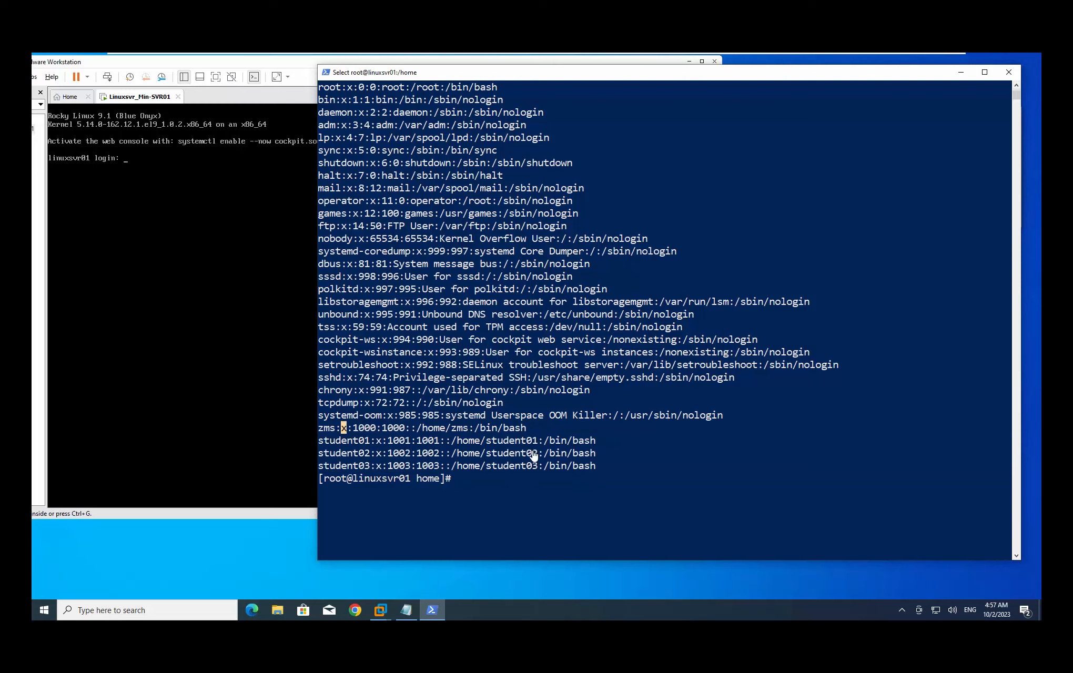
{"action": "left_click", "coordinate": [569, 452]}
{"action": "left_click", "coordinate": [609, 479]}
{"action": "left_click", "coordinate": [517, 488]}
{"action": "left_click", "coordinate": [540, 479]}
{"action": "left_click", "coordinate": [510, 480]}
Exit the root SSH session on linuxsvr01 and clear the PowerShell screen
{"action": "key", "text": "Escape"}
{"action": "type", "text": "exit"}
{"action": "key", "text": "Return"}
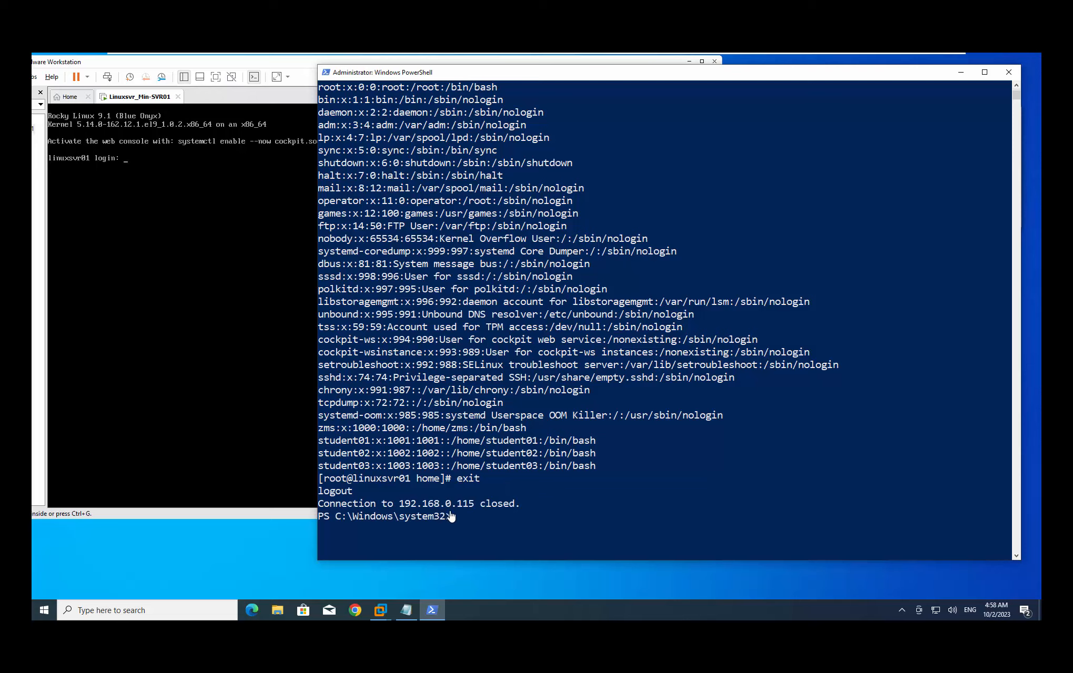
{"action": "left_click_drag", "start_coordinate": [459, 520], "coordinate": [342, 520]}
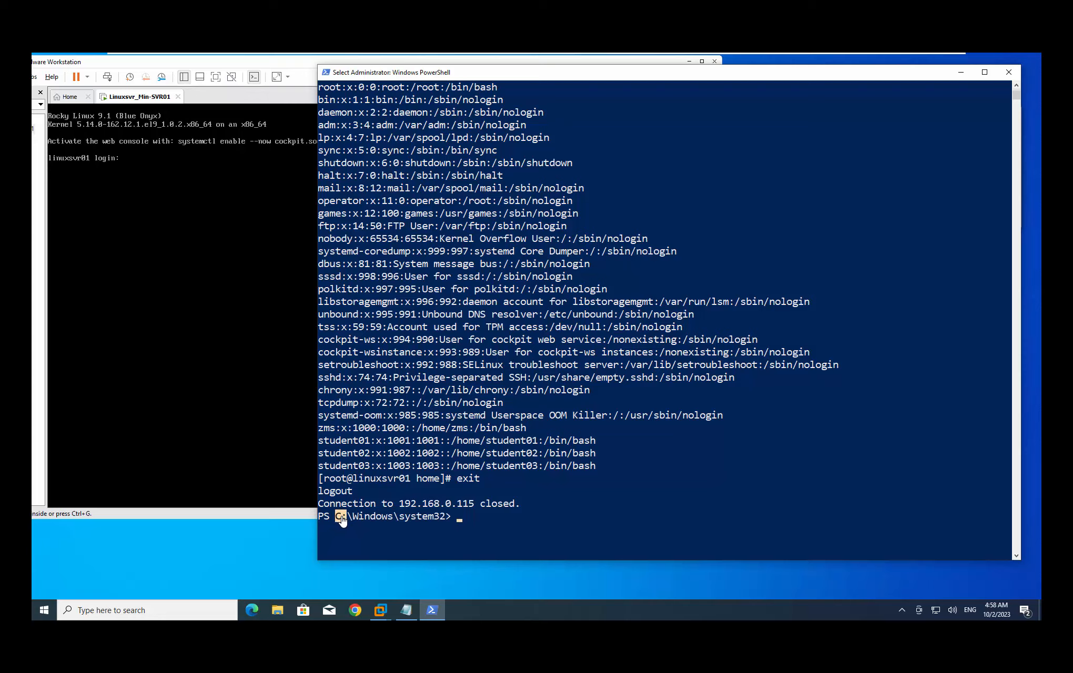
{"action": "left_click", "coordinate": [476, 518]}
{"action": "type", "text": "clear"}
{"action": "key", "text": "Return"}
{"action": "key", "text": "Return"}
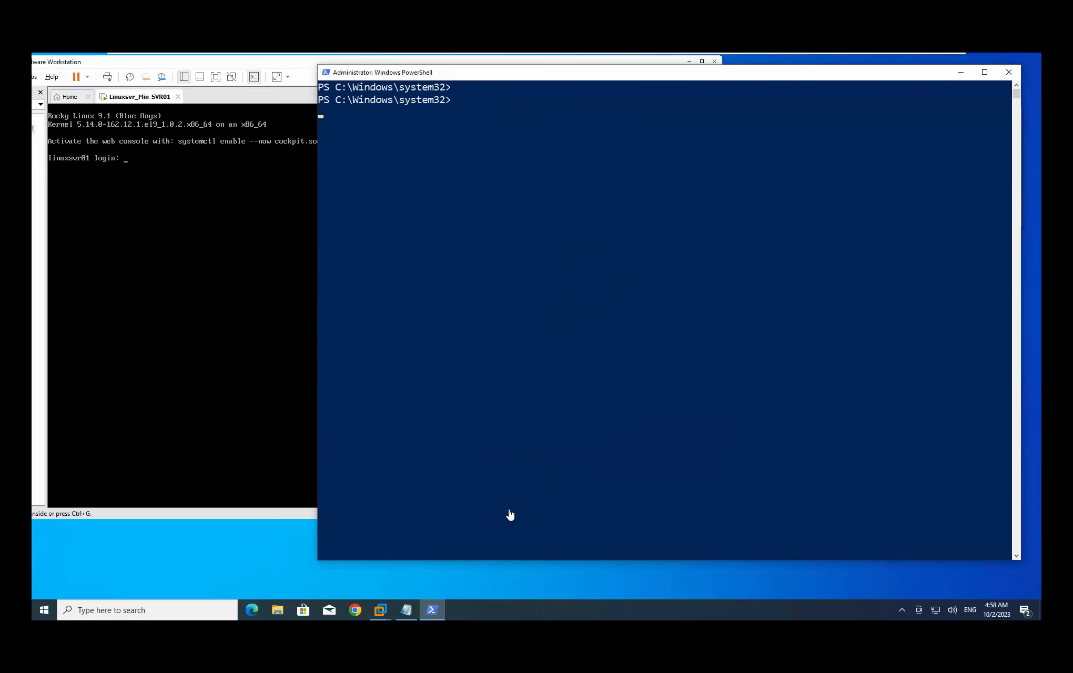
{"action": "key", "text": "Return"}
{"action": "type", "text": "clear"}
{"action": "key", "text": "Up"}
{"action": "key", "text": "Up"}
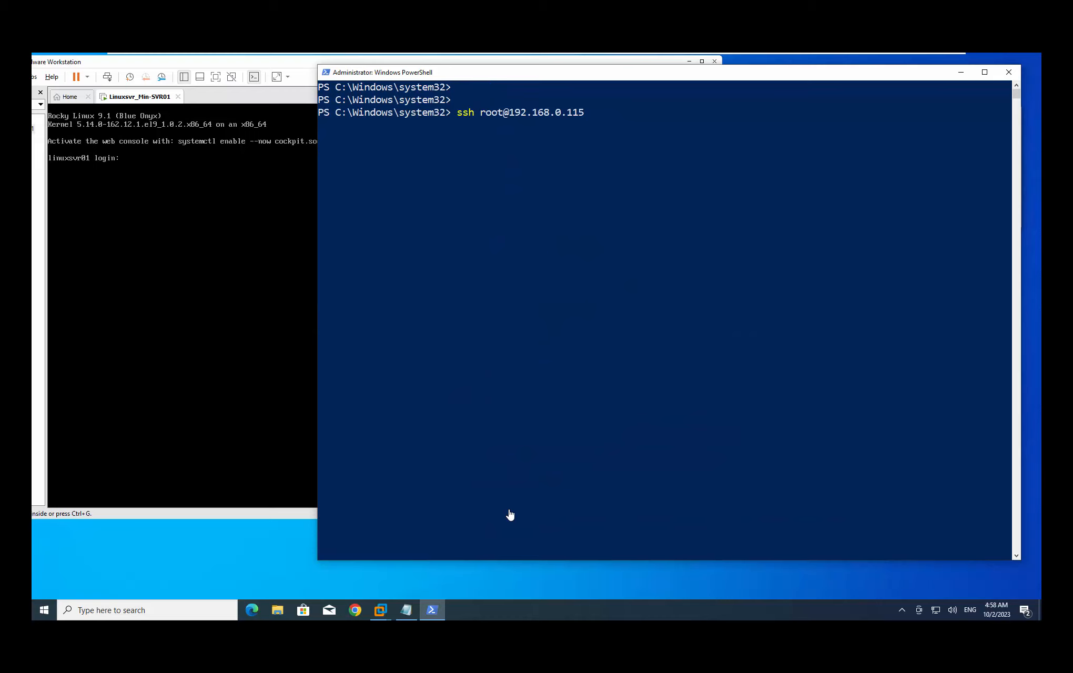
{"action": "key", "text": "Left"}
{"action": "key", "text": "Left"}
{"action": "key", "text": "Left"}
{"action": "key", "text": "Left"}
{"action": "key", "text": "Left"}
{"action": "key", "text": "Left"}
{"action": "key", "text": "Left"}
{"action": "key", "text": "Left"}
{"action": "key", "text": "Left"}
{"action": "key", "text": "Left"}
{"action": "key", "text": "Left"}
{"action": "key", "text": "Left"}
{"action": "key", "text": "BackSpace"}
{"action": "key", "text": "BackSpace"}
{"action": "key", "text": "BackSpace"}
{"action": "key", "text": "BackSpace"}
{"action": "type", "text": "zms"}
{"action": "key", "text": "Return"}
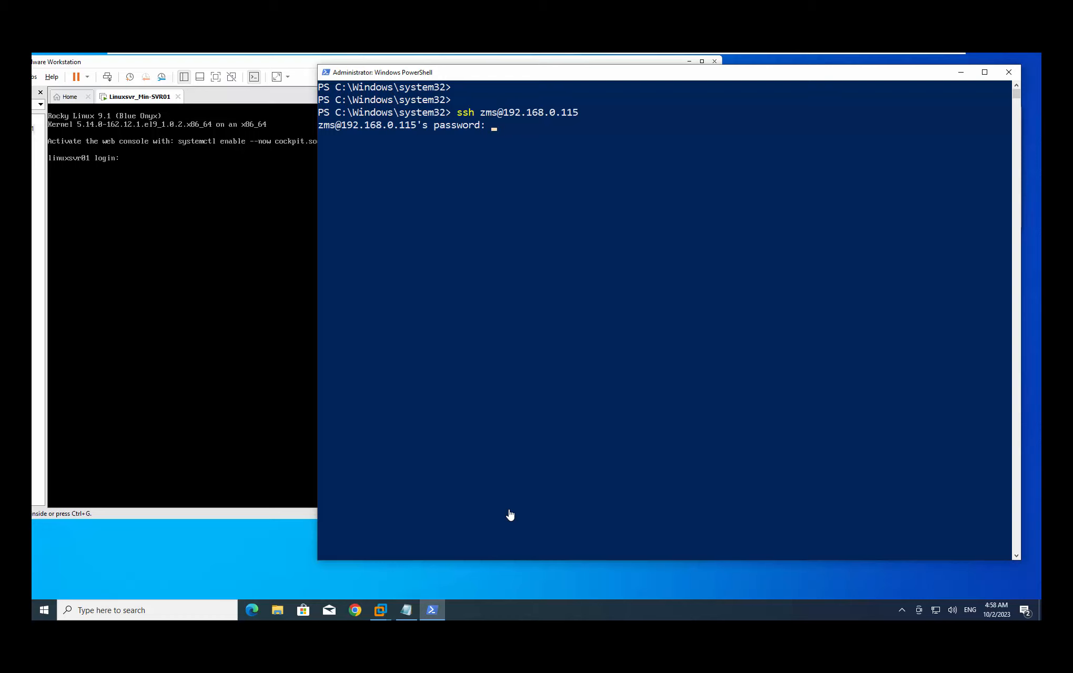
{"action": "key", "text": "Return"}
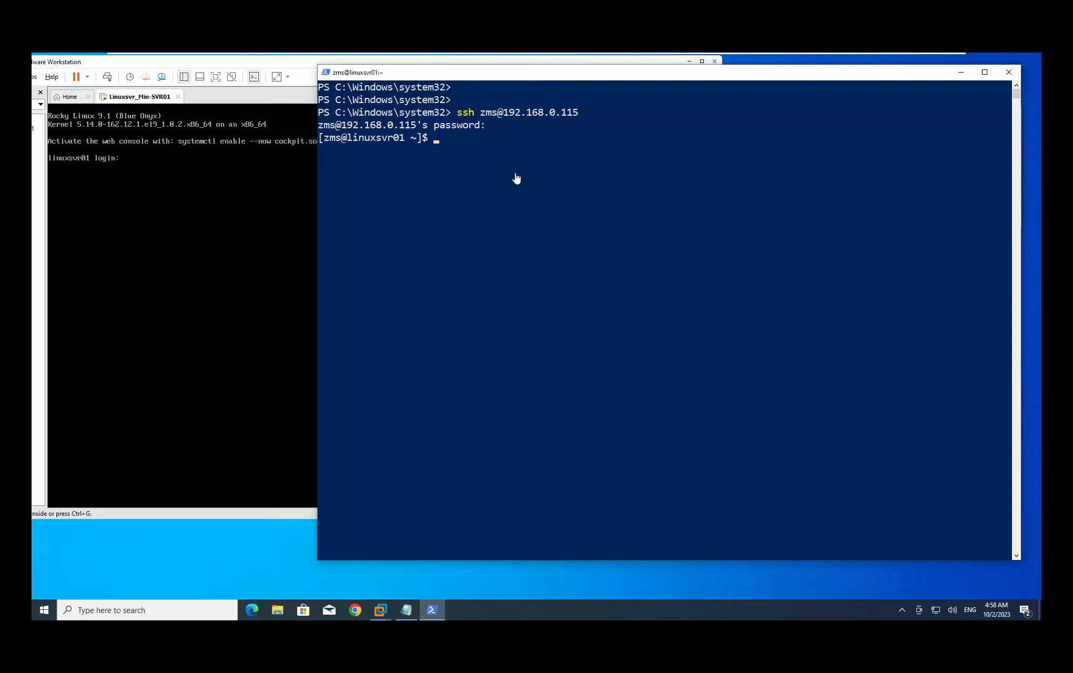
Highlight the zms@linuxsvr01 prompt and point out the non-root $ sign
{"action": "double_click", "coordinate": [332, 141]}
{"action": "left_click", "coordinate": [337, 141]}
{"action": "left_click_drag", "start_coordinate": [347, 141], "coordinate": [404, 141]}
{"action": "left_click", "coordinate": [460, 139]}
{"action": "left_click", "coordinate": [425, 139]}
{"action": "left_click", "coordinate": [460, 138]}
{"action": "left_click", "coordinate": [424, 139]}
{"action": "left_click", "coordinate": [427, 140]}
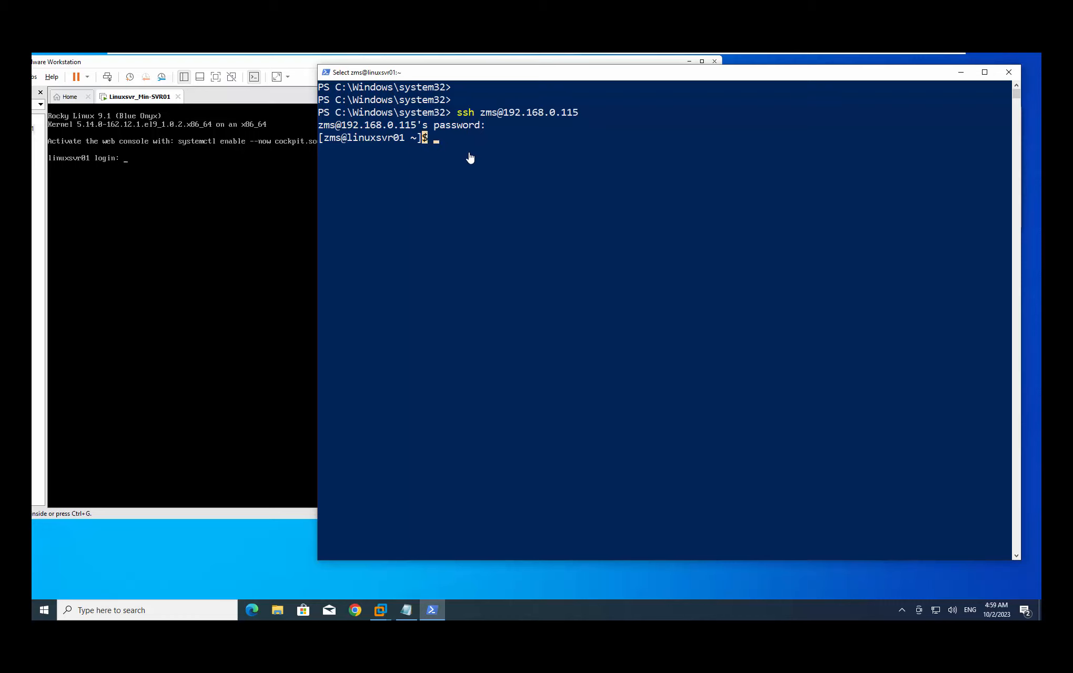